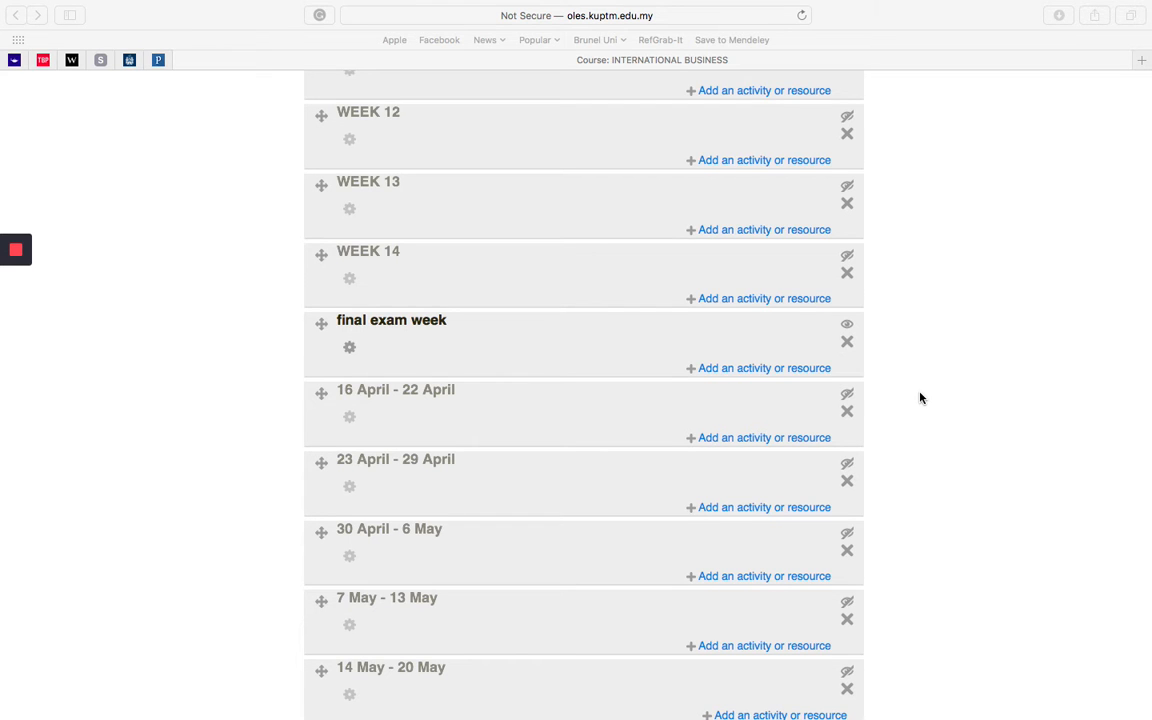
Step: Add a new Quiz activity to the final exam week section of the course
scroll(921, 398, up, 15)
scroll(921, 398, up, 10)
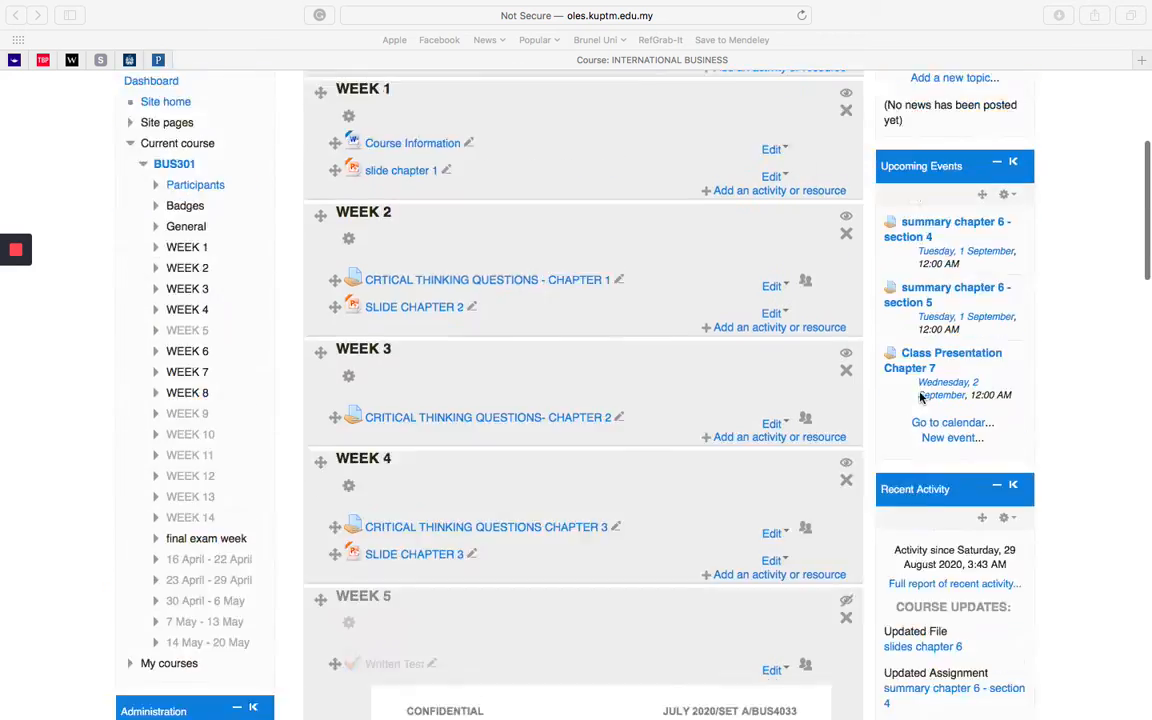
scroll(1098, 378, down, 20)
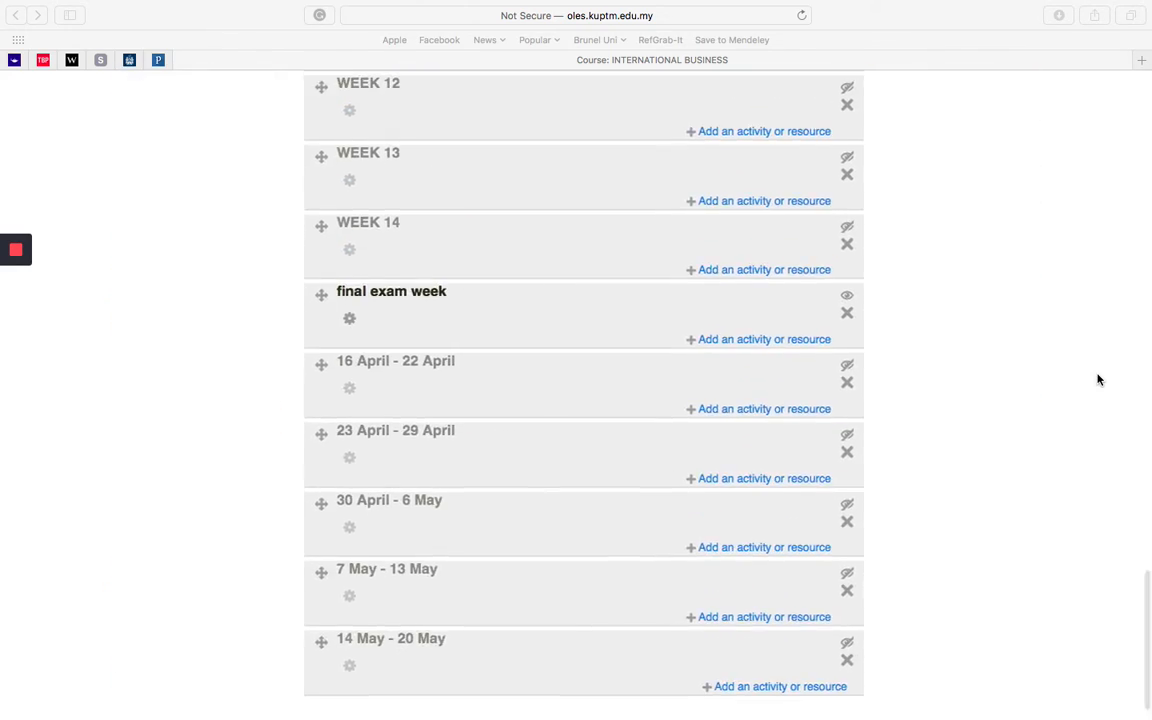
click(785, 341)
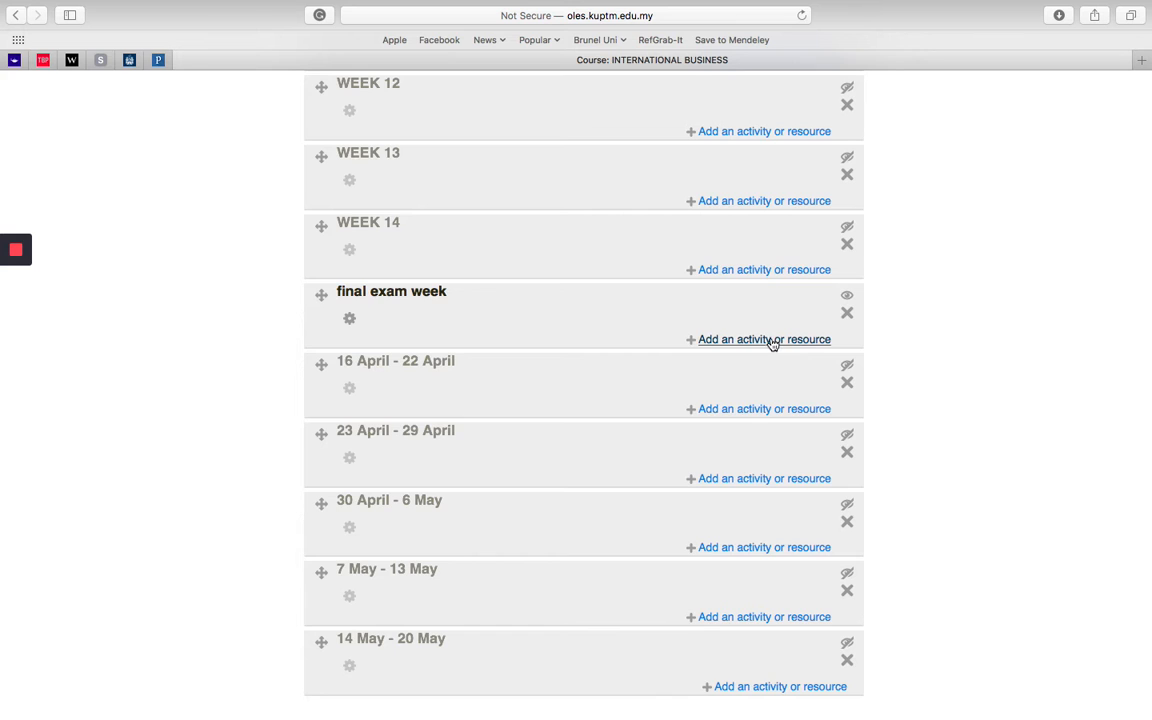
click(771, 340)
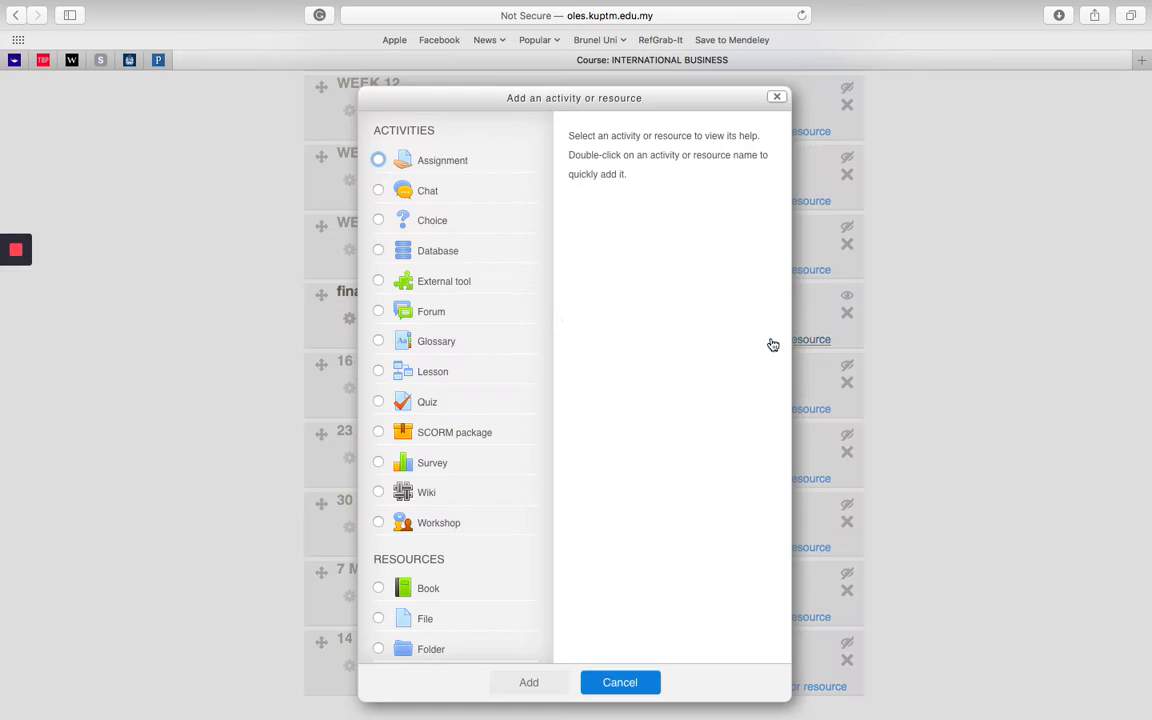
click(380, 402)
click(527, 684)
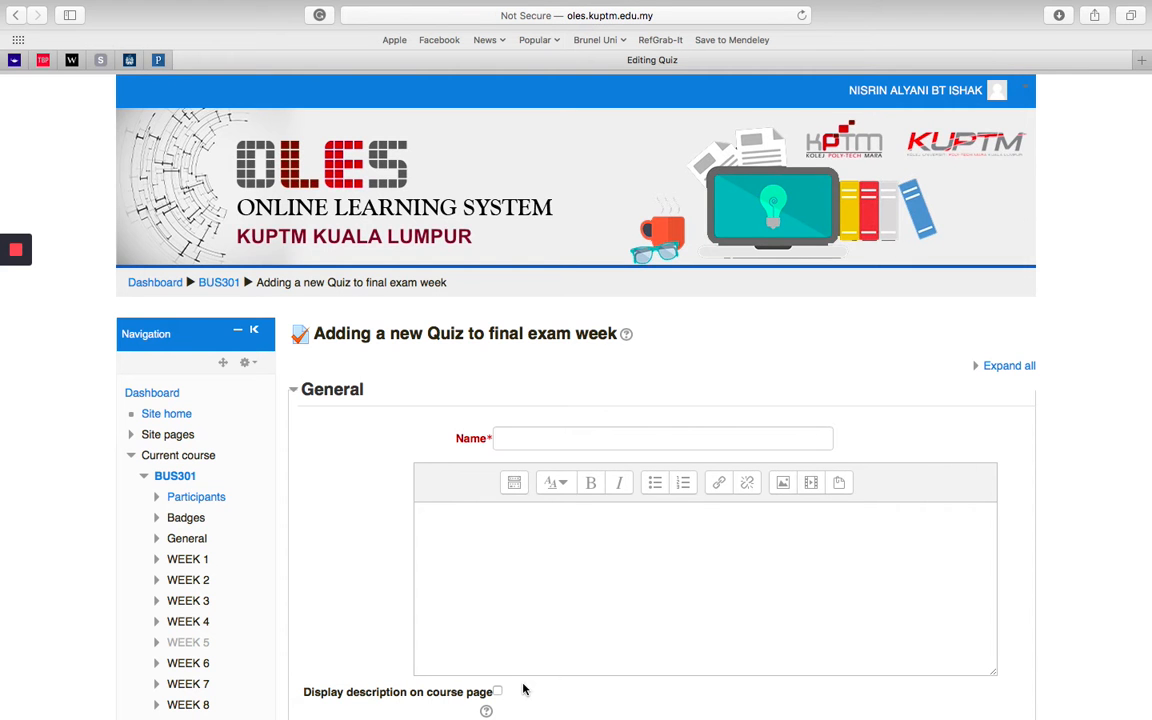
Step: Name the new quiz "Mid Term Examination"
click(598, 438)
text(Mid)
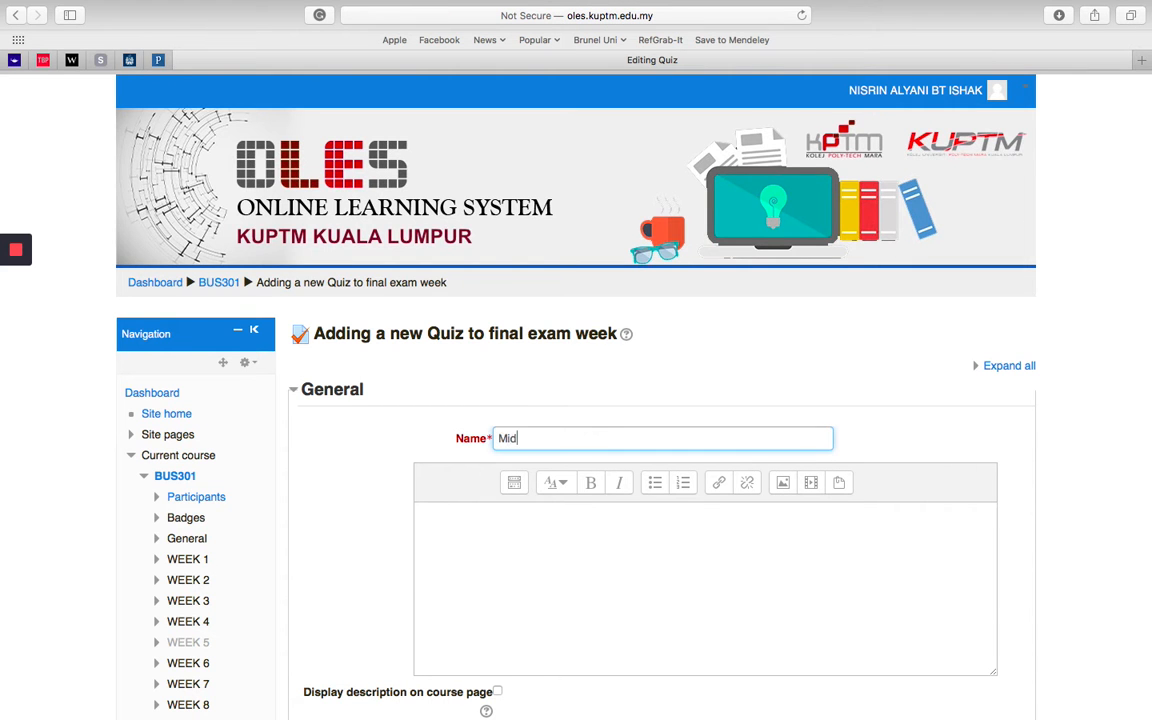
text( Term Examination)
Step: Upload the "cover page exam" PNG from the Desktop as an image for the quiz description
click(547, 516)
scroll(547, 516, down, 3)
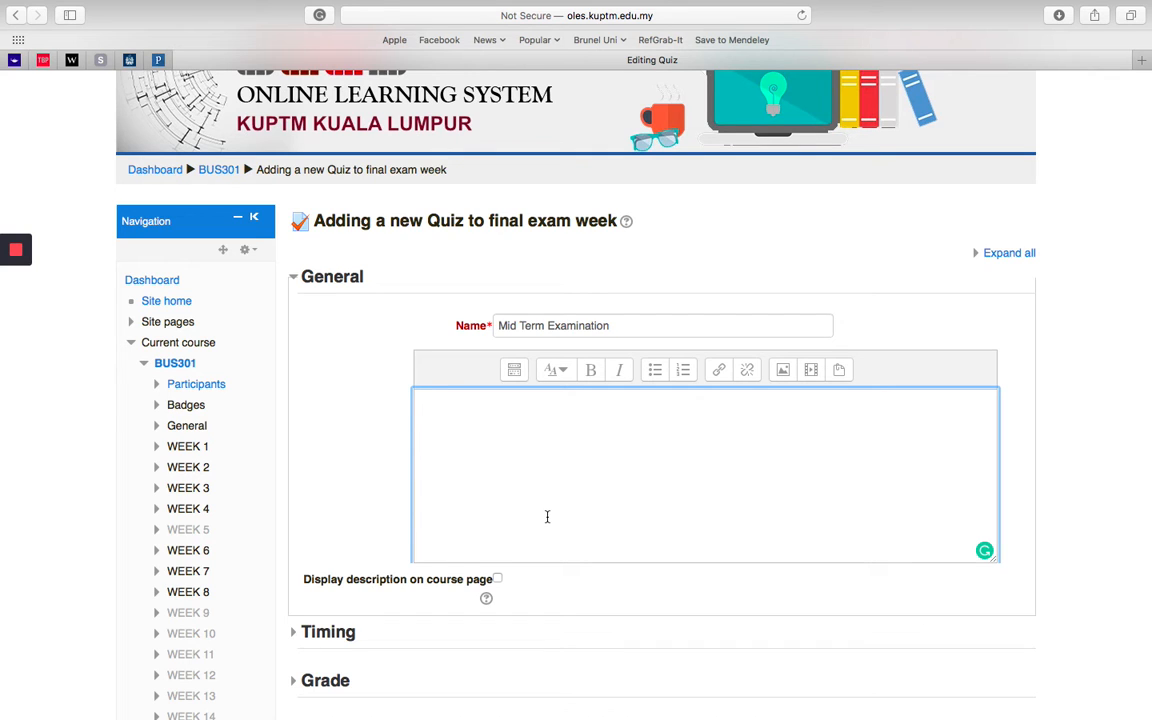
click(783, 370)
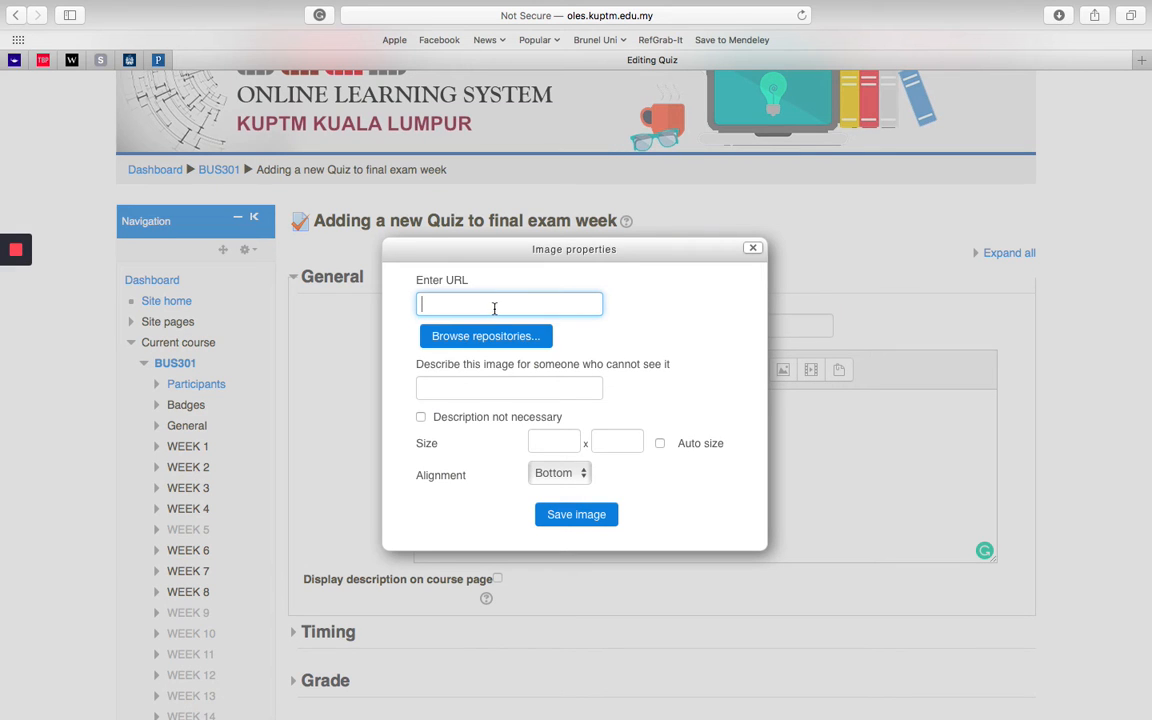
click(489, 335)
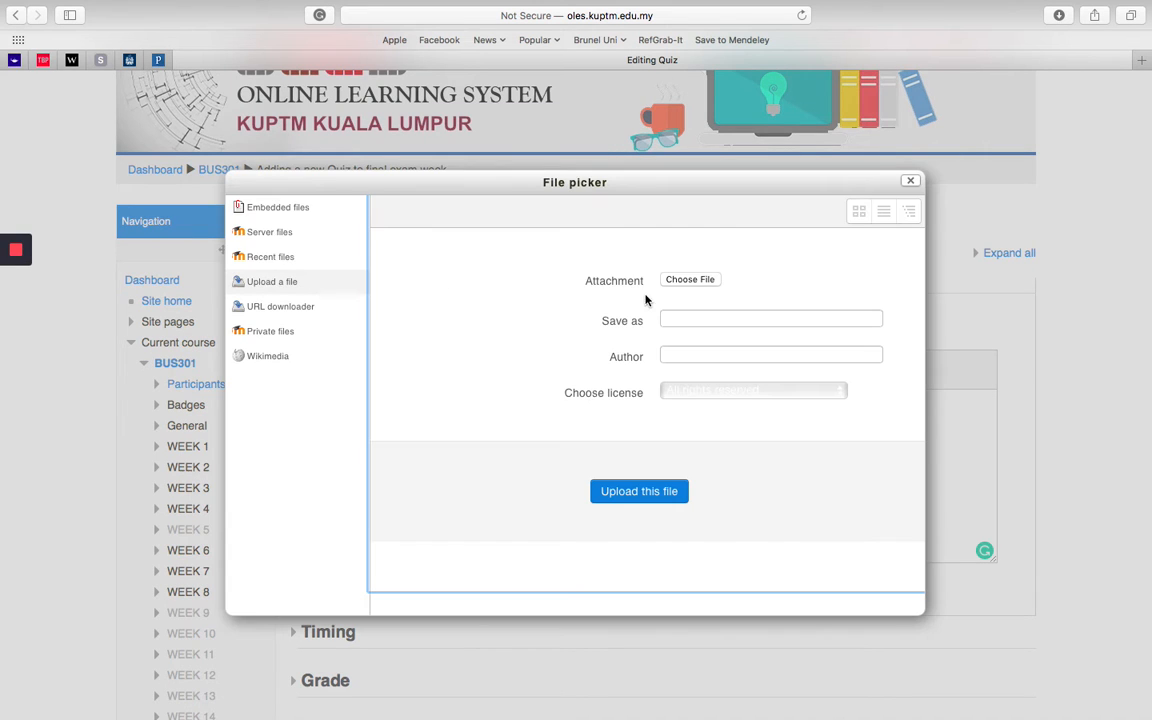
click(688, 284)
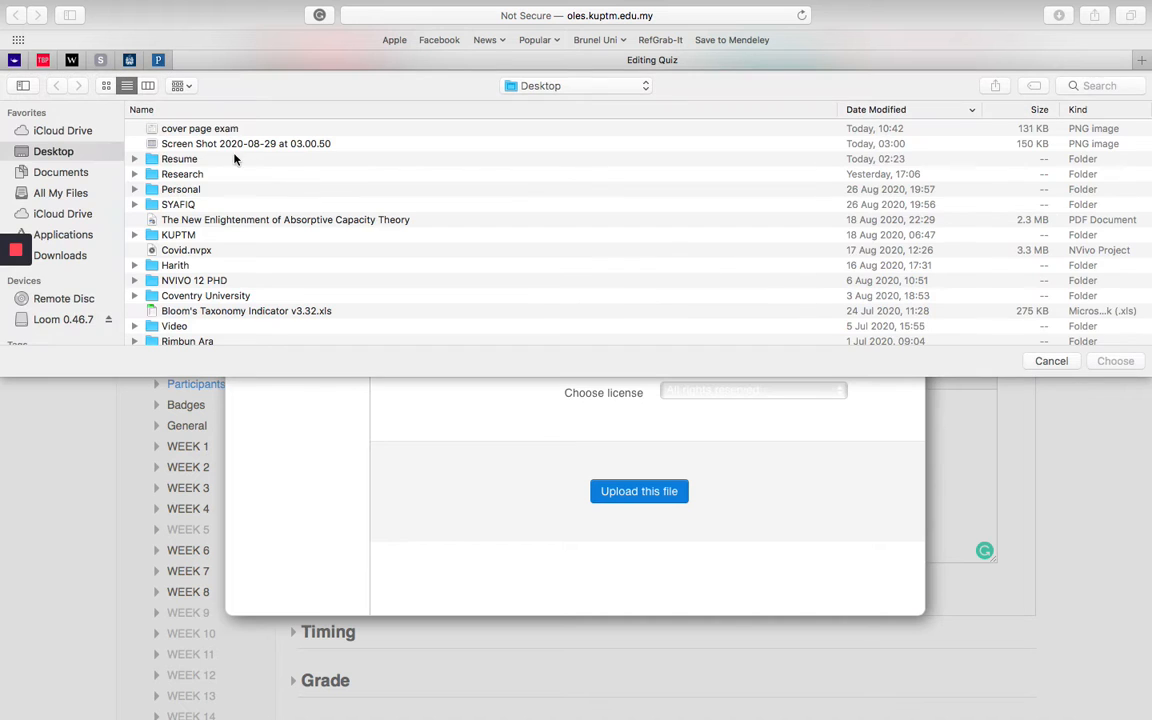
click(205, 130)
click(1114, 361)
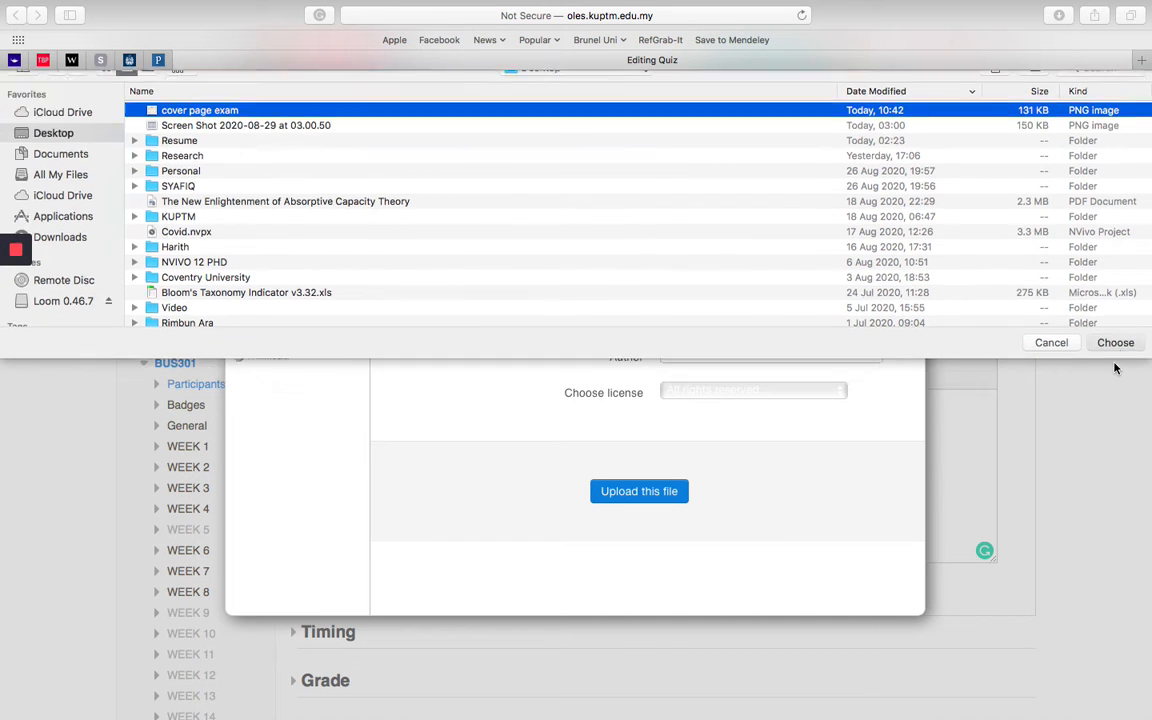
click(650, 491)
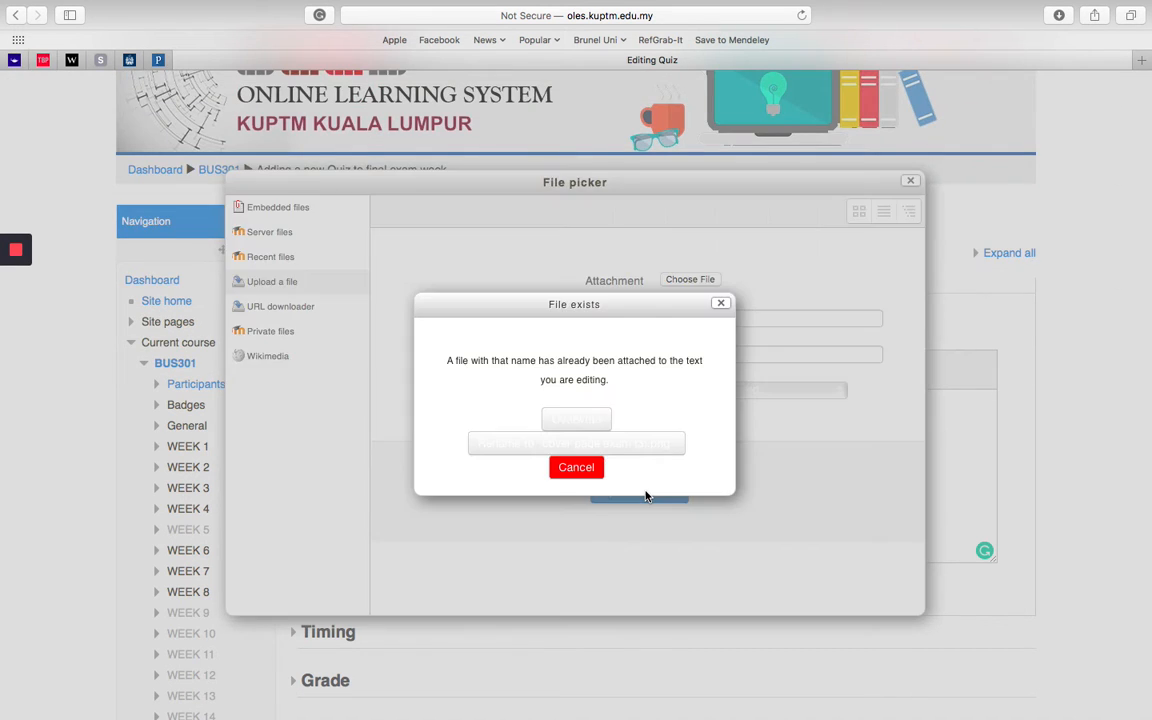
Step: Describe the uploaded image as "Mid Term Cover Page" and save it into the quiz description
click(568, 416)
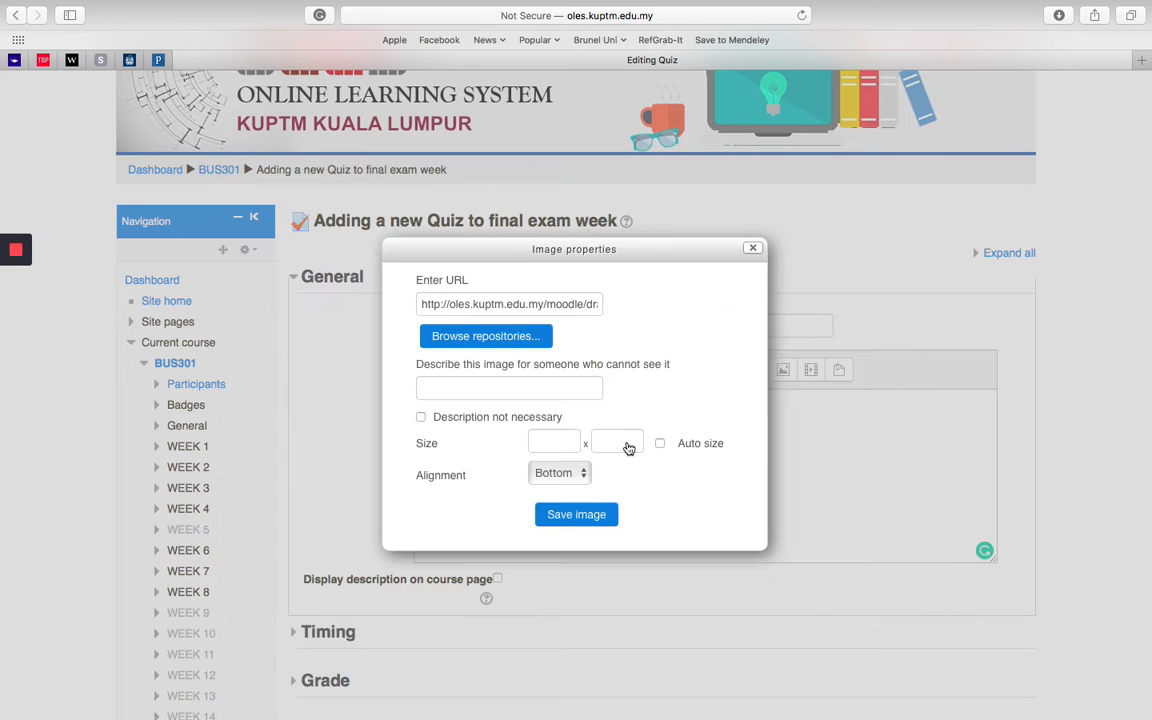
click(504, 302)
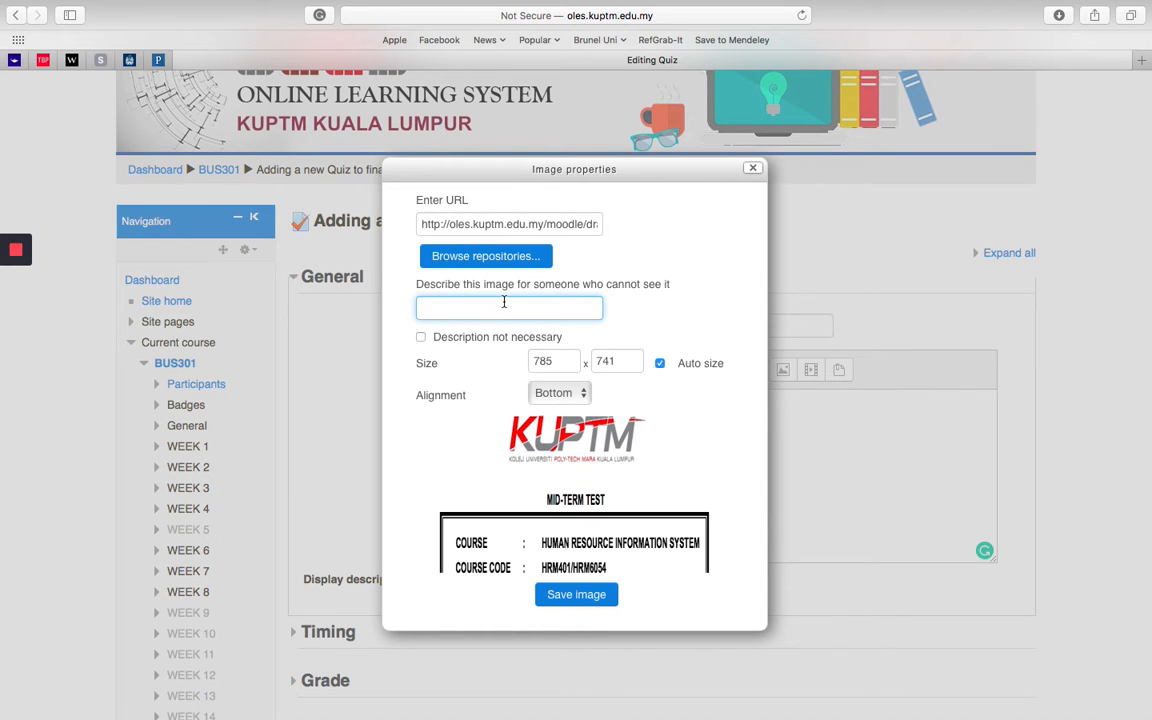
text(Mid Term Cover Page)
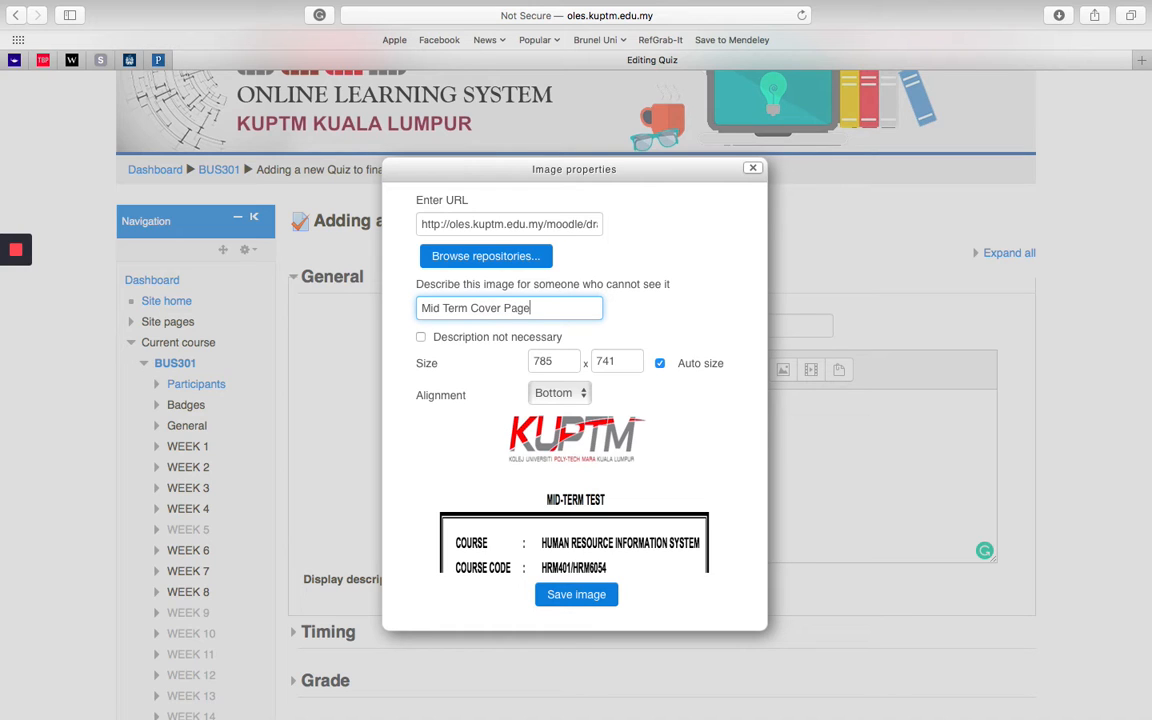
click(581, 600)
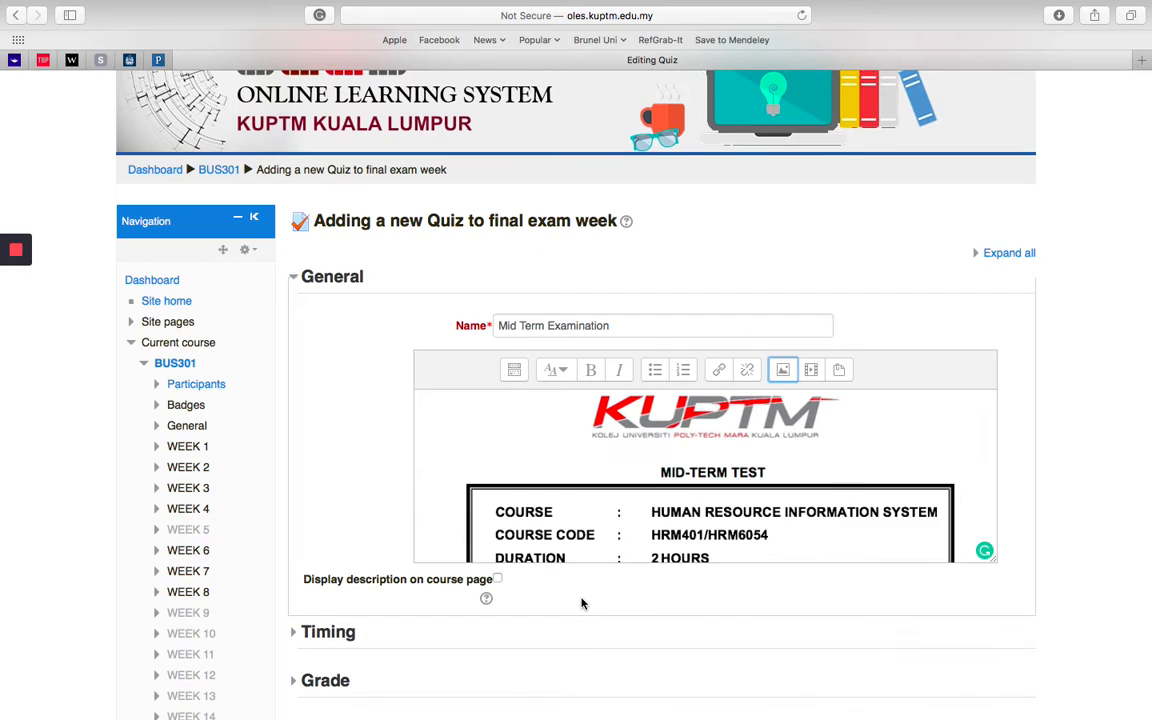
Step: Check the inserted cover page through to its end and enable displaying the description on the course page
scroll(695, 489, down, 5)
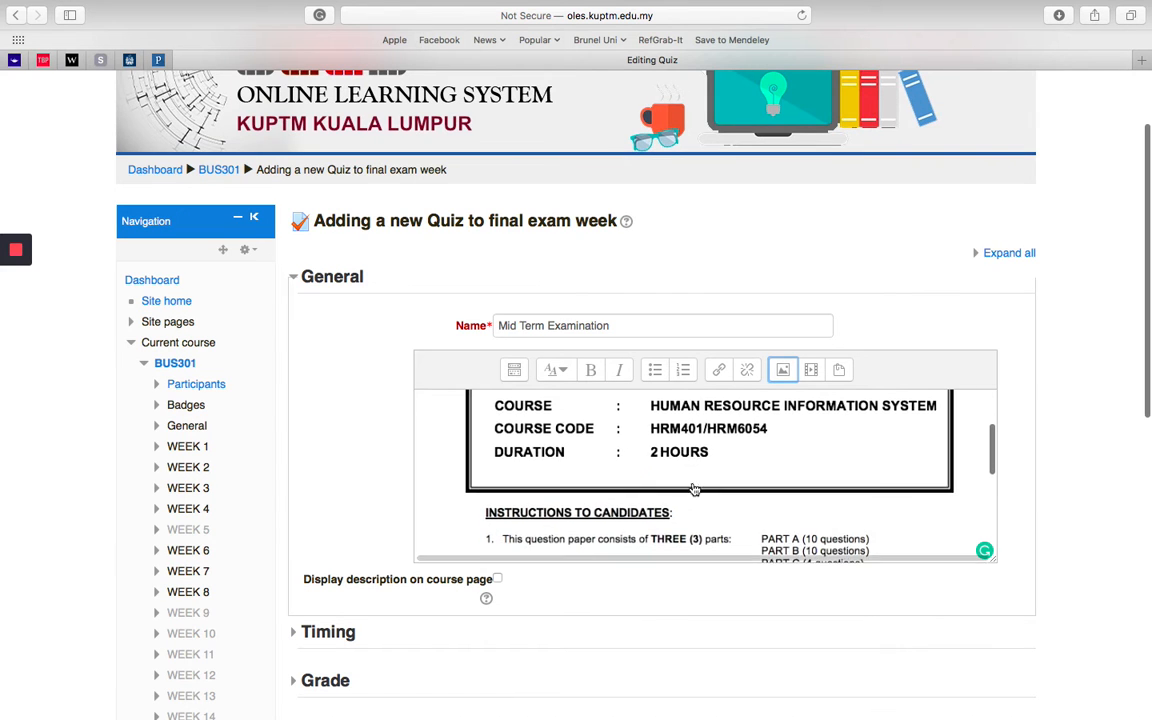
scroll(695, 489, down, 3)
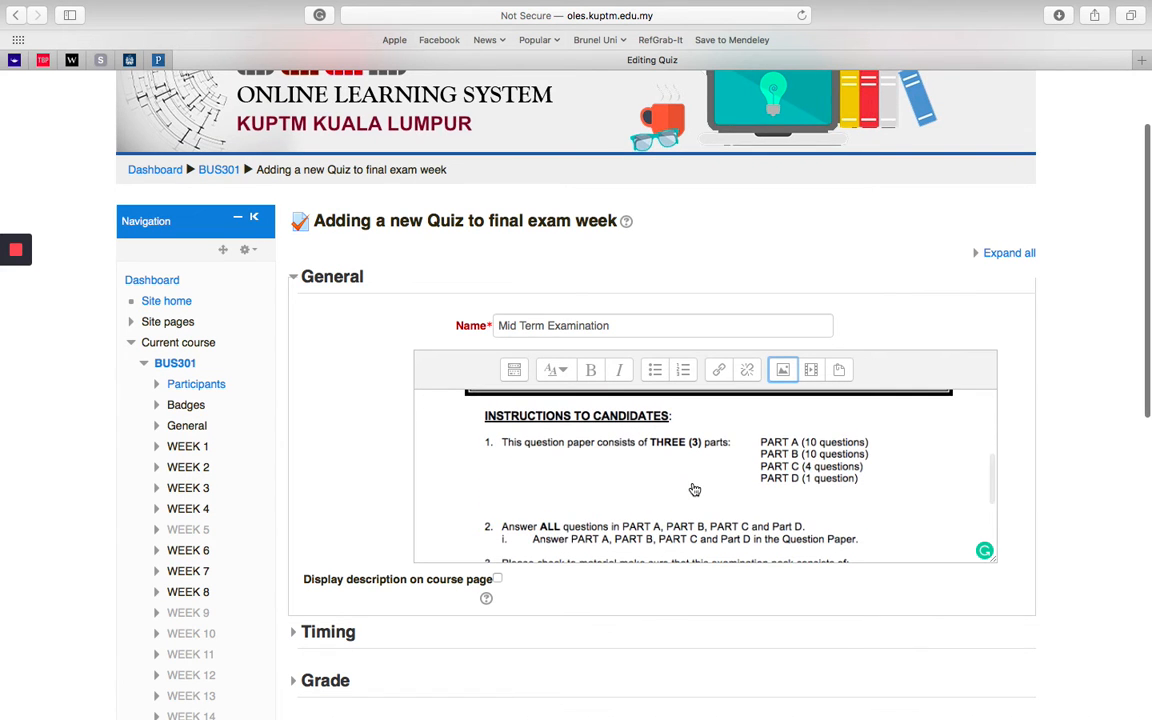
scroll(695, 489, down, 3)
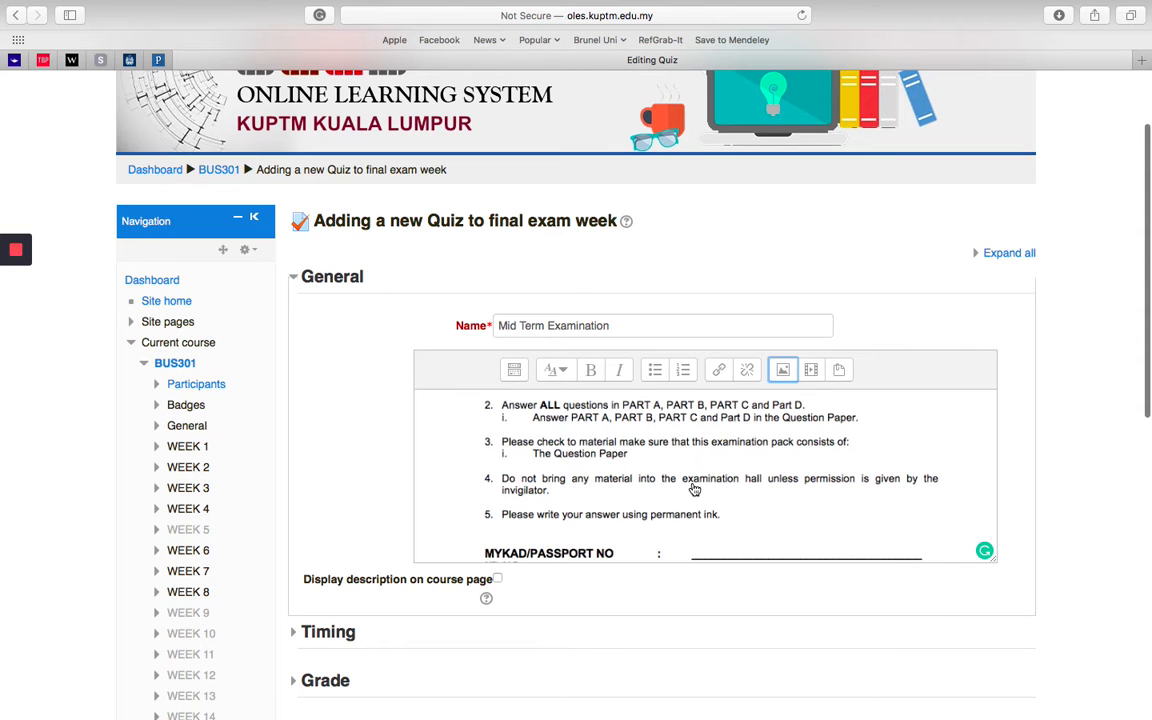
scroll(695, 489, down, 6)
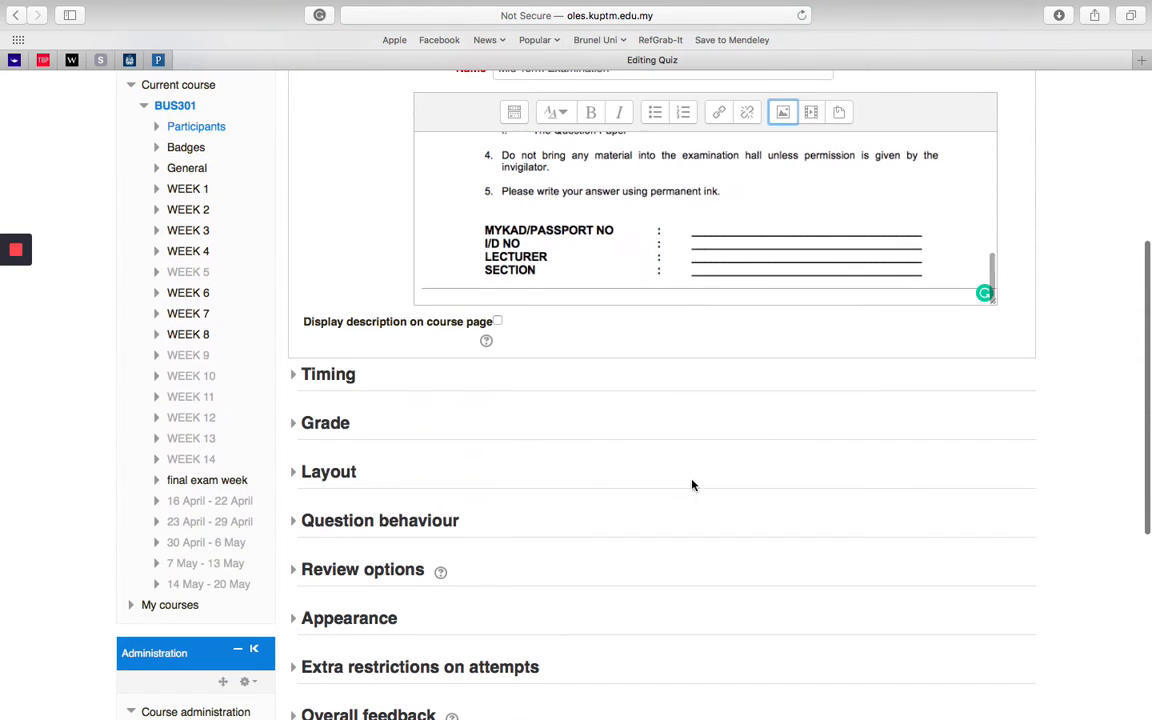
scroll(703, 254, up, 10)
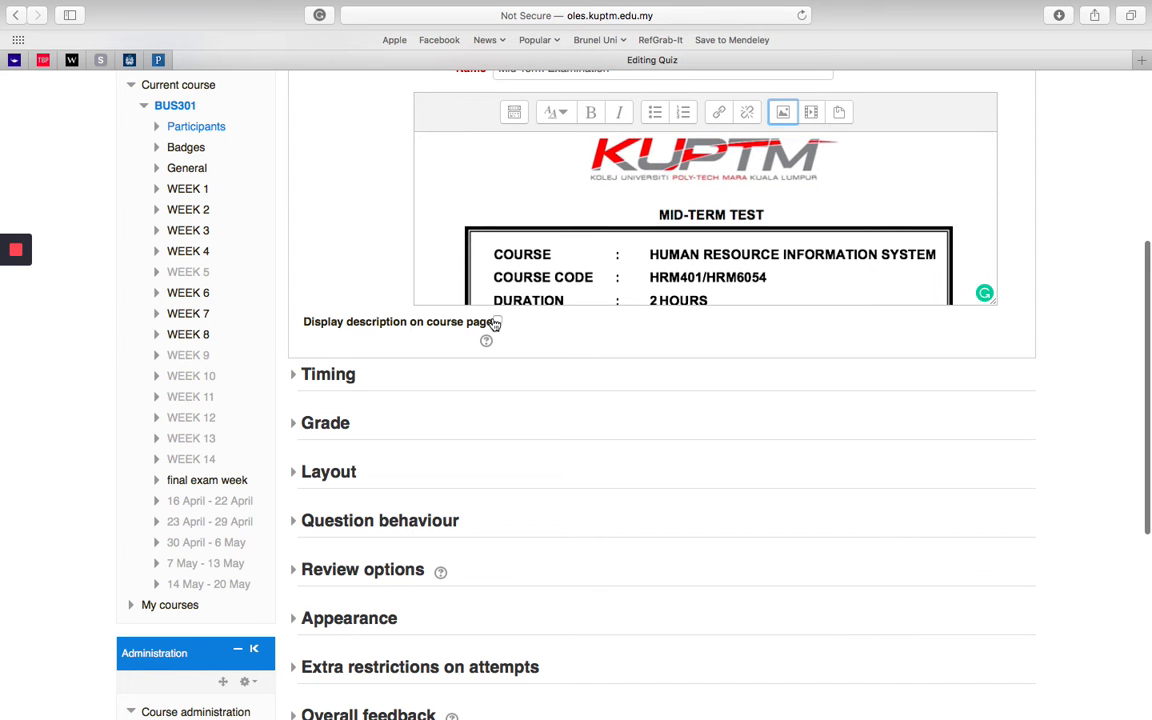
click(496, 322)
Step: Enable the quiz opening date in the Timing settings and set it to 10 September 2020
scroll(326, 231, up, 2)
scroll(326, 231, down, 3)
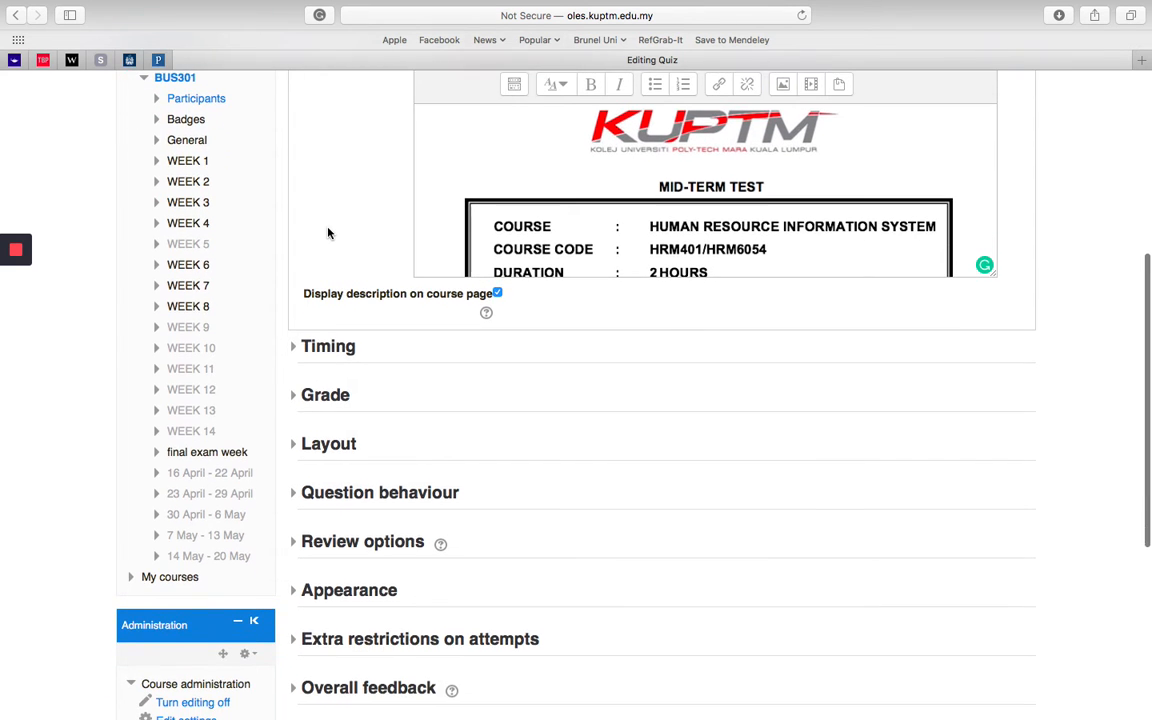
click(294, 348)
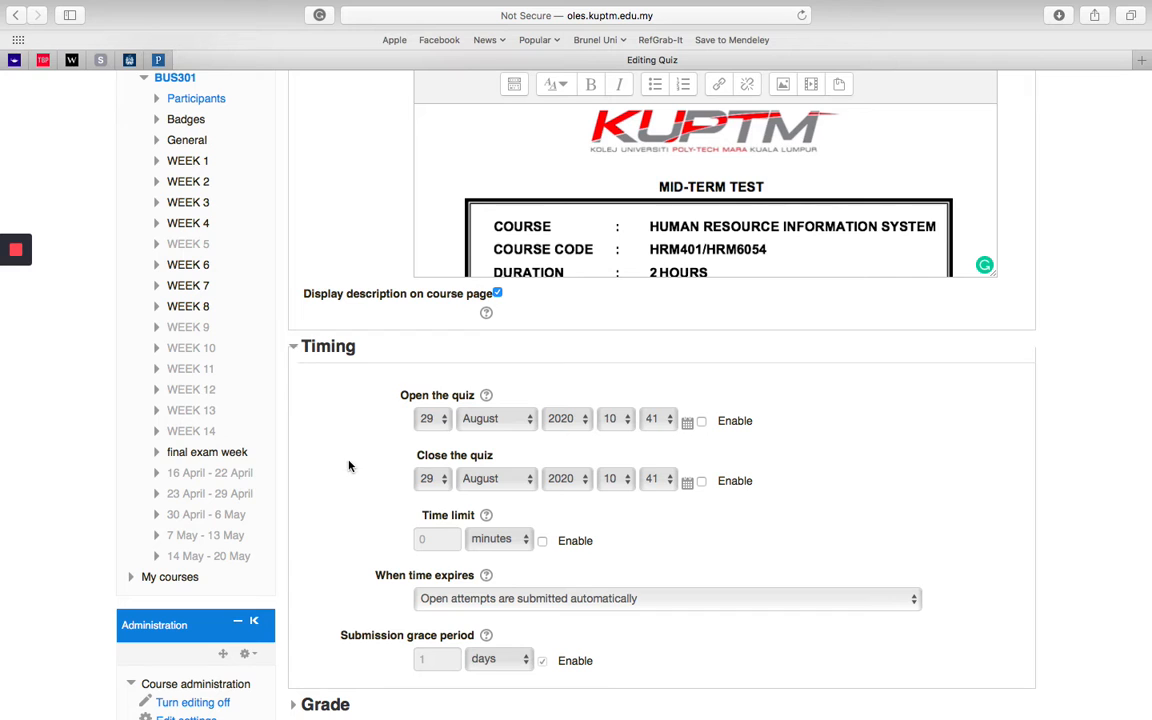
click(701, 421)
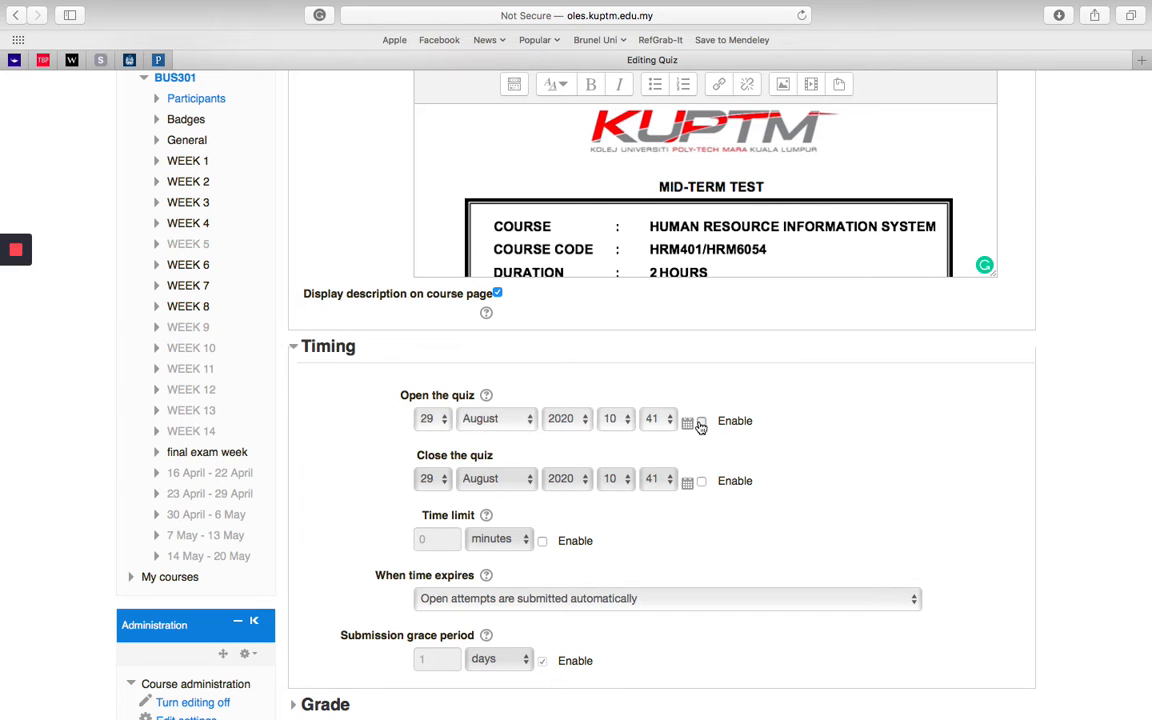
click(447, 426)
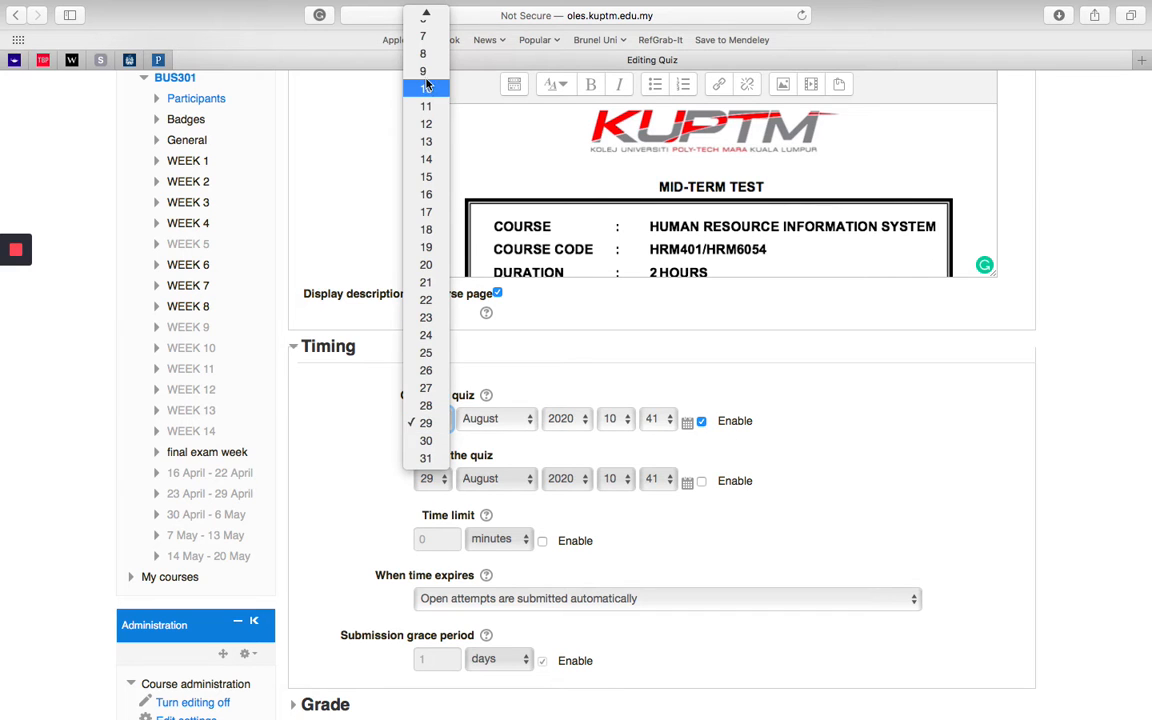
scroll(423, 90, up, 3)
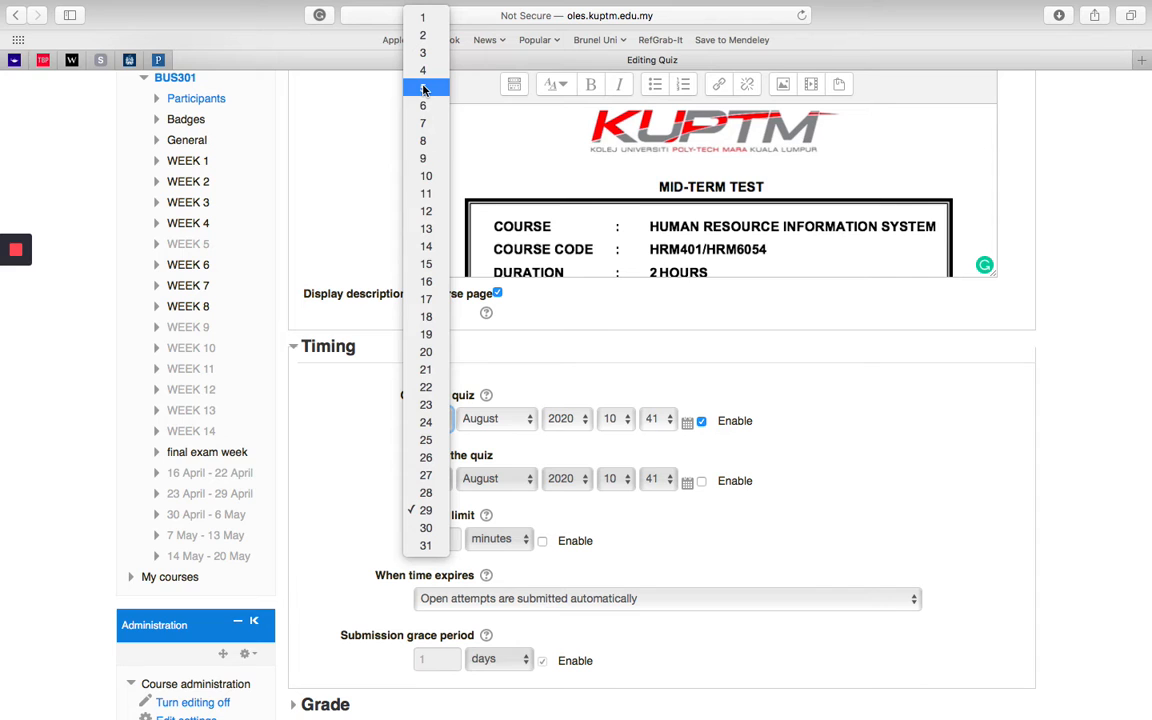
click(426, 176)
click(526, 421)
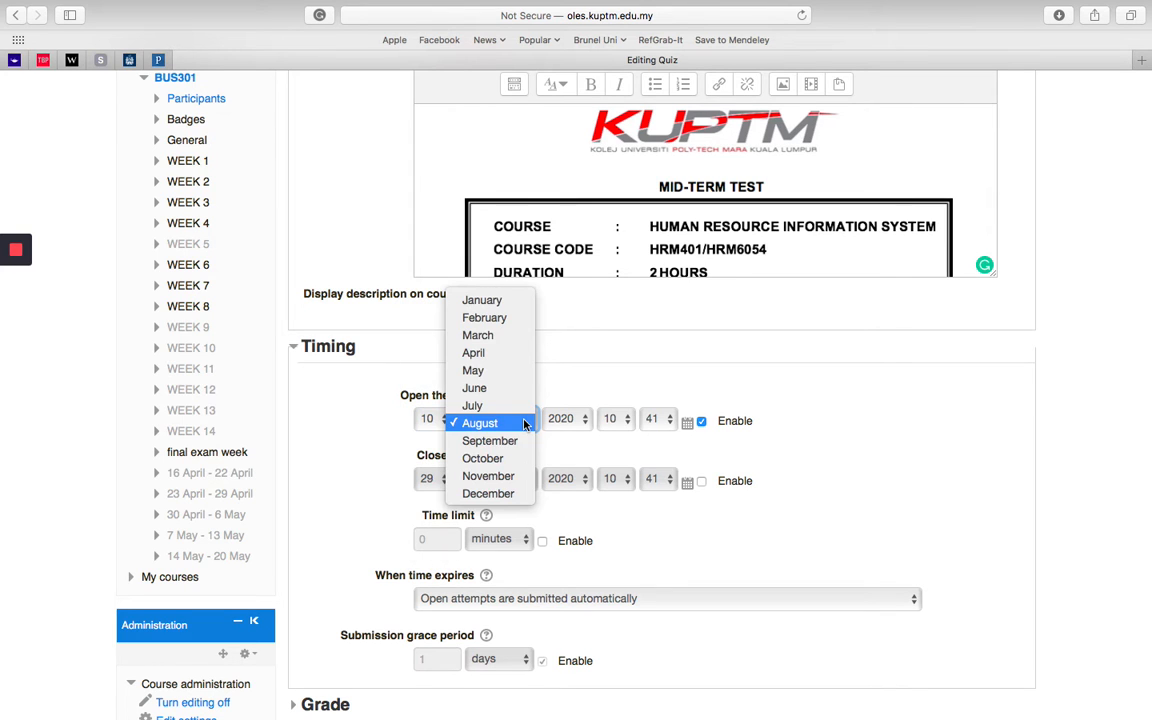
click(527, 441)
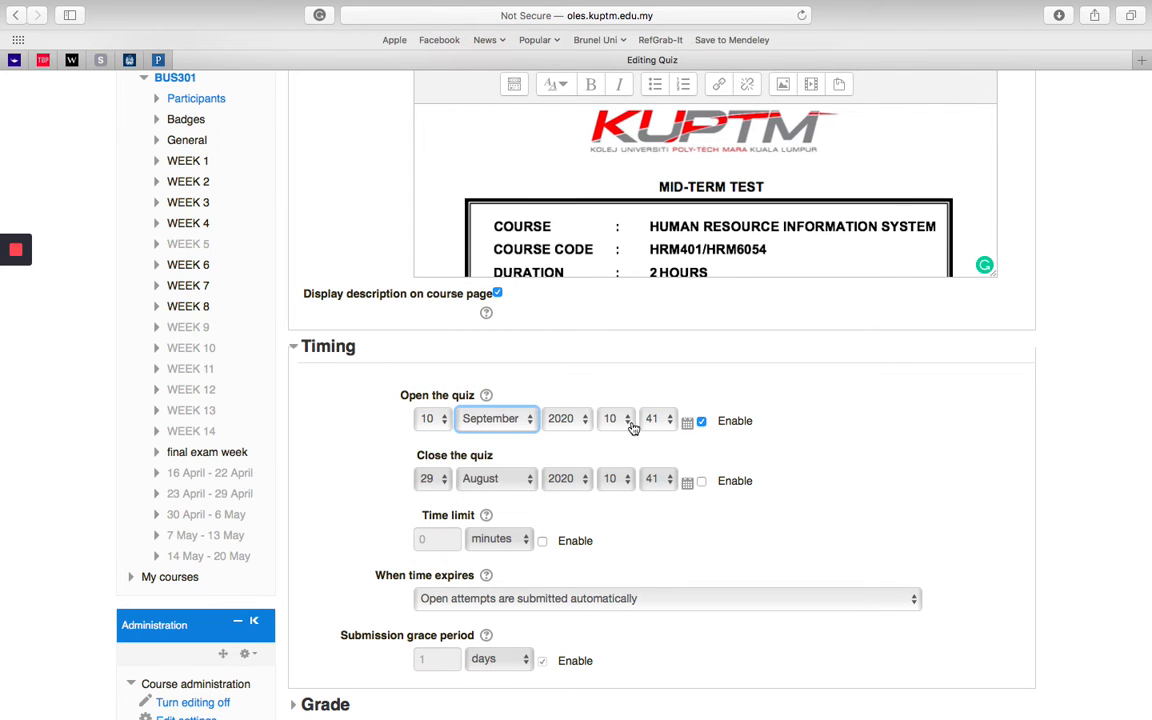
Step: Set the quiz opening time to 09:00
click(652, 420)
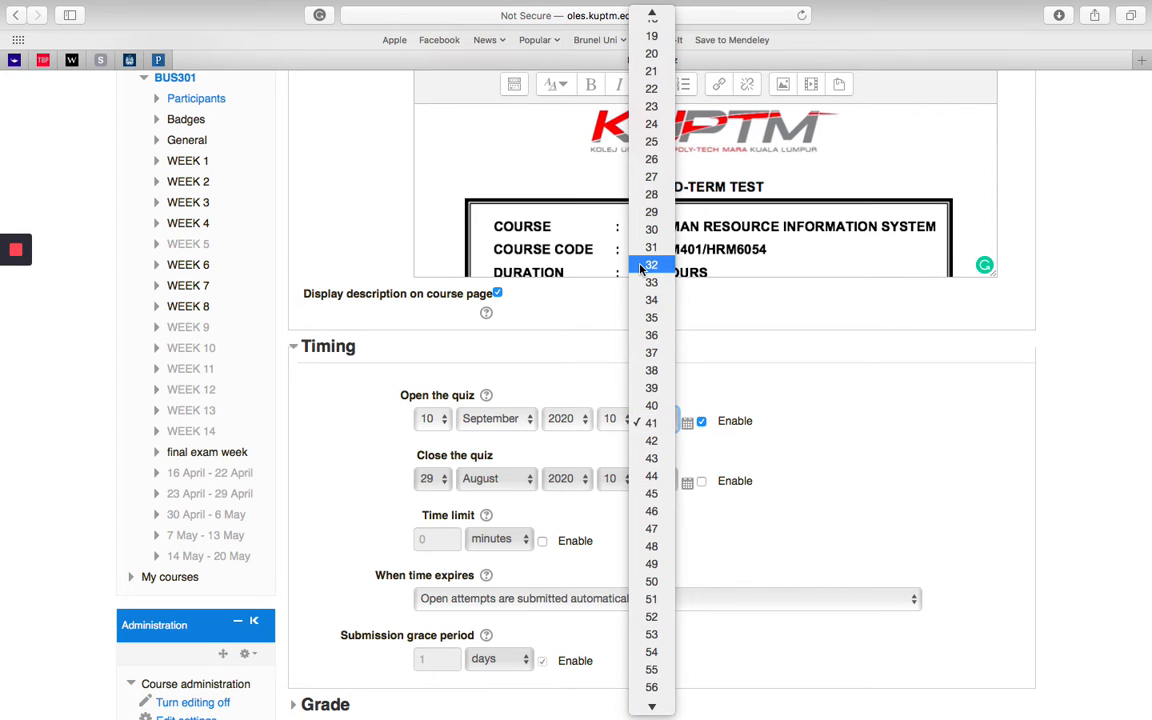
scroll(650, 250, up, 5)
click(651, 17)
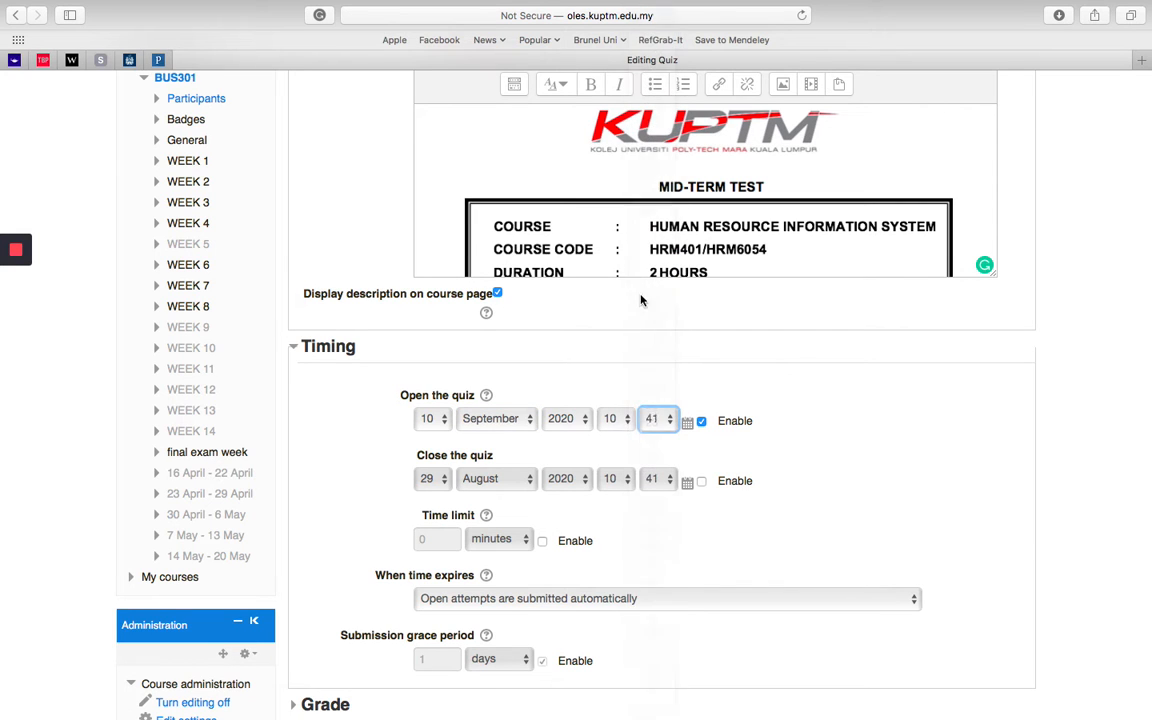
click(620, 420)
click(612, 405)
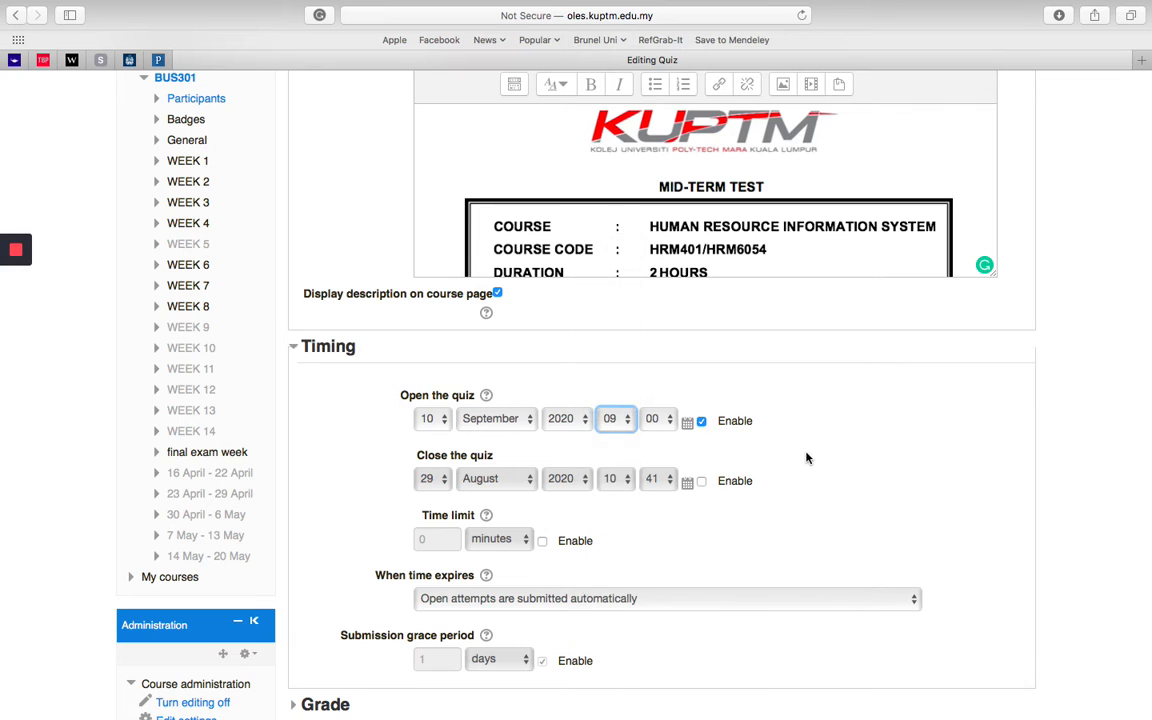
Step: Enable the quiz closing date in the Timing settings and set its day to 10
click(701, 482)
click(430, 478)
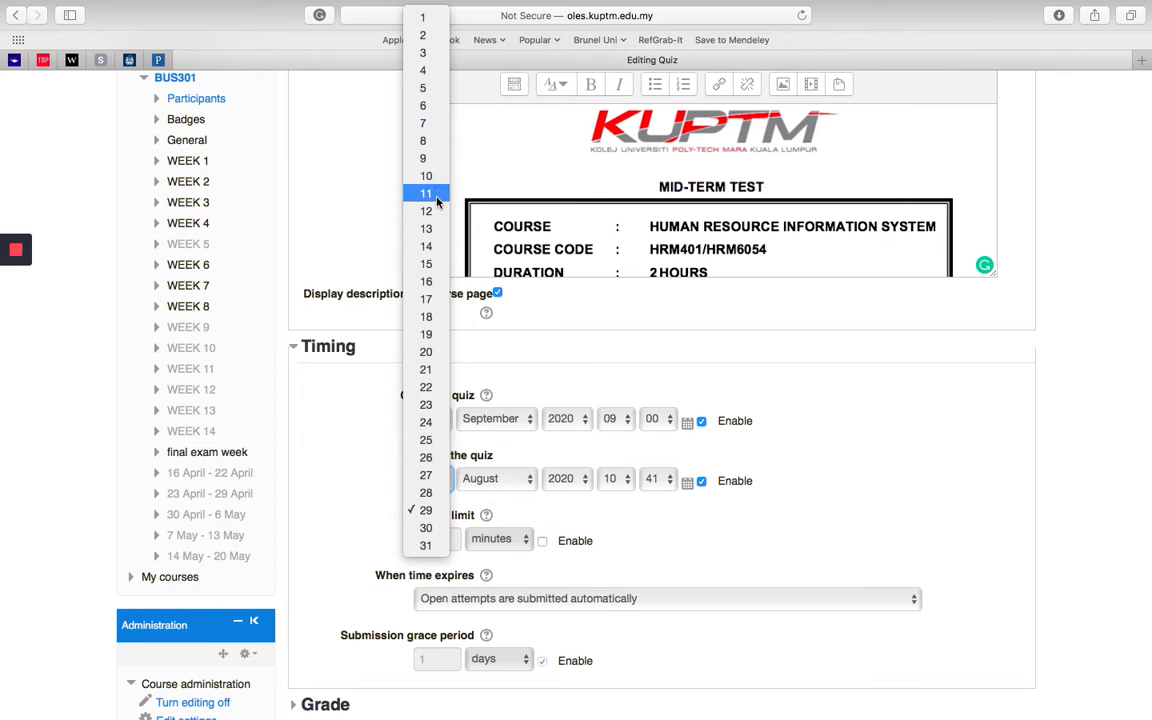
click(435, 180)
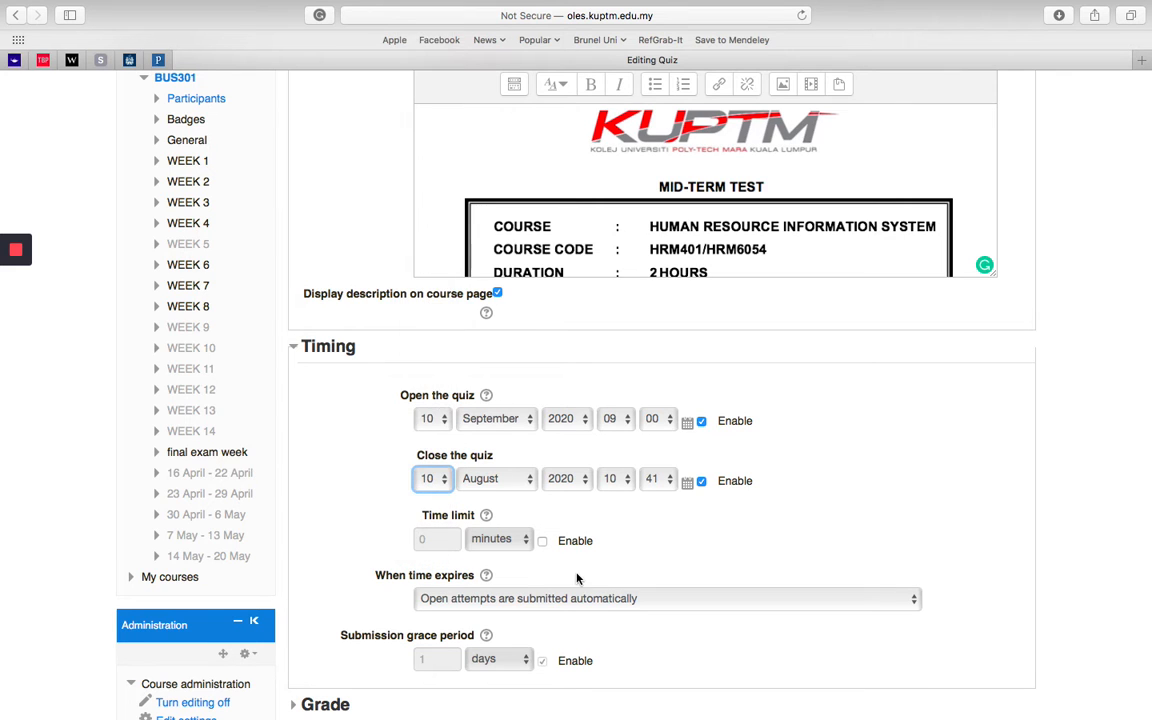
Step: Set the quiz closing time to 10:00
click(628, 480)
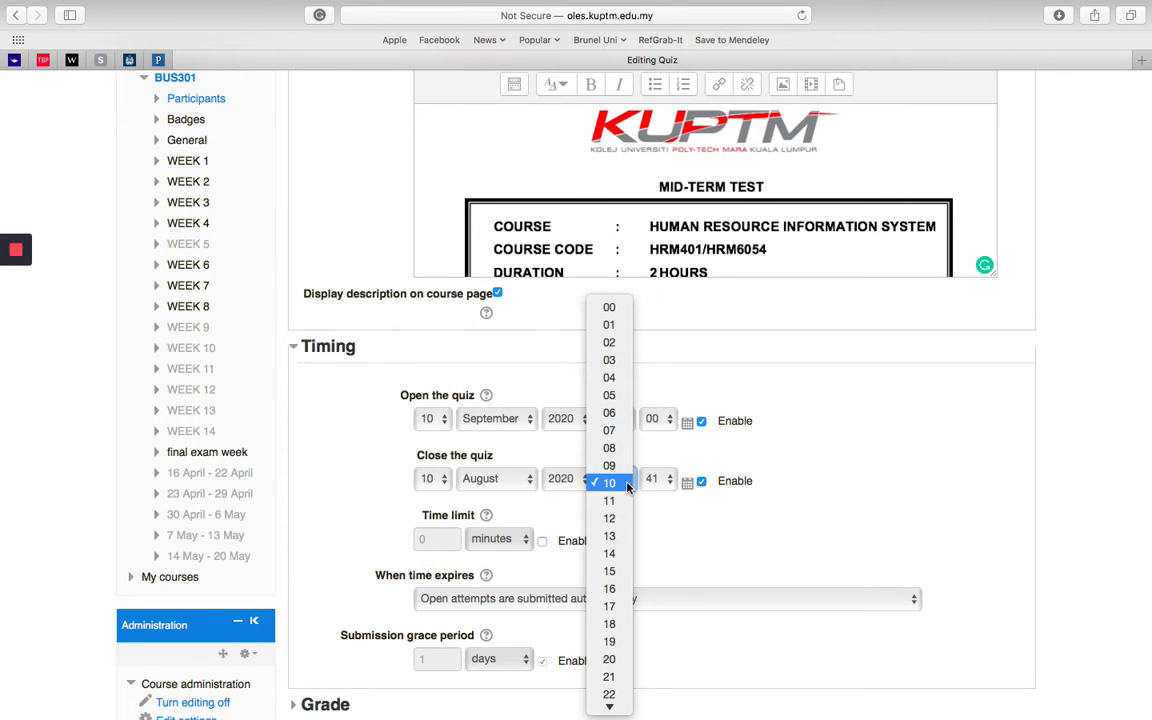
click(628, 484)
click(658, 481)
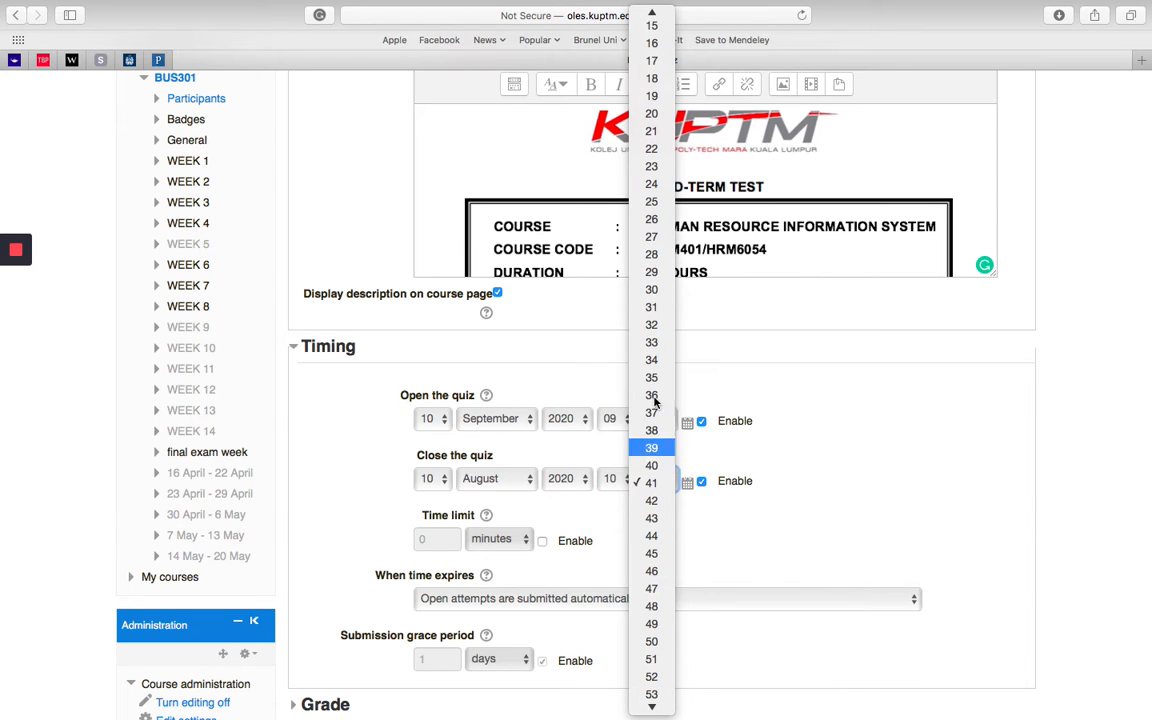
scroll(651, 195, up, 3)
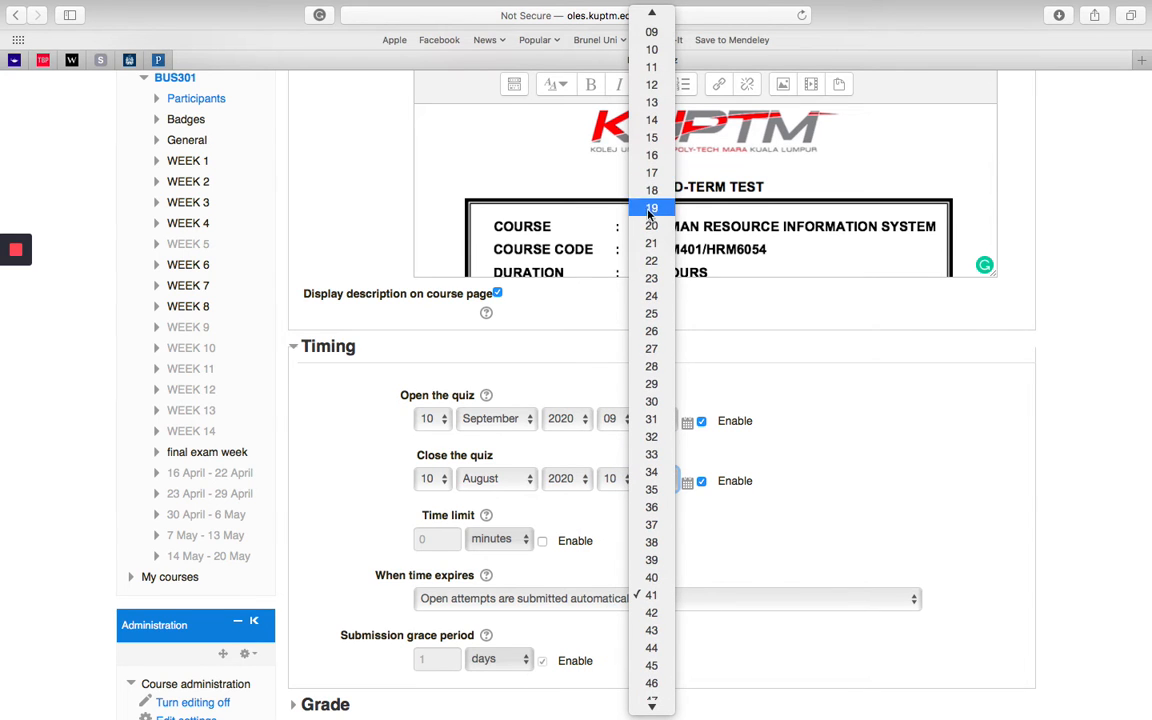
scroll(651, 160, up, 5)
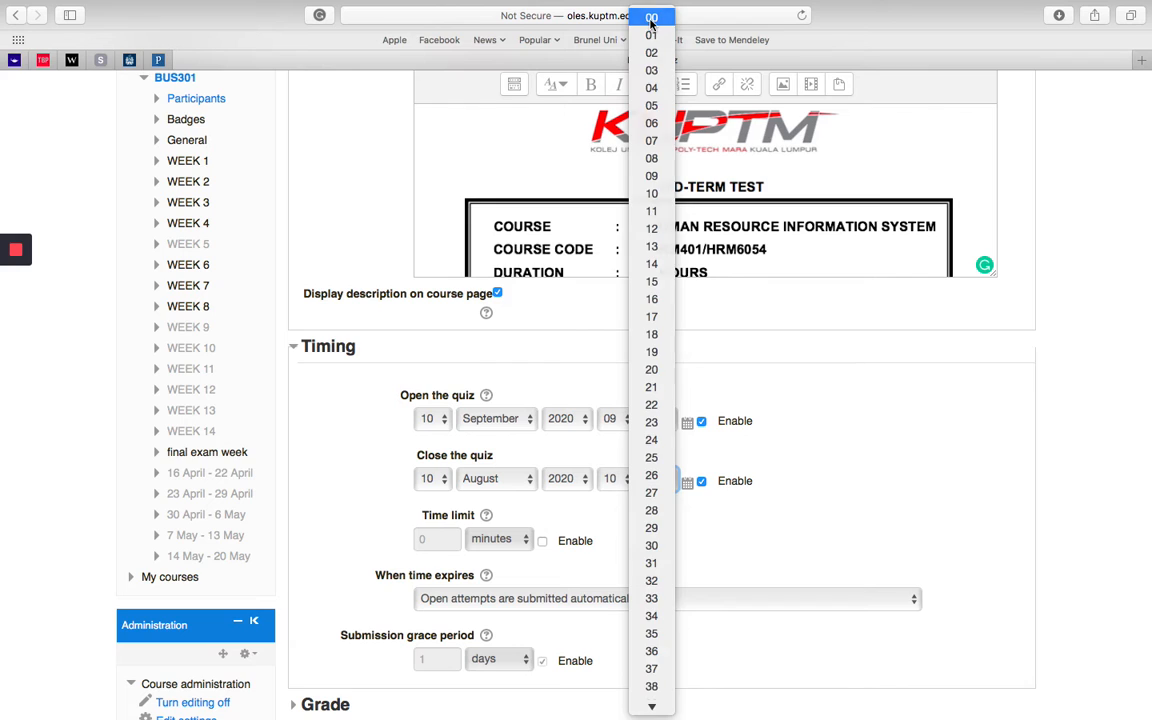
click(651, 20)
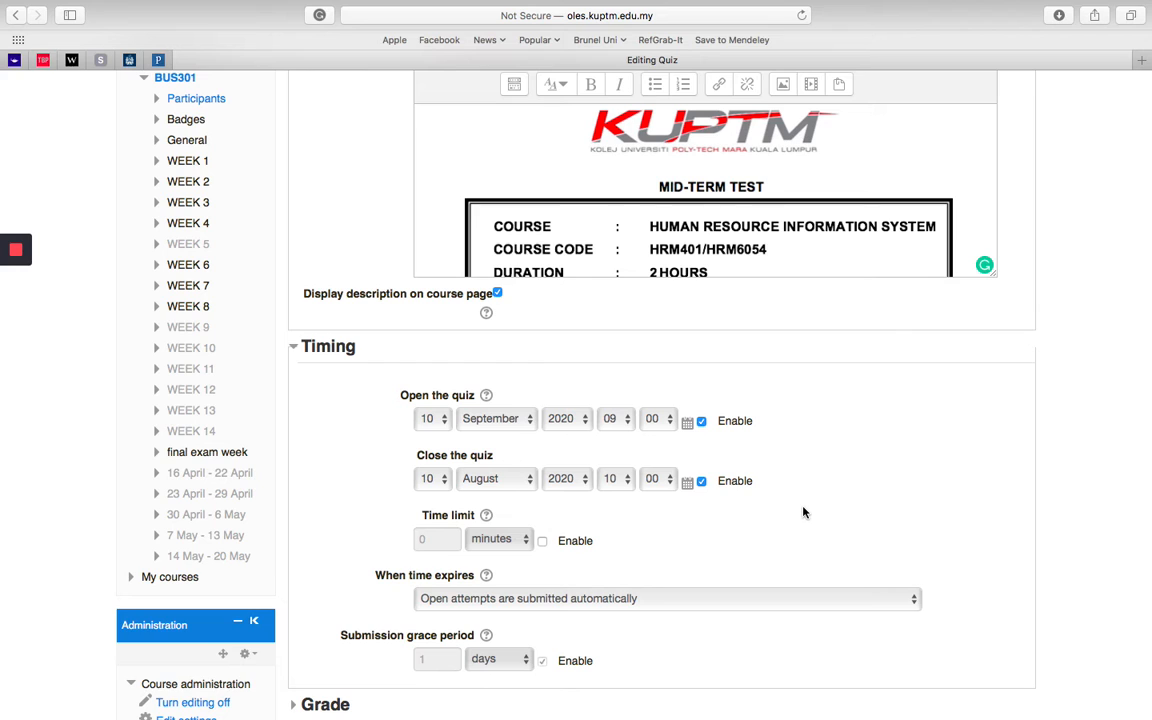
Step: Enable the quiz time limit and set it to 1 hour
click(542, 541)
click(447, 541)
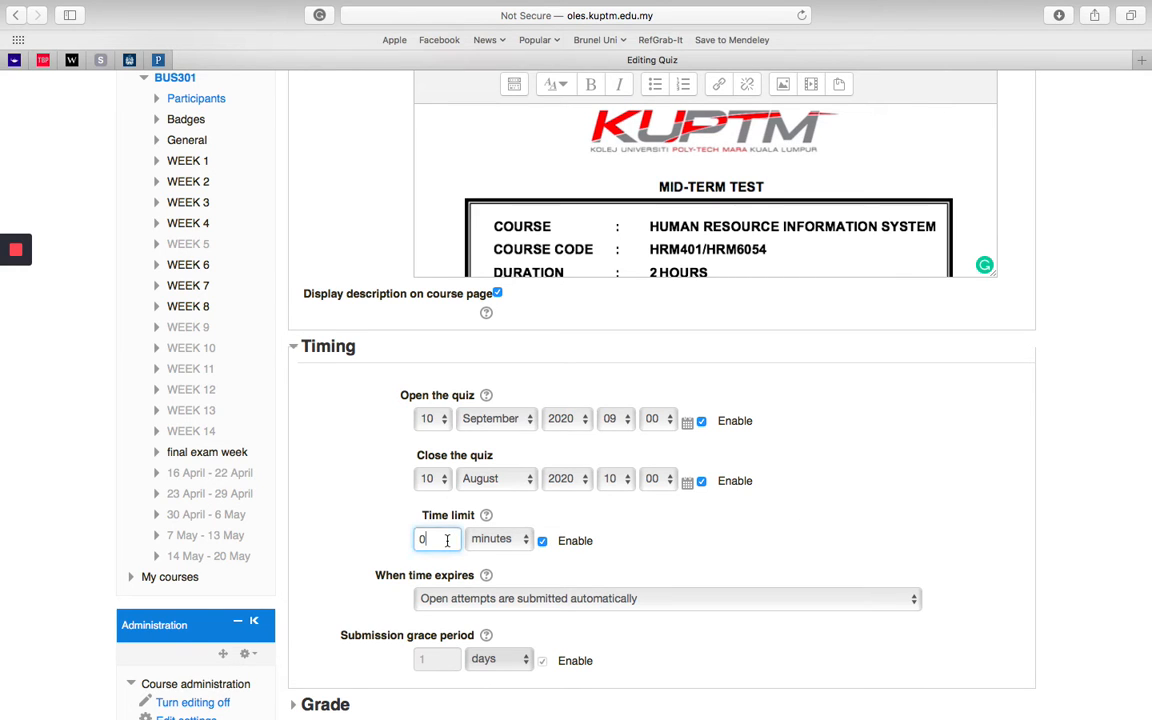
key(BackSpace)
text(1)
click(530, 541)
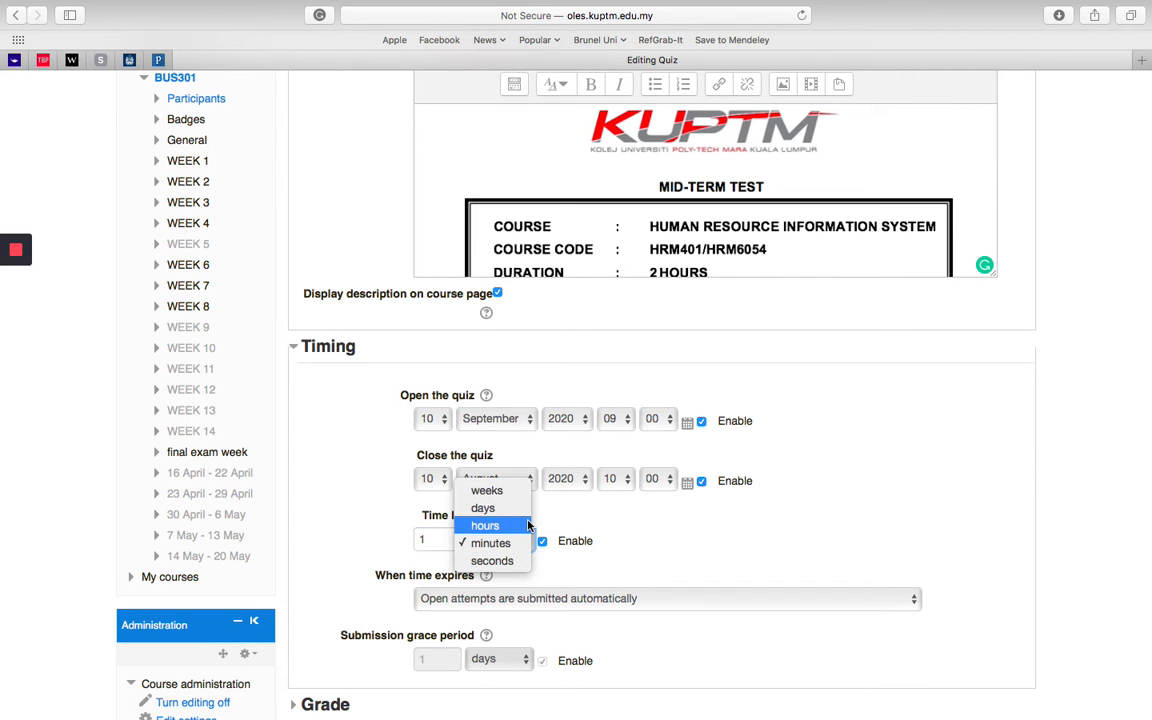
click(529, 527)
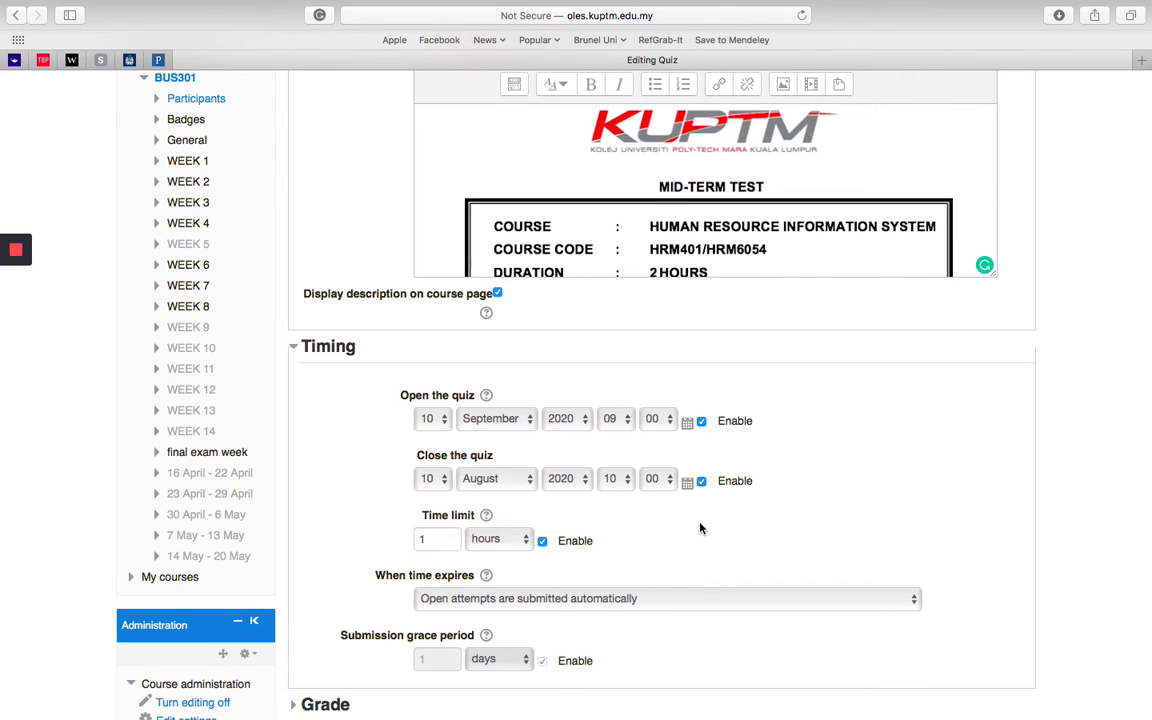
Step: Set the time-expiry behaviour to "Attempts must be submitted before time expires, or they are not counted"
scroll(698, 376, down, 5)
click(666, 335)
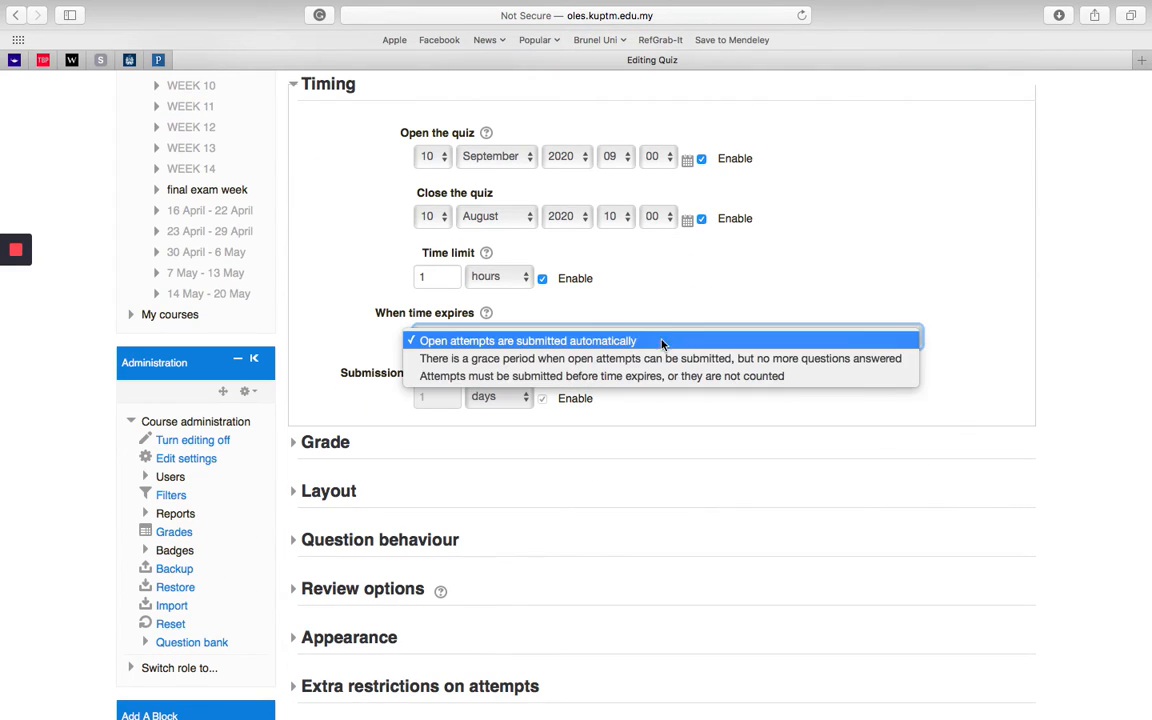
click(655, 377)
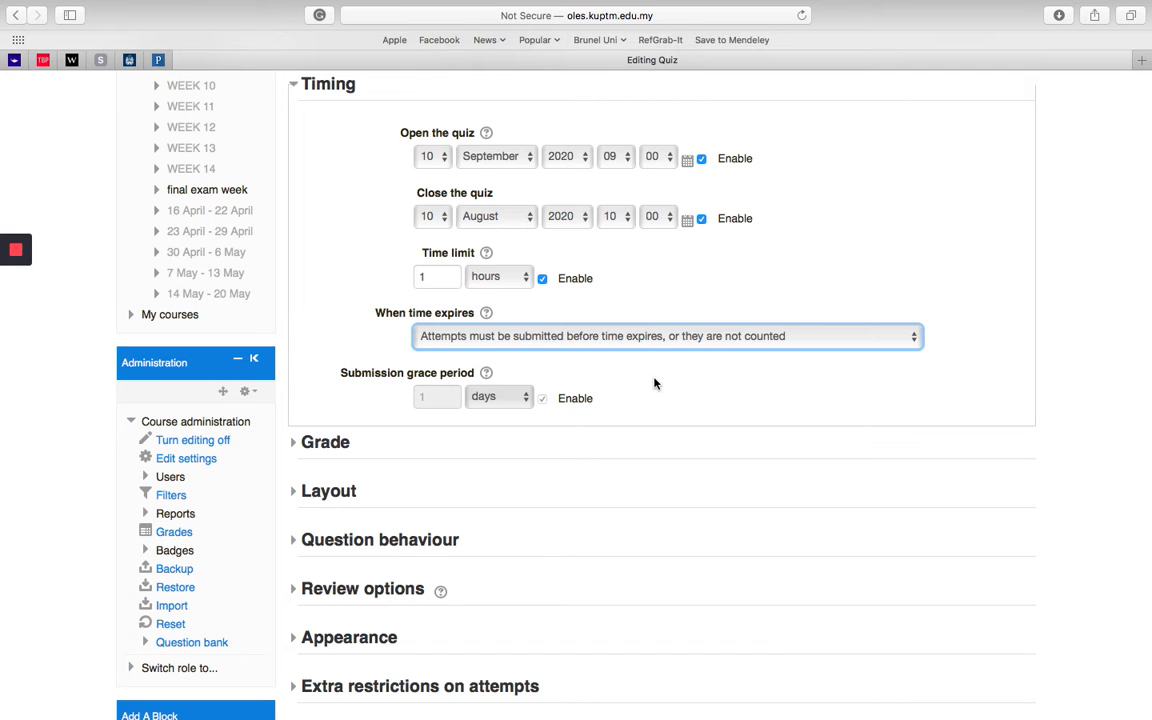
Step: Set the grade to pass to 10 in the Grade settings and check the choices for allowed attempts
scroll(655, 383, down, 2)
click(301, 351)
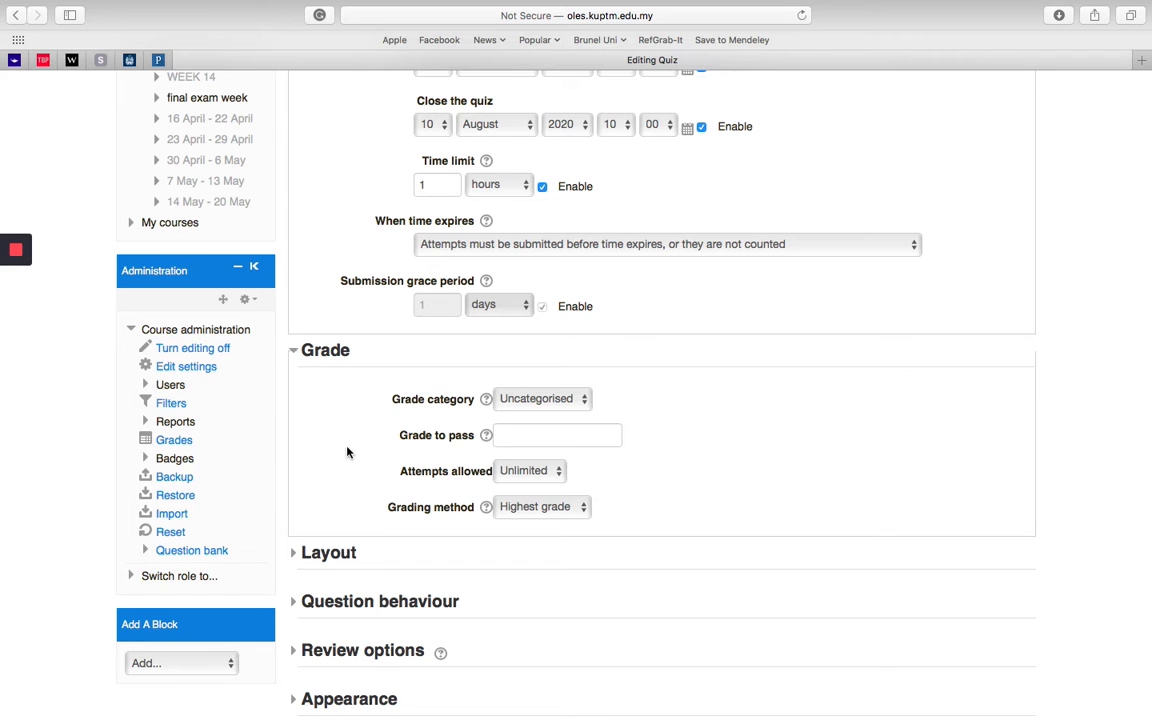
click(571, 437)
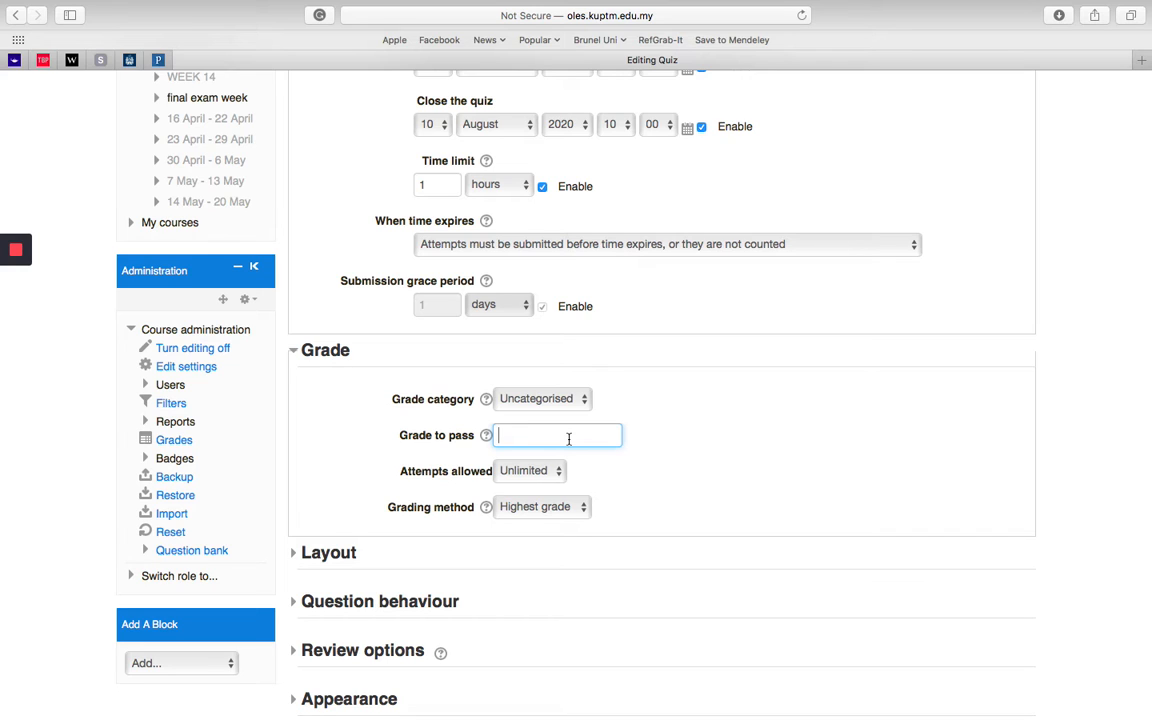
text(10)
click(522, 471)
click(626, 478)
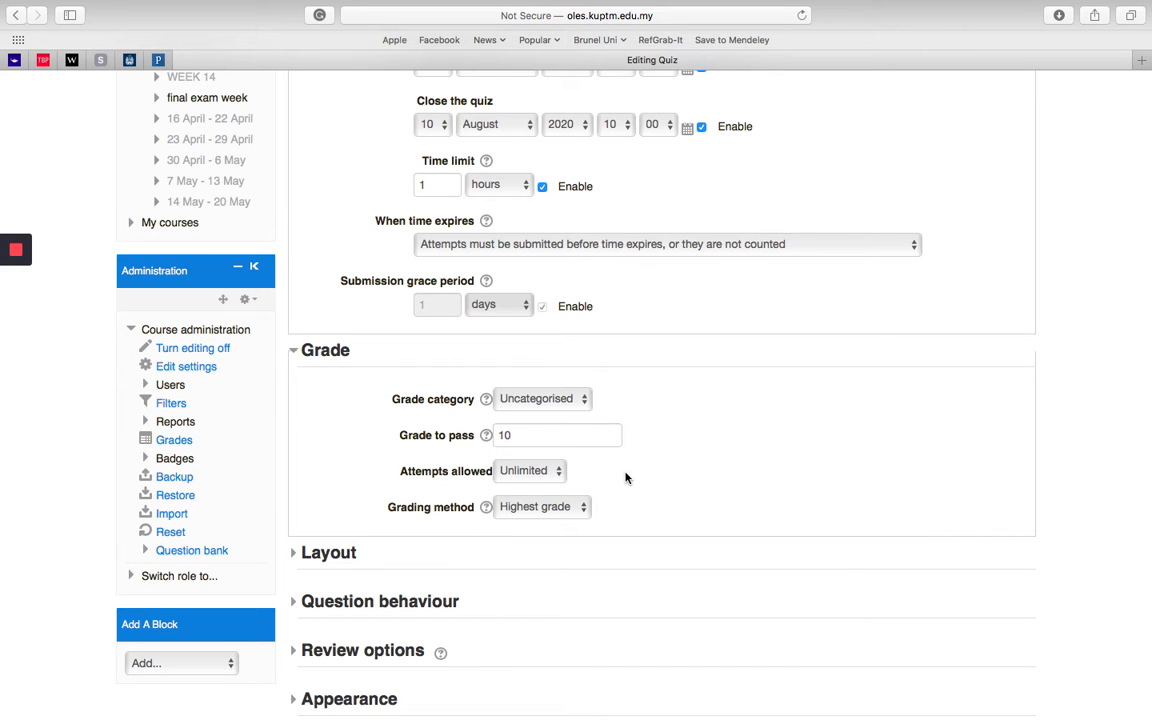
Step: Examine the New page options in the quiz's Layout settings
scroll(330, 474, down, 3)
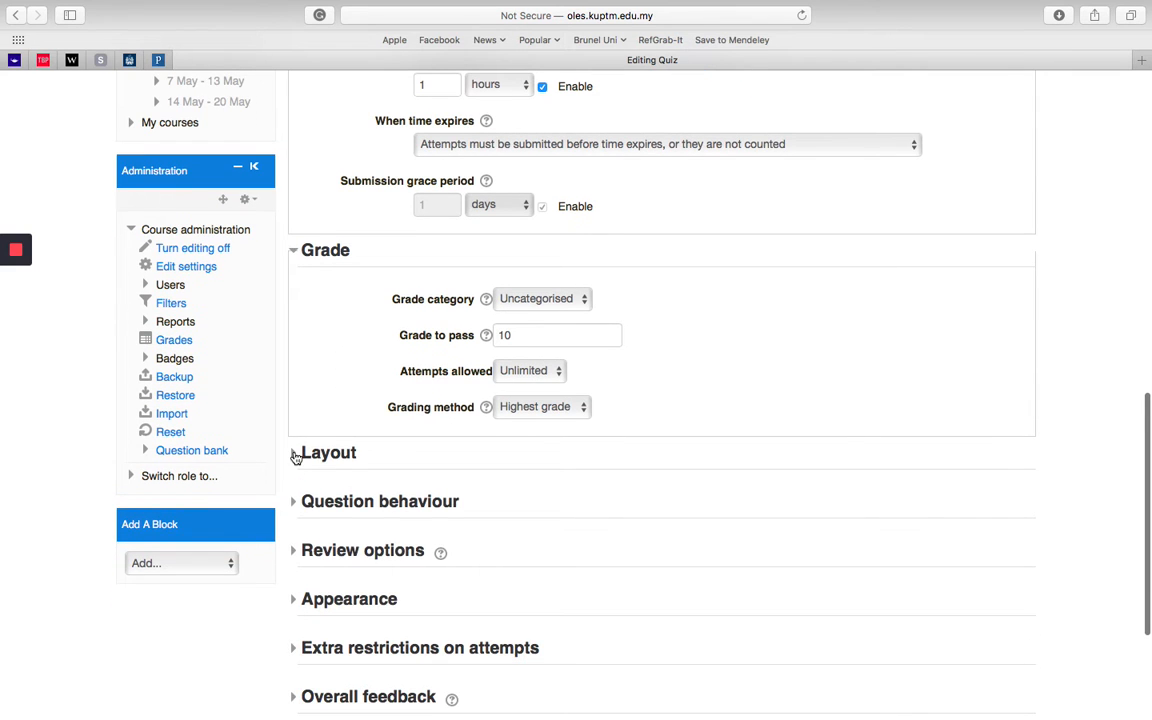
click(296, 456)
click(296, 456)
click(296, 456)
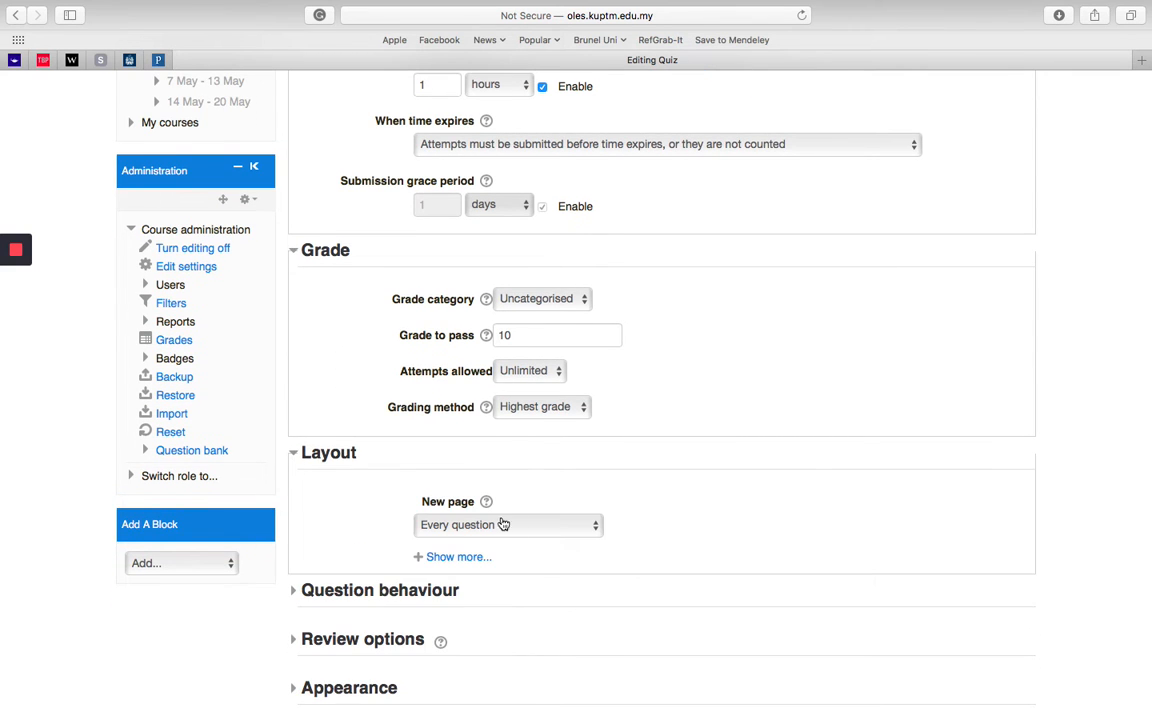
scroll(517, 478, down, 3)
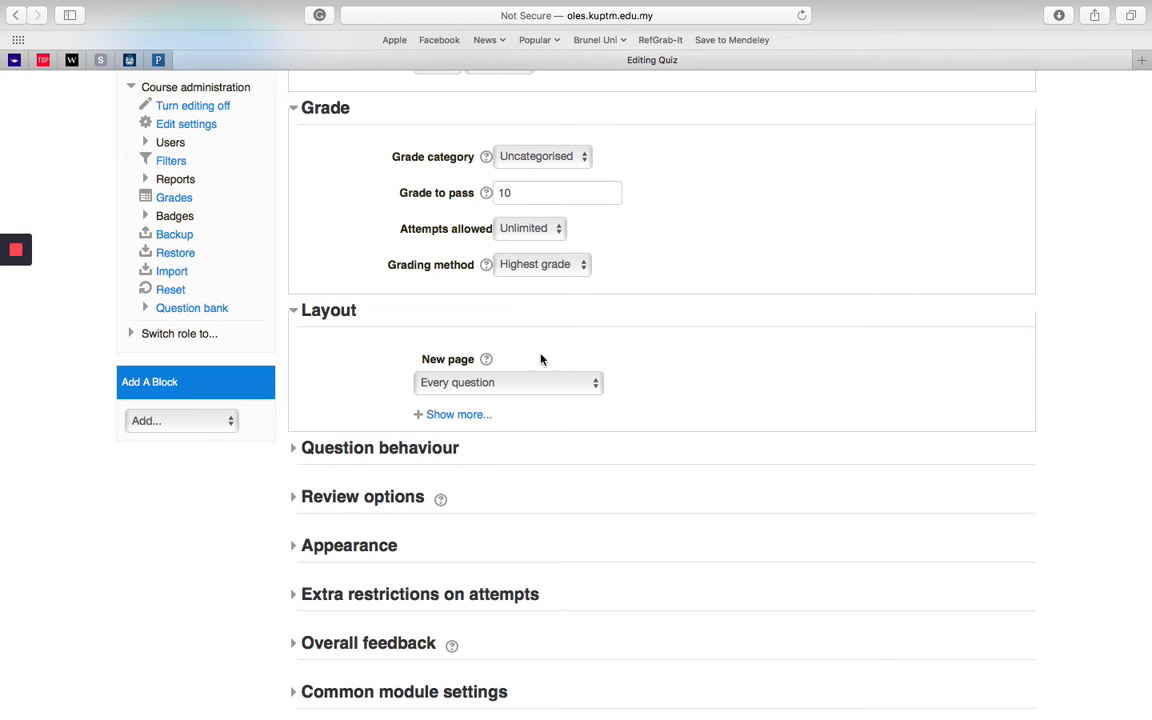
click(532, 383)
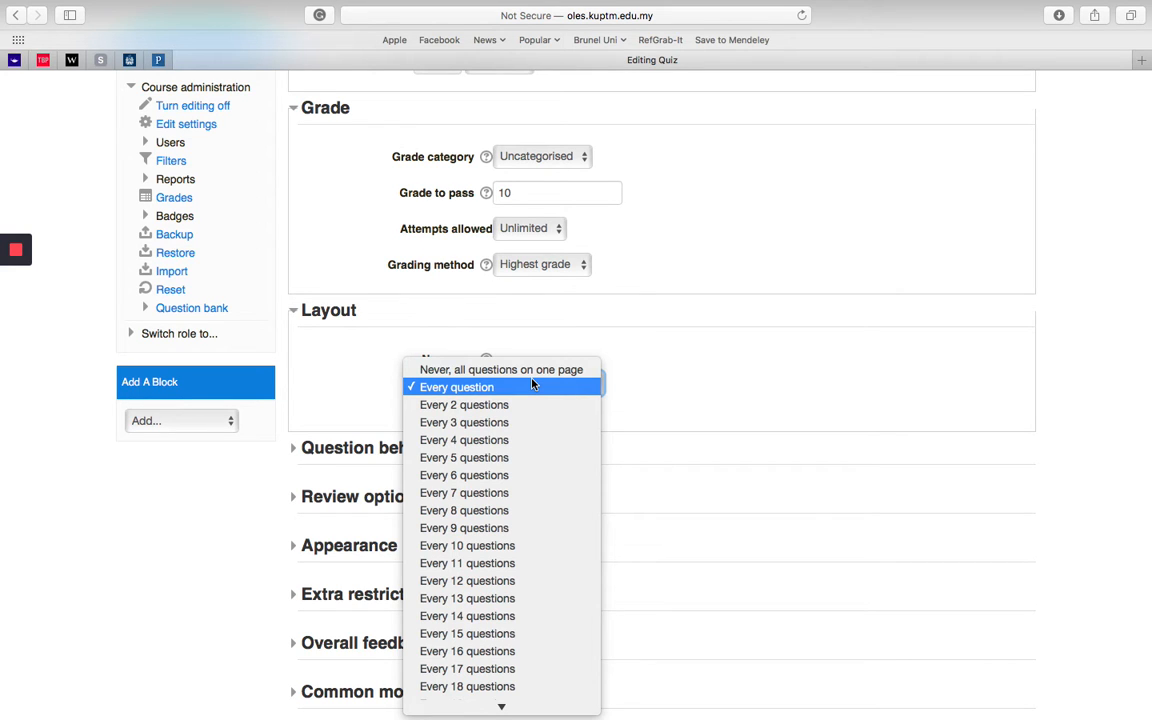
click(695, 362)
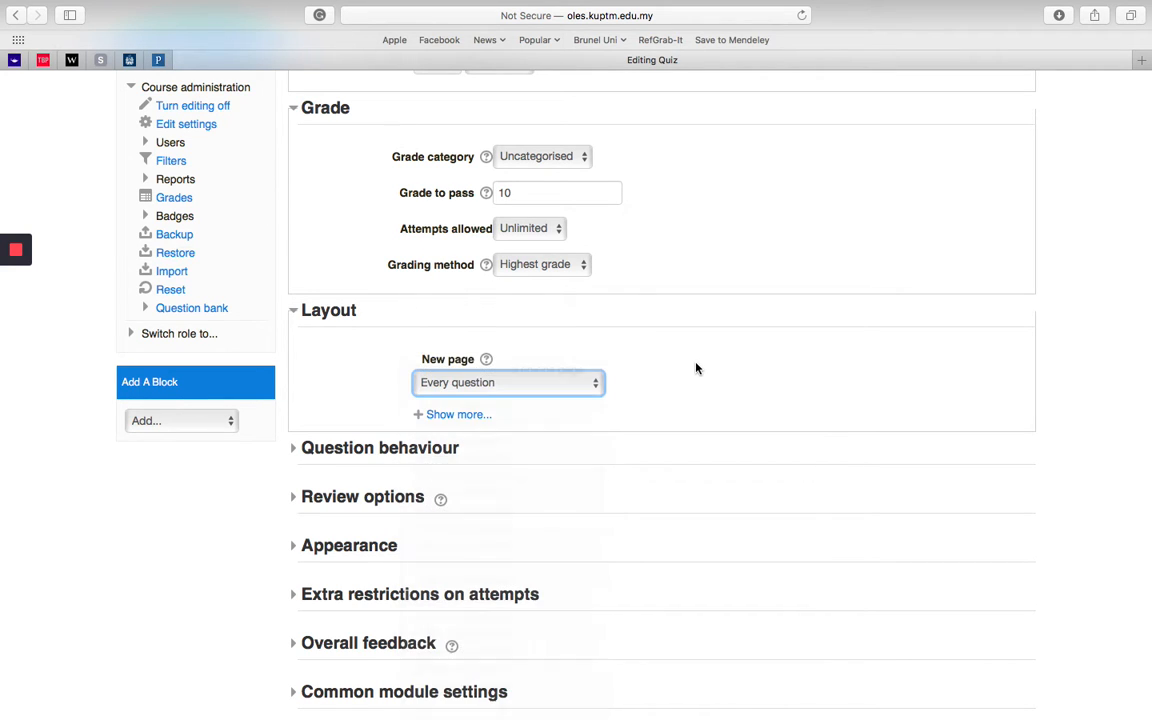
Step: Look through the quiz's Question behaviour, Review options and Appearance settings, collapsing each section after viewing
click(300, 448)
scroll(527, 207, down, 5)
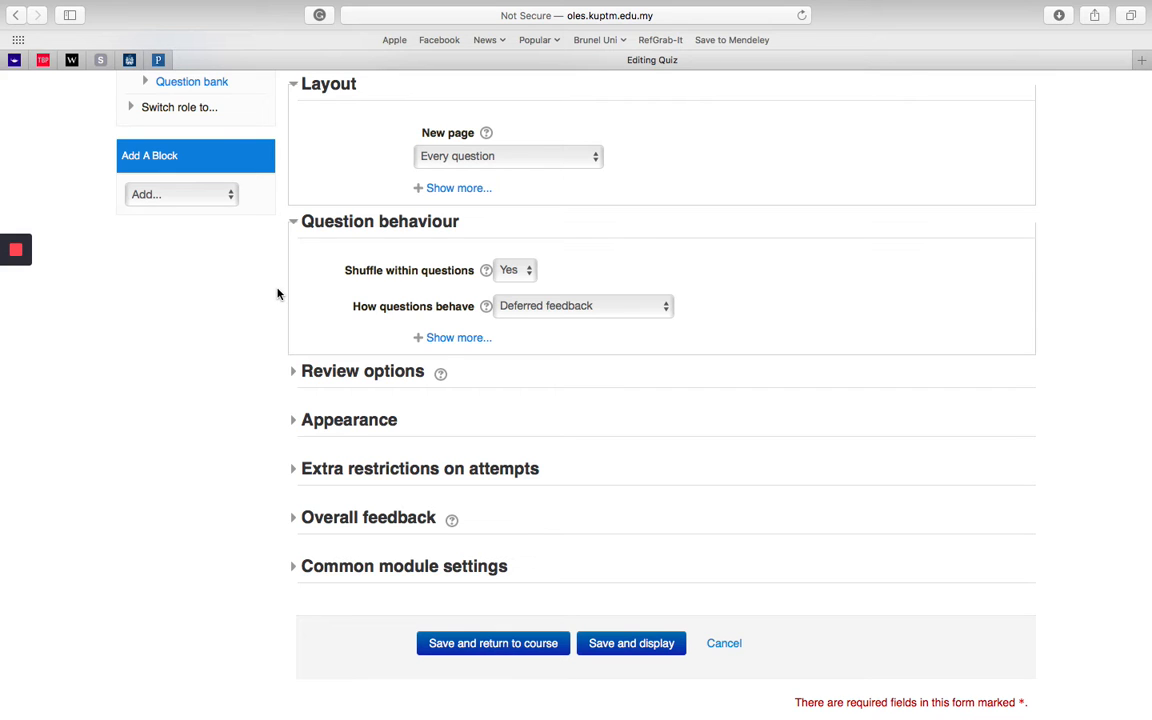
click(301, 222)
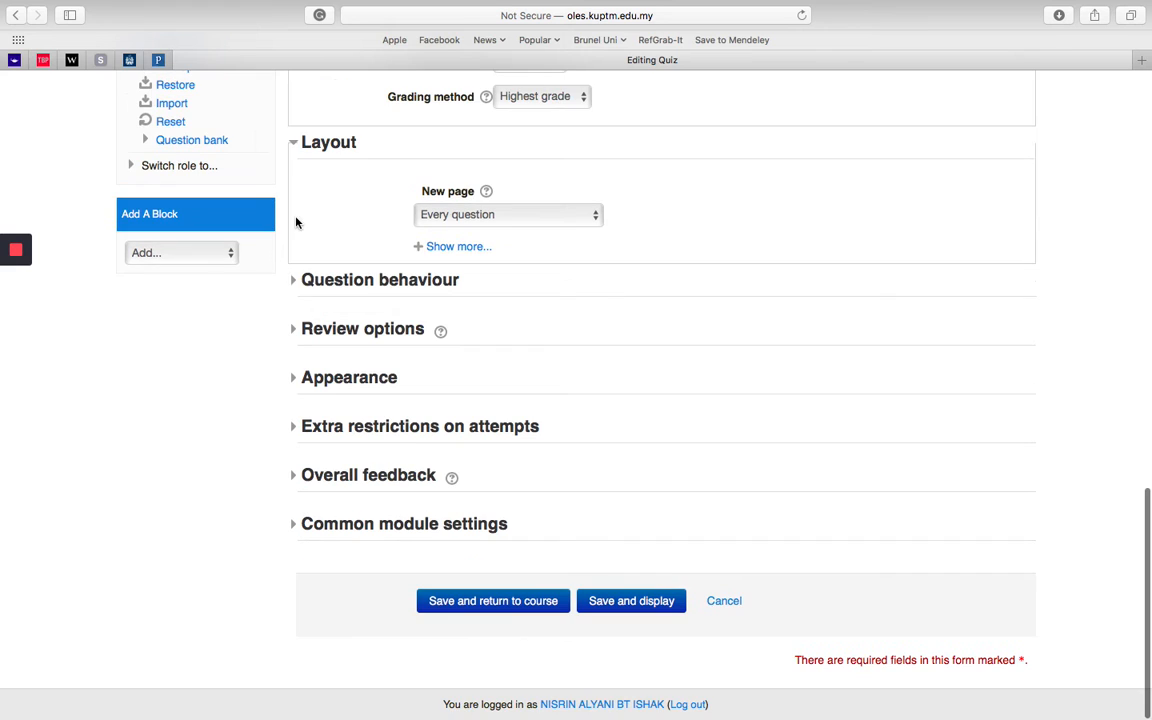
click(297, 335)
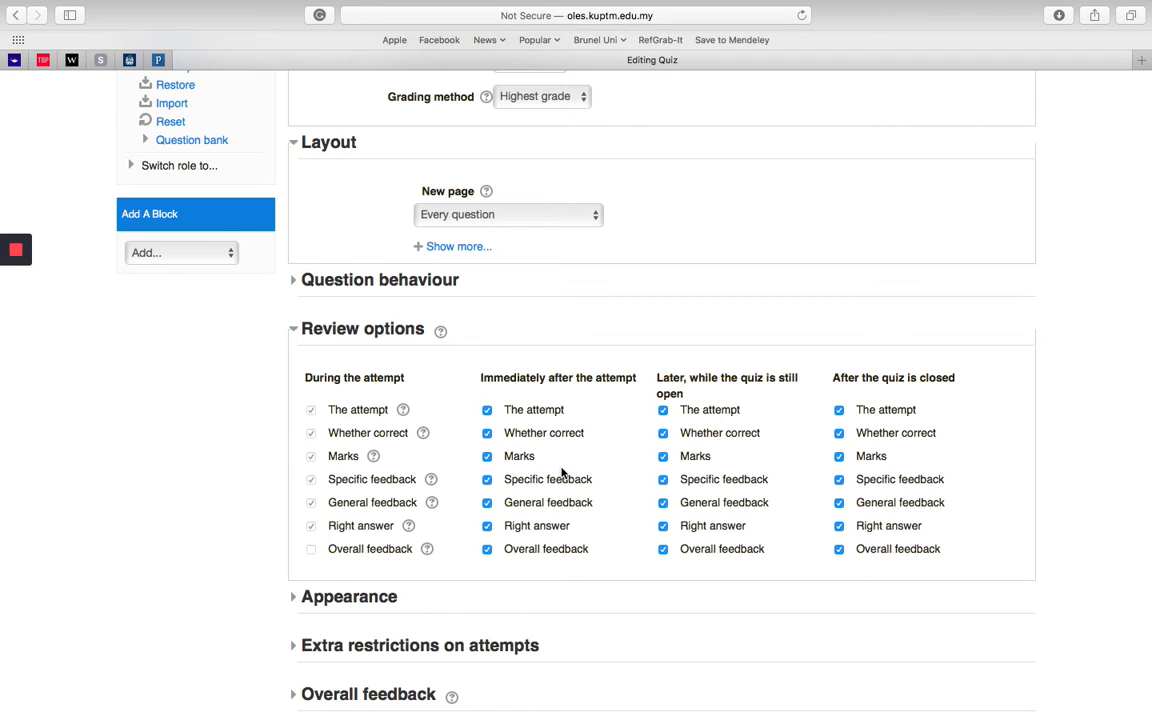
click(293, 329)
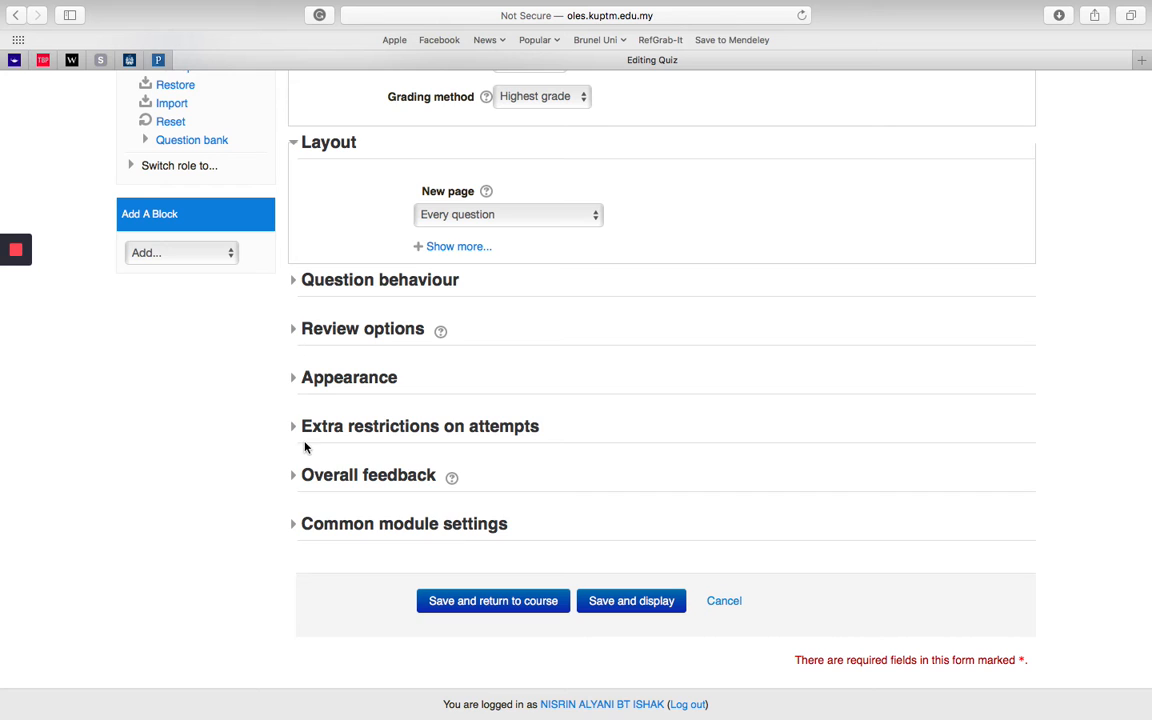
click(293, 380)
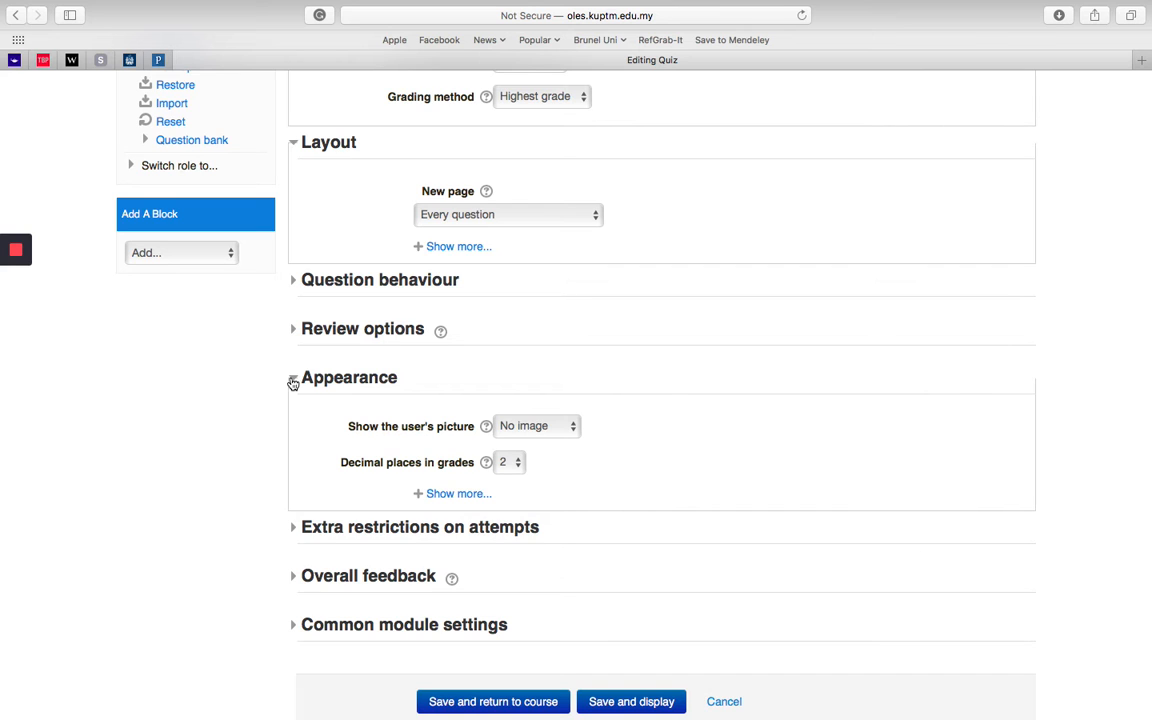
click(293, 379)
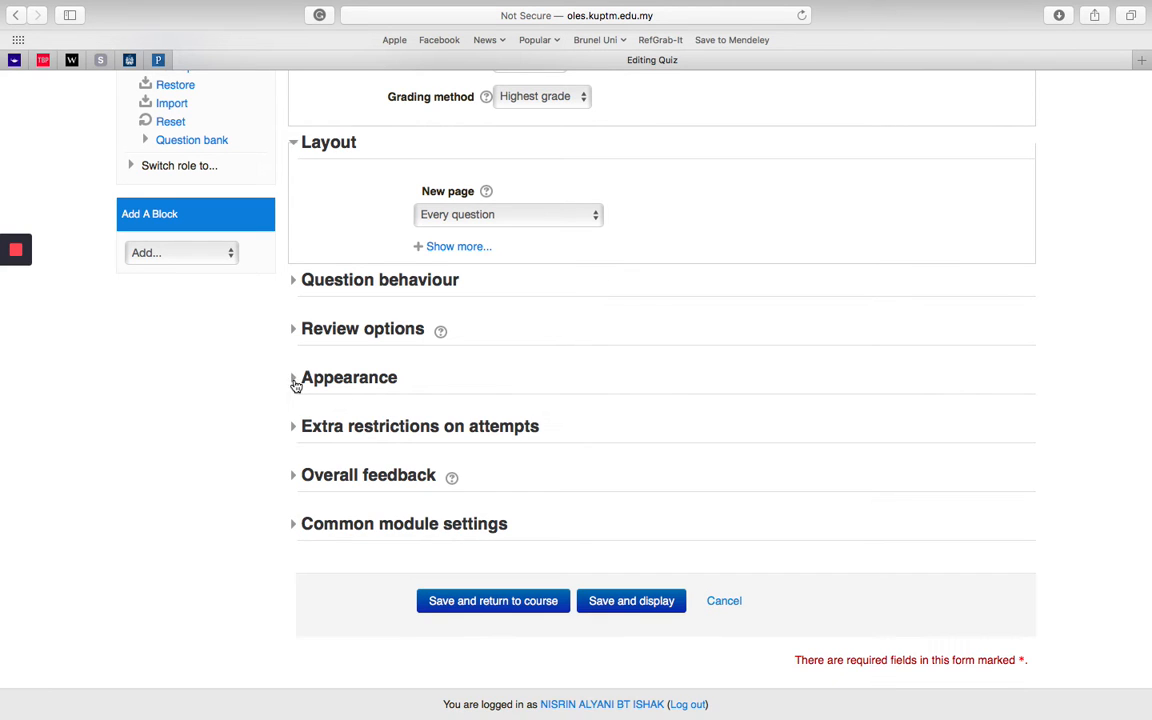
Step: Show all the extra restrictions on attempts, enter the required quiz password and unmask it
click(297, 430)
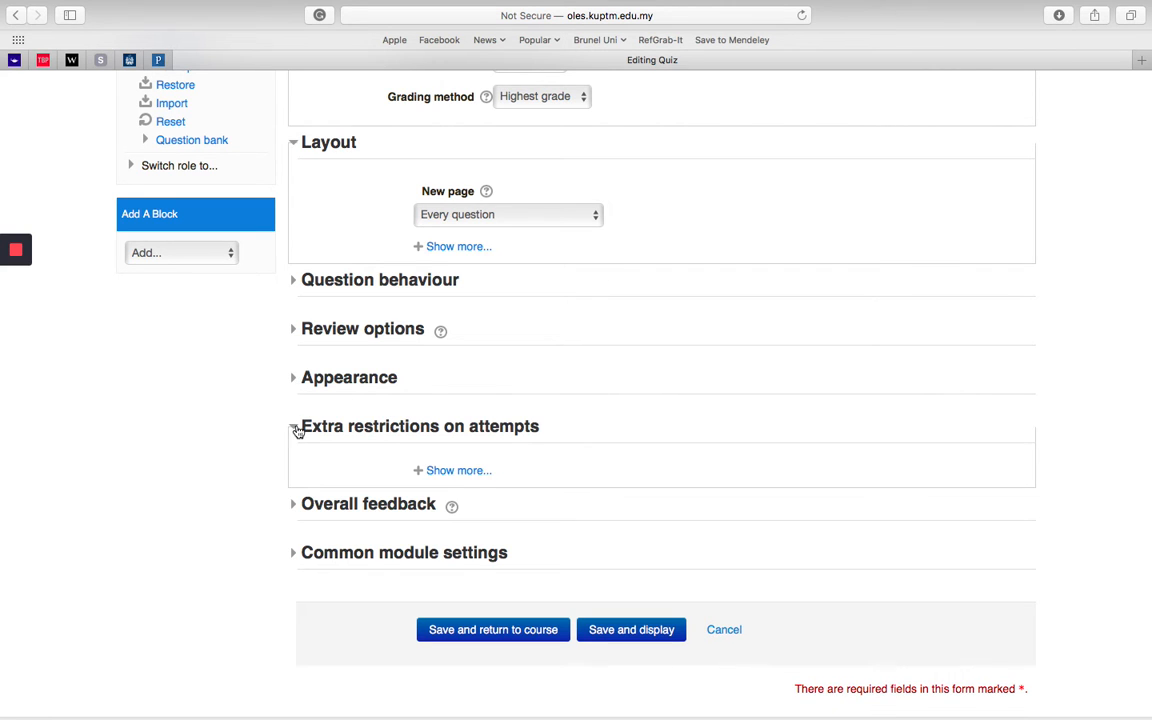
click(471, 471)
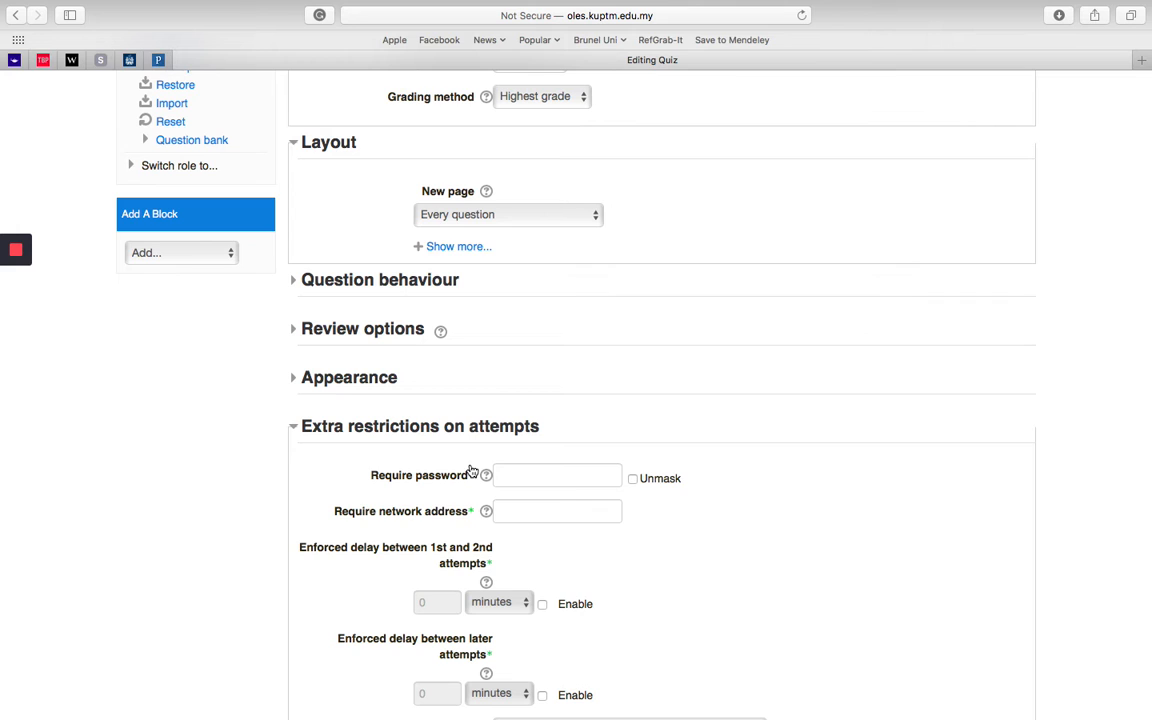
click(584, 474)
text(12345)
click(632, 479)
click(632, 479)
click(632, 481)
Step: Look over the Overall feedback section and the Group mode and Grouping options in the Common module settings
scroll(686, 589, down, 3)
scroll(686, 591, down, 3)
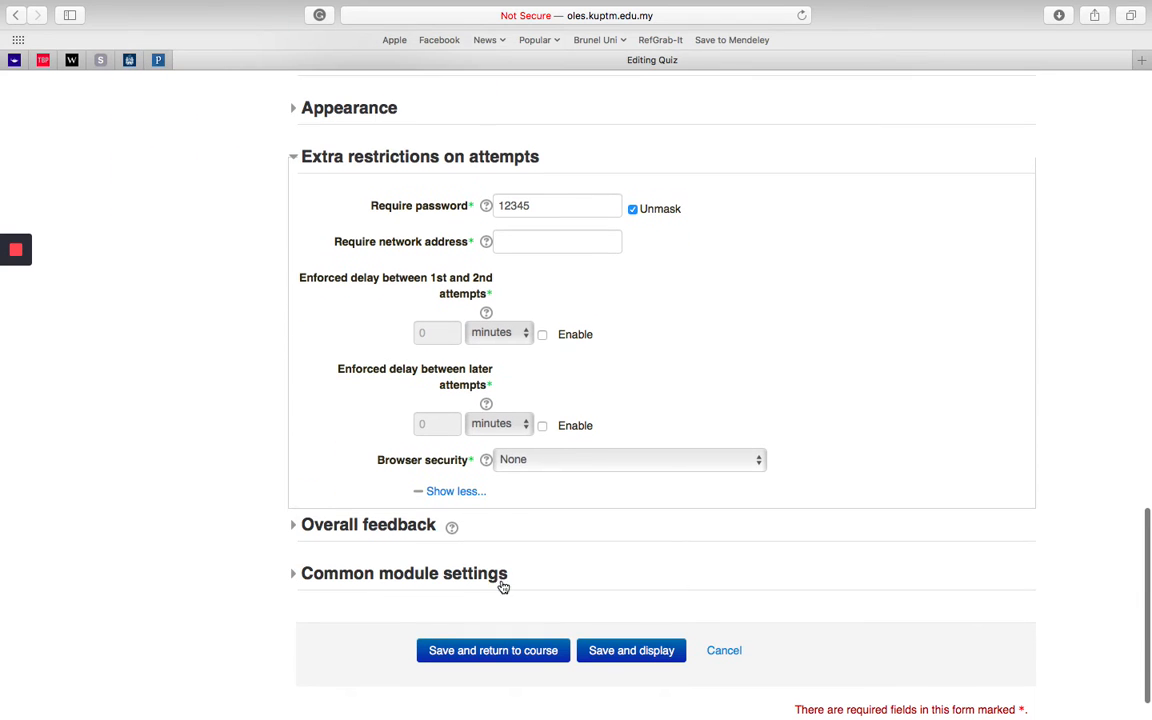
click(294, 530)
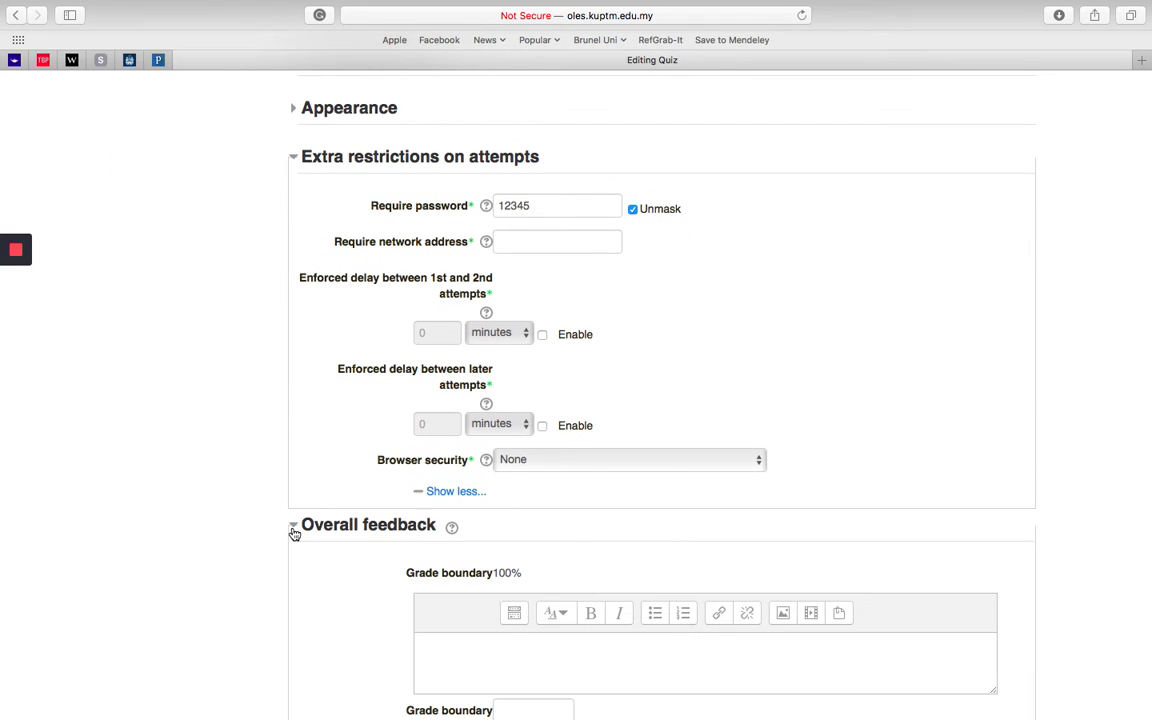
click(294, 530)
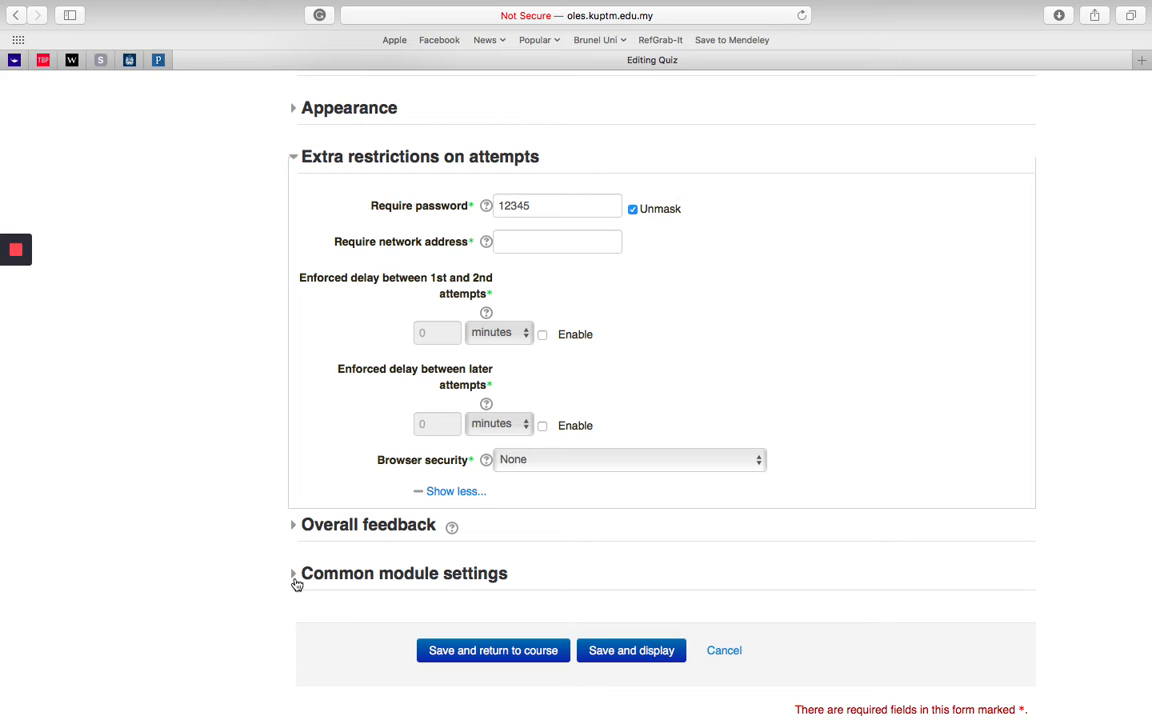
click(296, 577)
scroll(247, 617, down, 3)
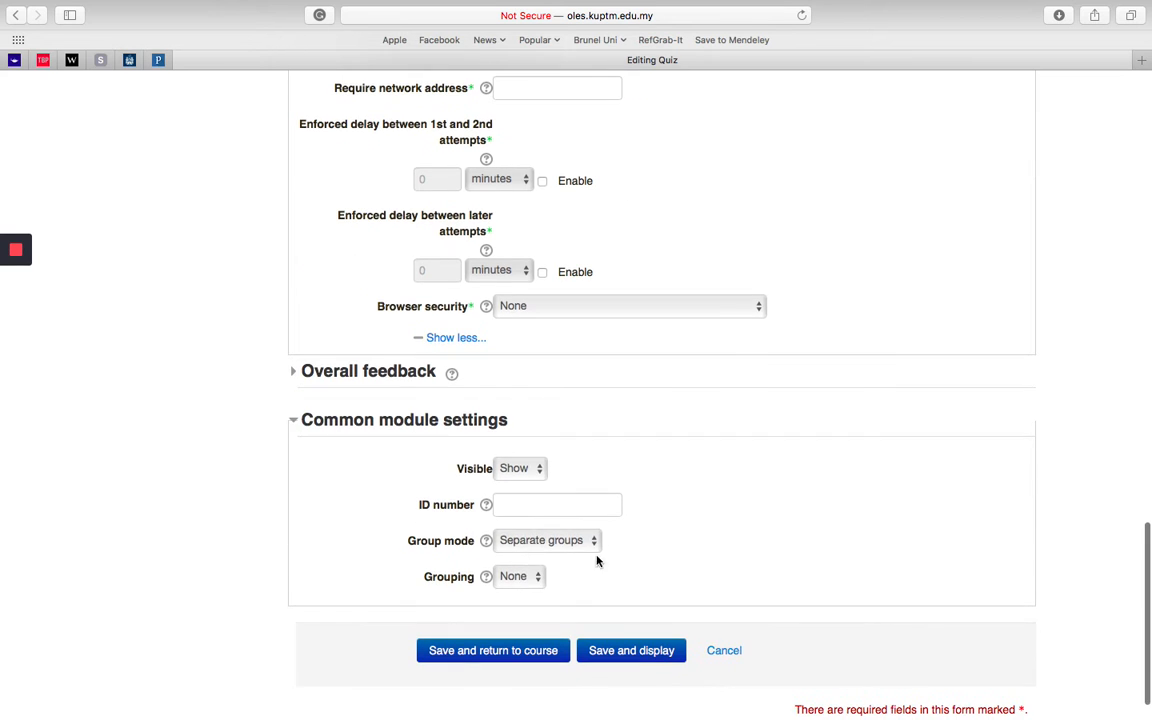
click(577, 542)
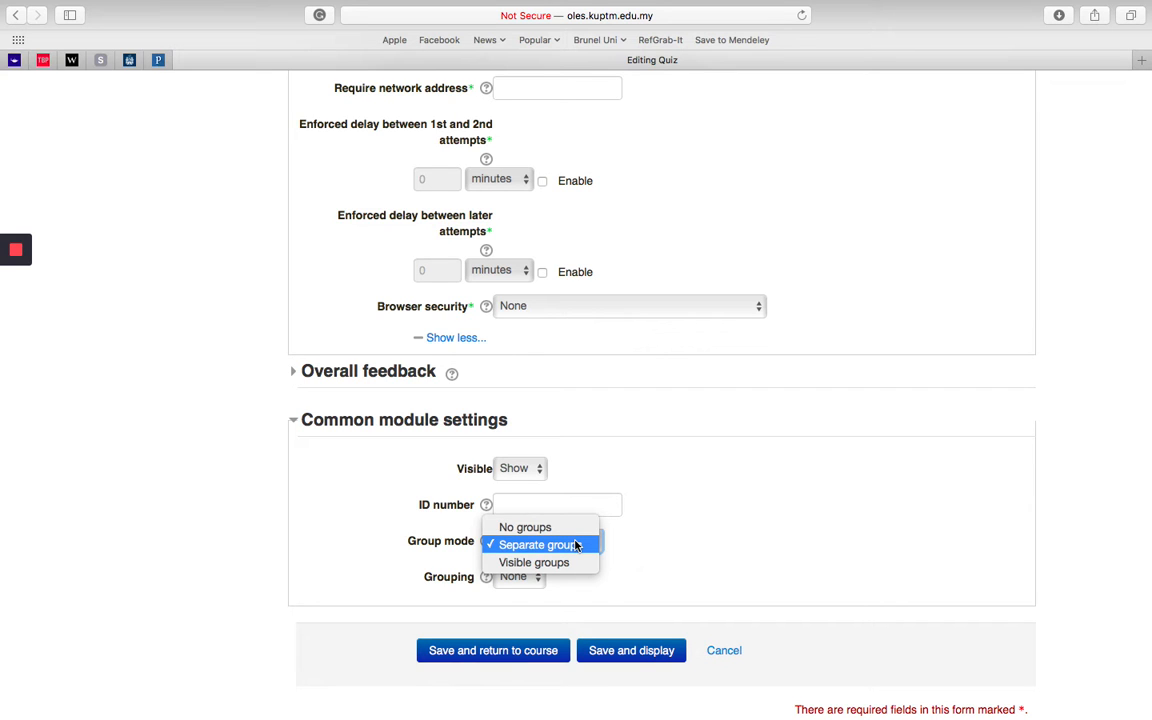
click(697, 540)
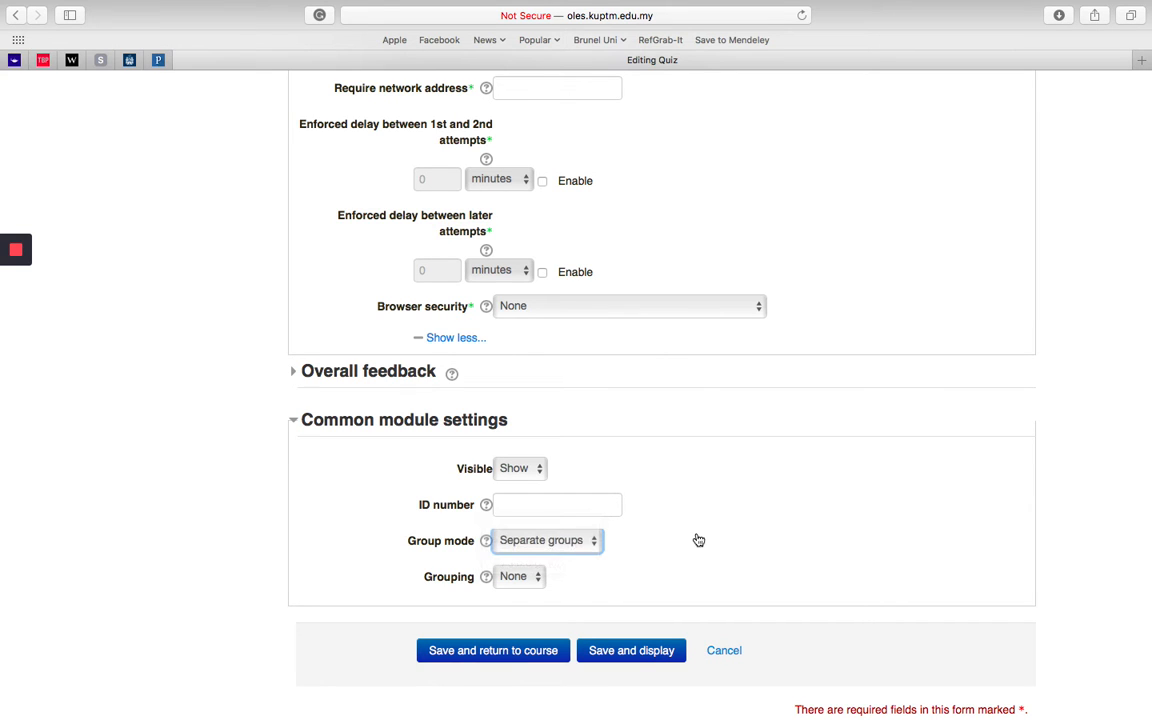
click(540, 584)
click(586, 582)
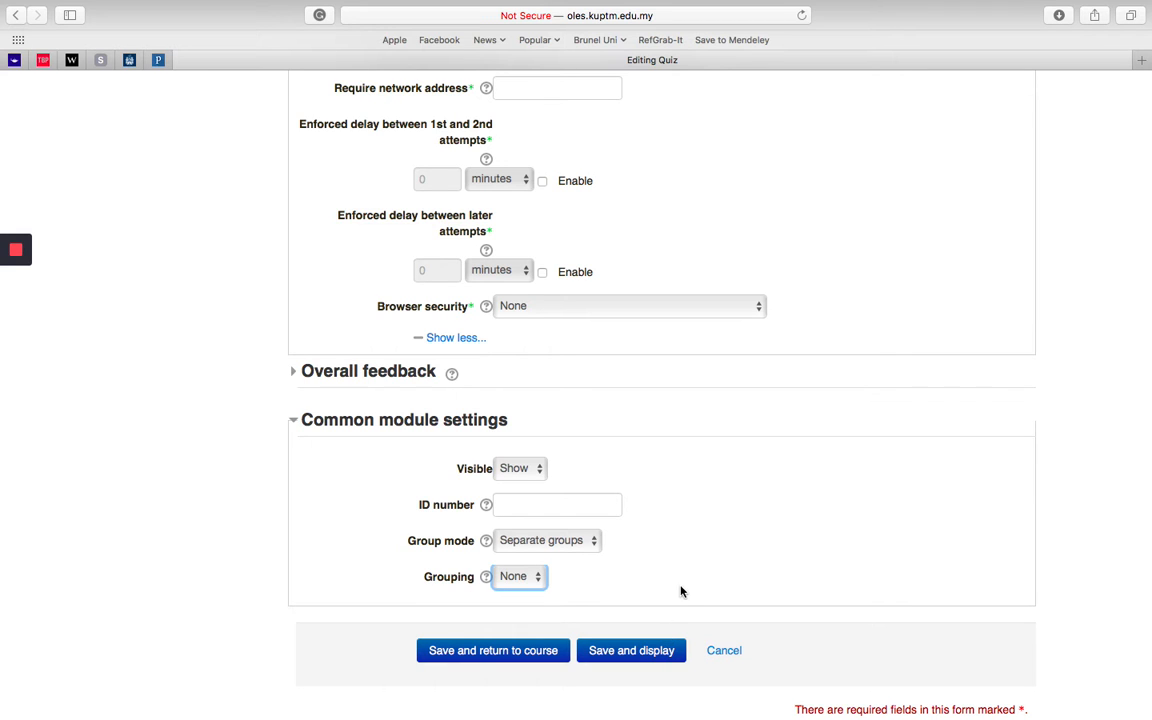
Step: Set the quiz's closing month to September, and save and display the quiz
click(657, 651)
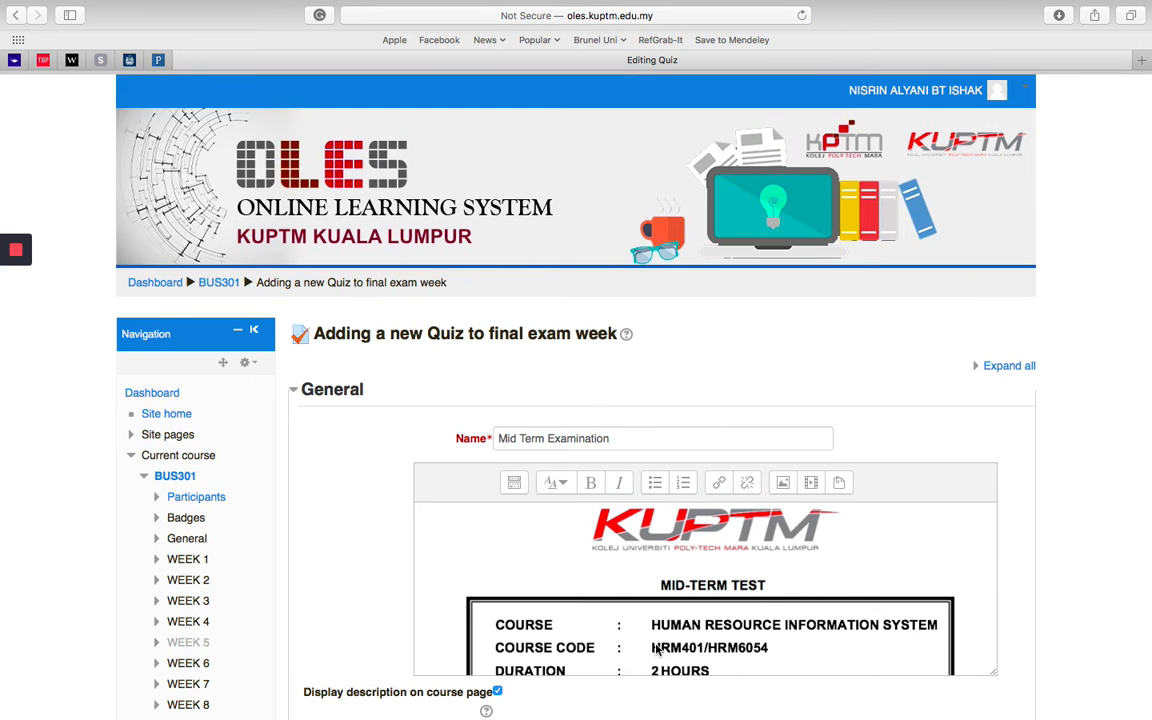
scroll(662, 411, down, 10)
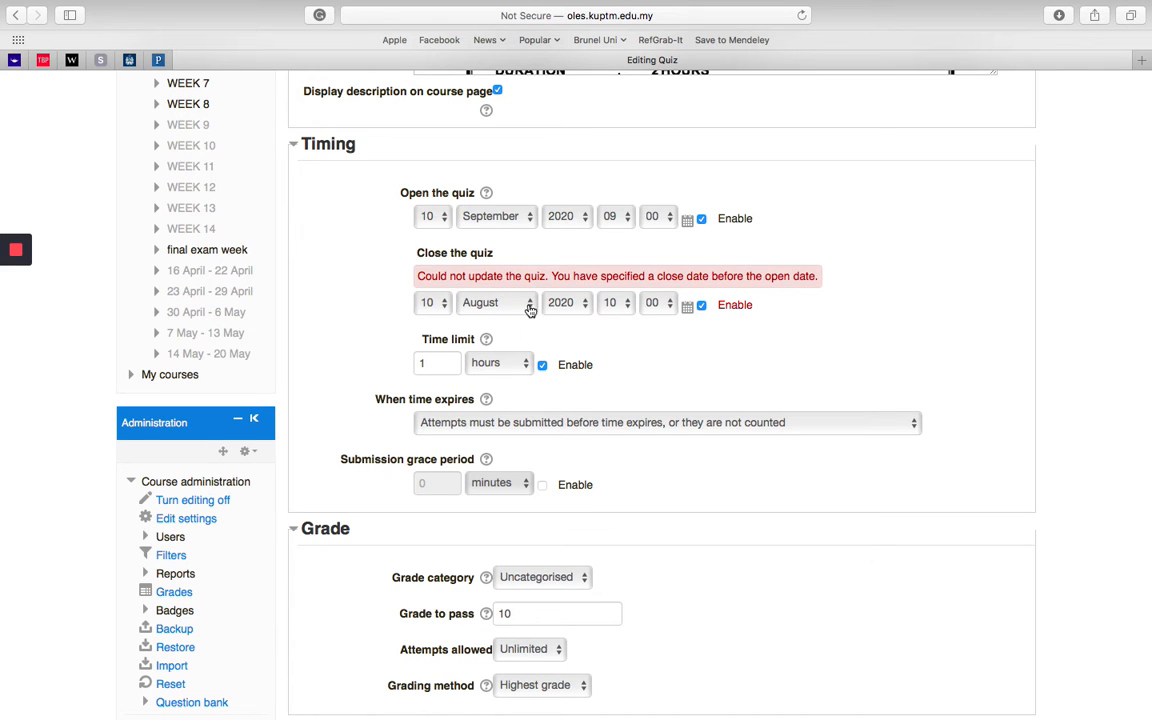
click(480, 302)
click(527, 327)
scroll(699, 362, down, 10)
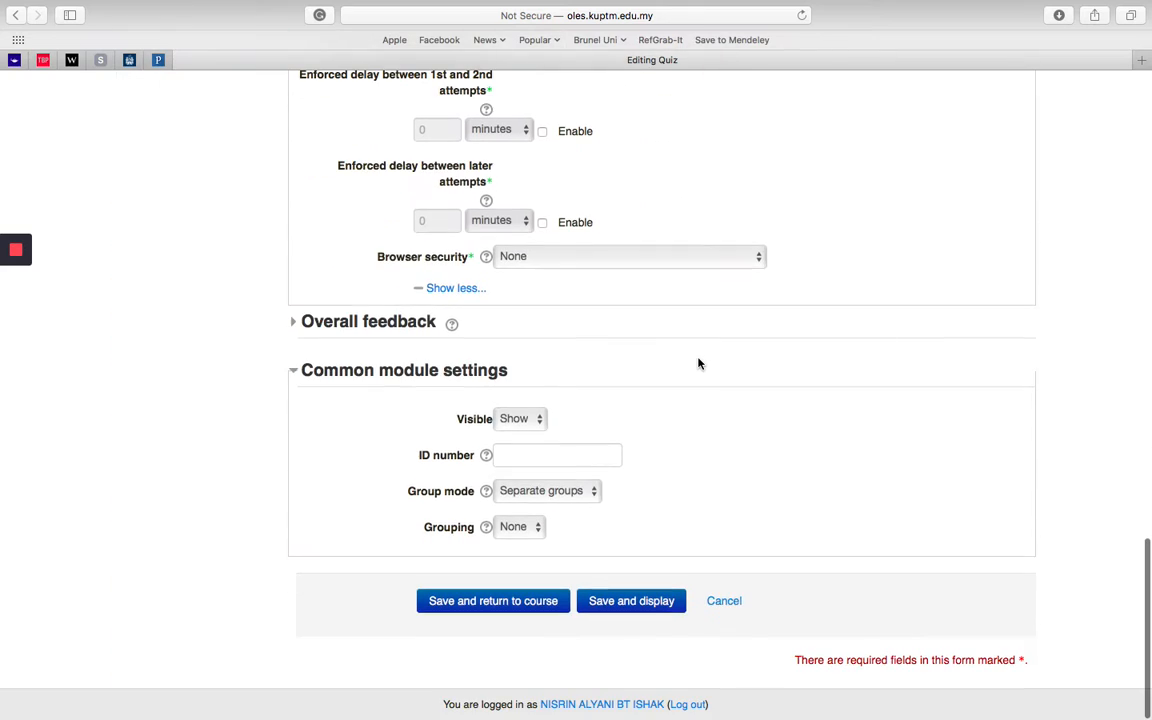
click(645, 605)
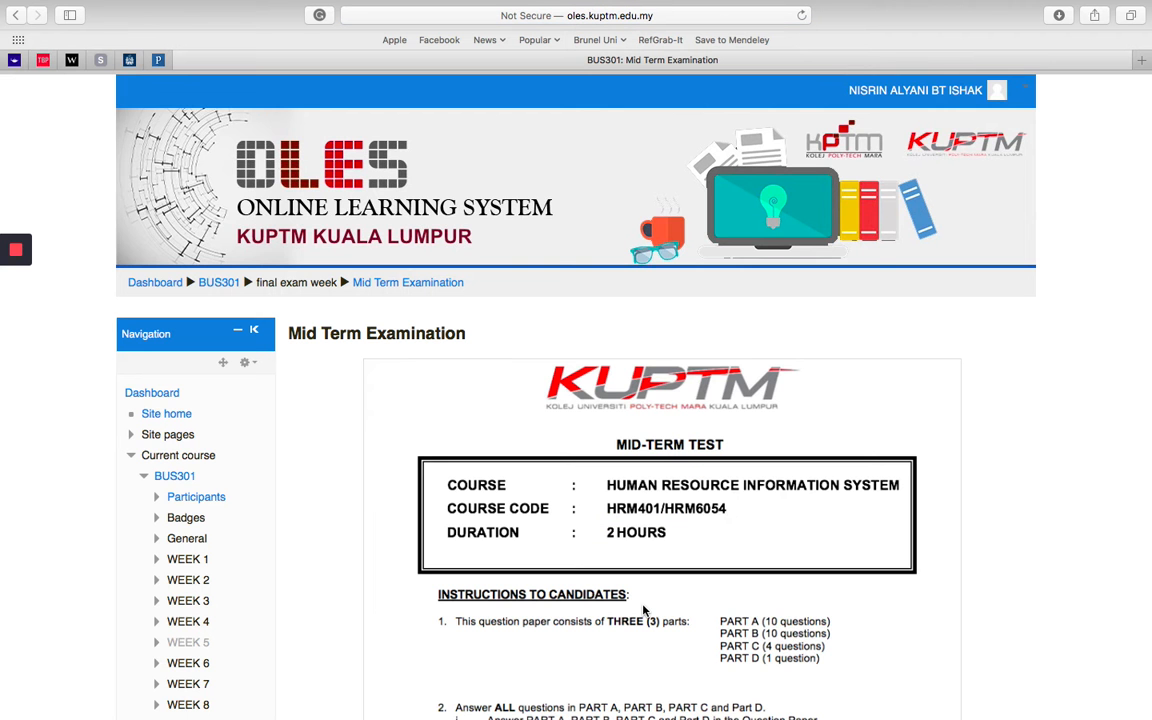
Step: Review the Mid Term Examination page, including its cover page, opening and closing times, time limit and grading method
scroll(1081, 446, down, 10)
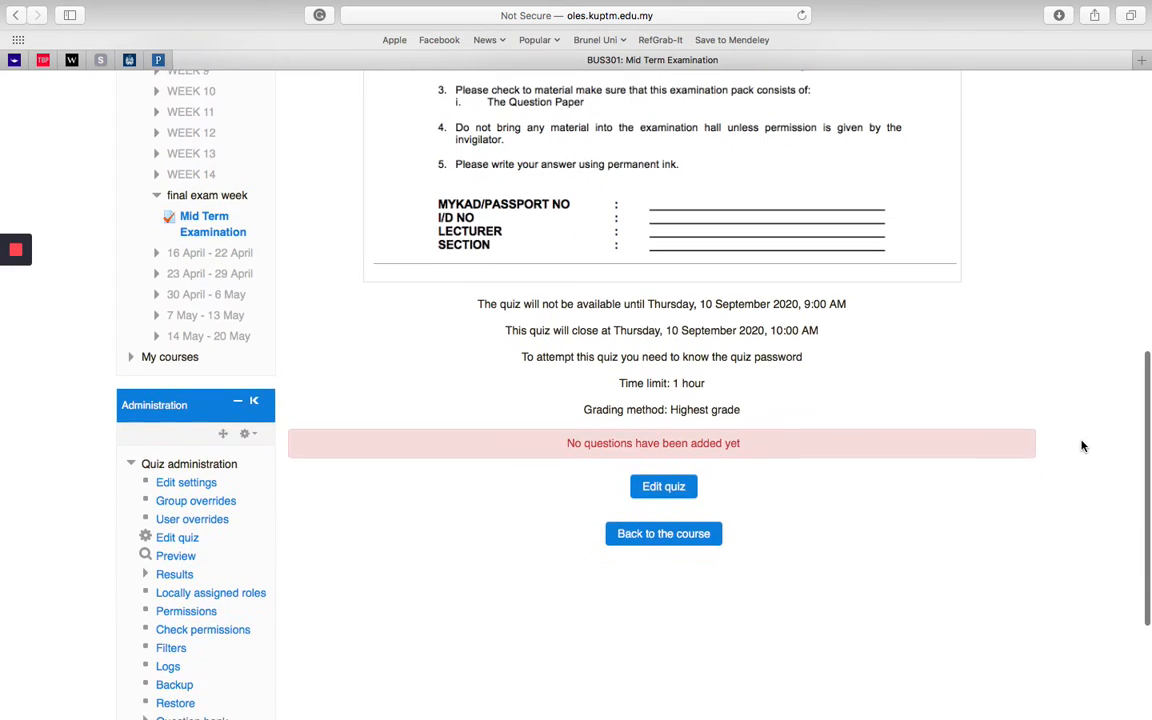
scroll(1081, 446, up, 6)
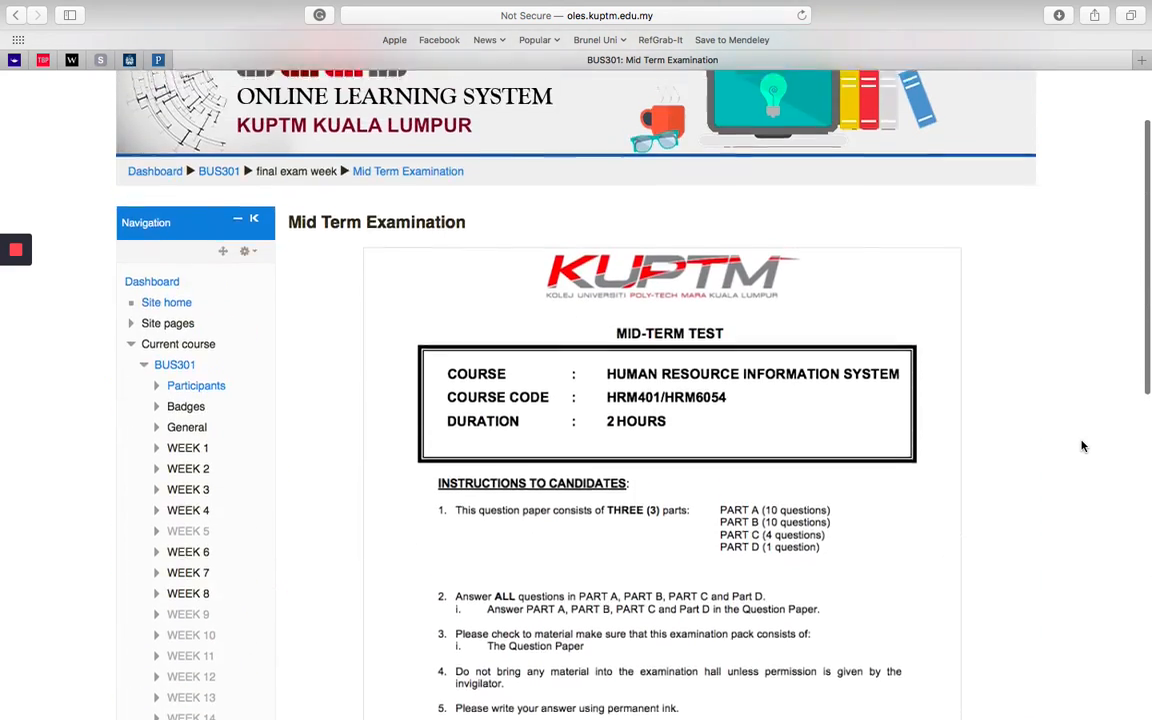
scroll(1081, 446, down, 3)
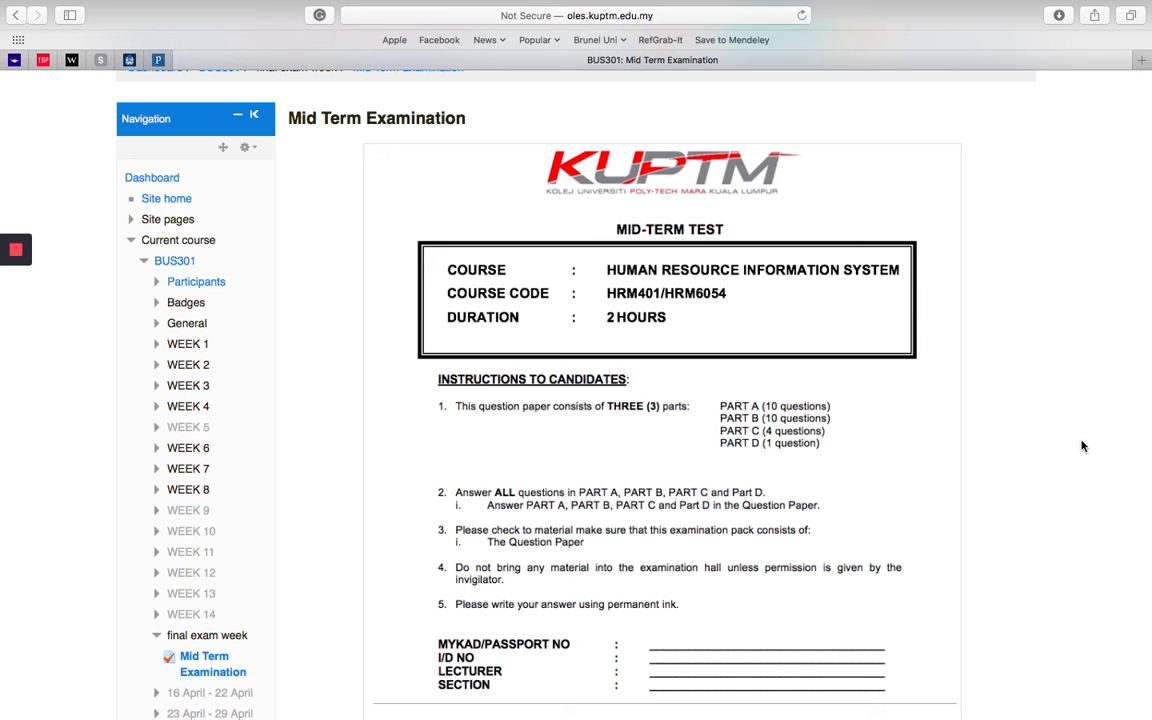
scroll(1082, 446, down, 2)
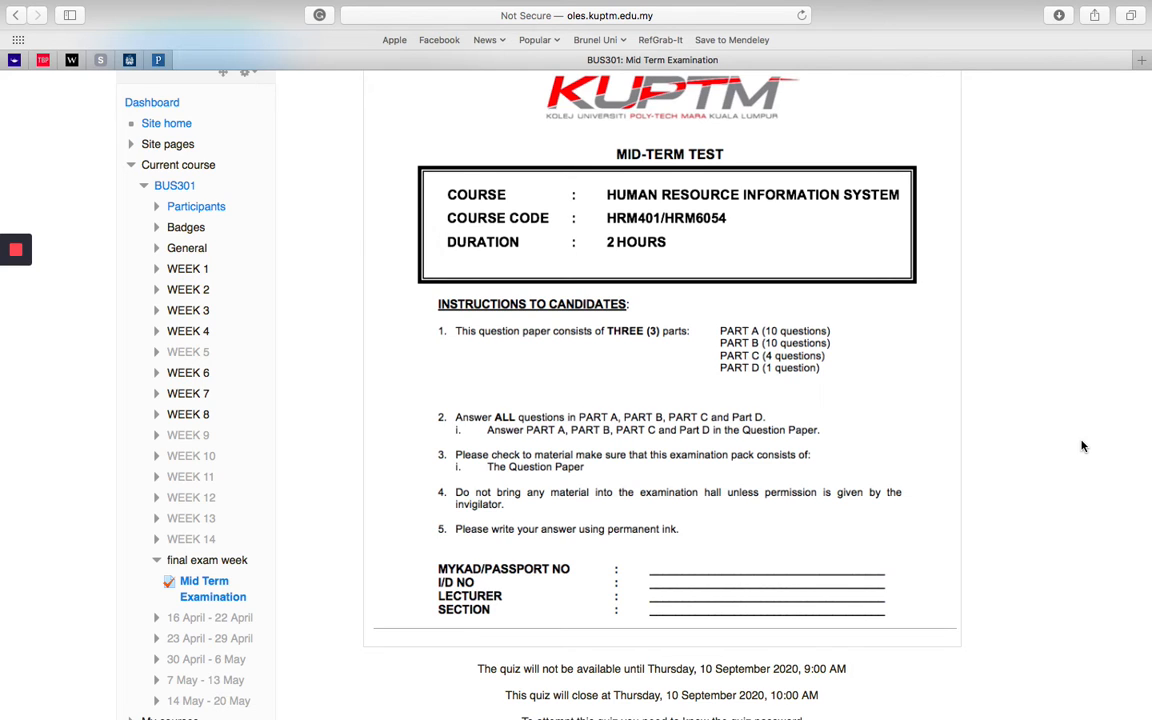
scroll(1082, 446, down, 3)
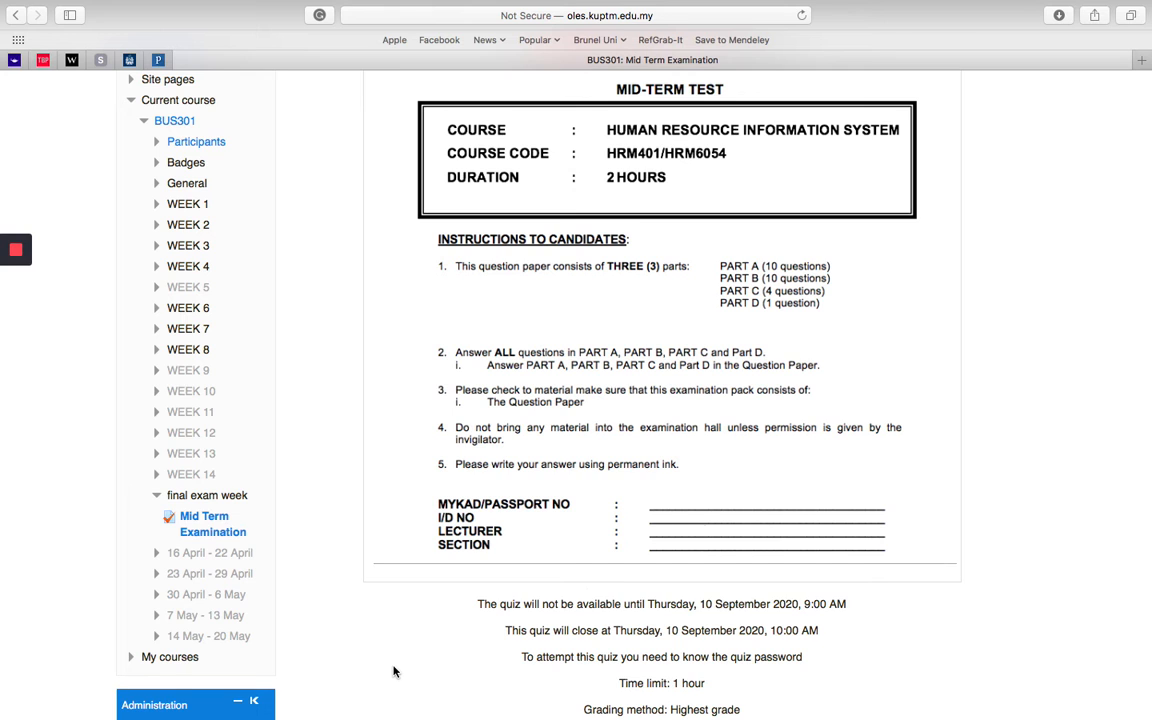
scroll(394, 671, down, 2)
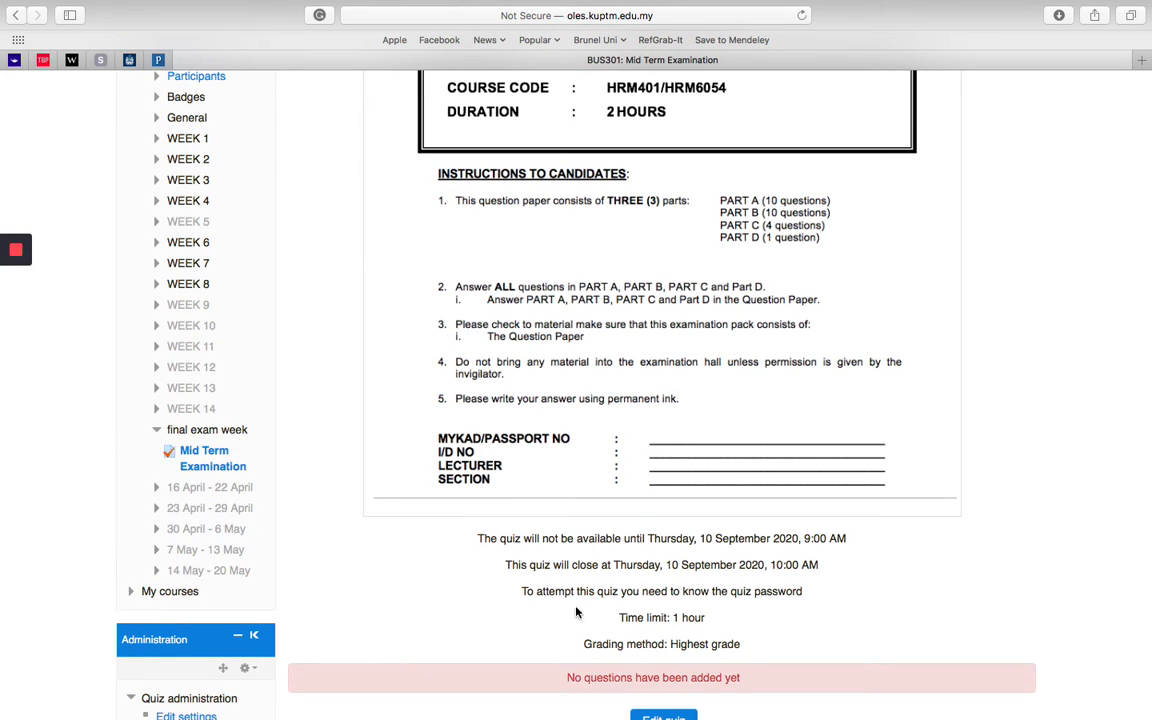
scroll(541, 613, down, 1)
scroll(541, 613, down, 10)
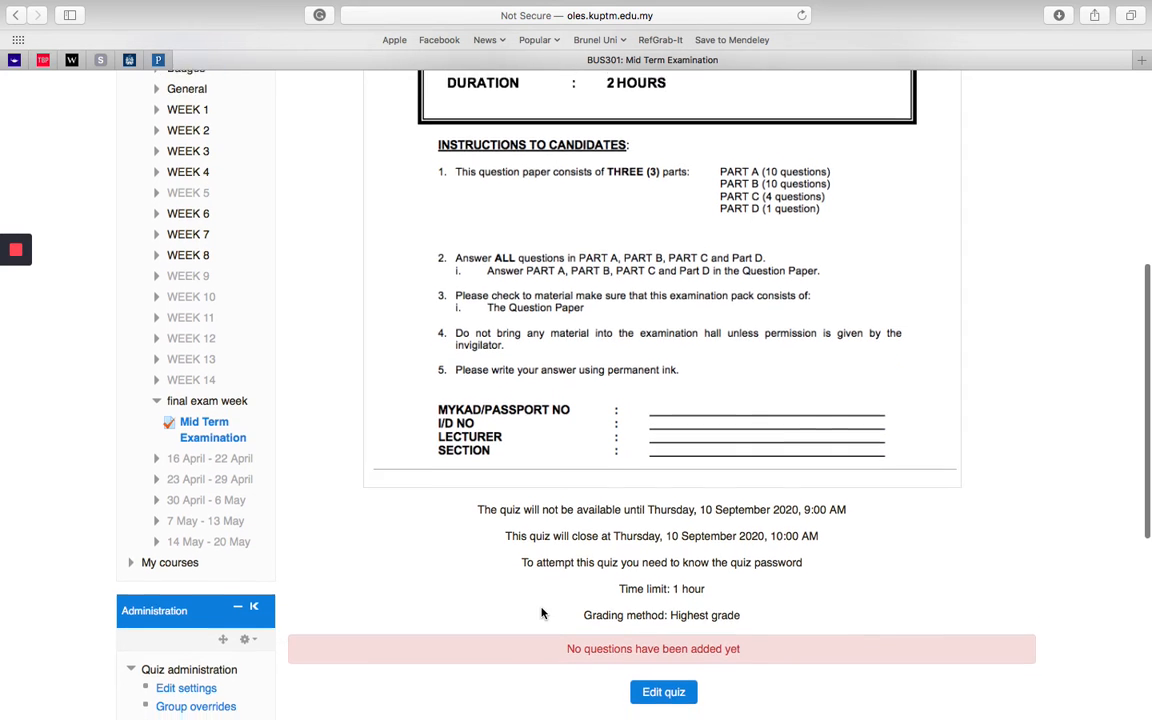
scroll(531, 573, up, 15)
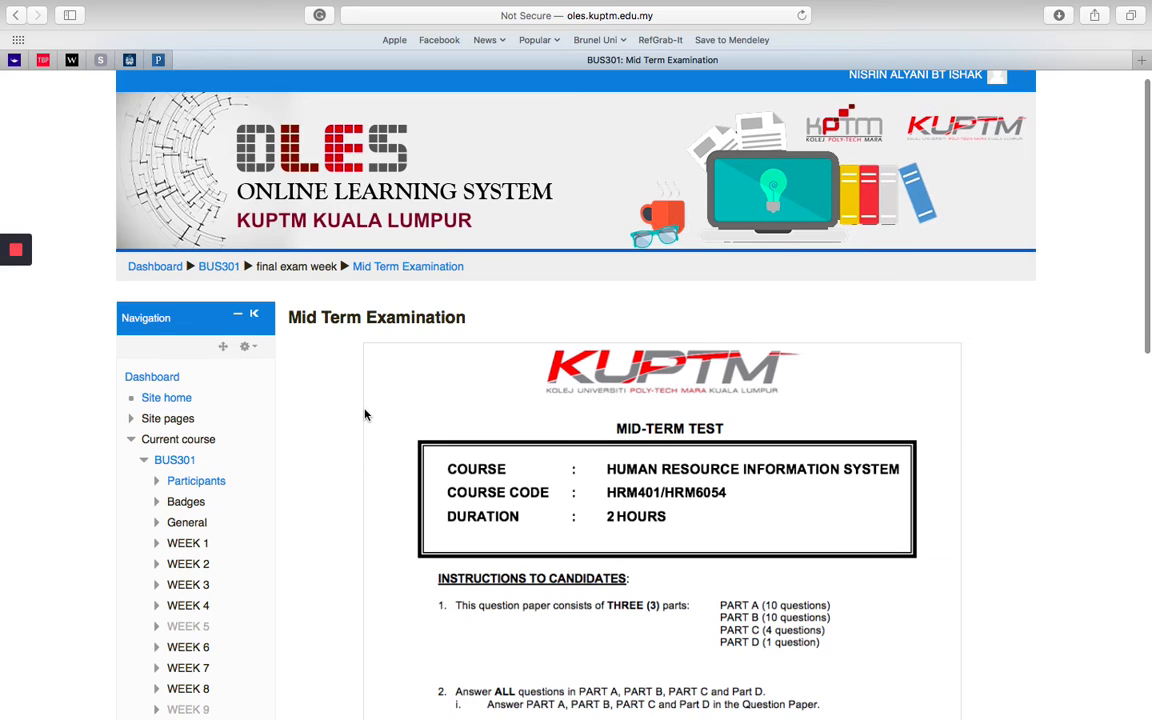
scroll(364, 412, down, 2)
Step: Open the BUS301 course page and view the Mid Term Examination entry in the final exam week section
click(220, 212)
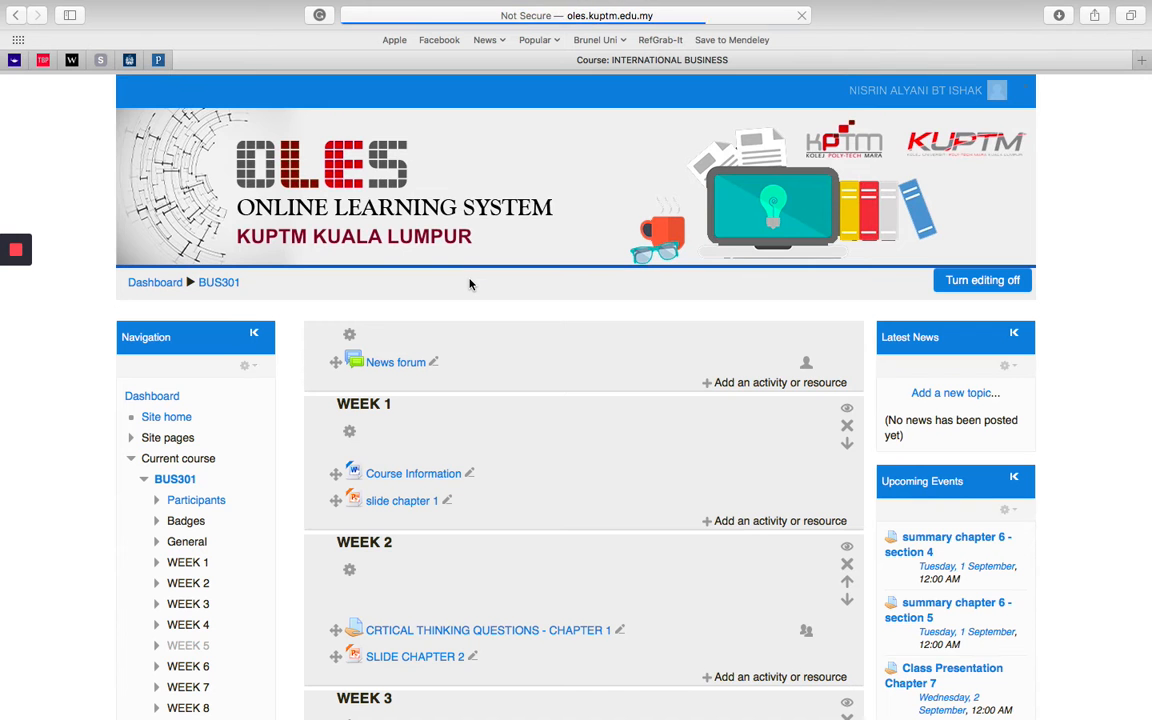
scroll(503, 388, down, 10)
scroll(503, 389, down, 20)
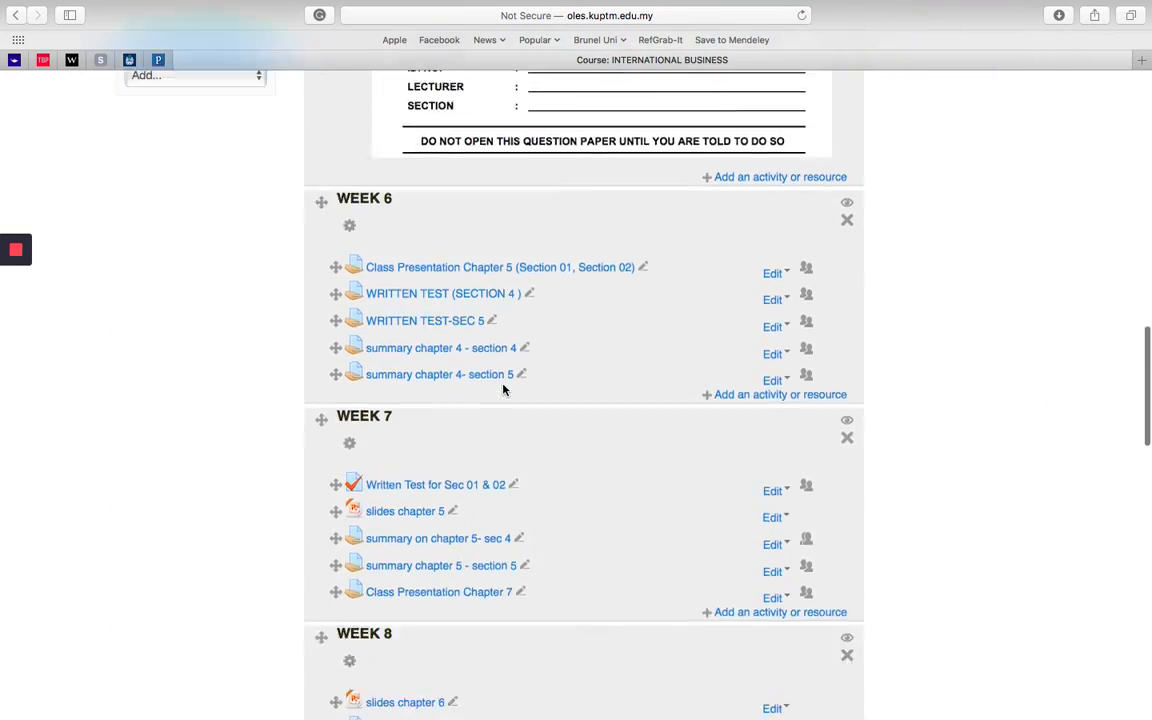
scroll(504, 390, down, 2)
scroll(504, 390, up, 1)
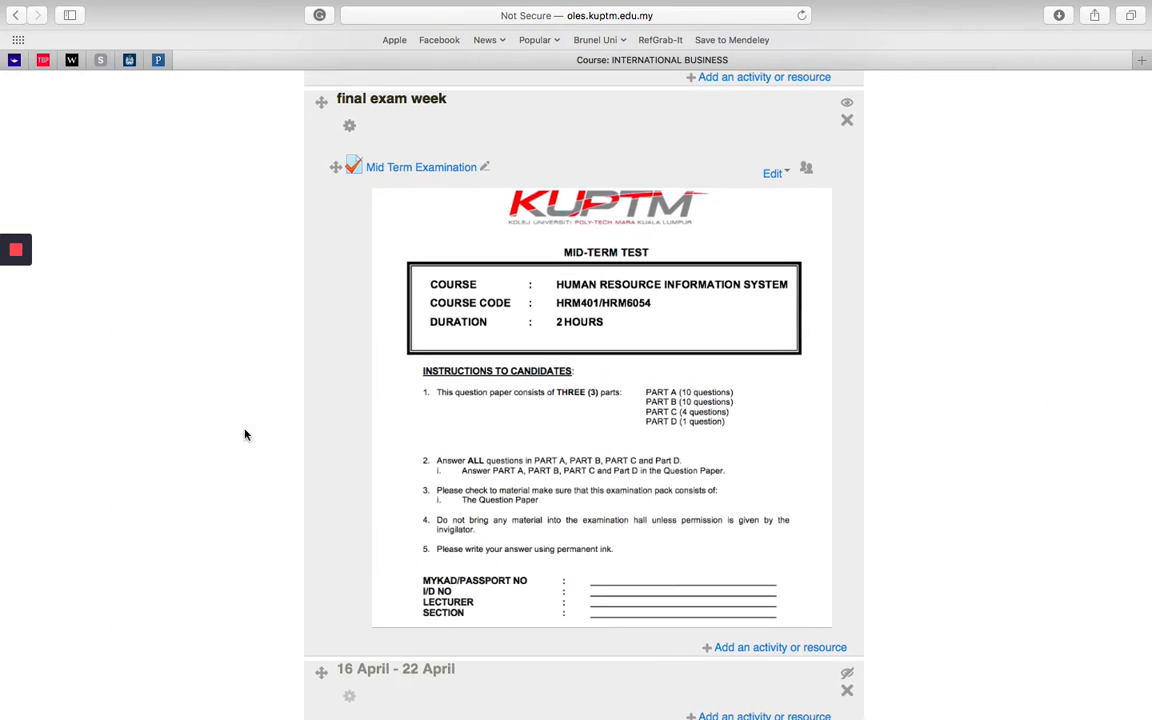
Step: Switch to the Student role and view the Mid Term Examination in the final exam week section
scroll(309, 265, up, 20)
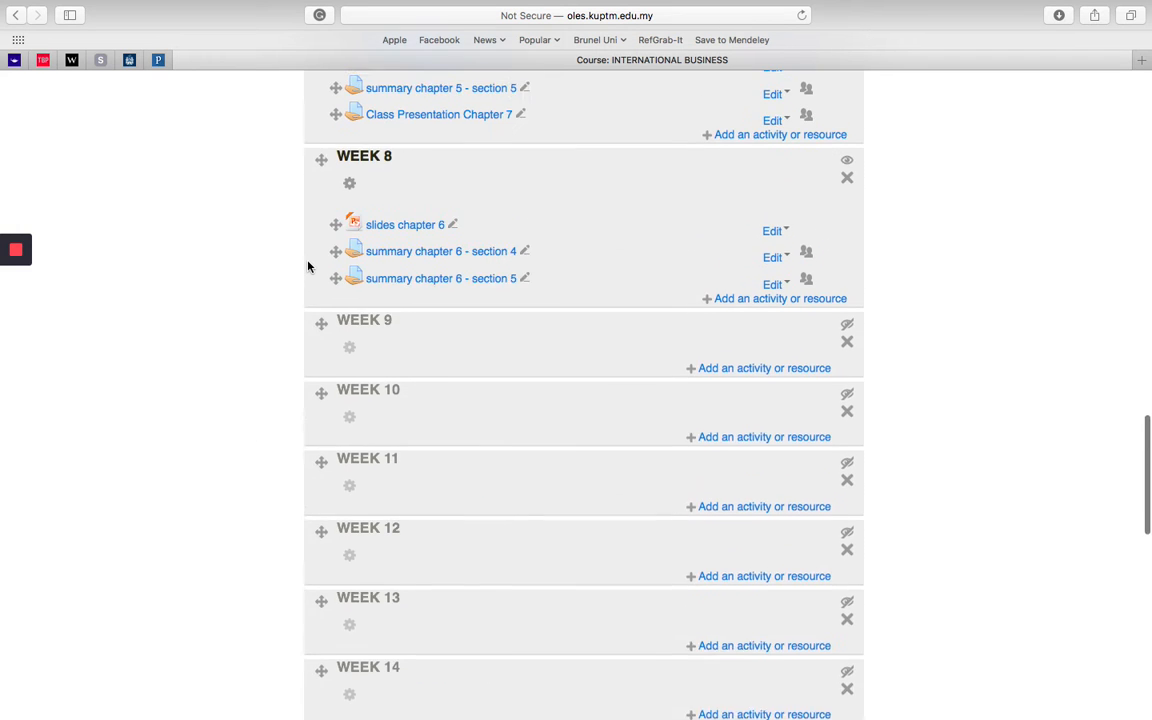
scroll(309, 265, up, 5)
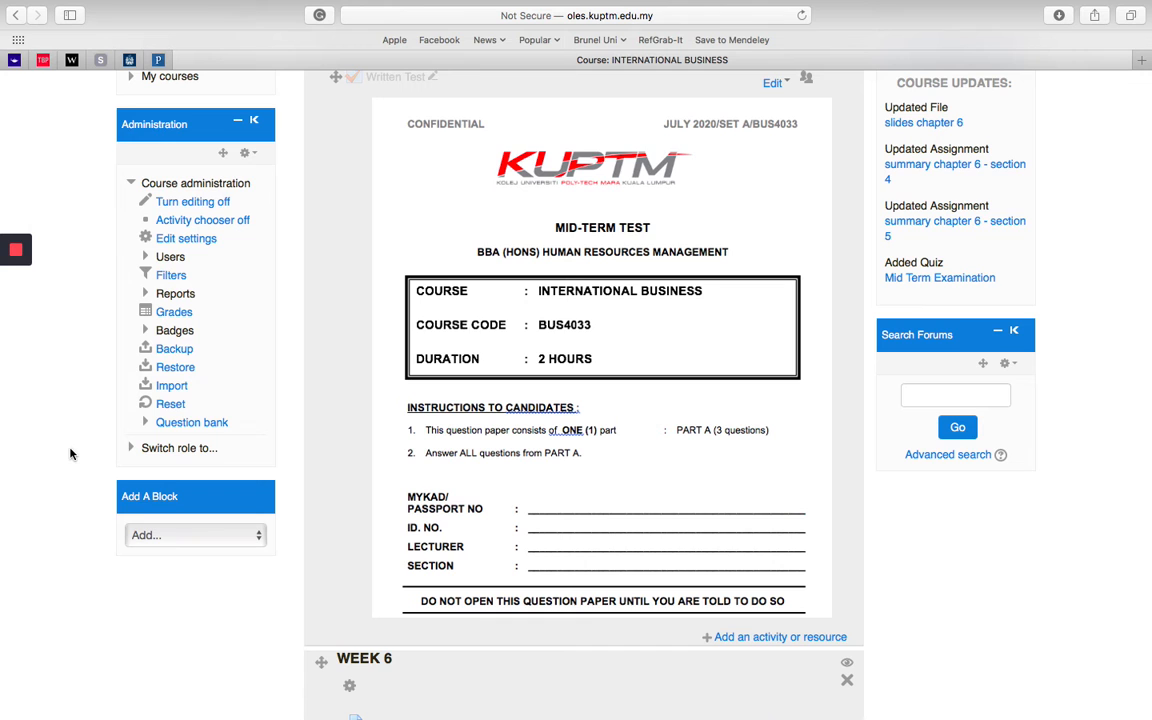
click(172, 449)
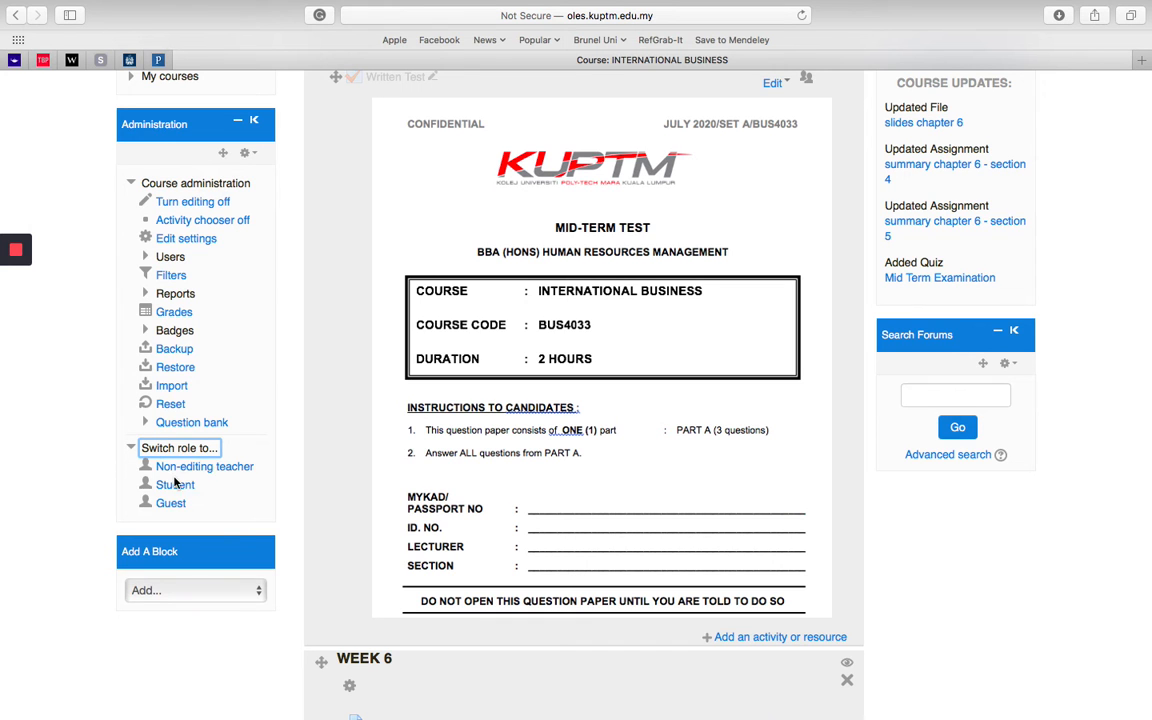
click(174, 484)
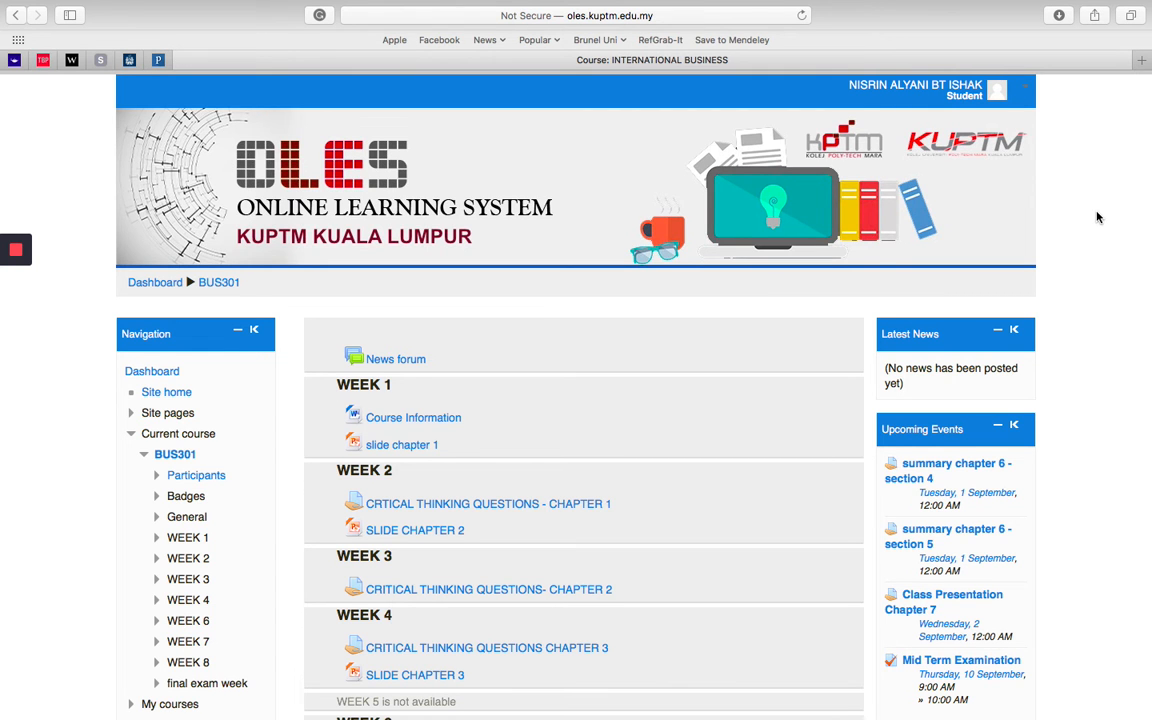
scroll(1097, 217, down, 15)
scroll(1097, 217, down, 8)
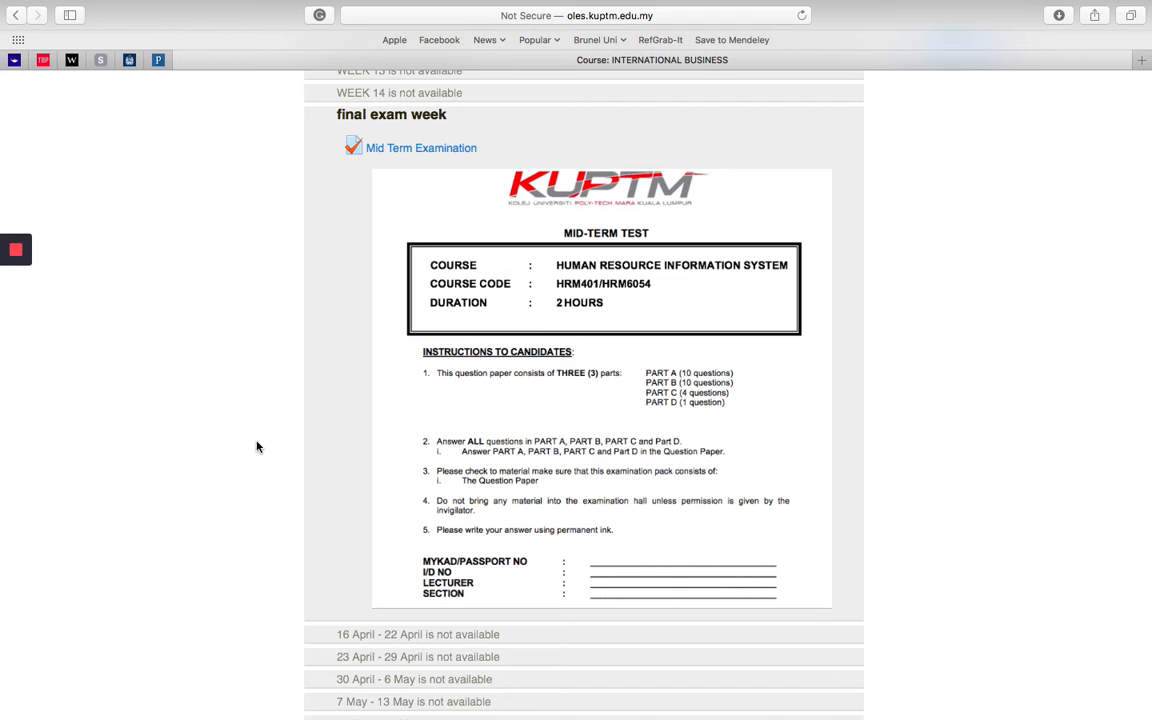
Step: Return to the normal role and open the Mid Term Examination quiz from the final exam week section
scroll(256, 447, up, 15)
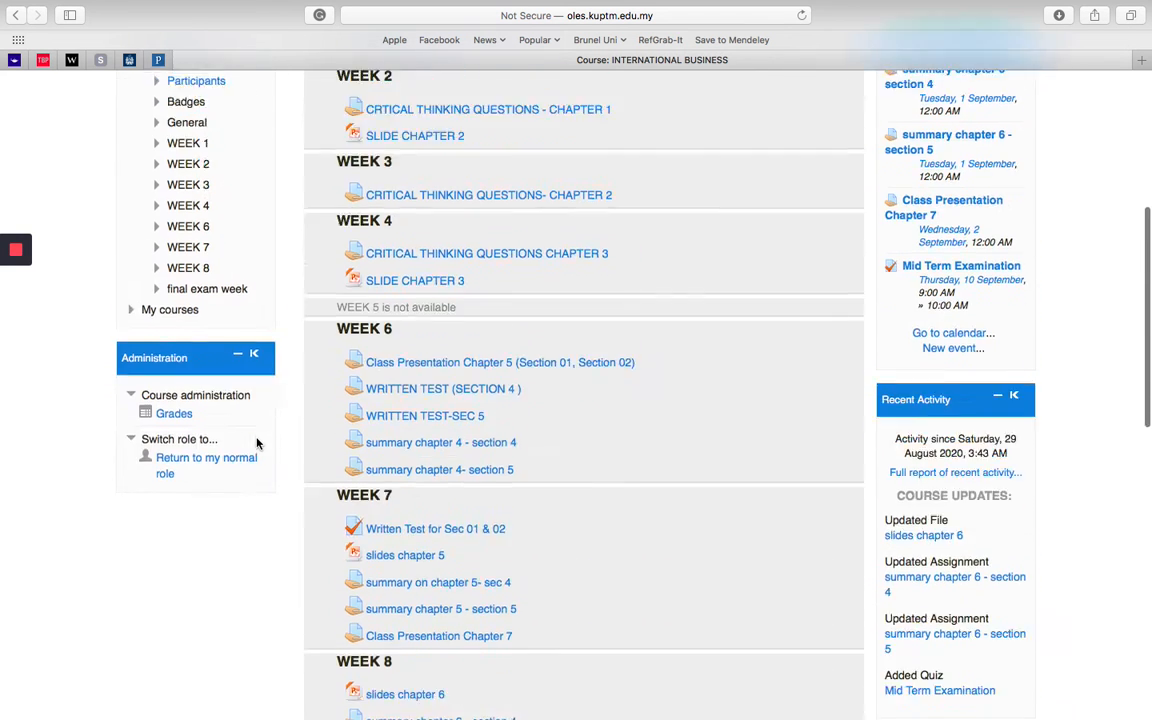
click(210, 516)
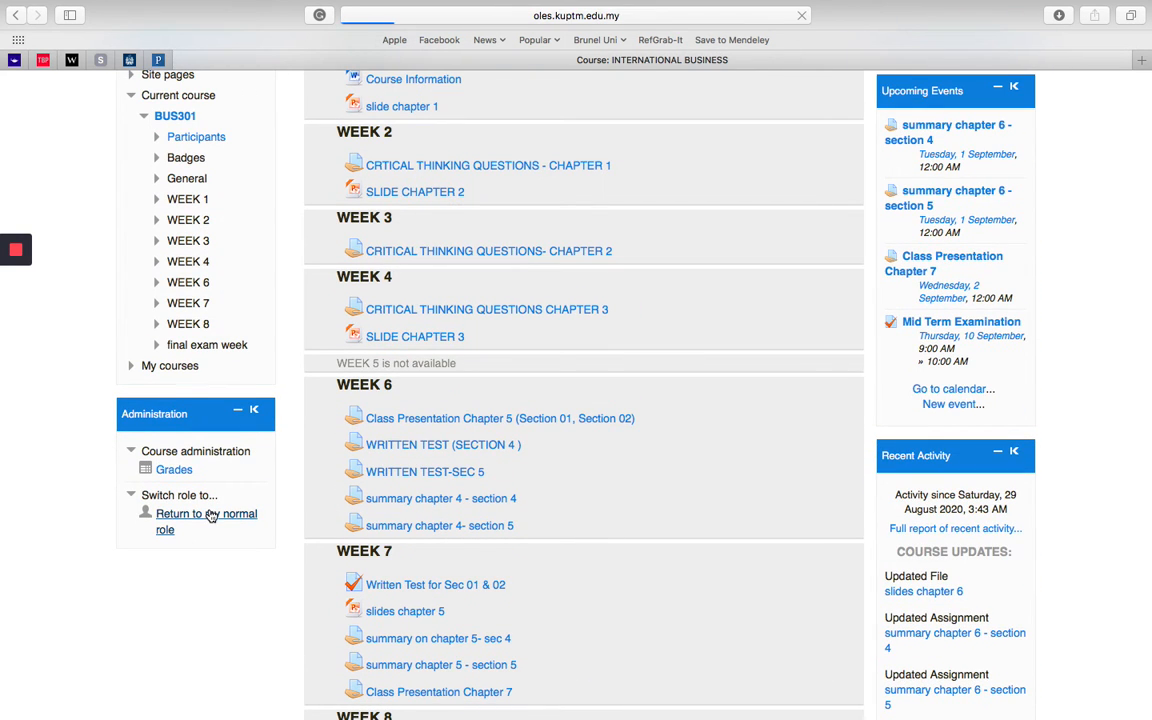
scroll(288, 618, down, 20)
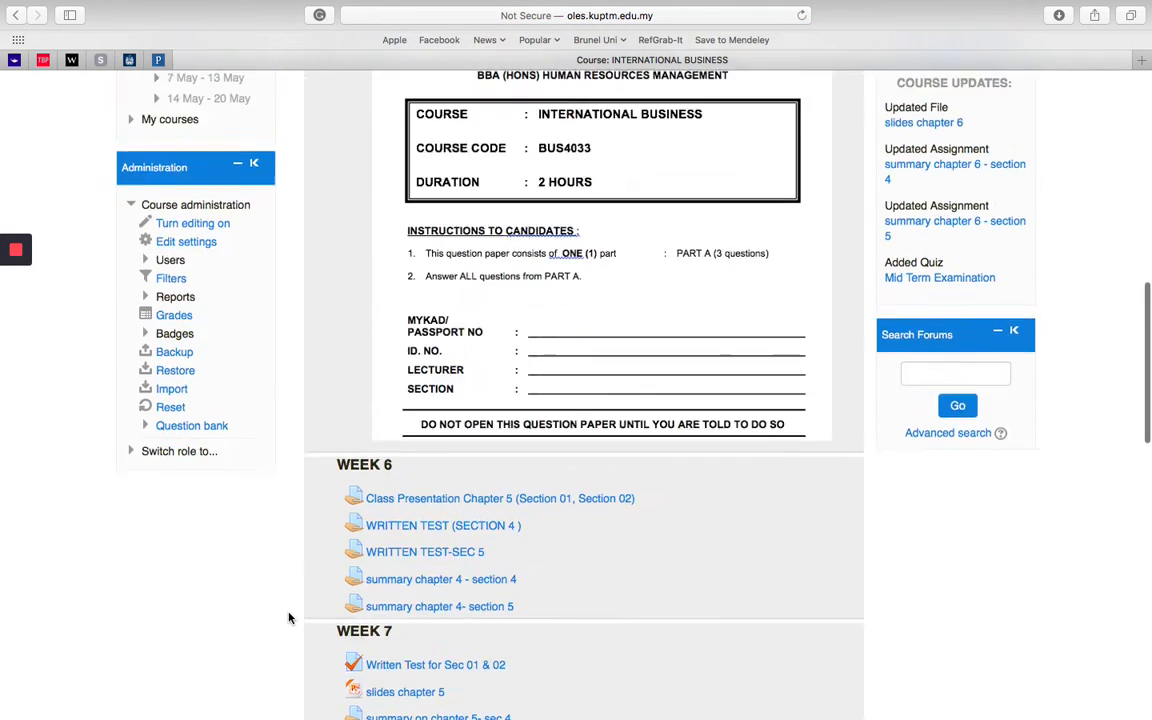
scroll(288, 618, up, 3)
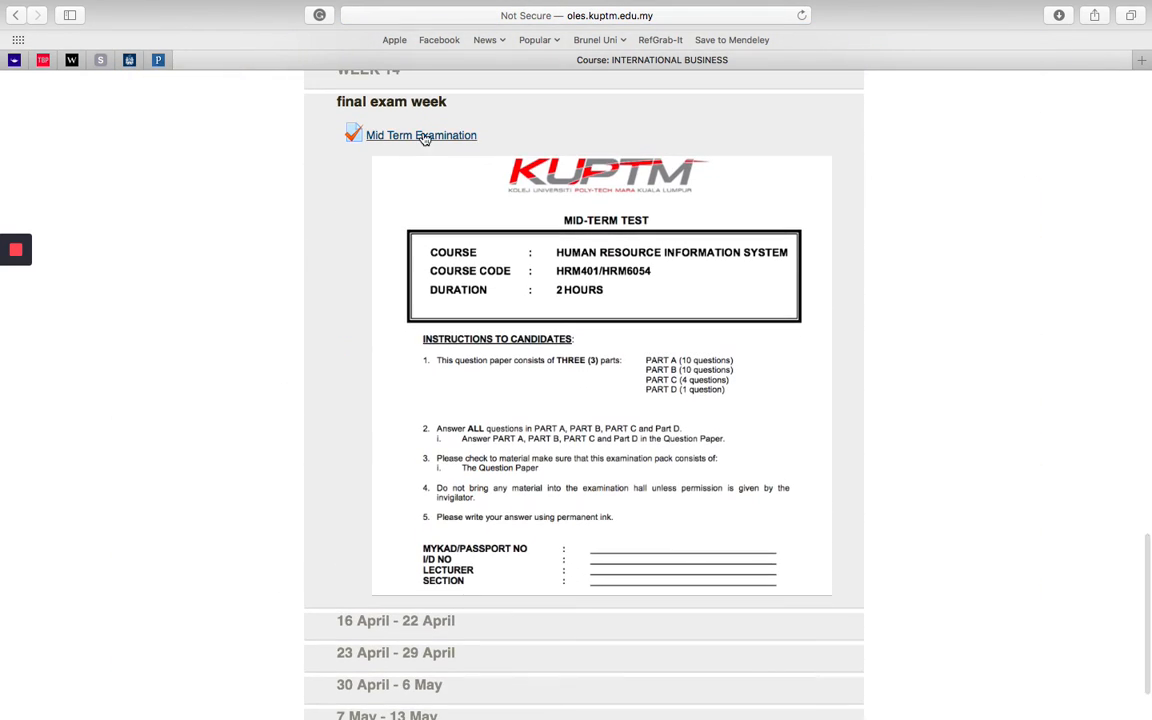
click(424, 137)
scroll(759, 291, down, 10)
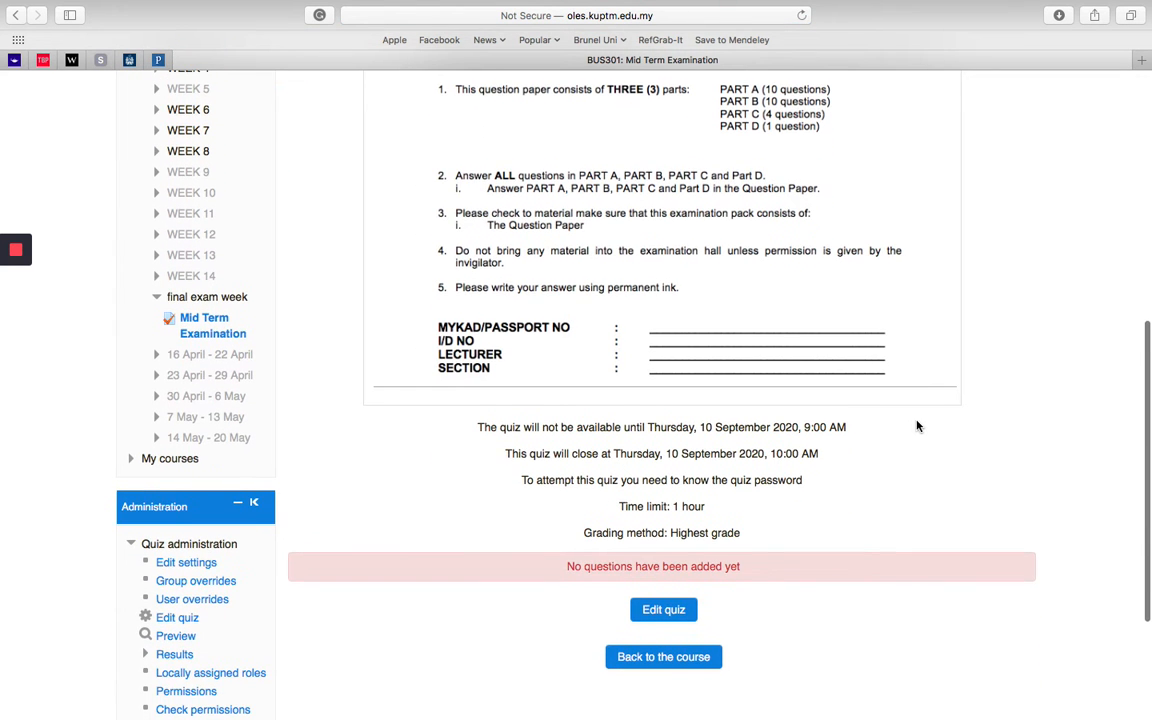
scroll(916, 426, up, 2)
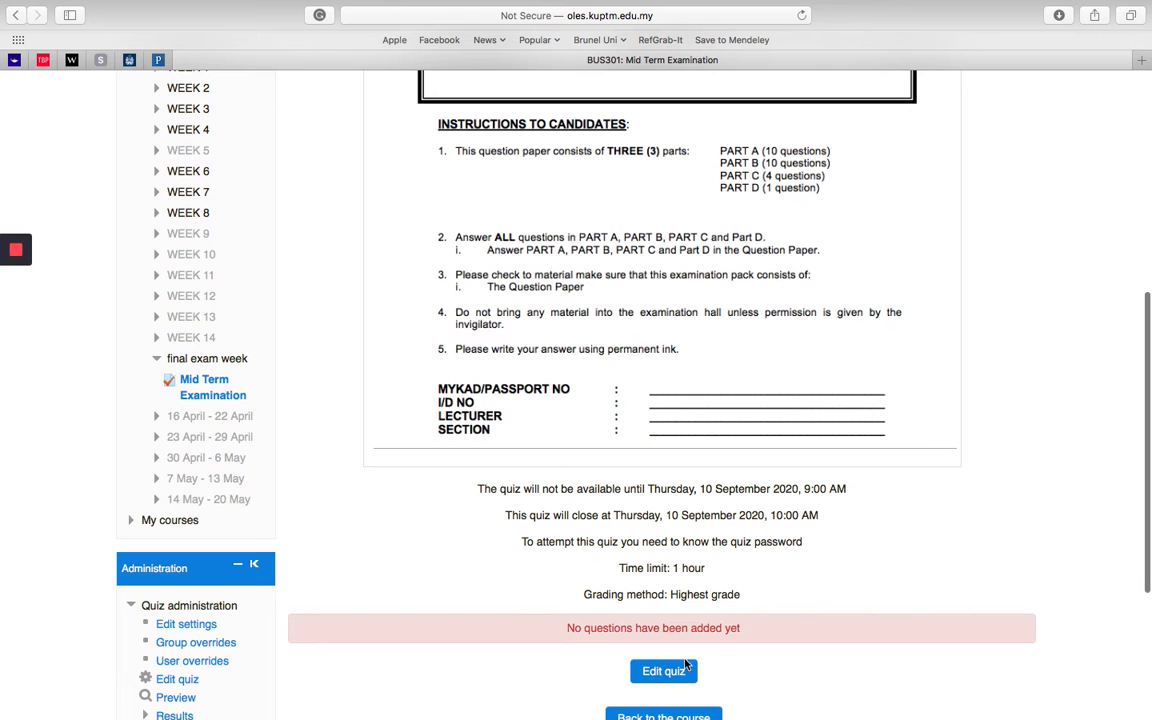
Step: Open the Mid Term Examination for editing and add a new Multiple choice question
click(665, 675)
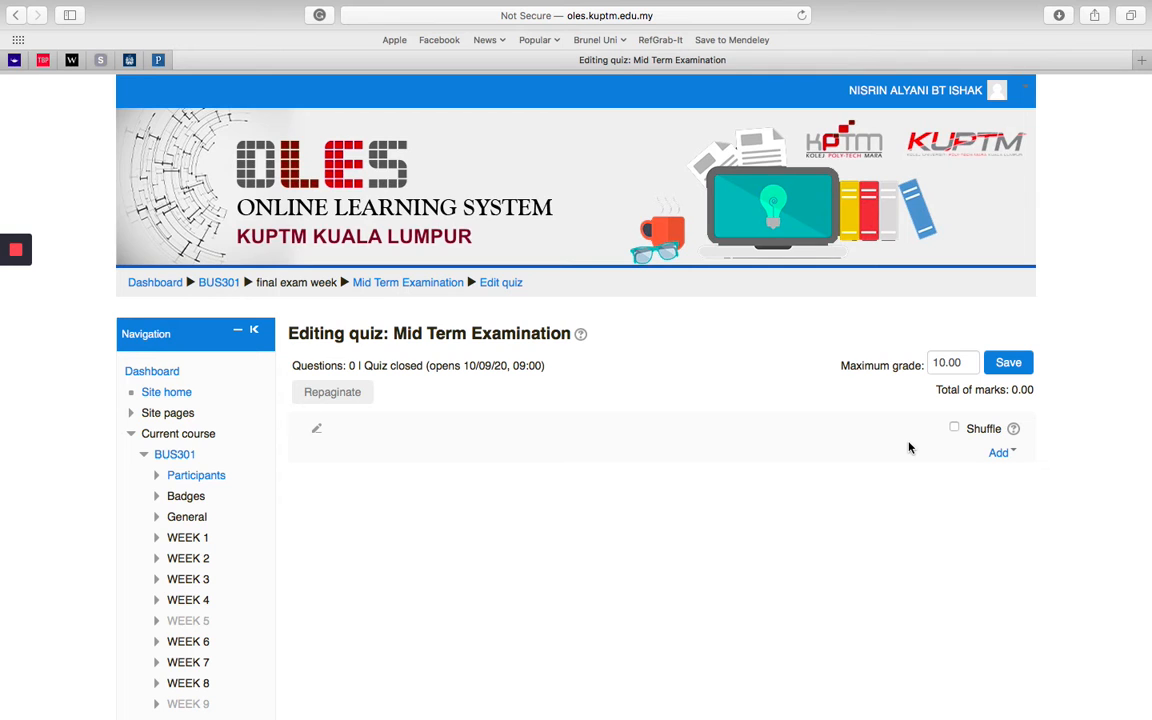
click(998, 453)
click(966, 398)
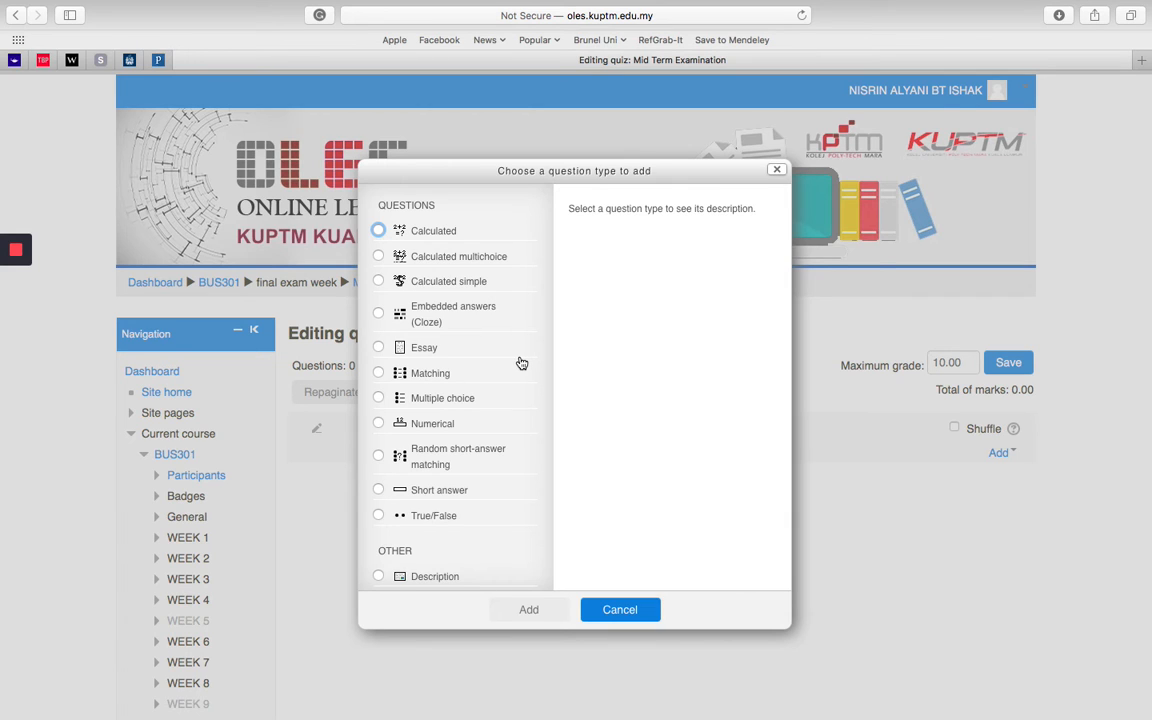
click(378, 398)
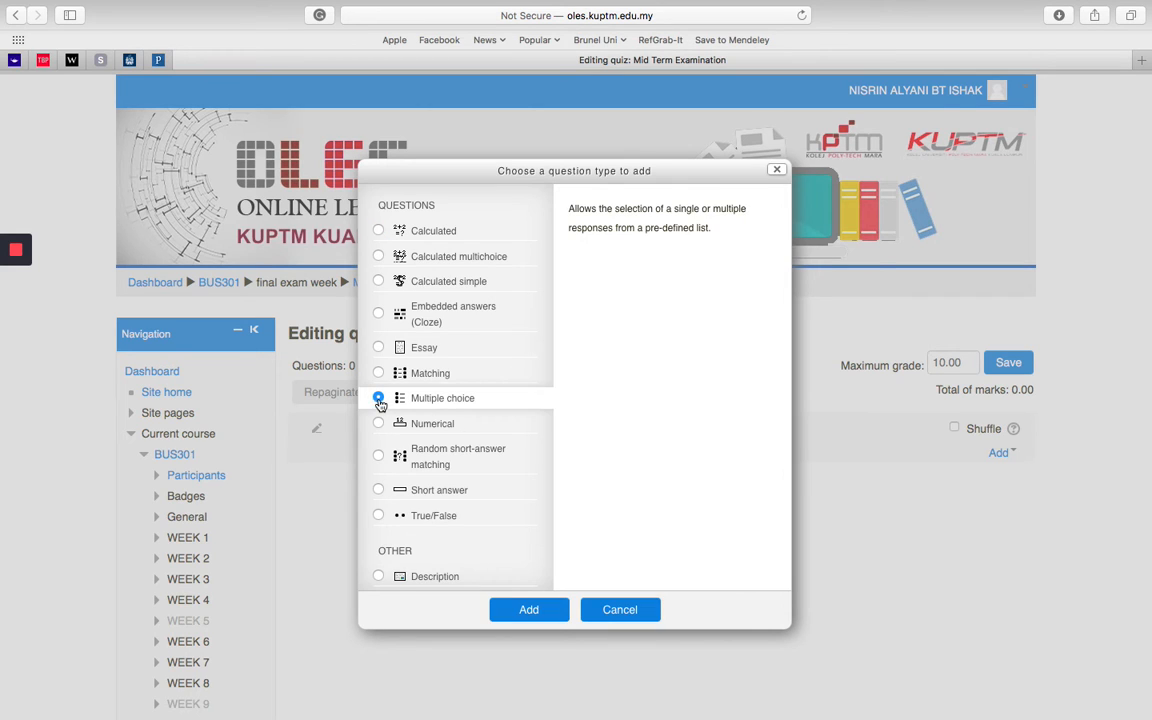
click(548, 607)
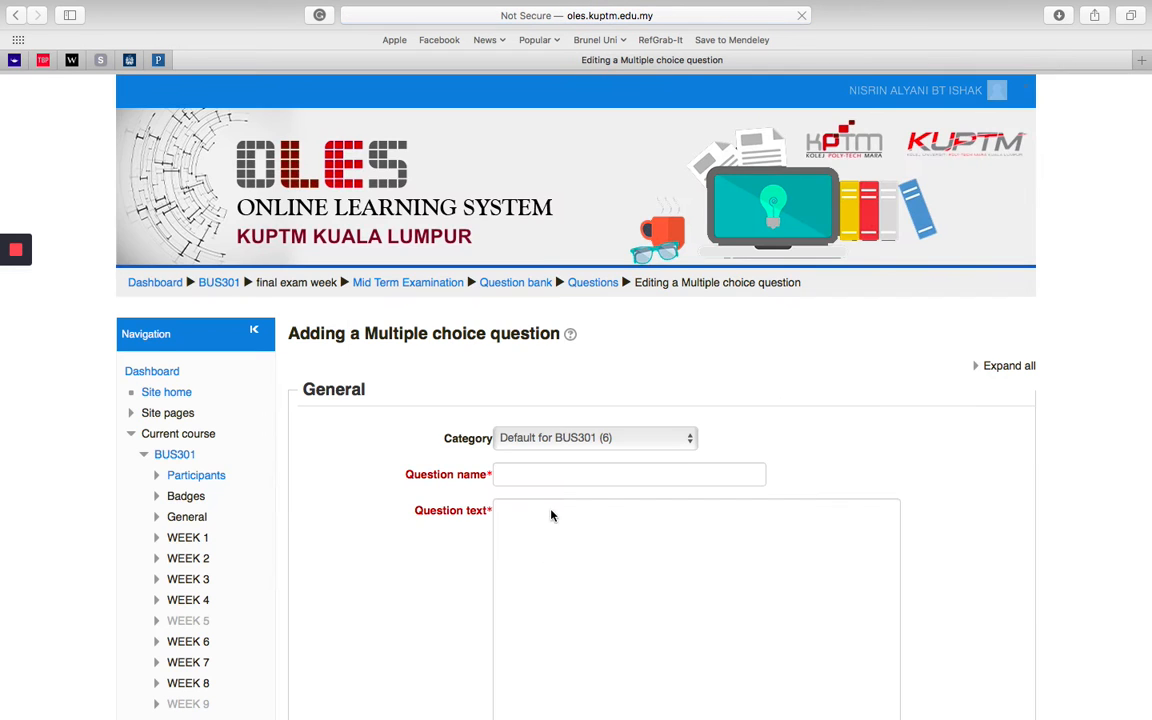
Step: Set the question's category to Default for Mid Term Examination and name it Question 1
click(546, 438)
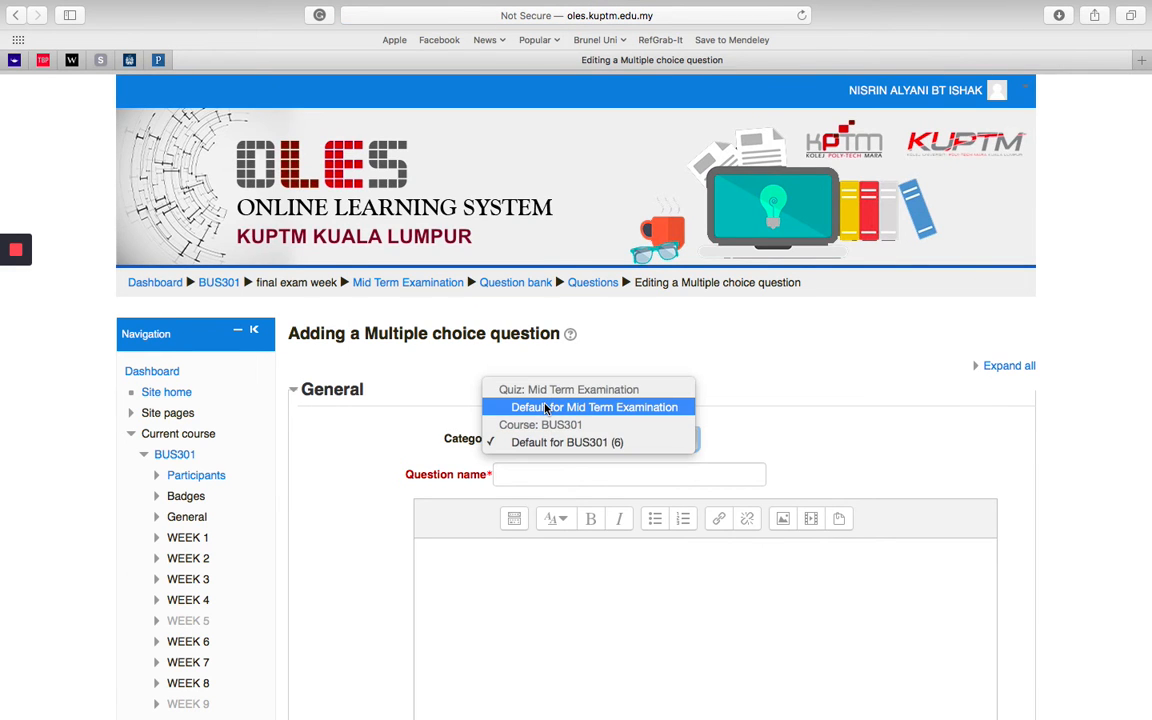
click(527, 405)
scroll(368, 504, down, 2)
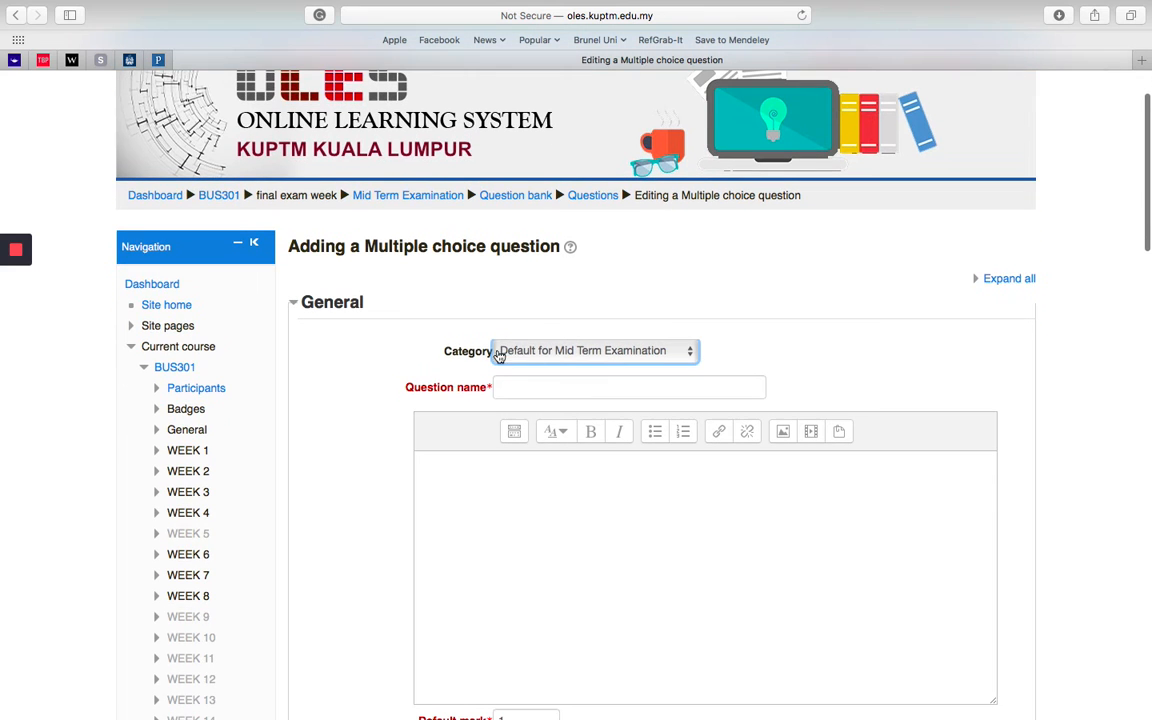
click(509, 387)
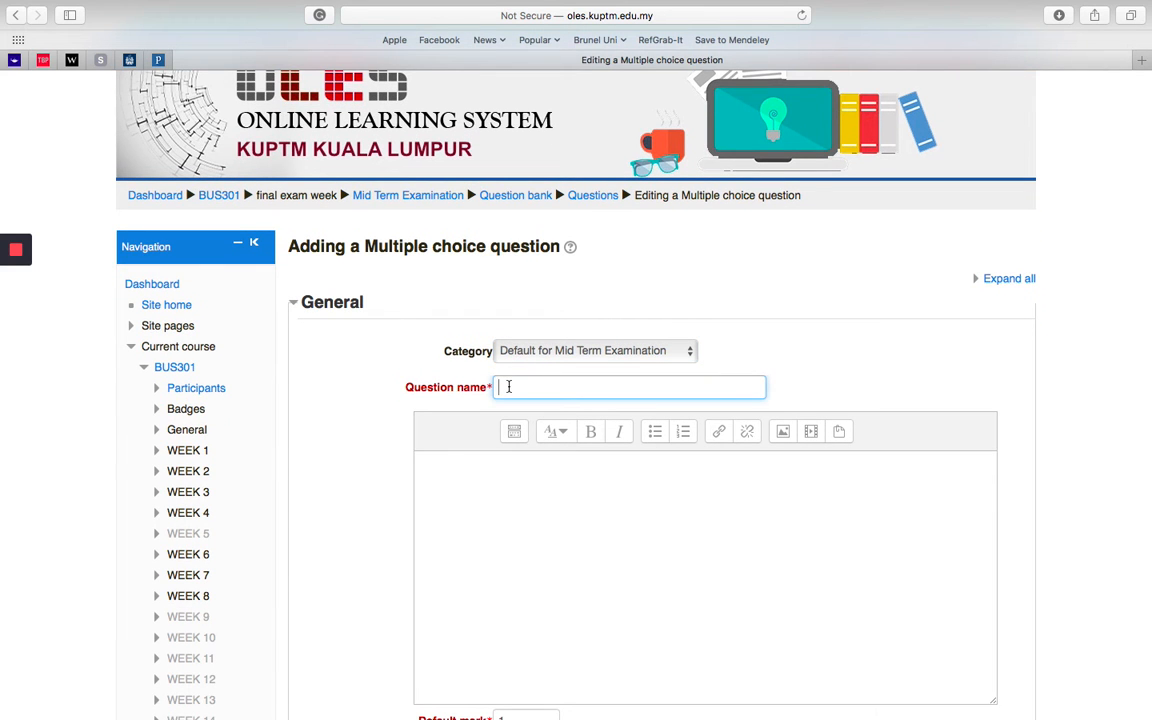
text(Question 1)
click(488, 486)
scroll(488, 486, down, 5)
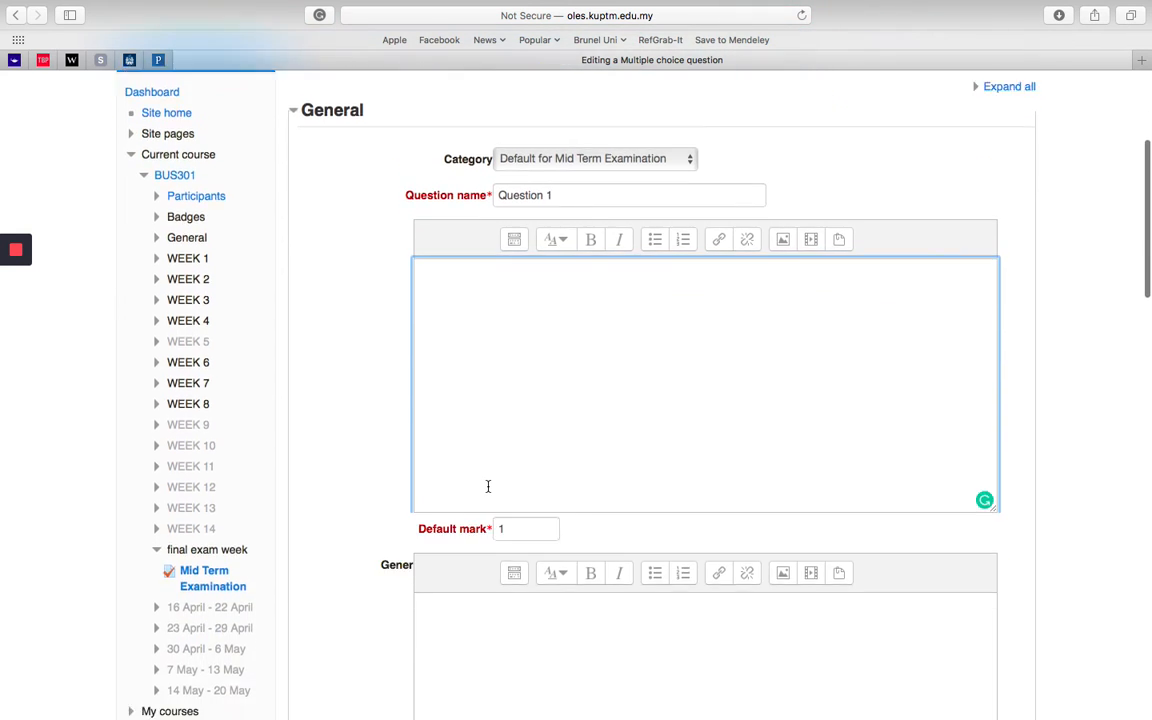
scroll(488, 486, down, 8)
scroll(450, 265, up, 10)
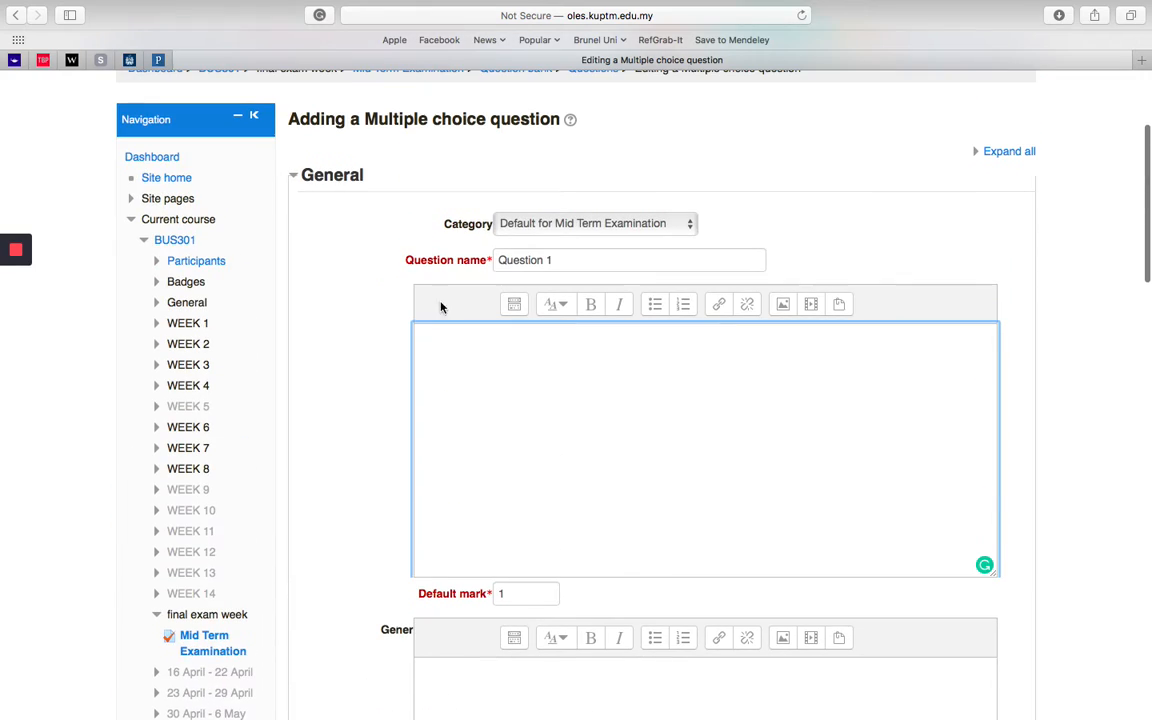
Step: Switch to the Word document MID TERM Q 0120 SET A and copy the text of question 1 in Part A
key(ctrl+Left)
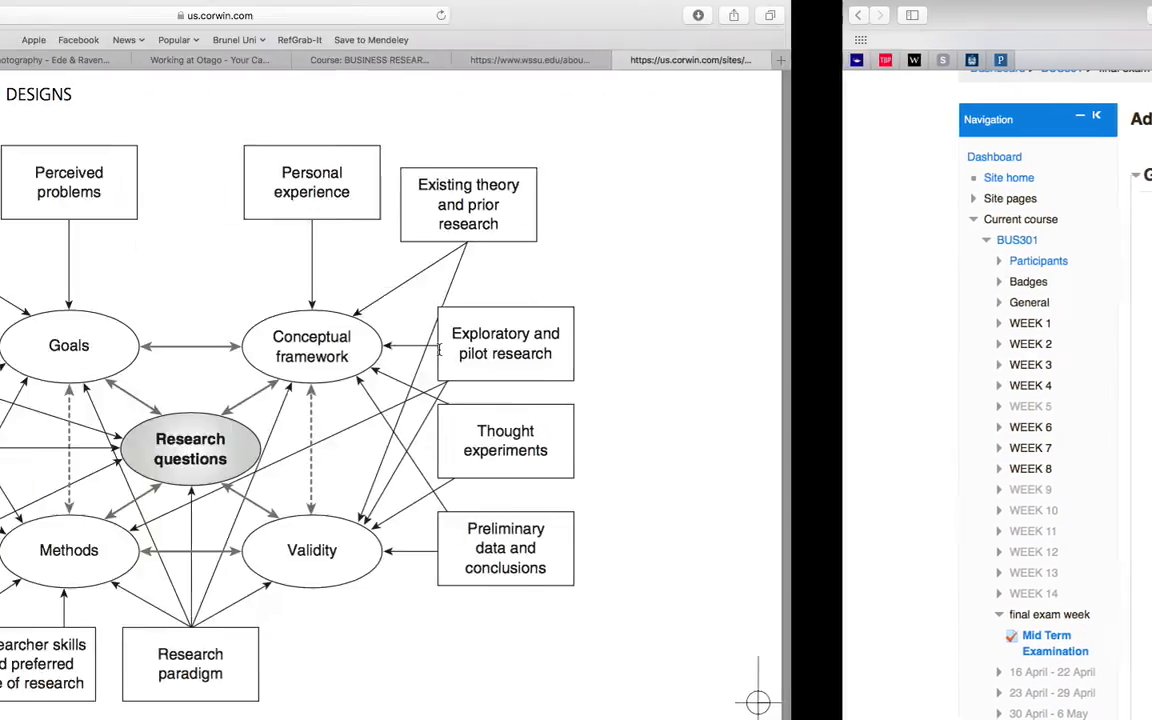
key(ctrl+Left)
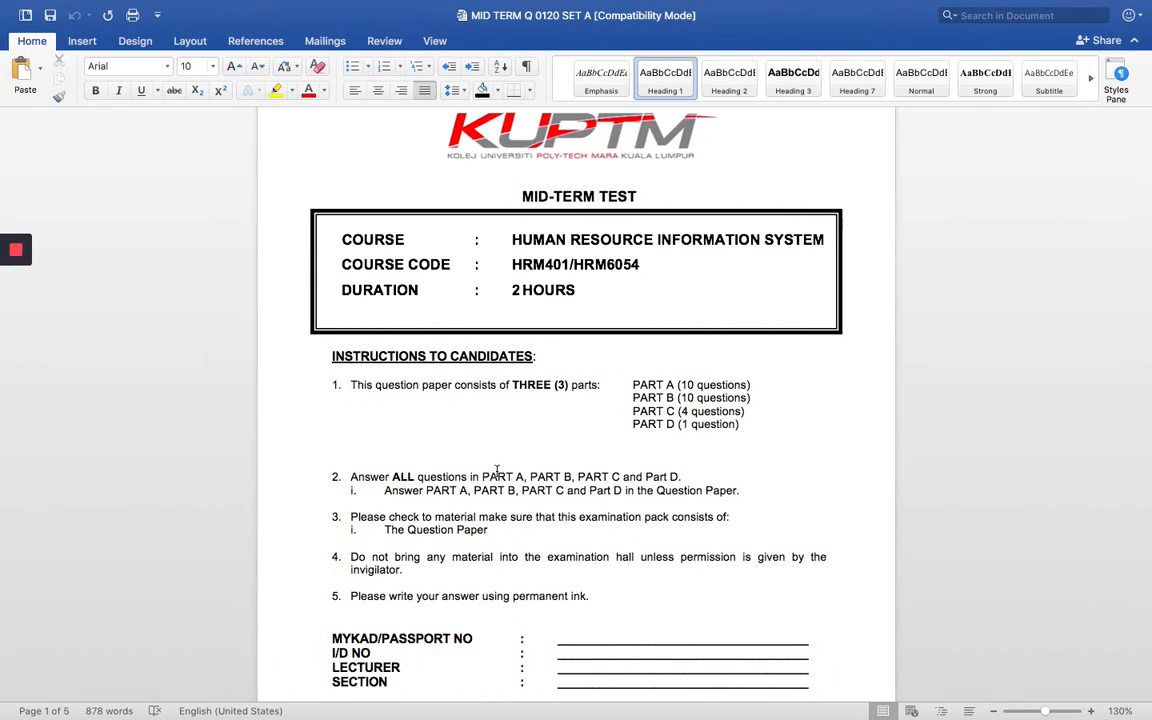
scroll(496, 471, down, 2)
scroll(496, 471, down, 15)
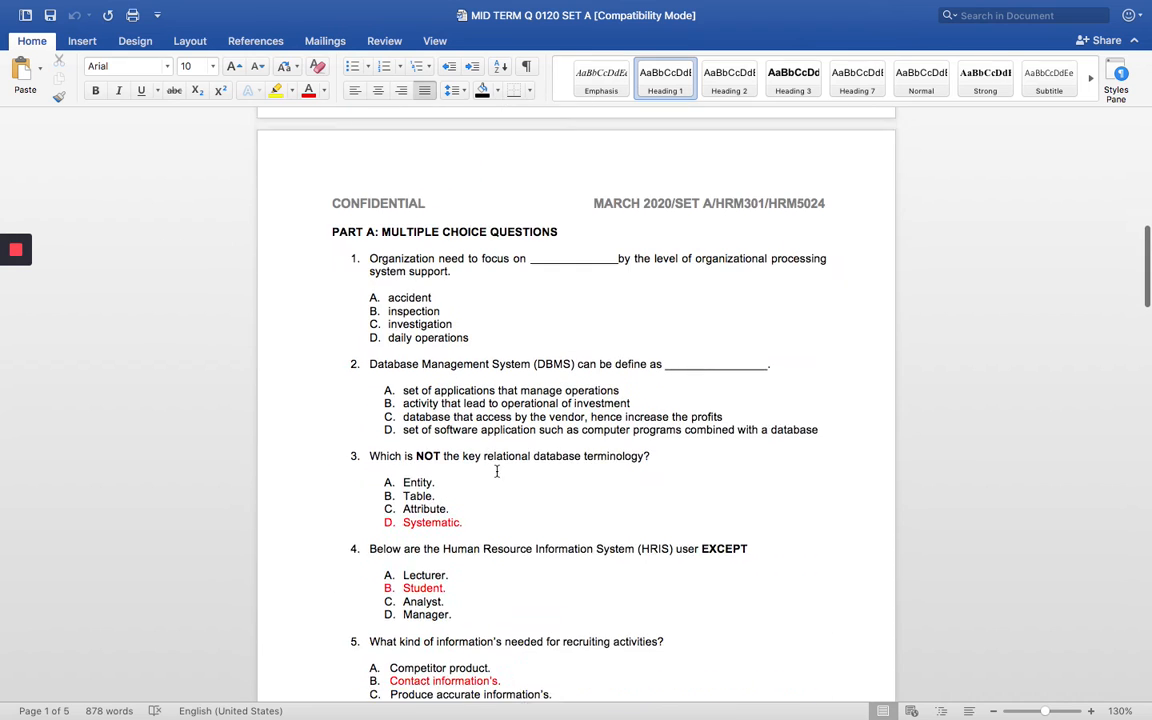
triple_click(405, 214)
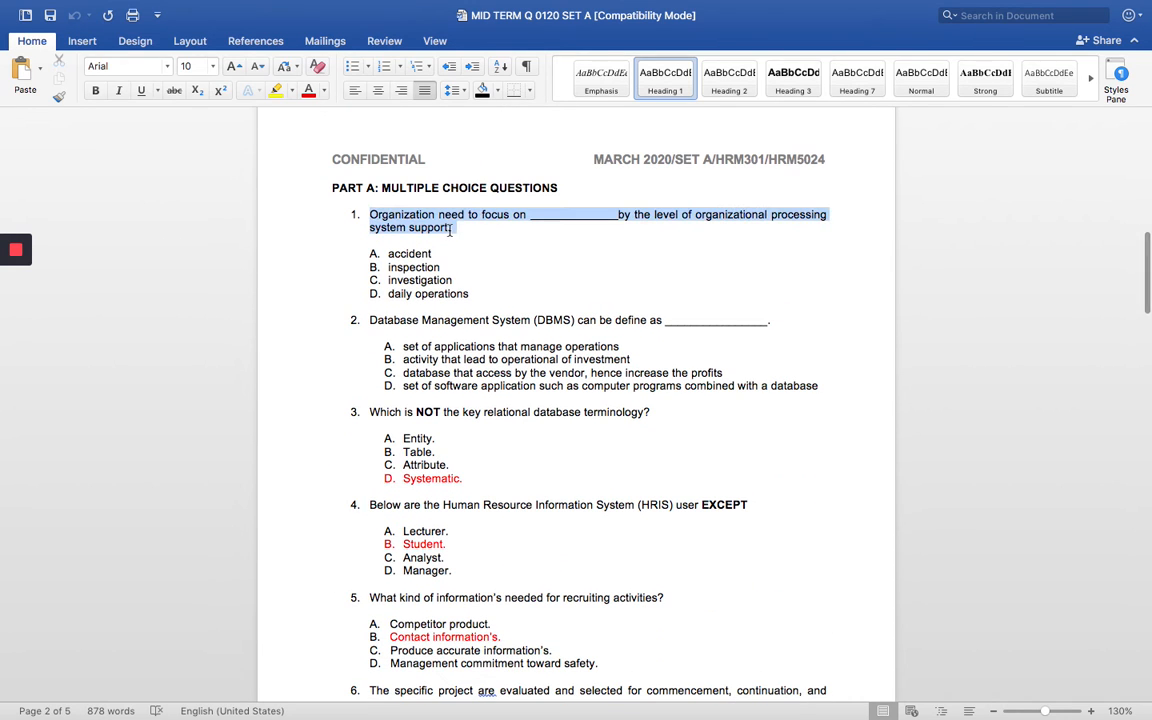
right_click(423, 219)
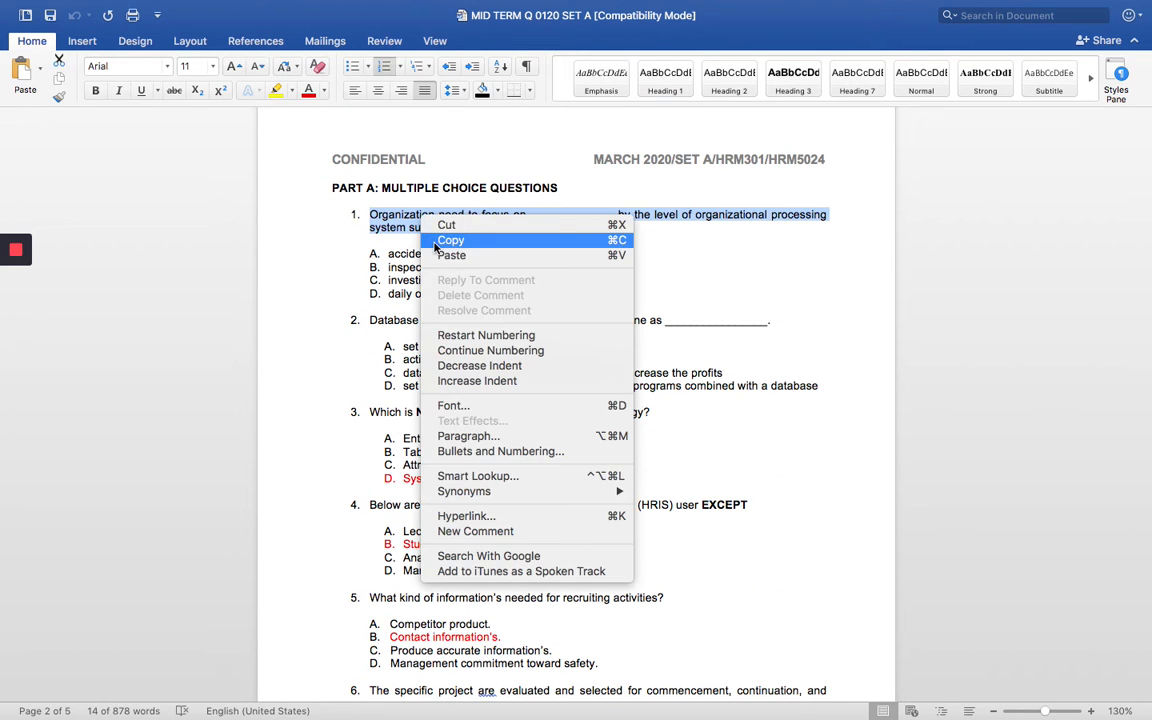
click(440, 241)
Step: Return to the Moodle question form in Safari and paste the copied text as the question text
key(ctrl+Right)
key(ctrl+Right)
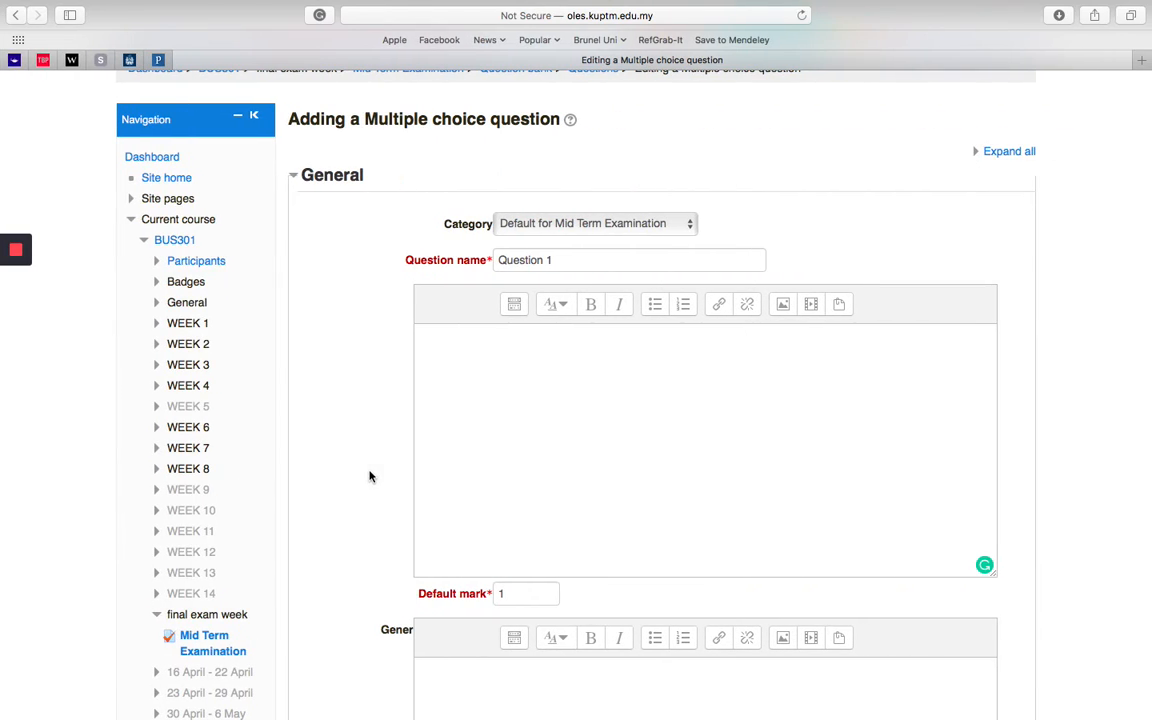
click(457, 351)
key(super+v)
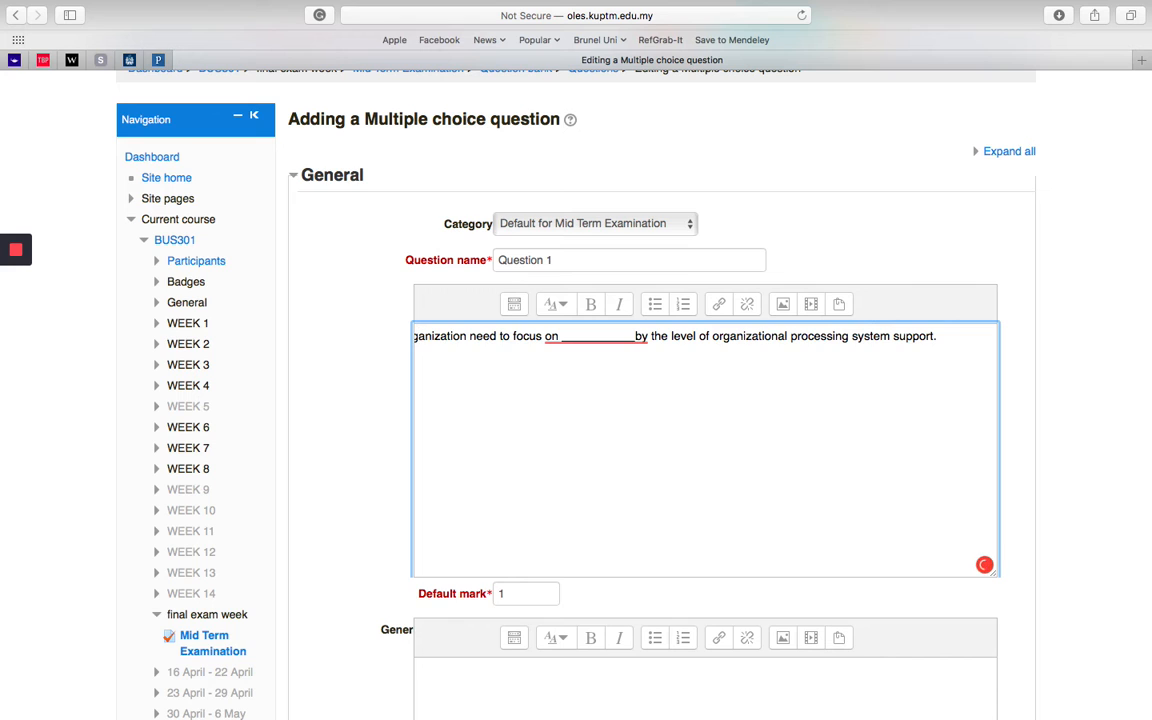
Step: Fix the start of the question text so it reads "Organization need to focus on" on a single line
click(419, 336)
key(Return)
mouse_move(420, 365)
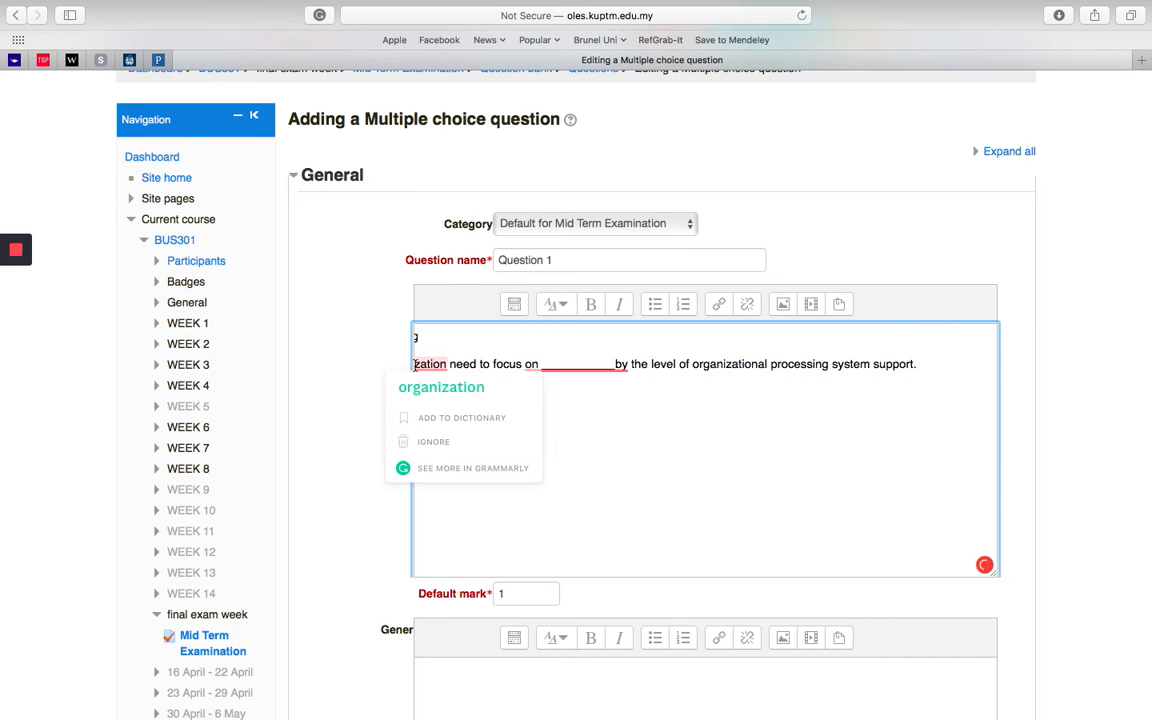
click(441, 387)
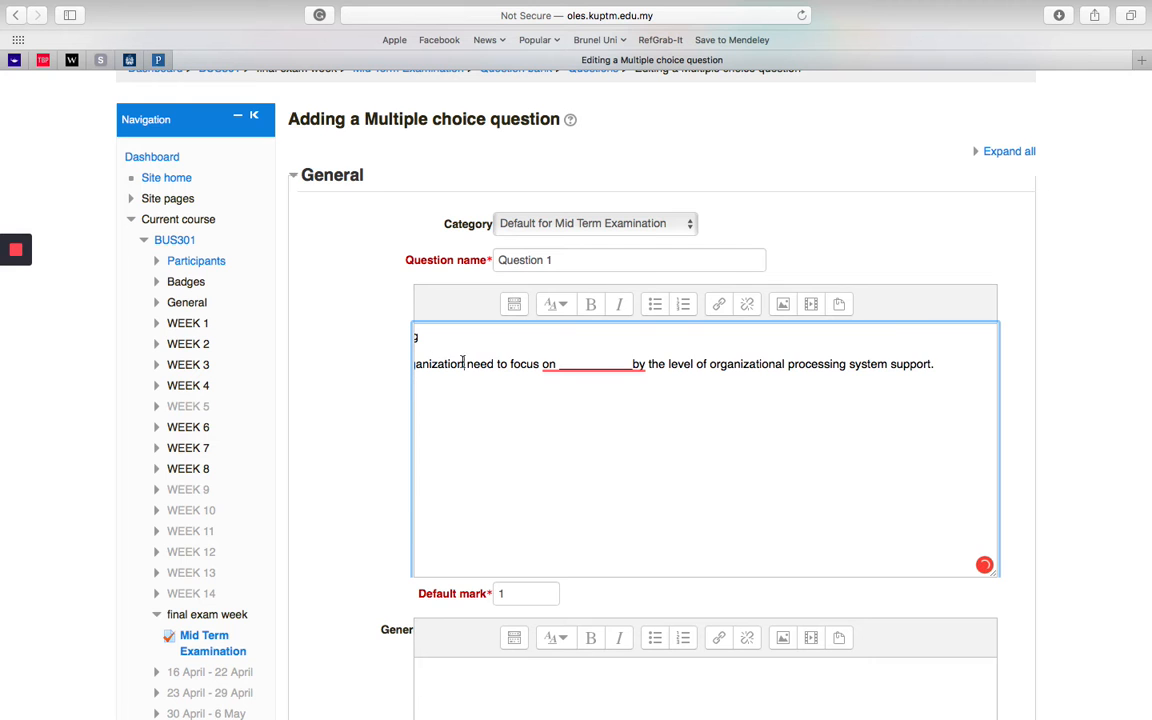
key(BackSpace)
key(BackSpace)
key(BackSpace)
key(BackSpace)
key(BackSpace)
key(BackSpace)
key(BackSpace)
key(BackSpace)
key(BackSpace)
key(BackSpace)
key(BackSpace)
key(BackSpace)
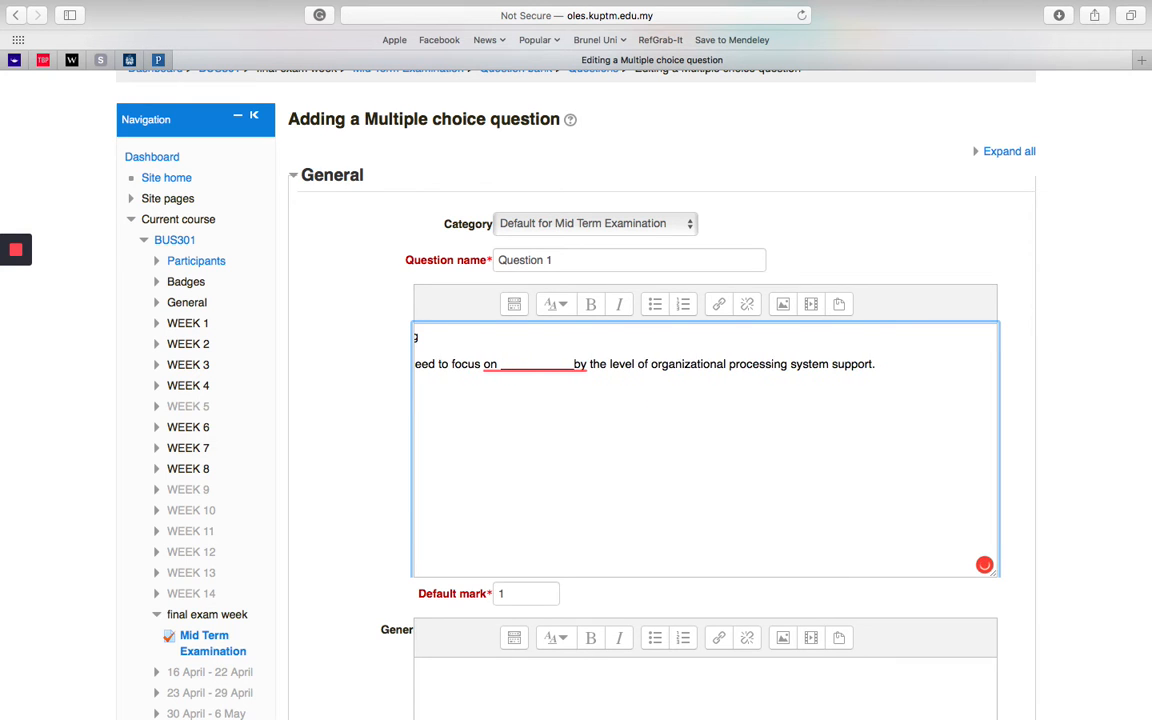
key(BackSpace)
mouse_move(10, 262)
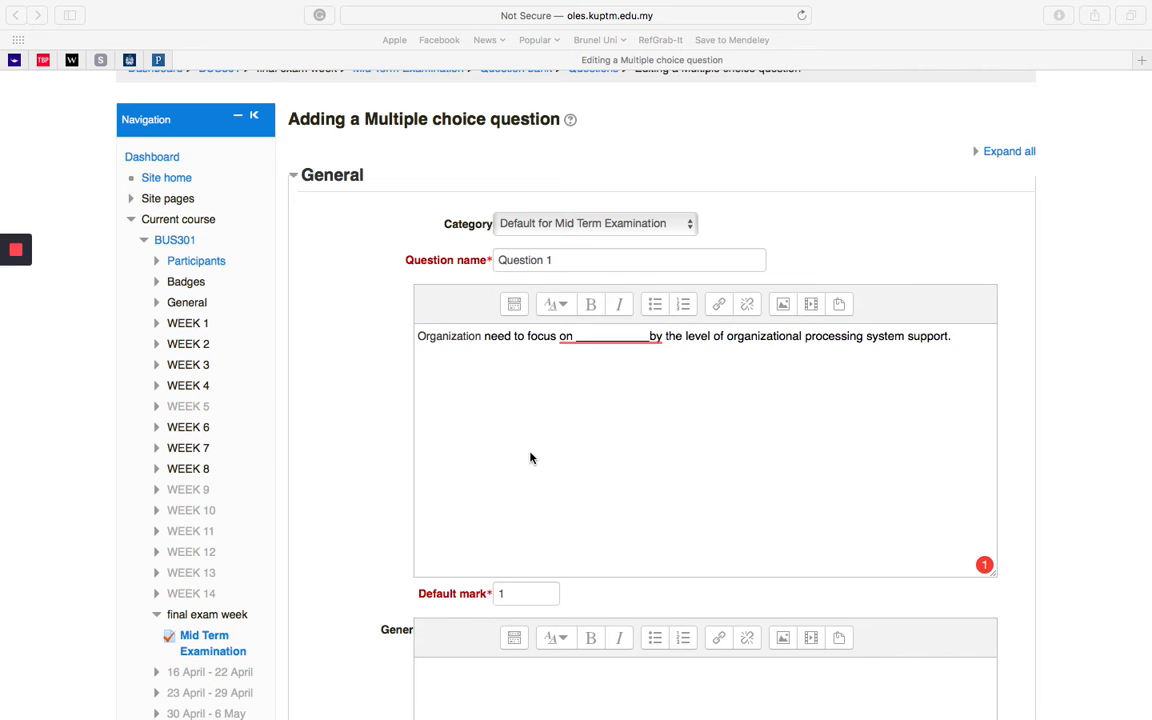
Step: Keep the default mark at 1 and the choice numbering as a., b., c
scroll(528, 468, down, 2)
click(523, 525)
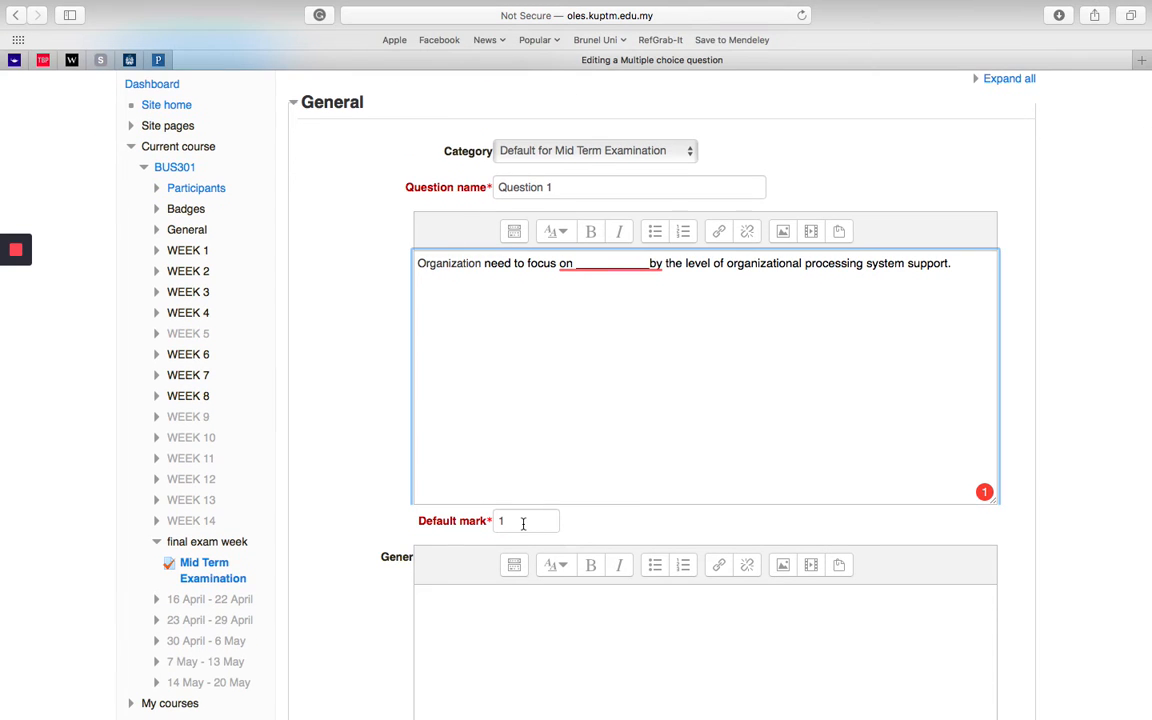
click(523, 522)
scroll(527, 523, down, 6)
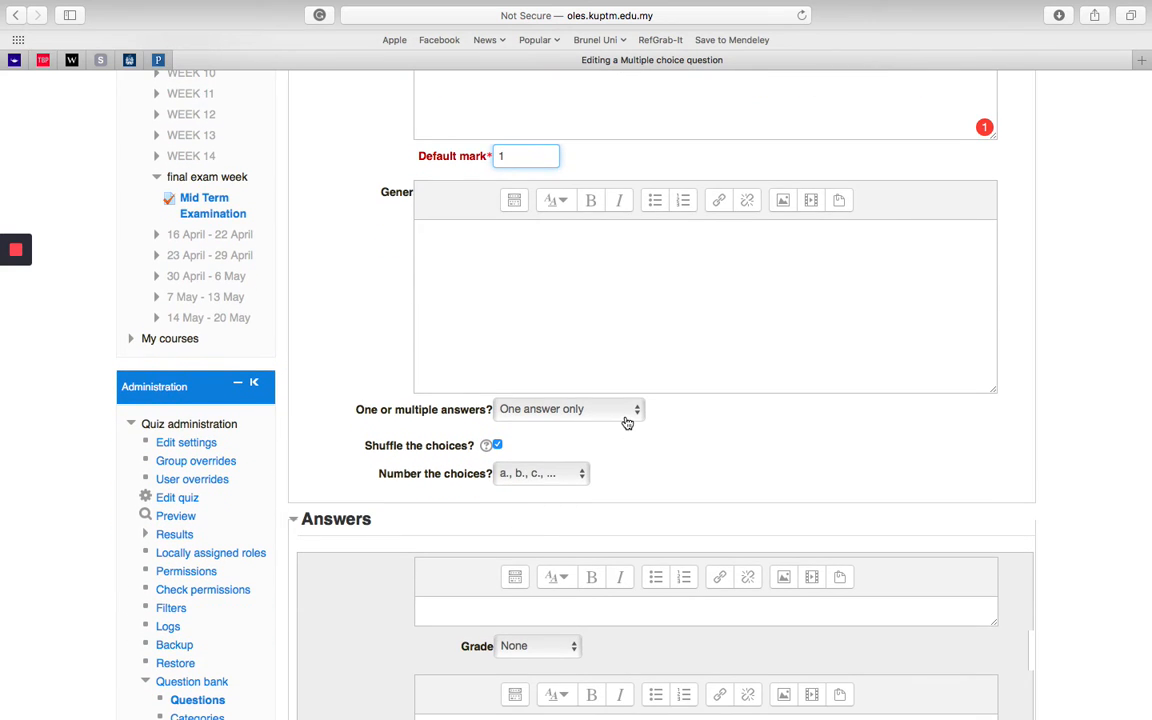
scroll(635, 465, down, 1)
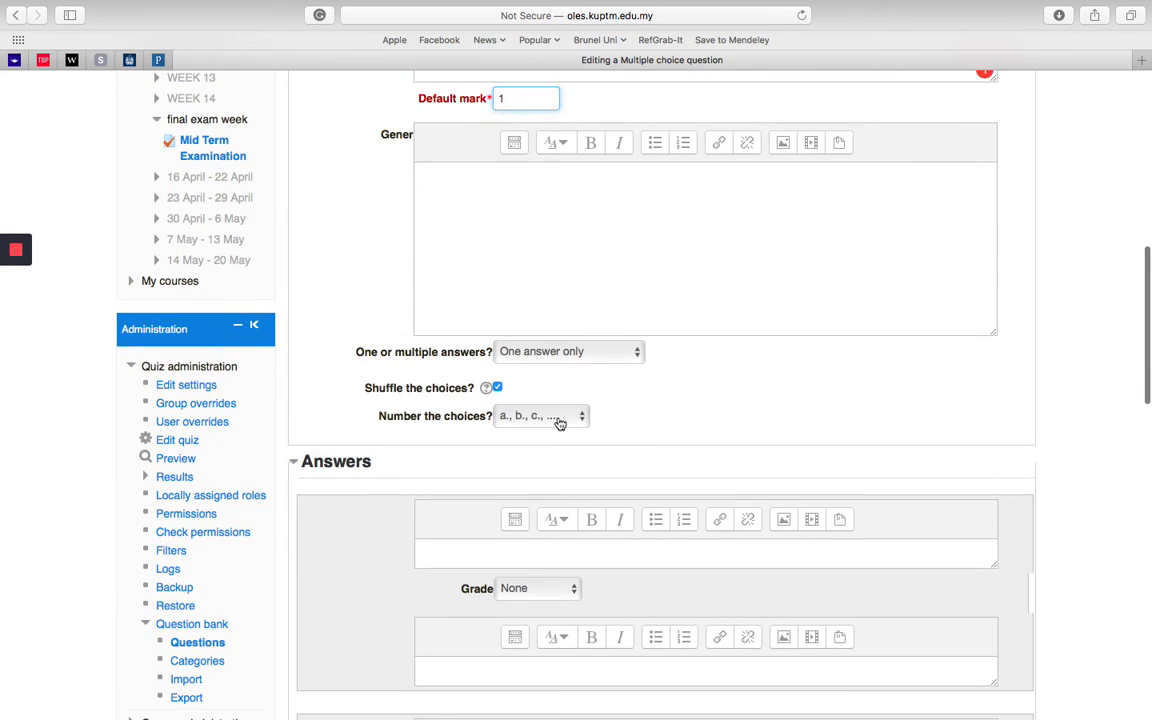
click(561, 418)
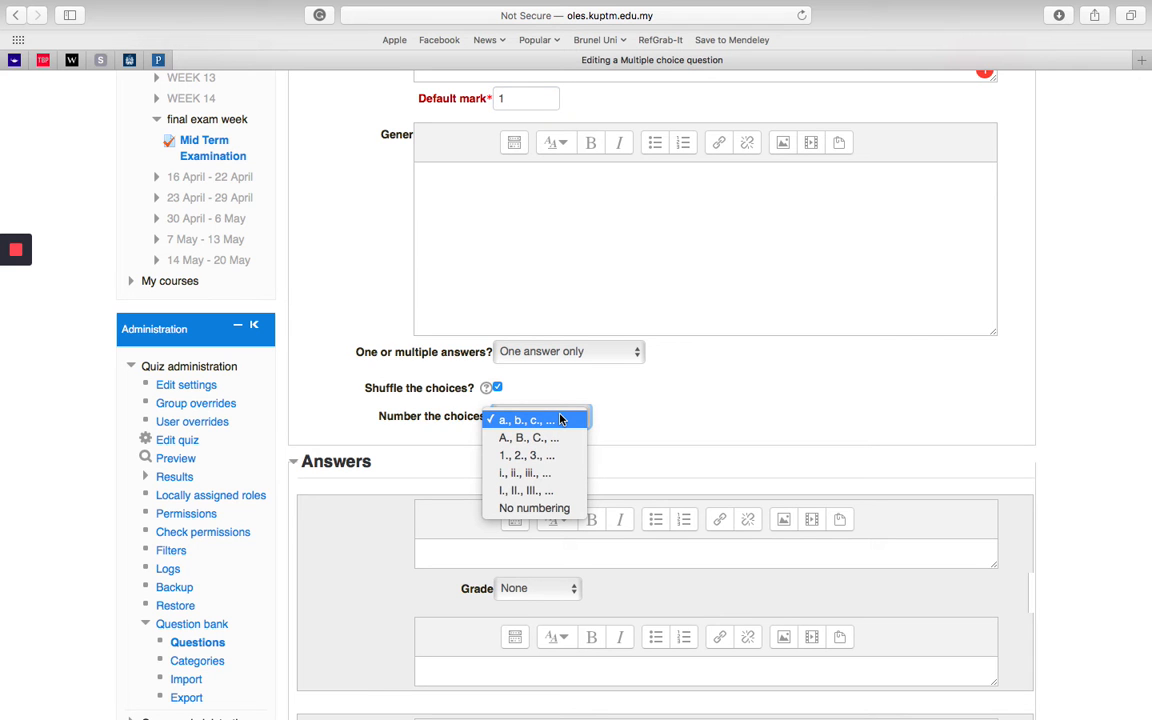
click(561, 419)
Step: Enter "accident" as the first answer choice, following option A of question 1 in the Word exam paper
scroll(627, 416, down, 1)
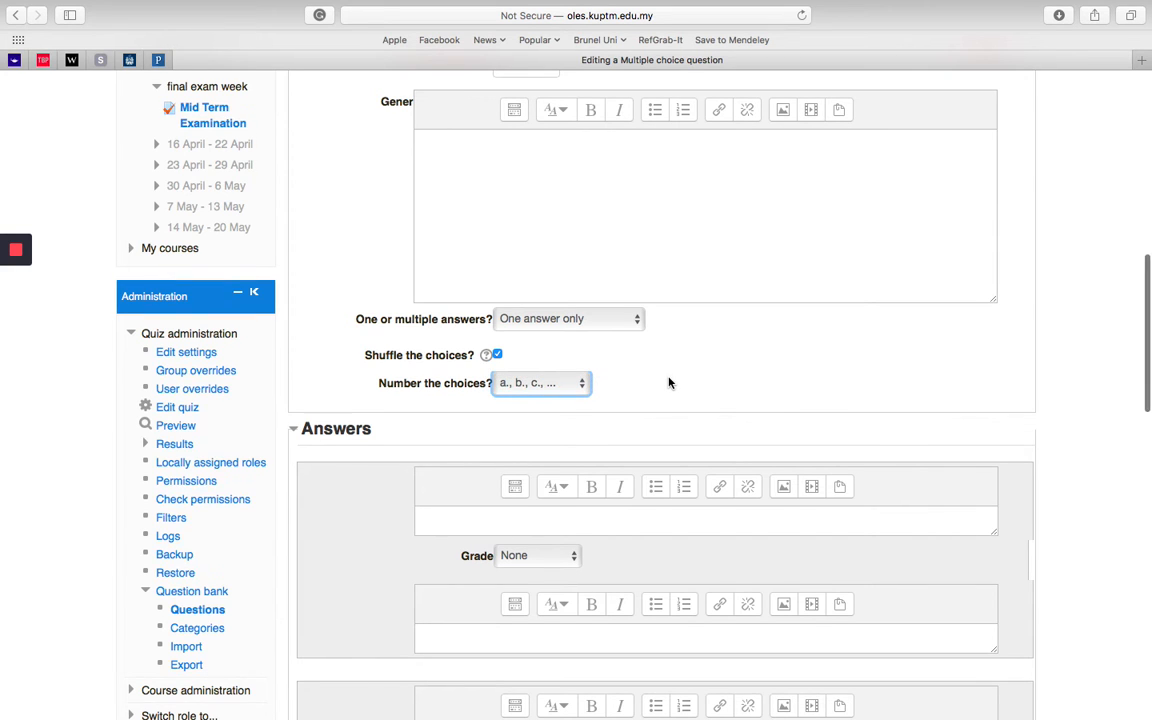
scroll(669, 383, down, 3)
scroll(378, 420, down, 1)
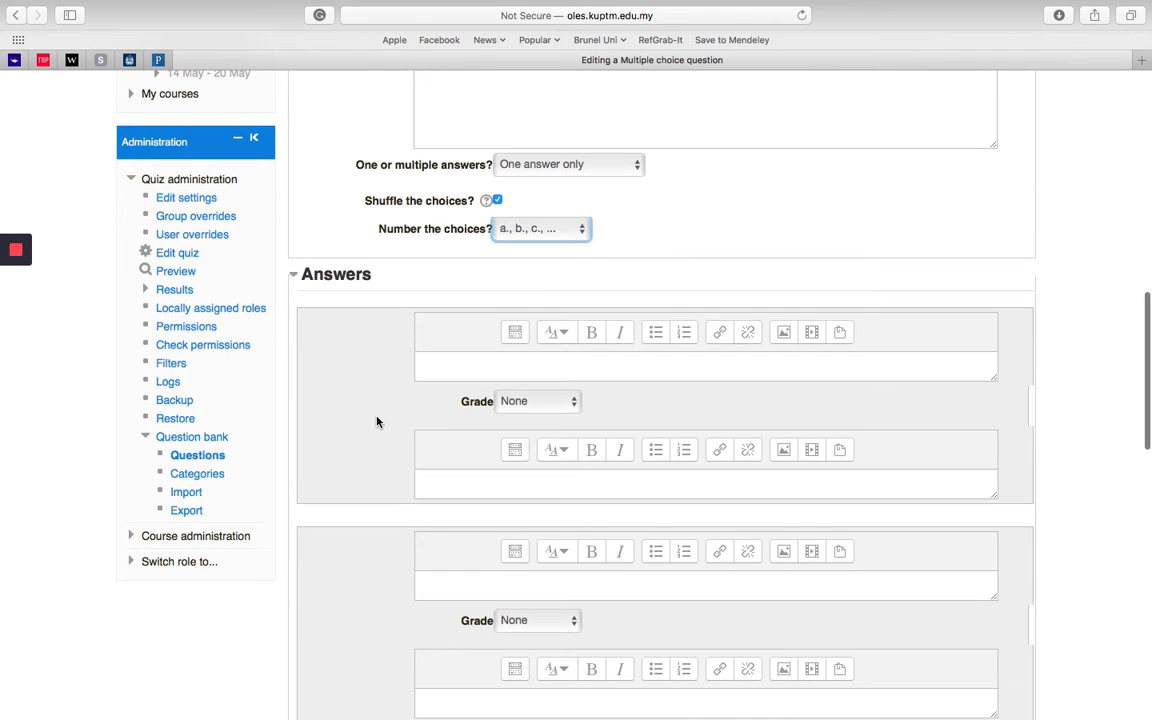
click(437, 357)
key(ctrl+Left)
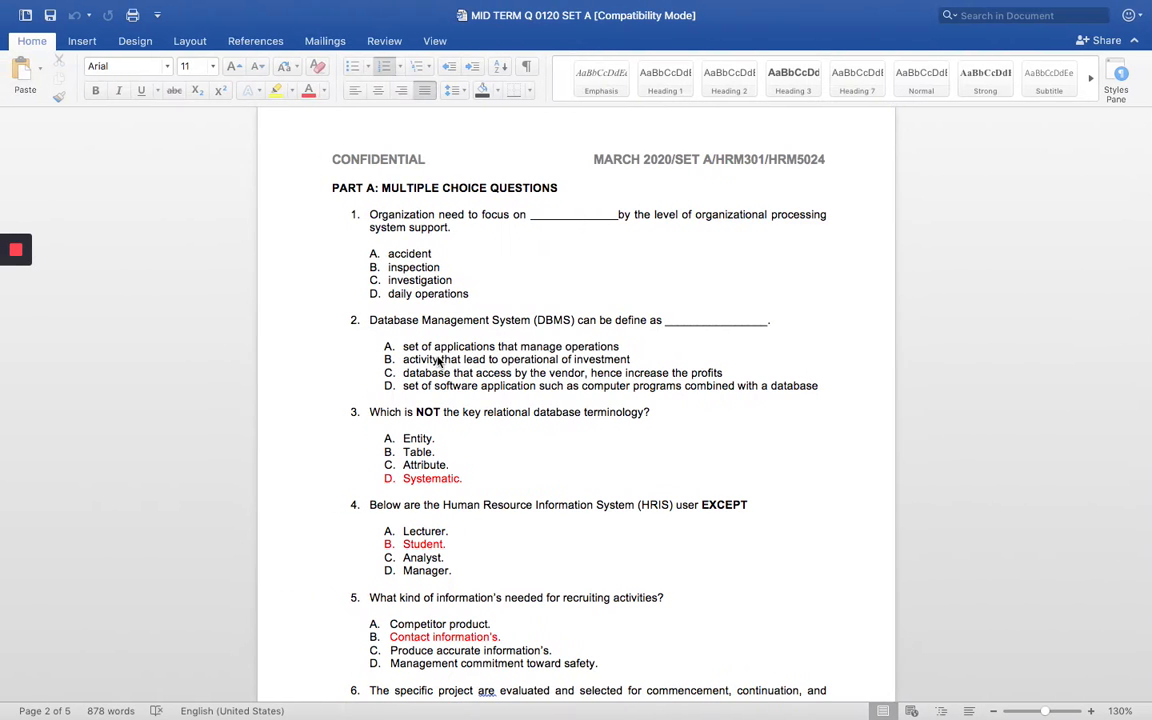
key(ctrl+Right)
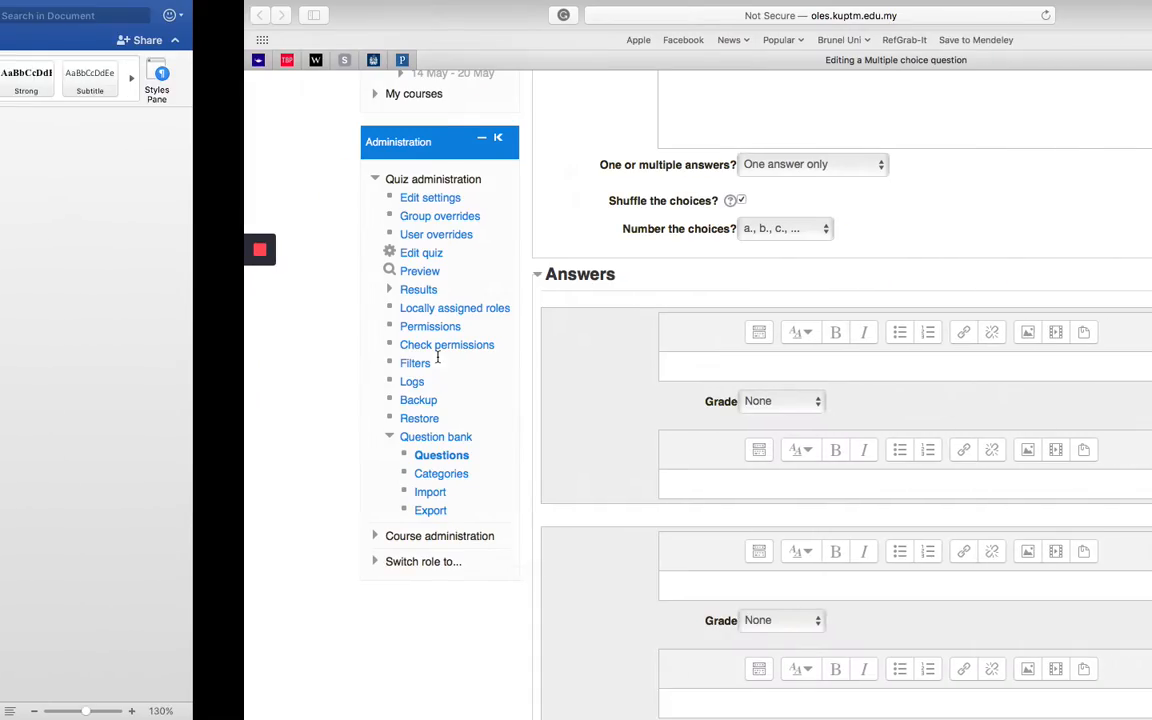
key(ctrl+Left)
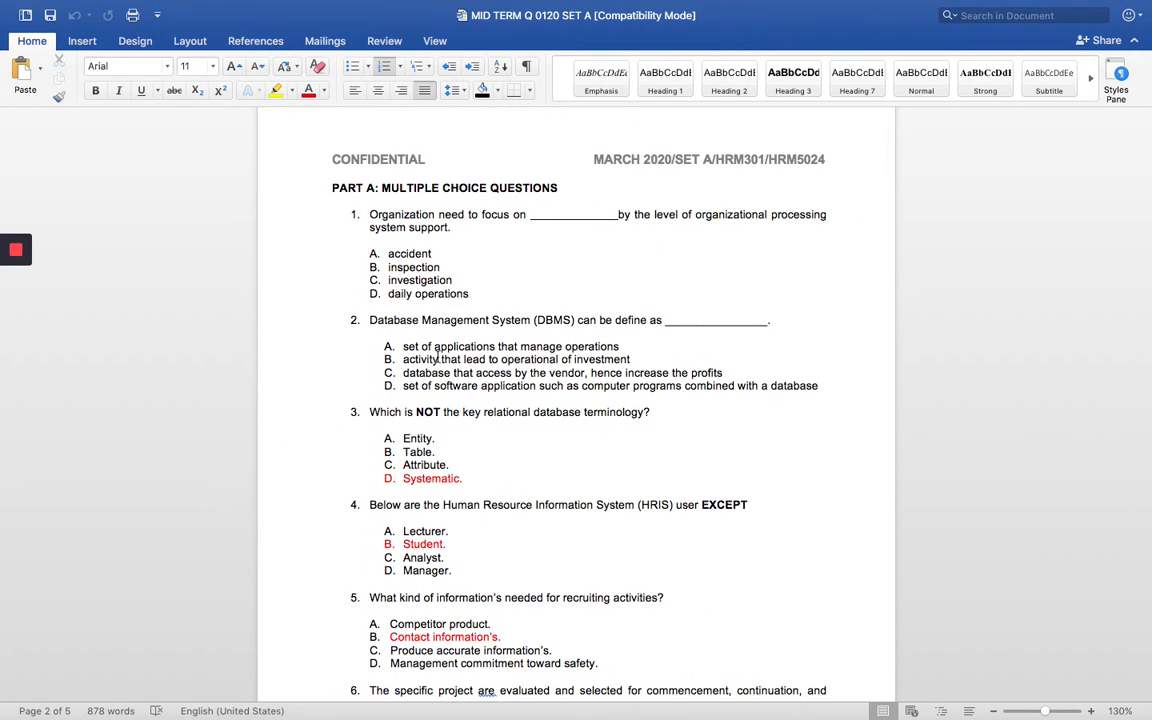
key(ctrl+Right)
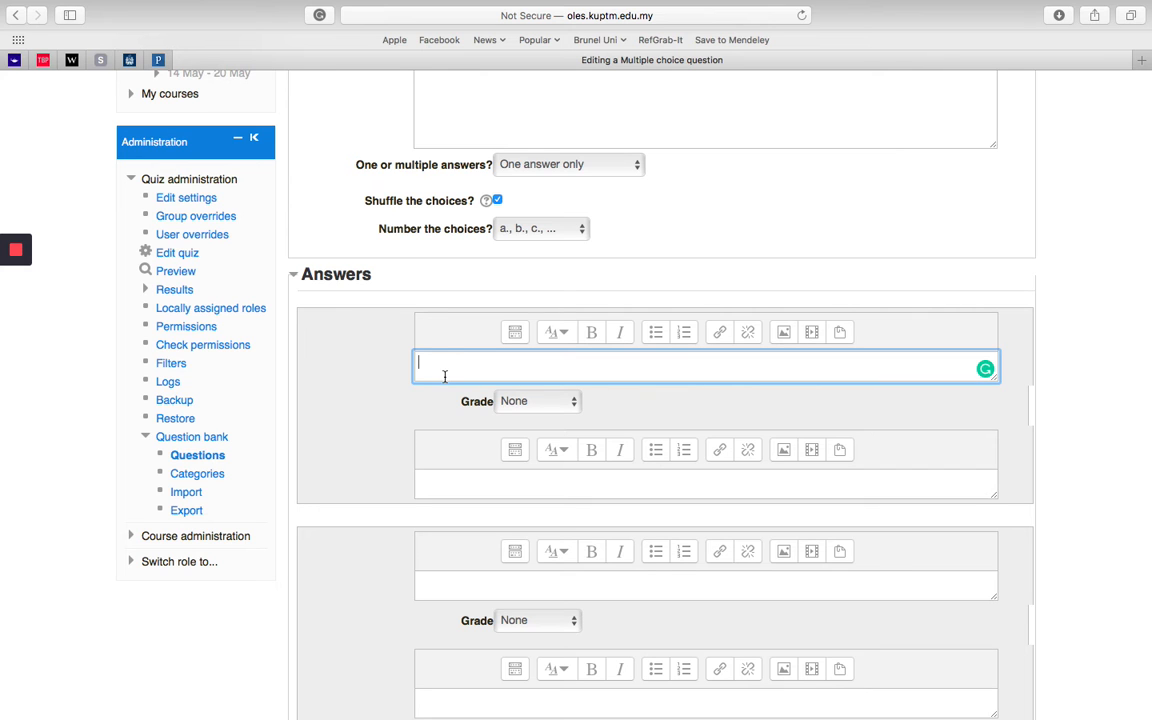
text(a)
key(BackSpace)
key(BackSpace)
text(incide)
key(ctrl+Left)
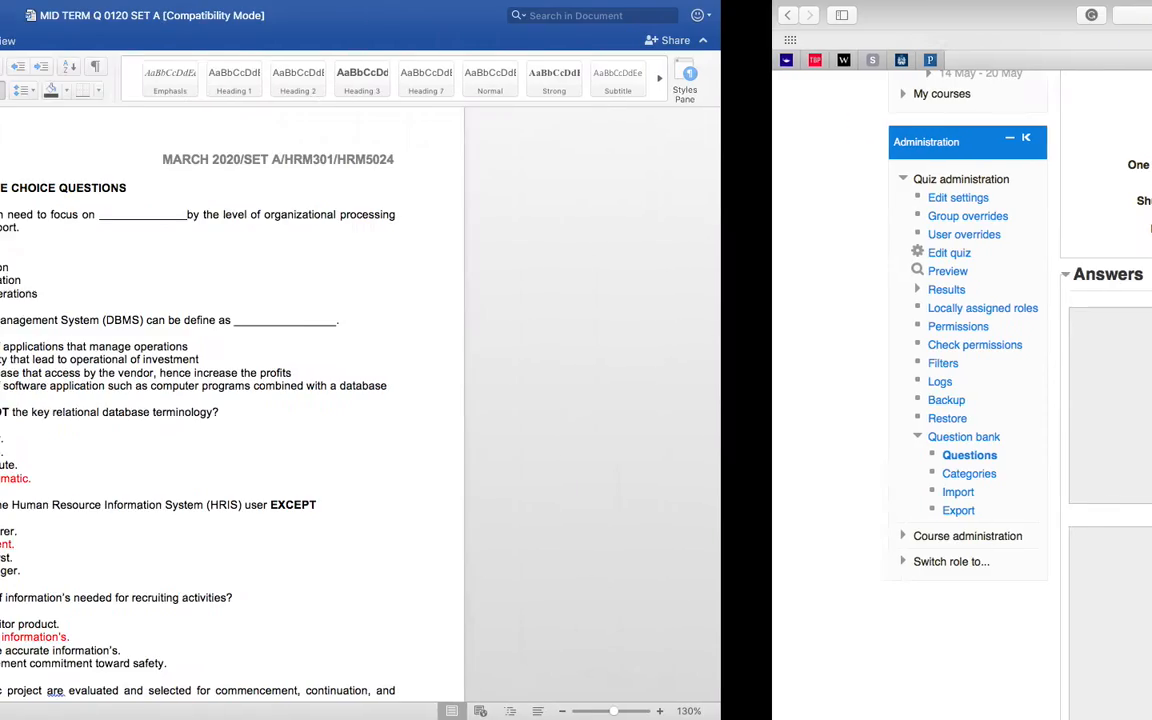
key(ctrl+Right)
click(424, 362)
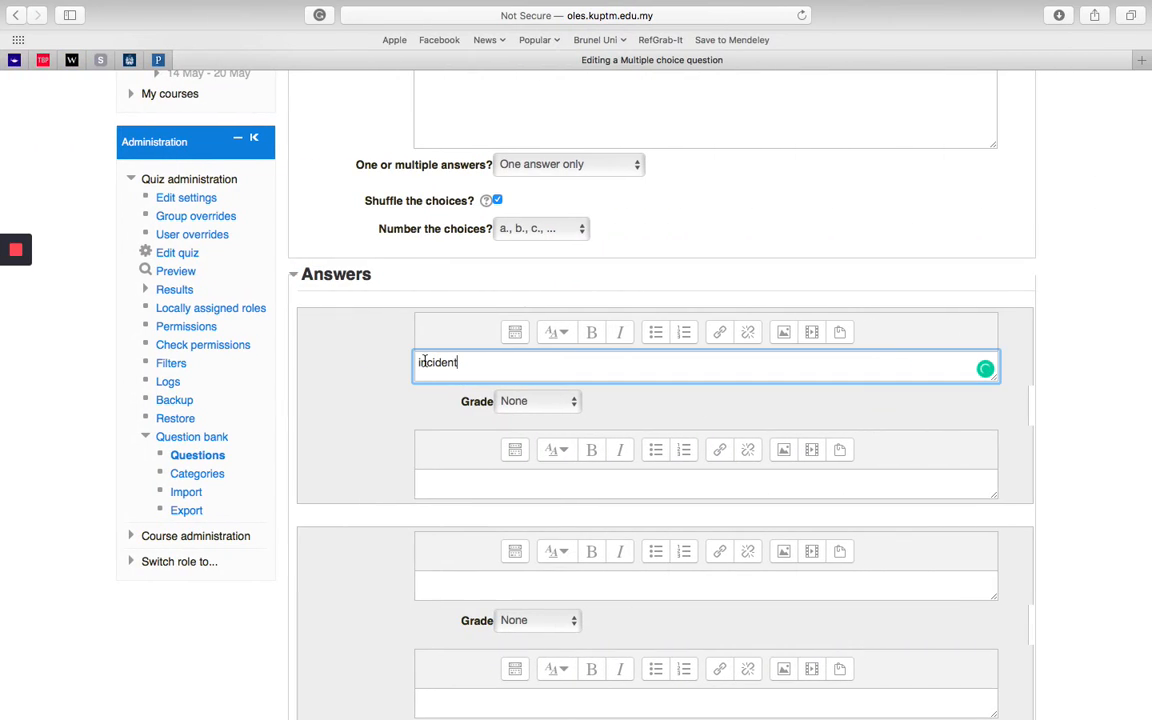
key(BackSpace)
key(BackSpace)
text(acc)
key(BackSpace)
Step: Check option B in the Word exam paper and enter "inspection" as the second answer choice
click(440, 584)
key(super+Tab)
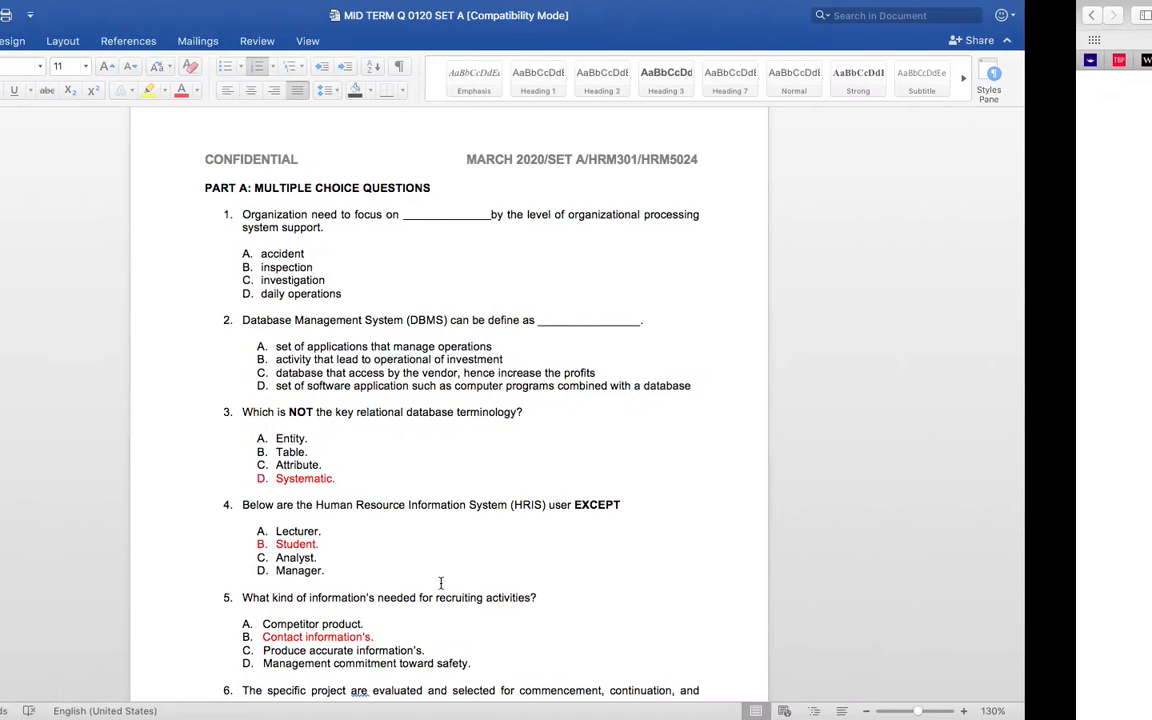
key(super+Tab)
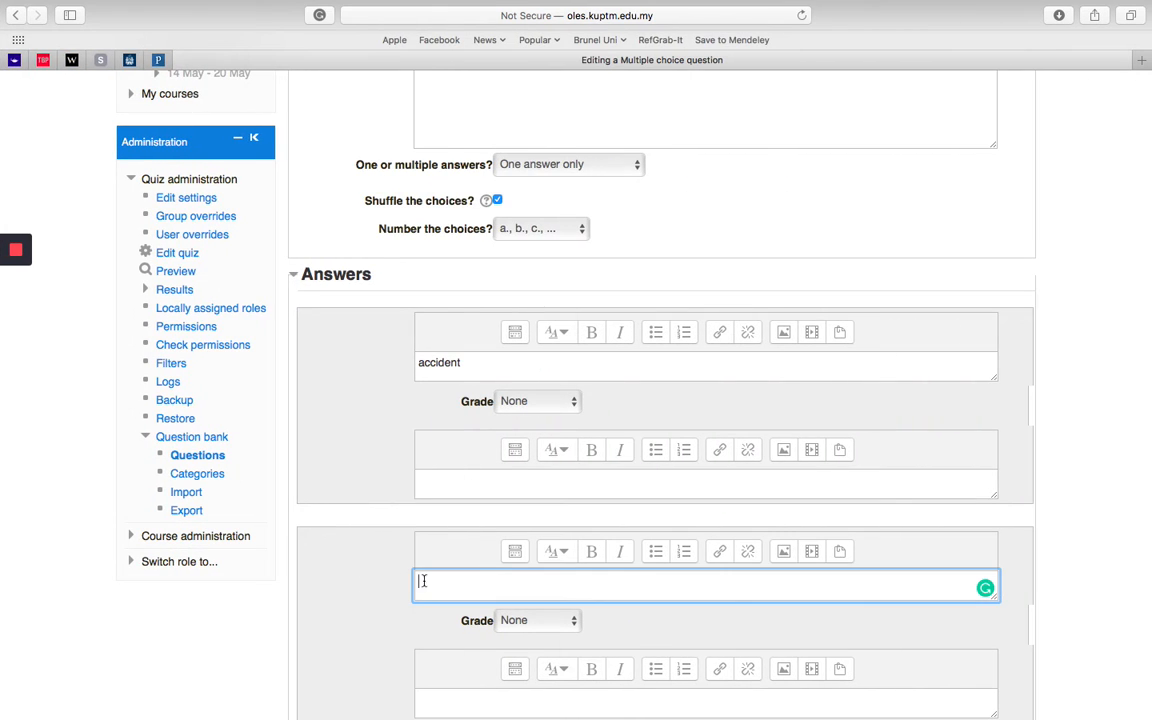
scroll(392, 575, down, 1)
scroll(392, 575, down, 2)
text(inspection)
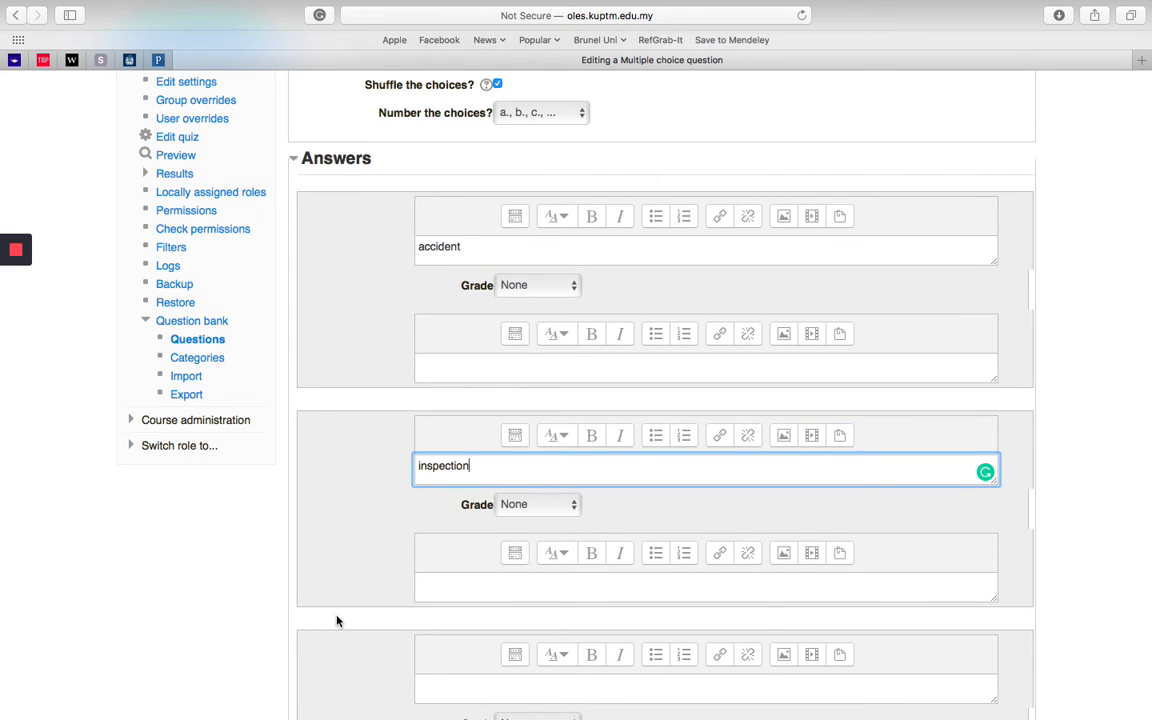
Step: Check option C in the Word exam paper and enter "investigation" as the third answer choice
scroll(337, 621, down, 5)
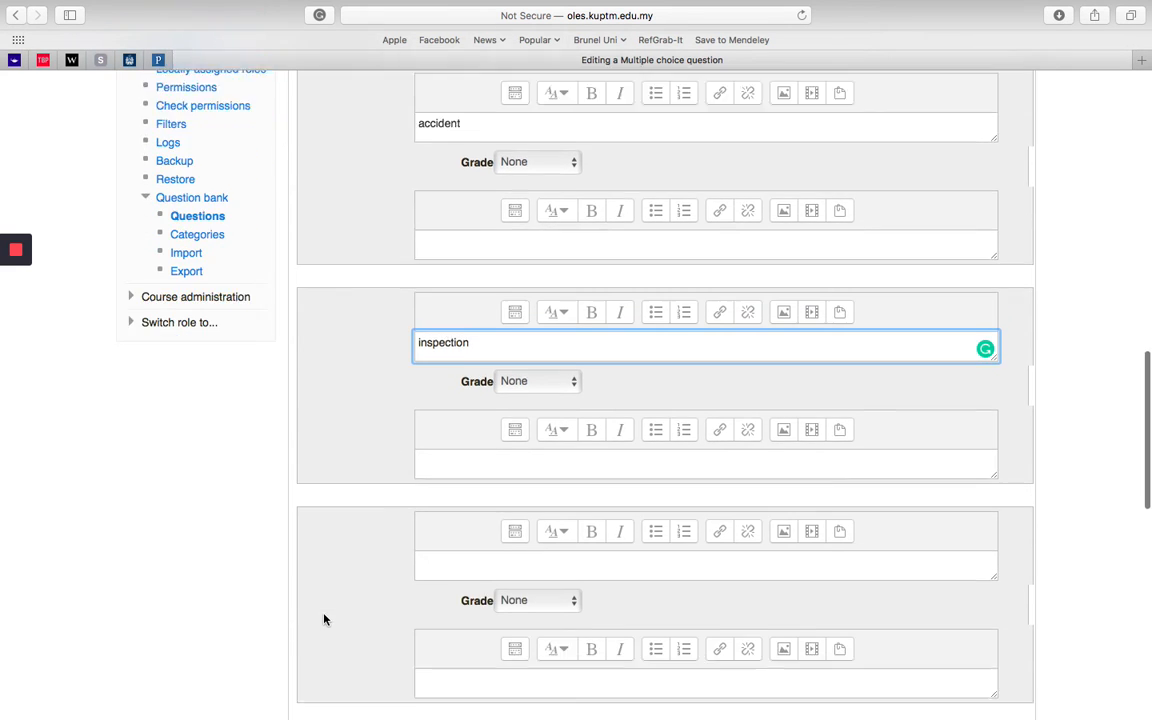
click(432, 486)
key(super+Tab)
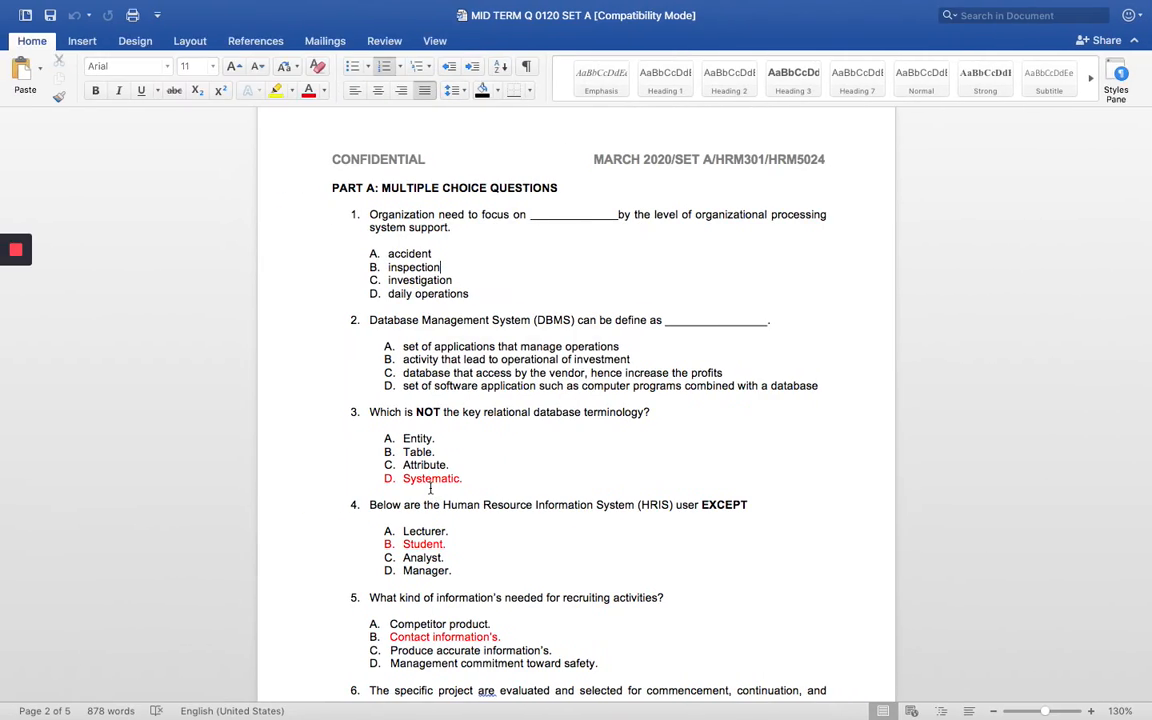
key(super+Tab)
text(in)
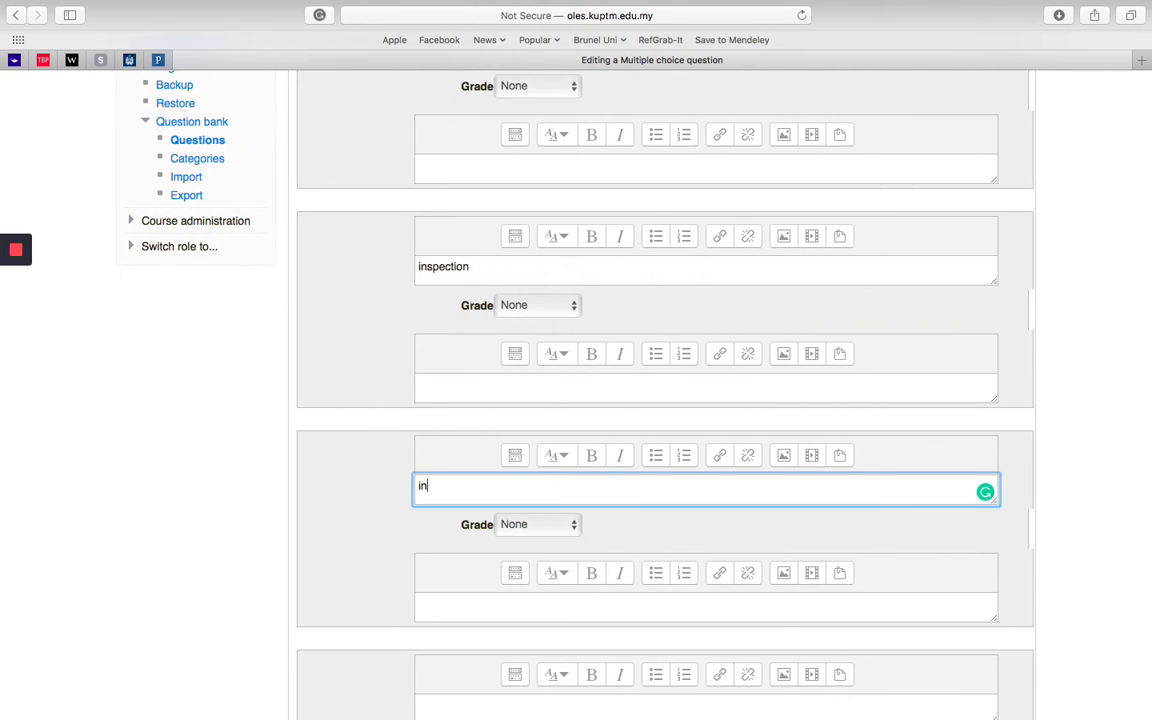
text(vestigation)
Step: Check option D in the Word exam paper and enter "daily operations" as the fourth answer choice
key(super+Tab)
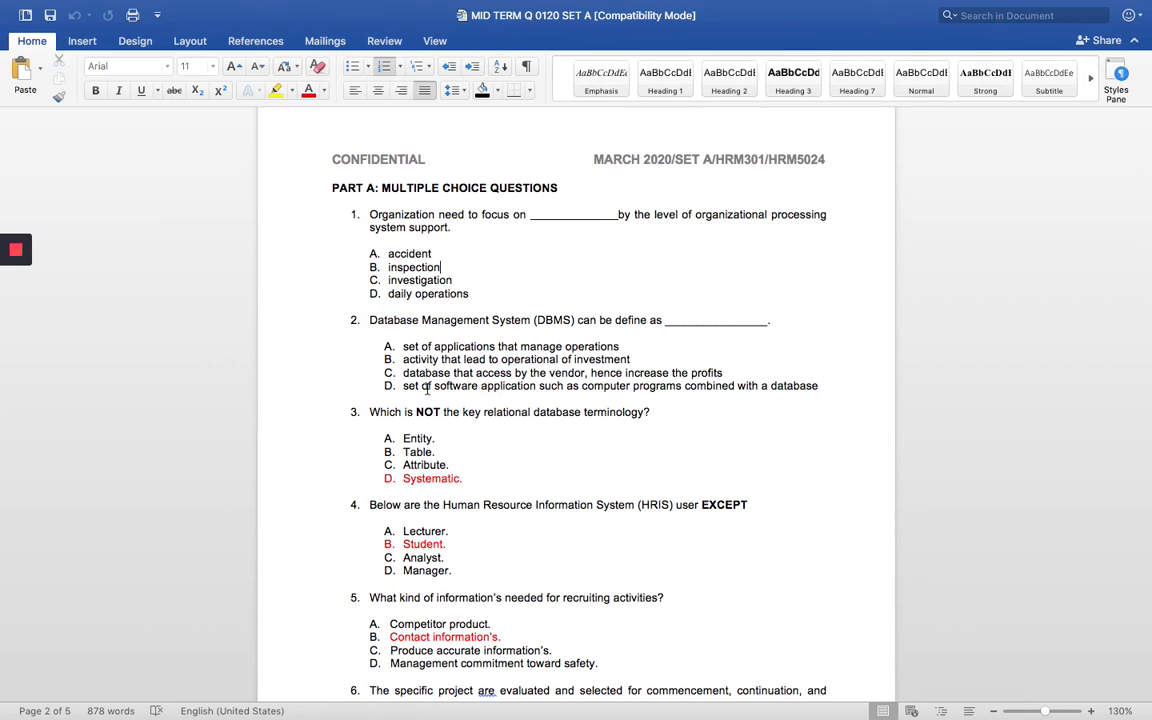
key(super+Tab)
scroll(476, 537, down, 5)
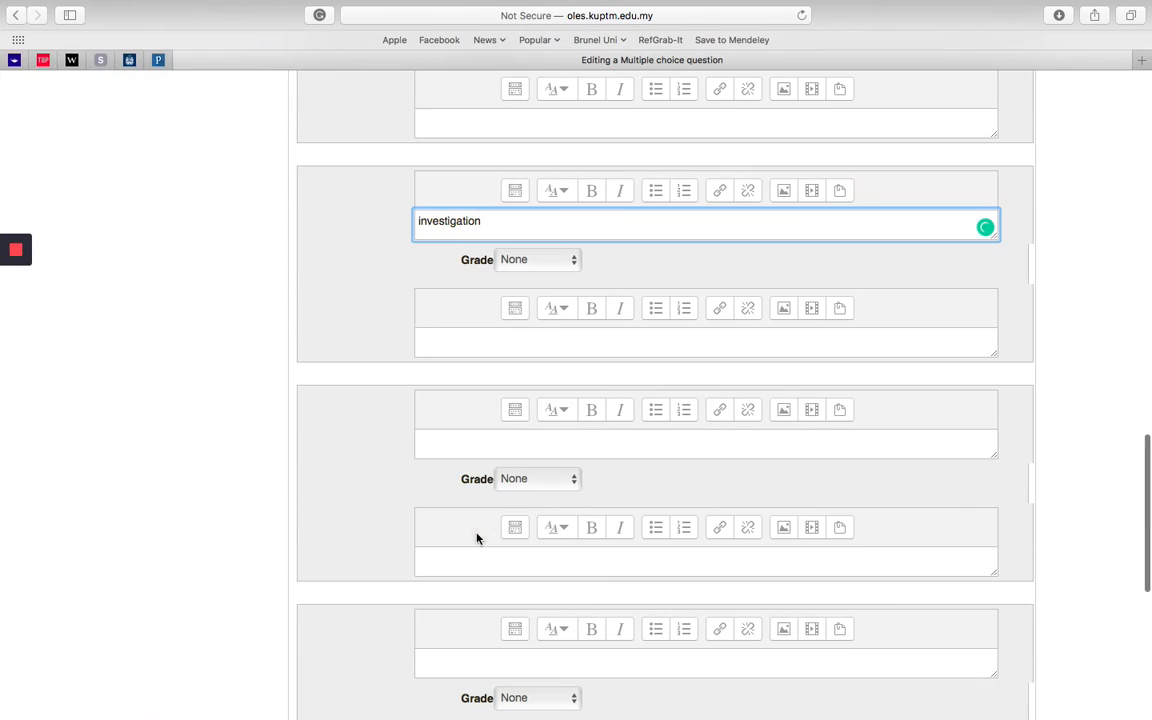
click(465, 456)
text(dail)
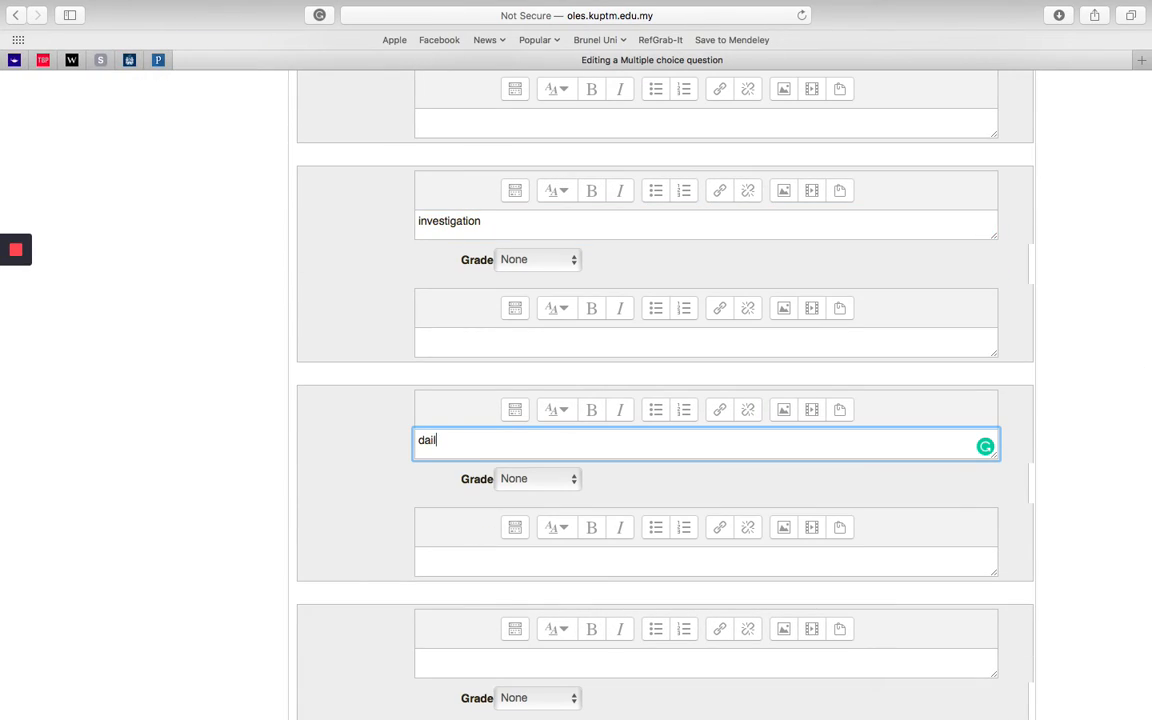
text(y operations)
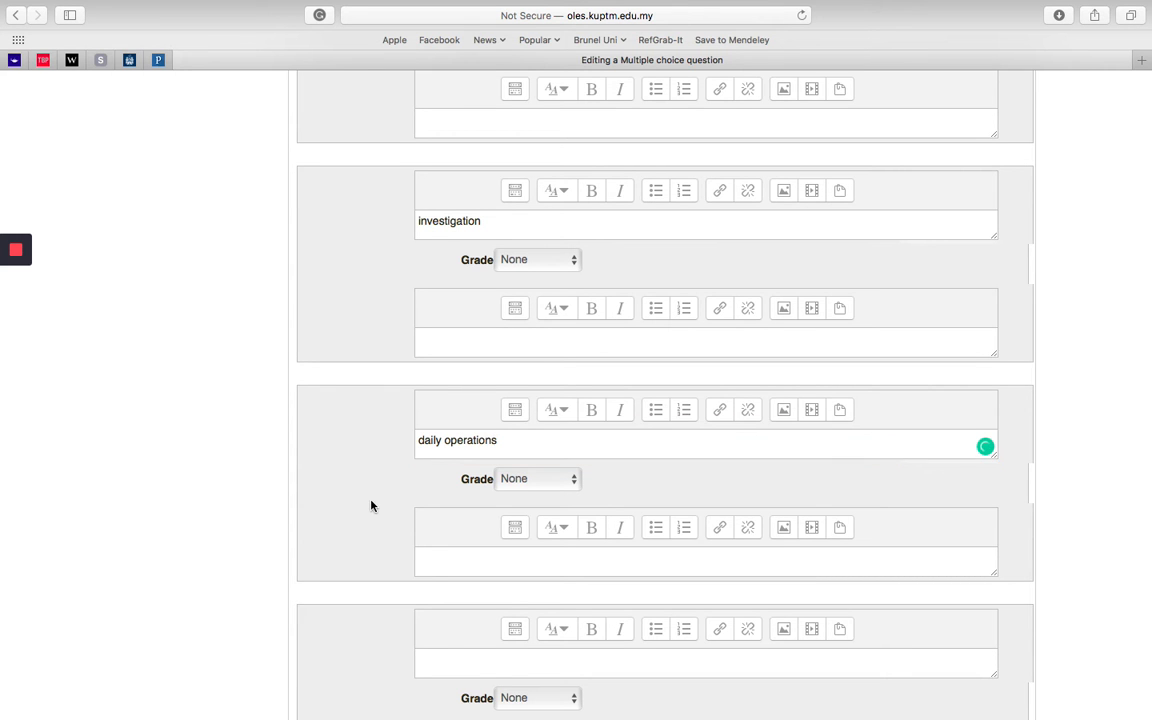
scroll(371, 506, up, 5)
scroll(371, 506, up, 3)
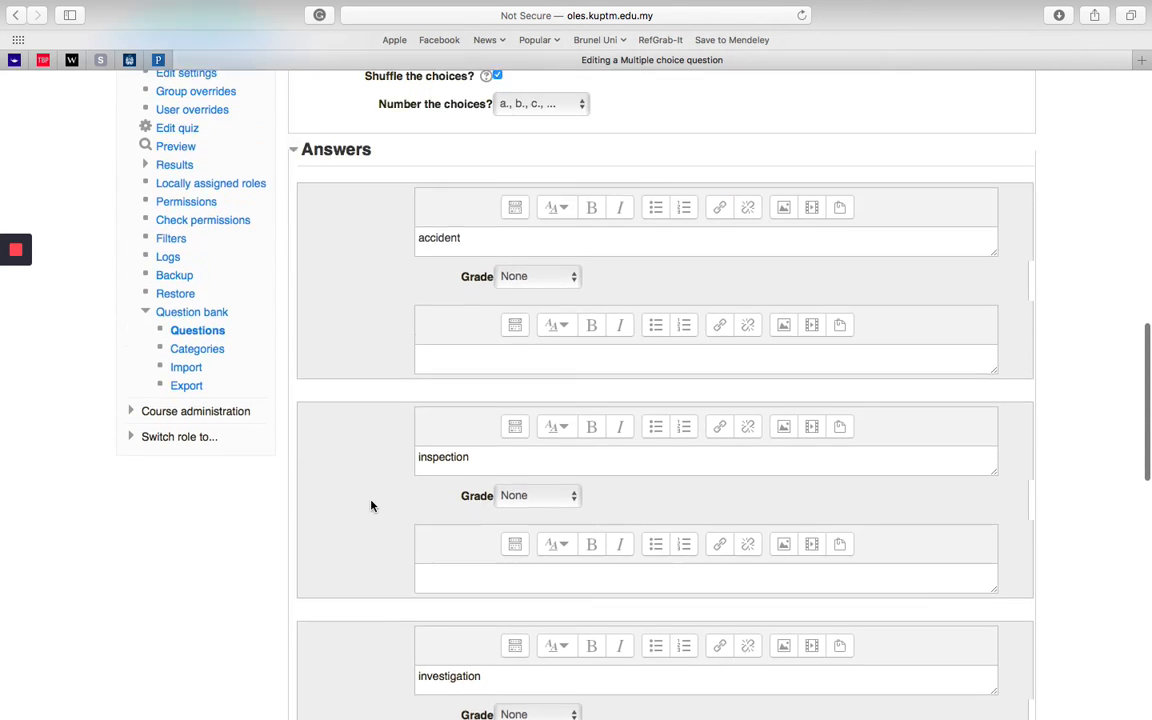
scroll(371, 506, up, 8)
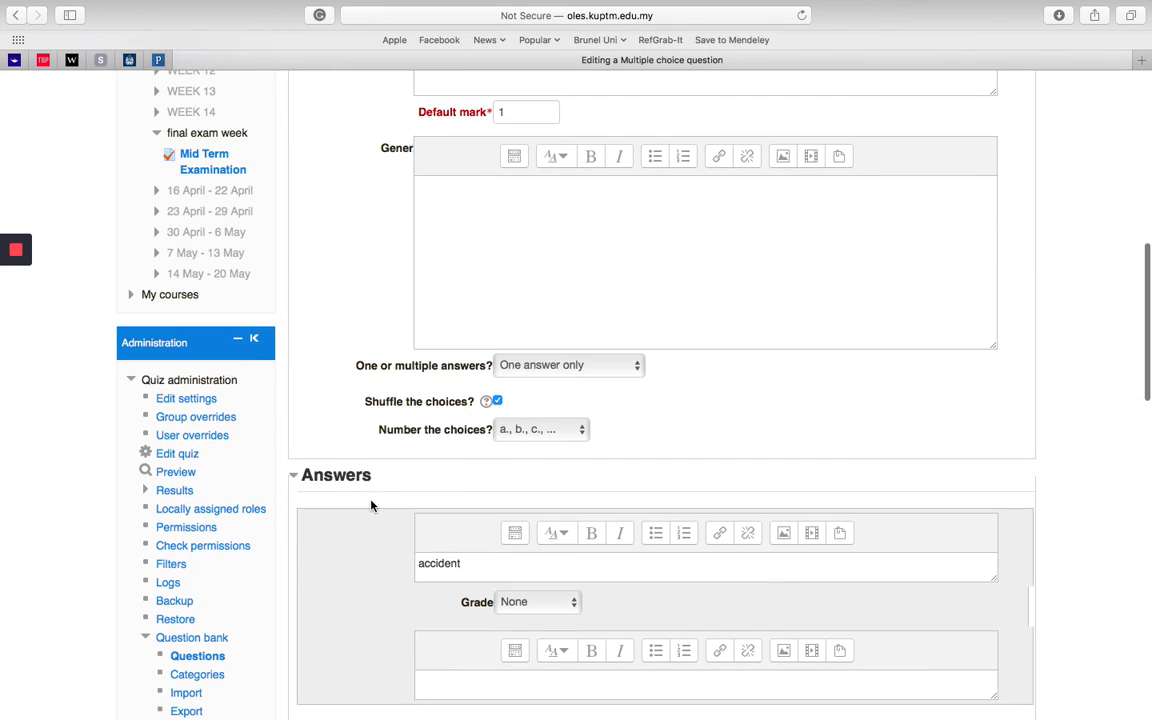
Step: Review the question text and answer choices, and set the grade of the "daily operations" answer to mark it as correct
scroll(371, 506, up, 1)
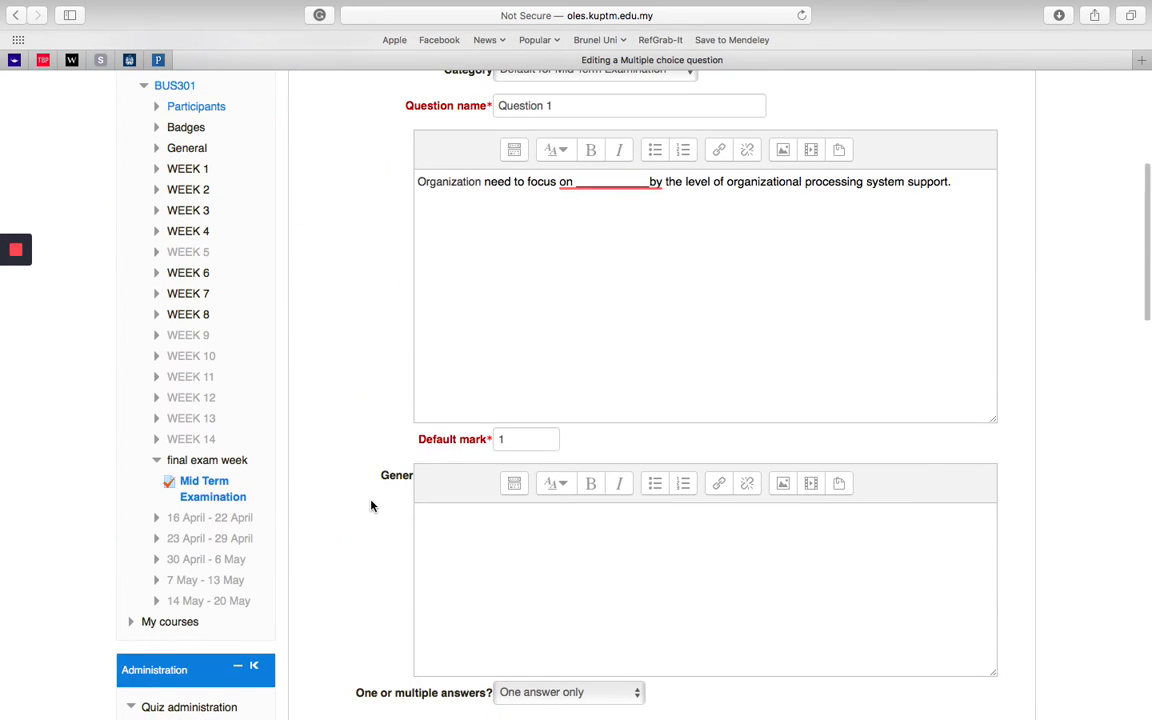
scroll(371, 506, down, 12)
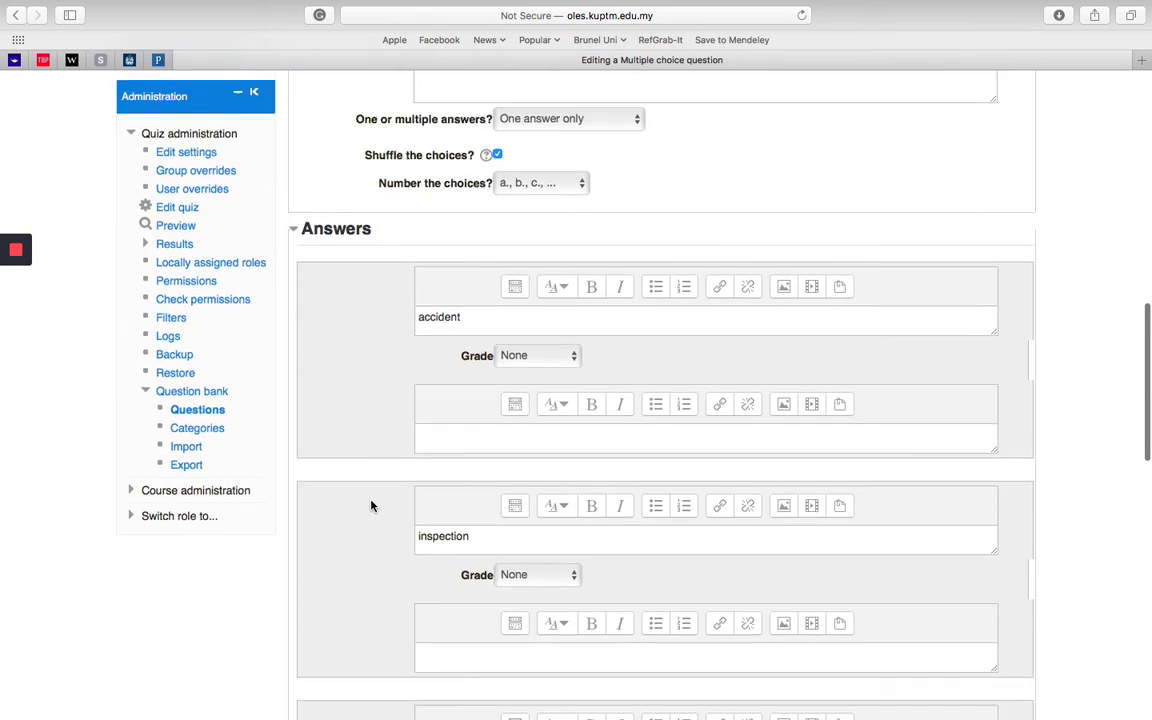
scroll(371, 506, down, 3)
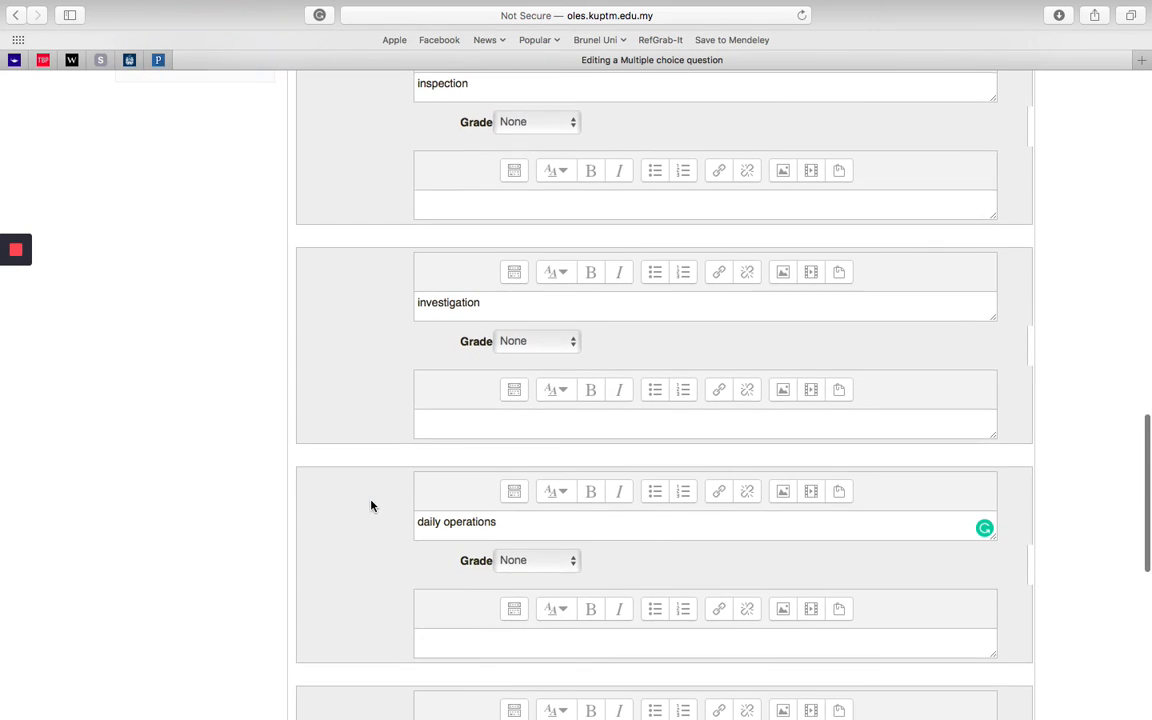
scroll(455, 550, up, 15)
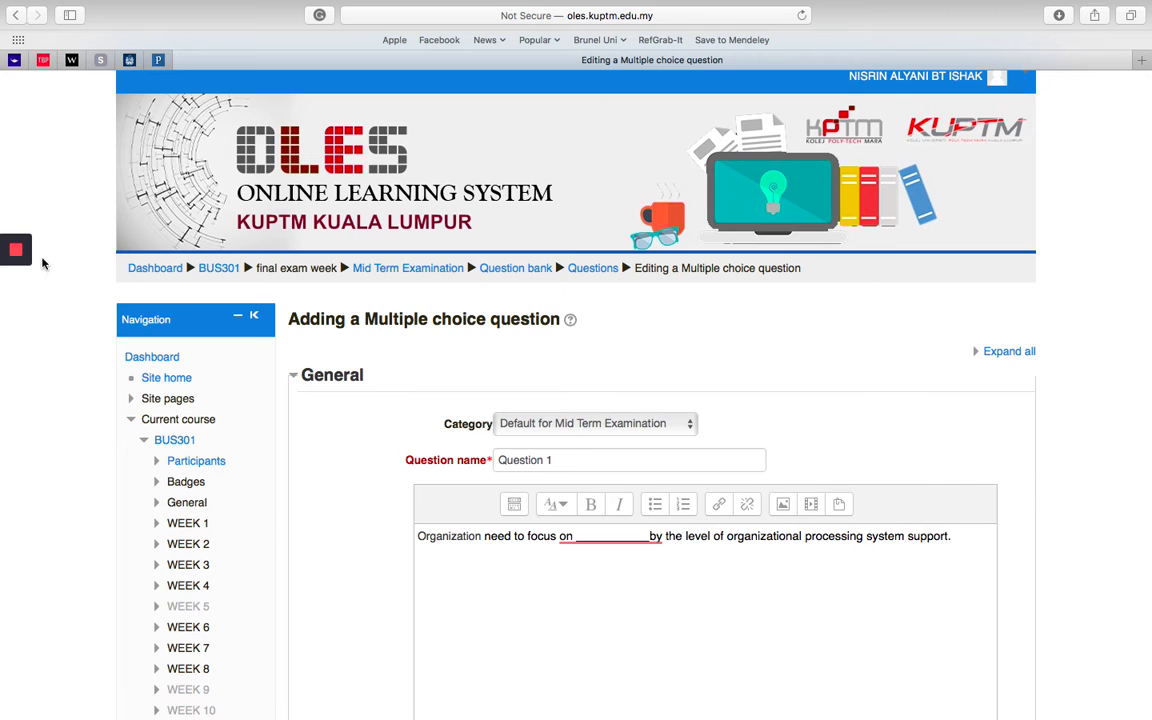
click(16, 315)
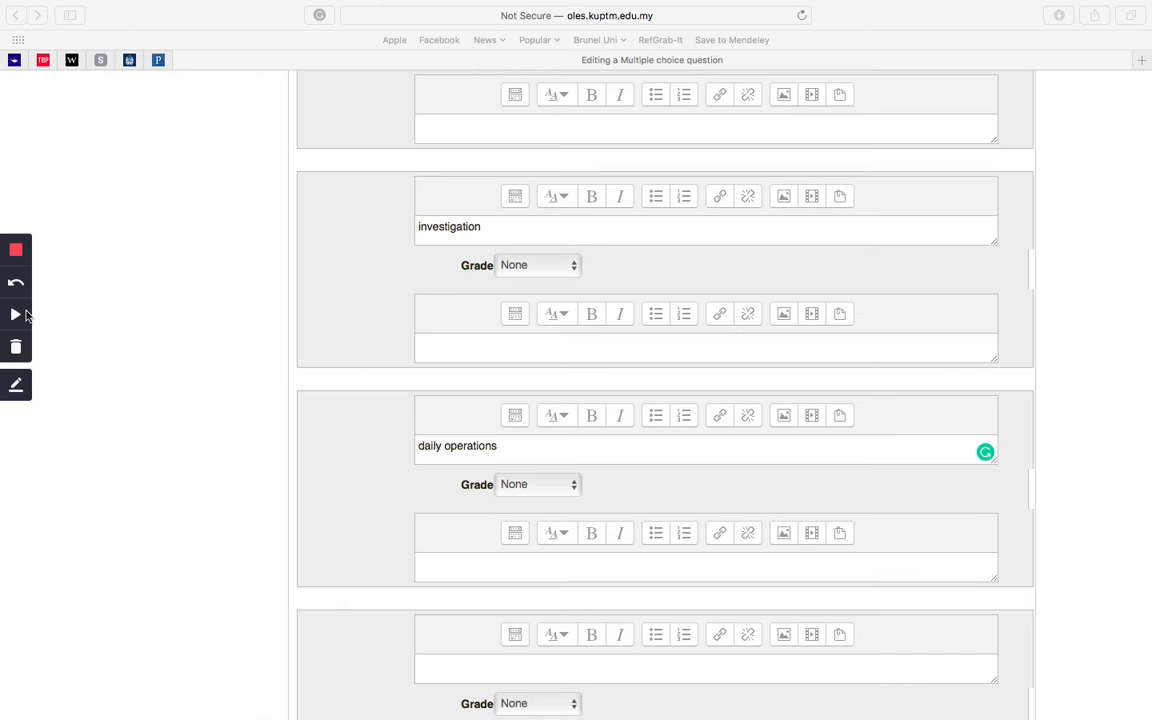
click(24, 315)
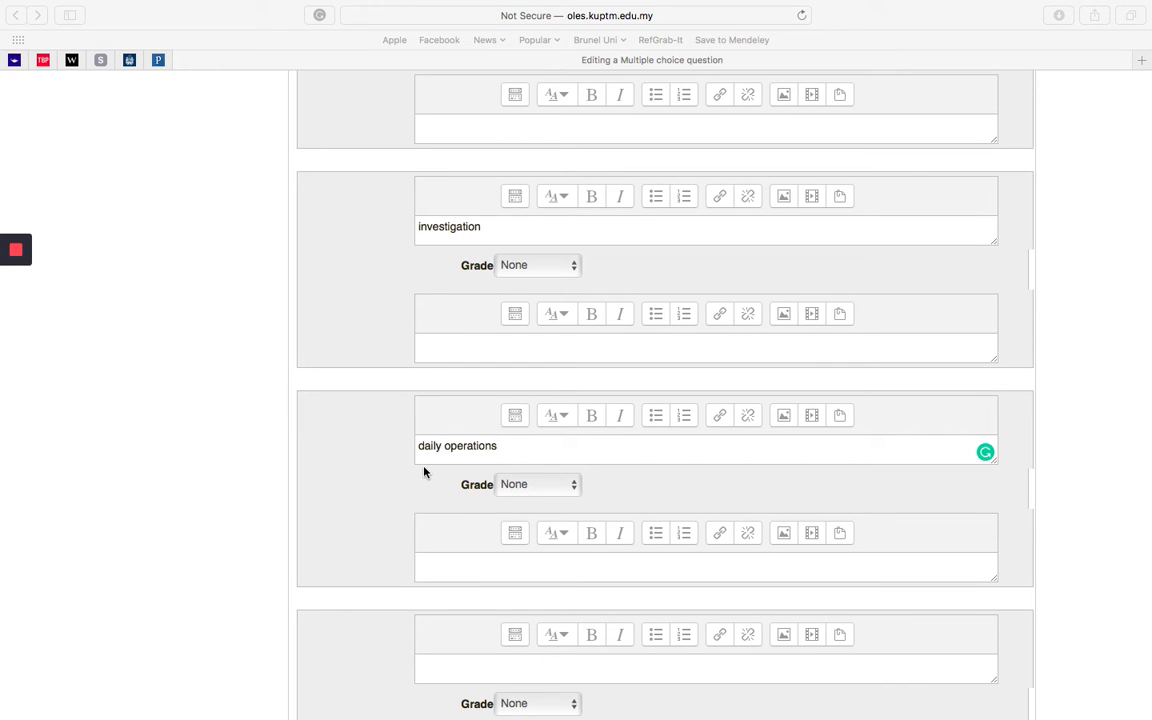
click(545, 491)
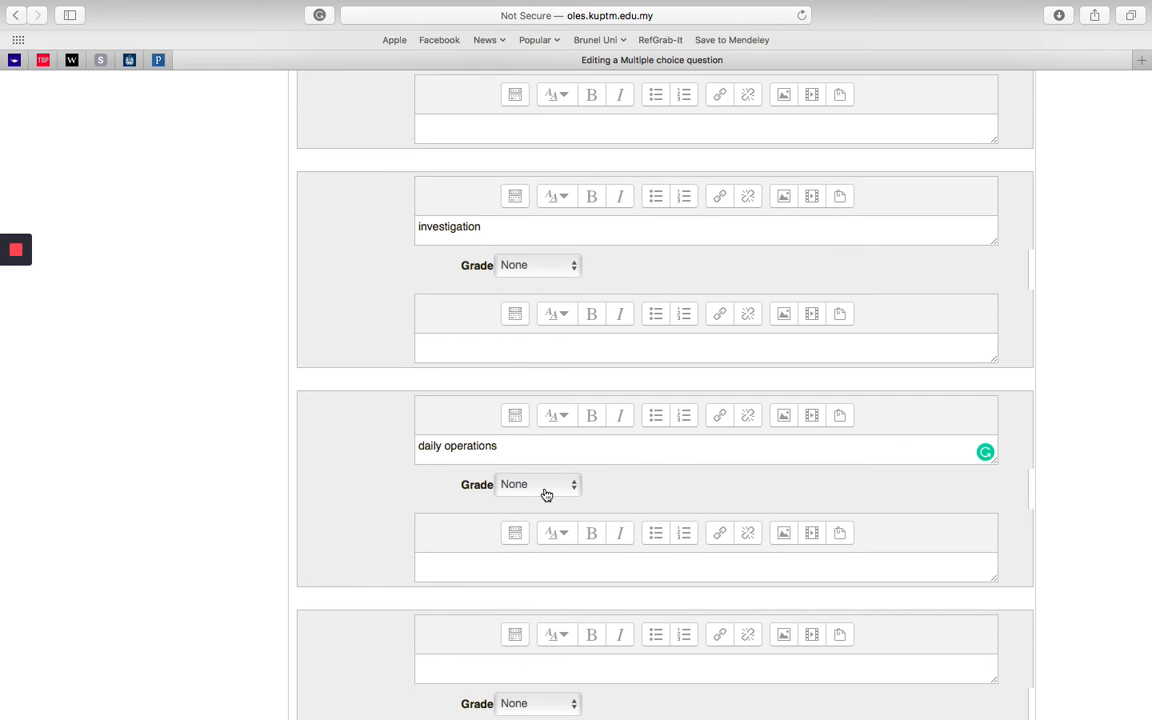
click(545, 491)
click(515, 506)
Step: Examine the feedback fields of the individual answer choices and the Combined feedback settings of the question
scroll(609, 500, up, 5)
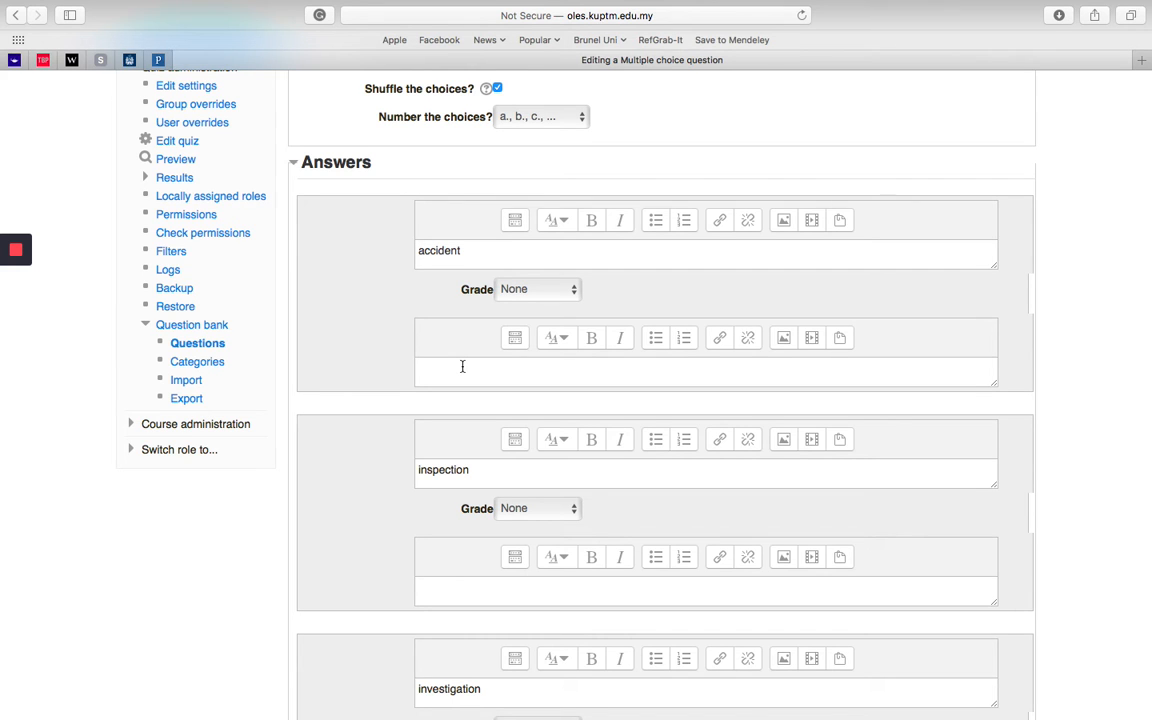
click(462, 367)
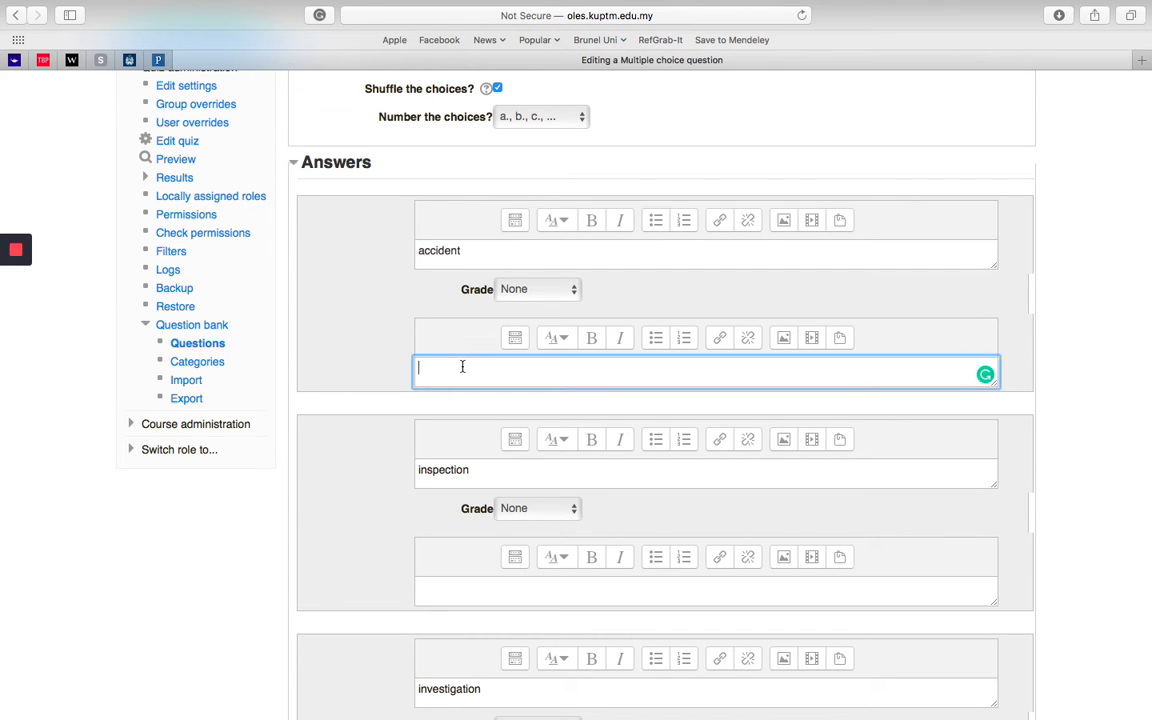
click(459, 589)
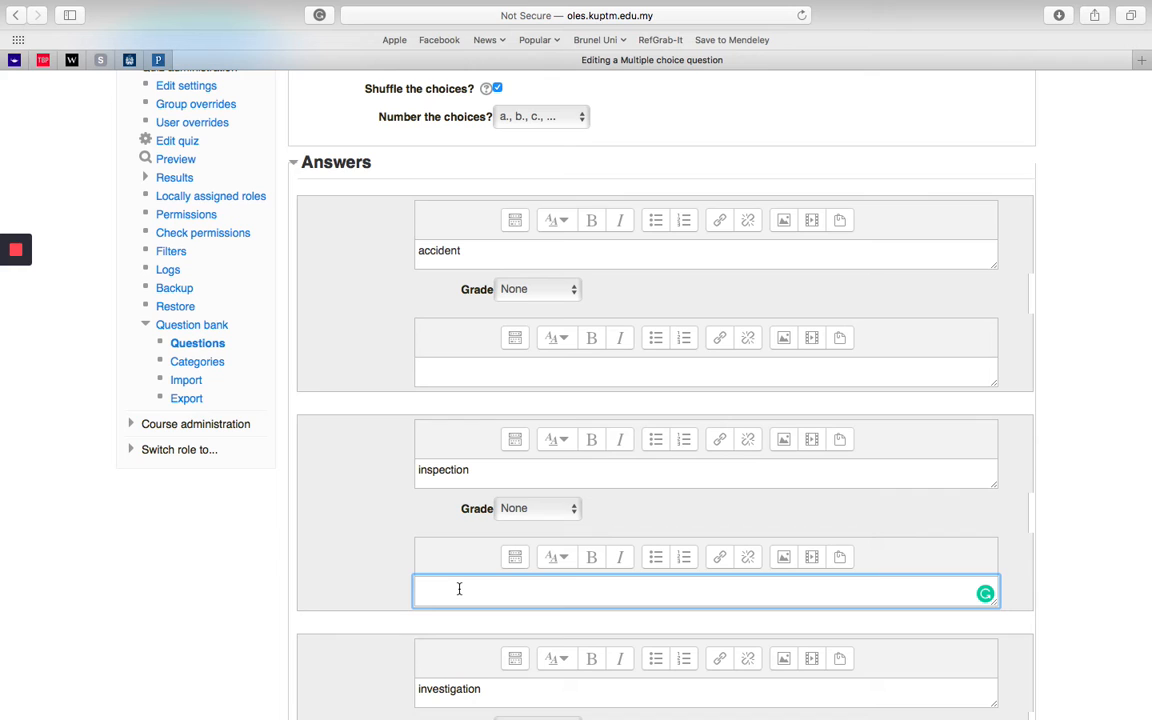
click(398, 549)
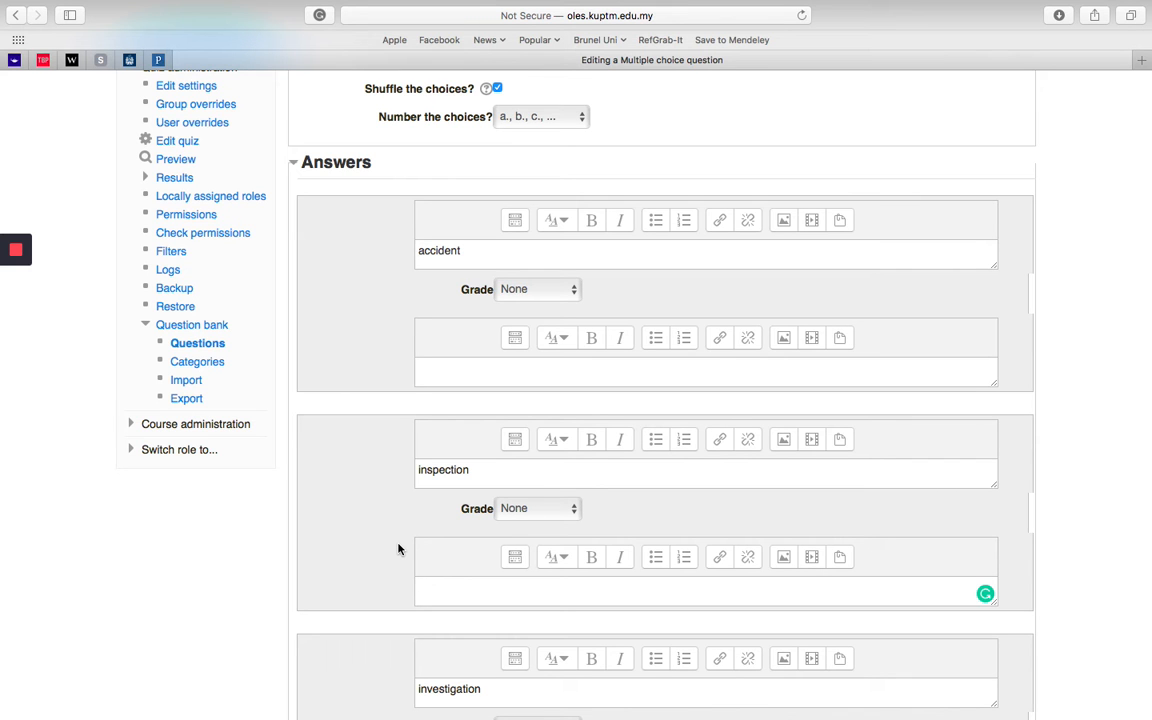
scroll(398, 549, down, 5)
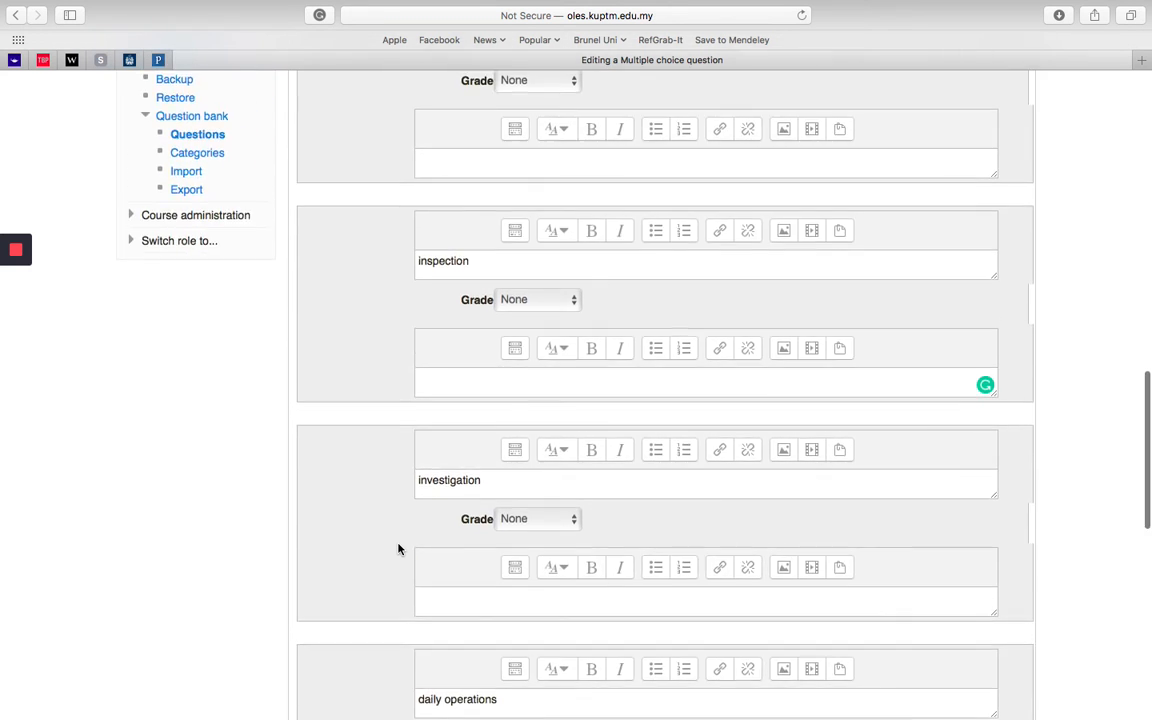
scroll(398, 549, down, 10)
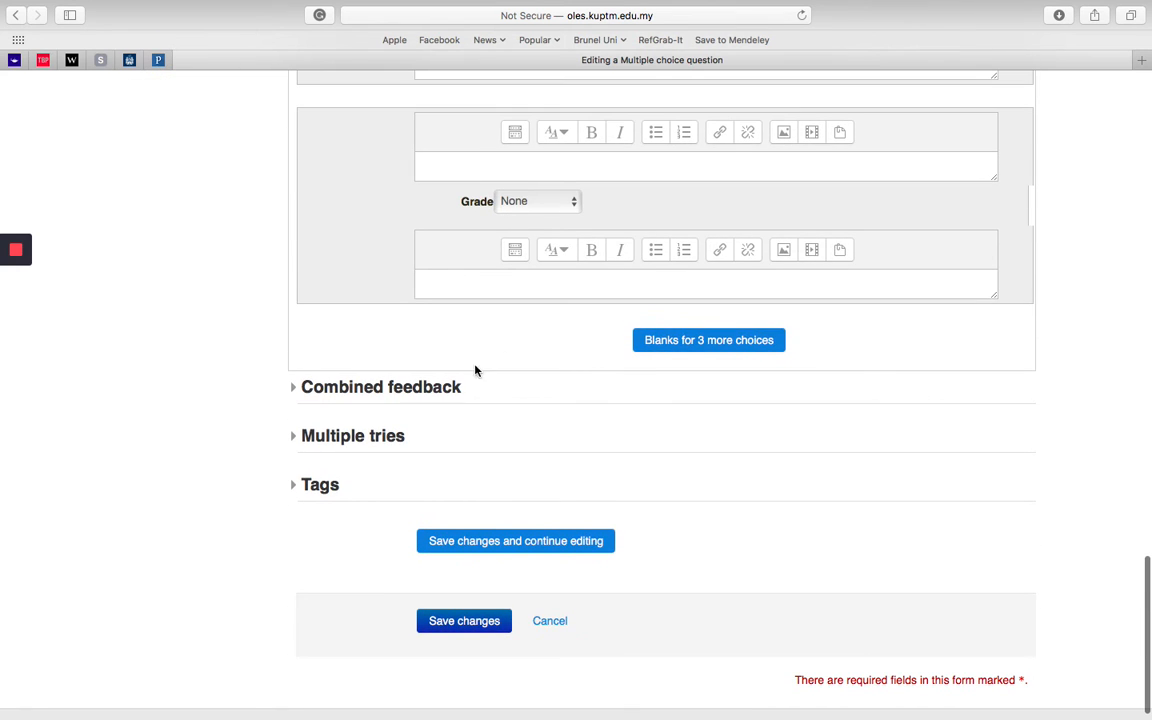
click(294, 396)
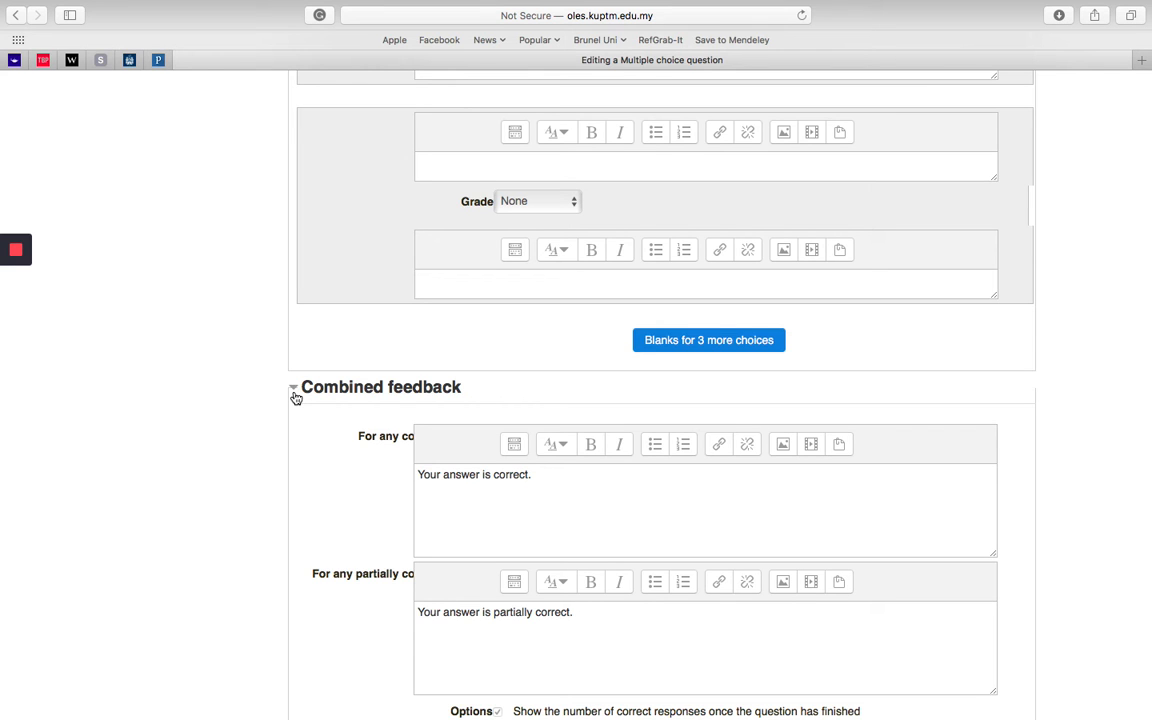
scroll(244, 442, down, 2)
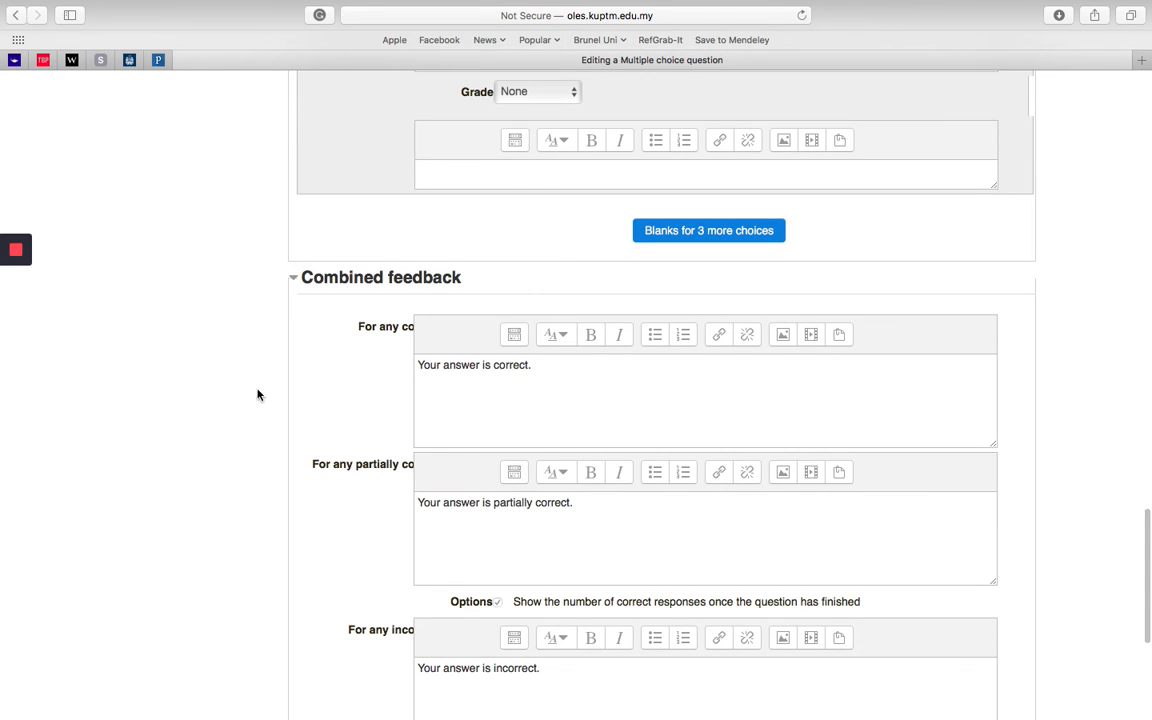
click(295, 278)
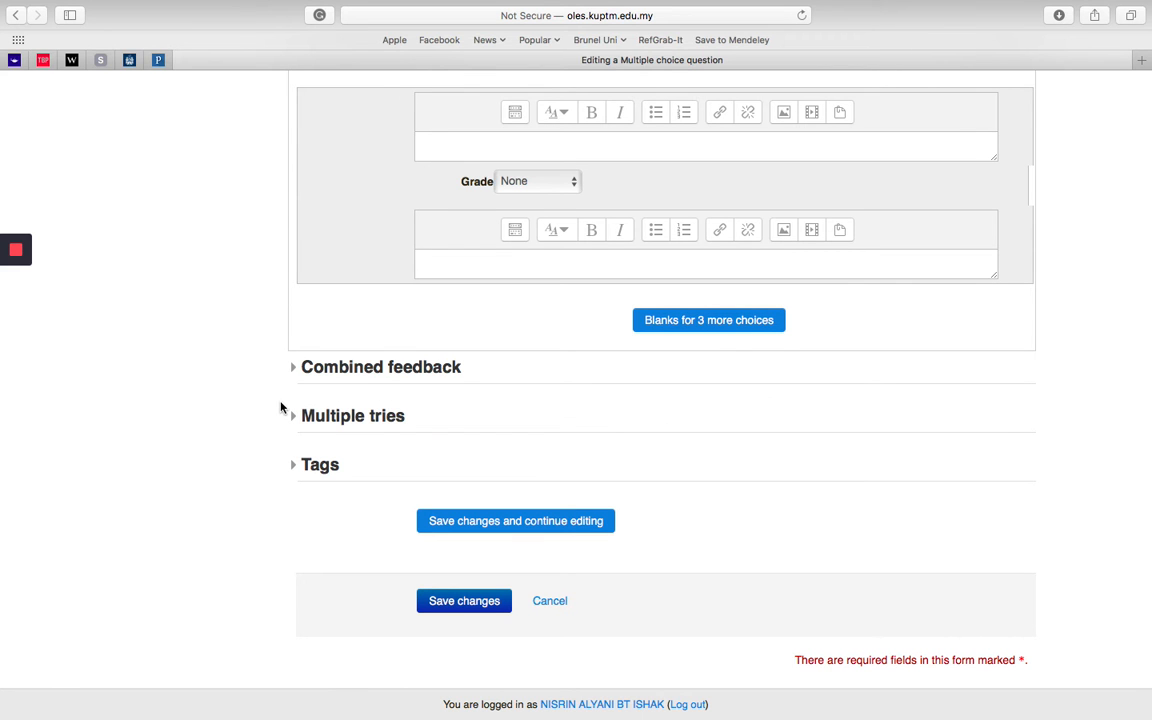
Step: Set the penalty for each incorrect try to 0% in the question's Multiple tries settings
click(294, 417)
scroll(270, 548, down, 5)
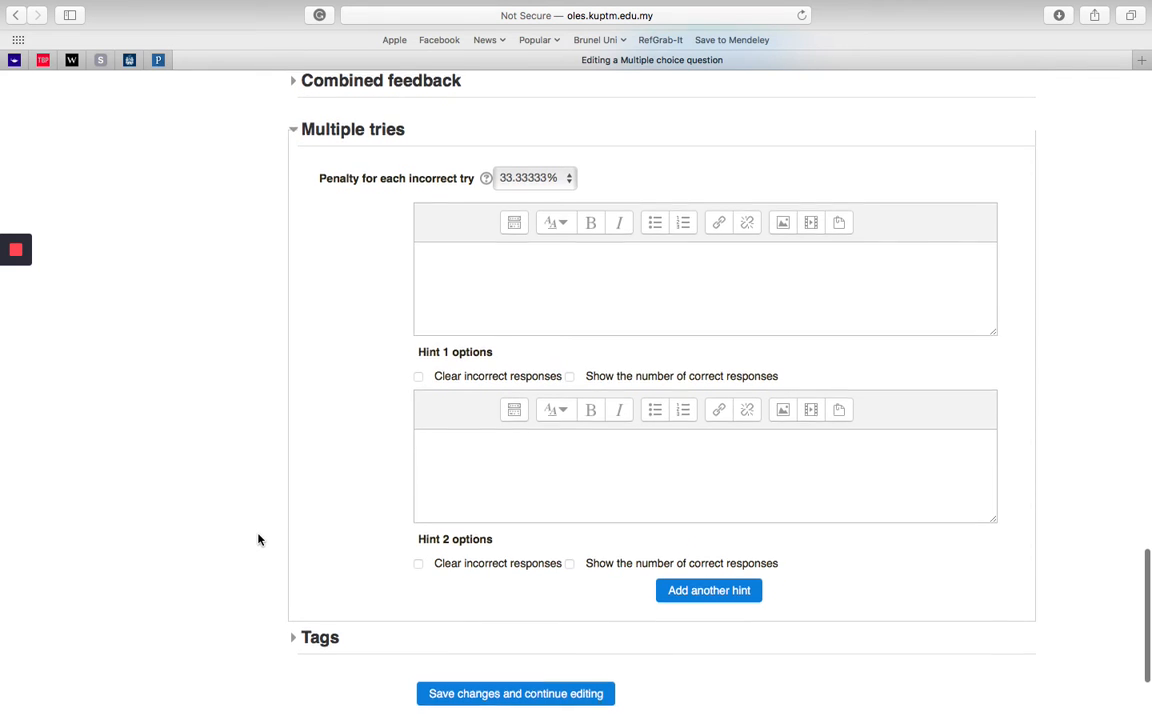
scroll(258, 540, up, 1)
click(560, 221)
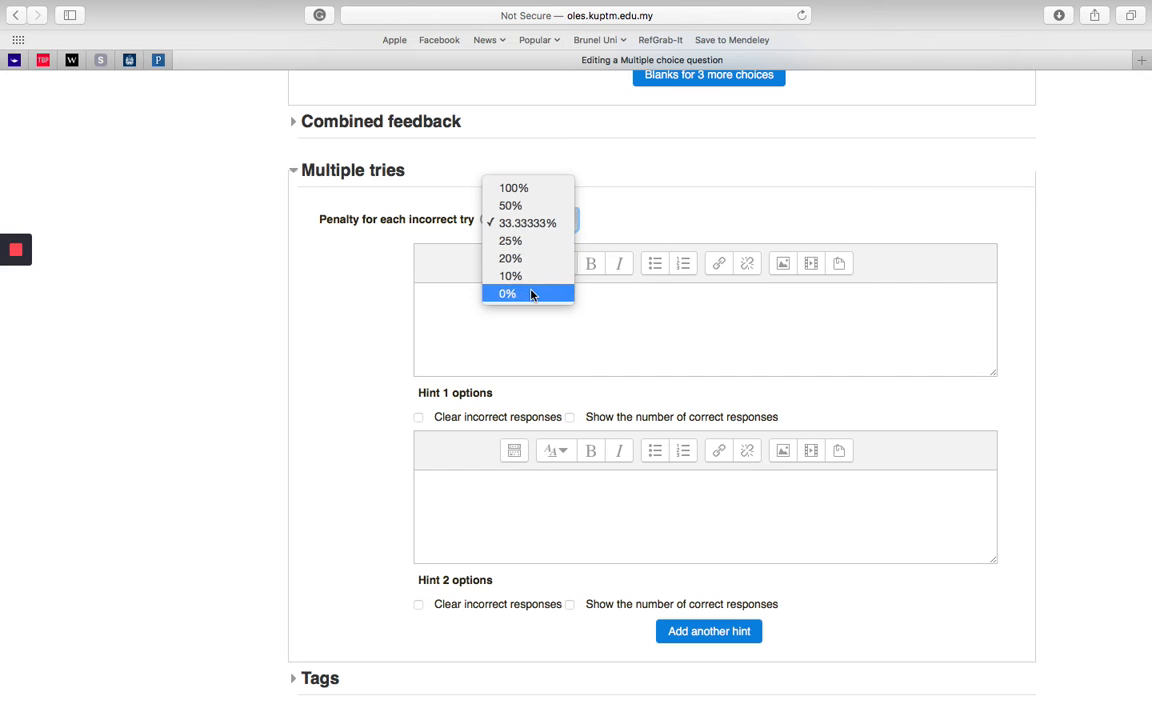
click(520, 187)
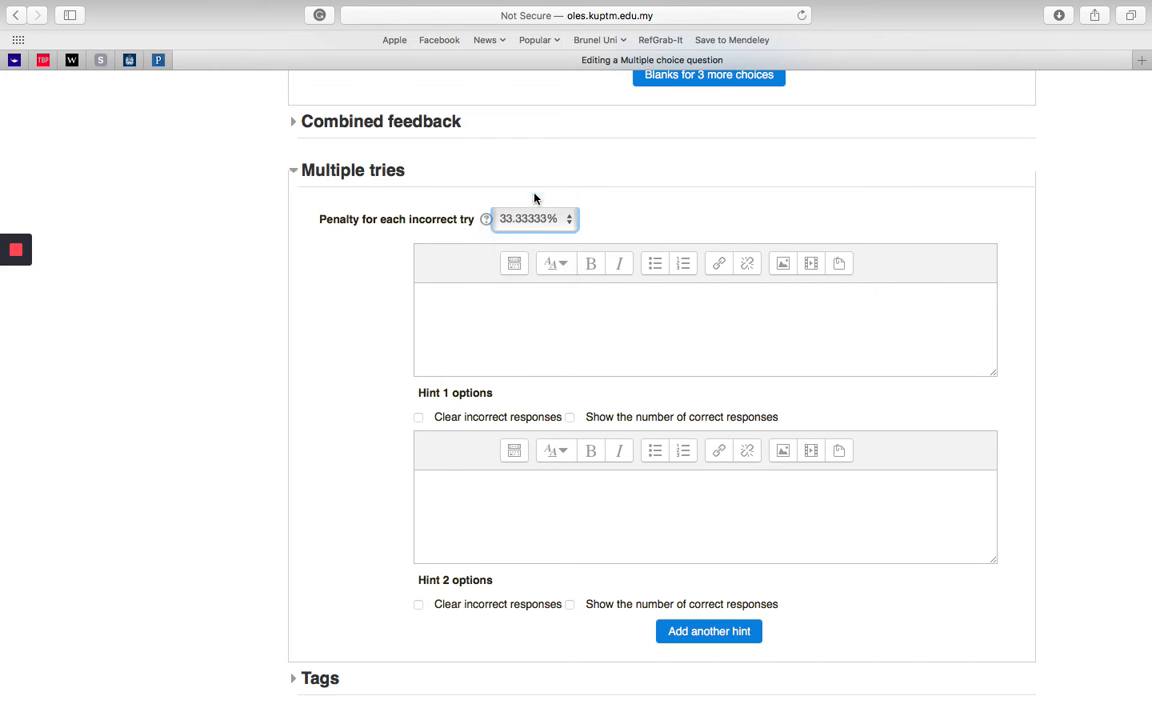
click(538, 222)
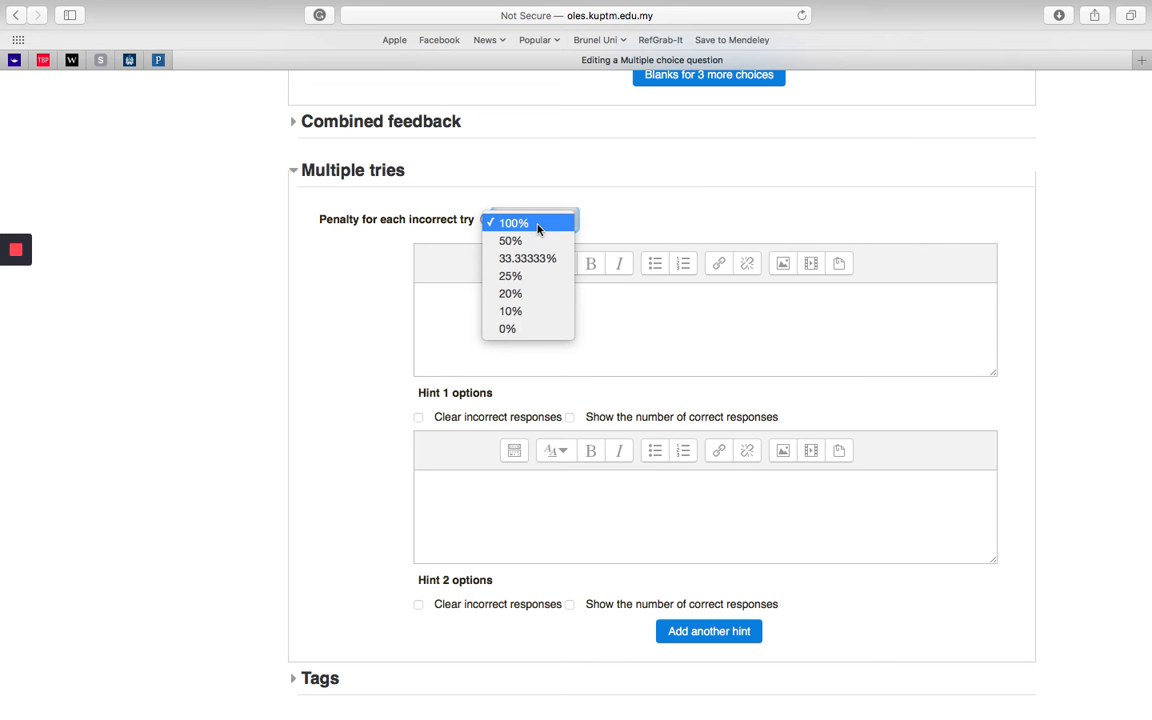
click(510, 328)
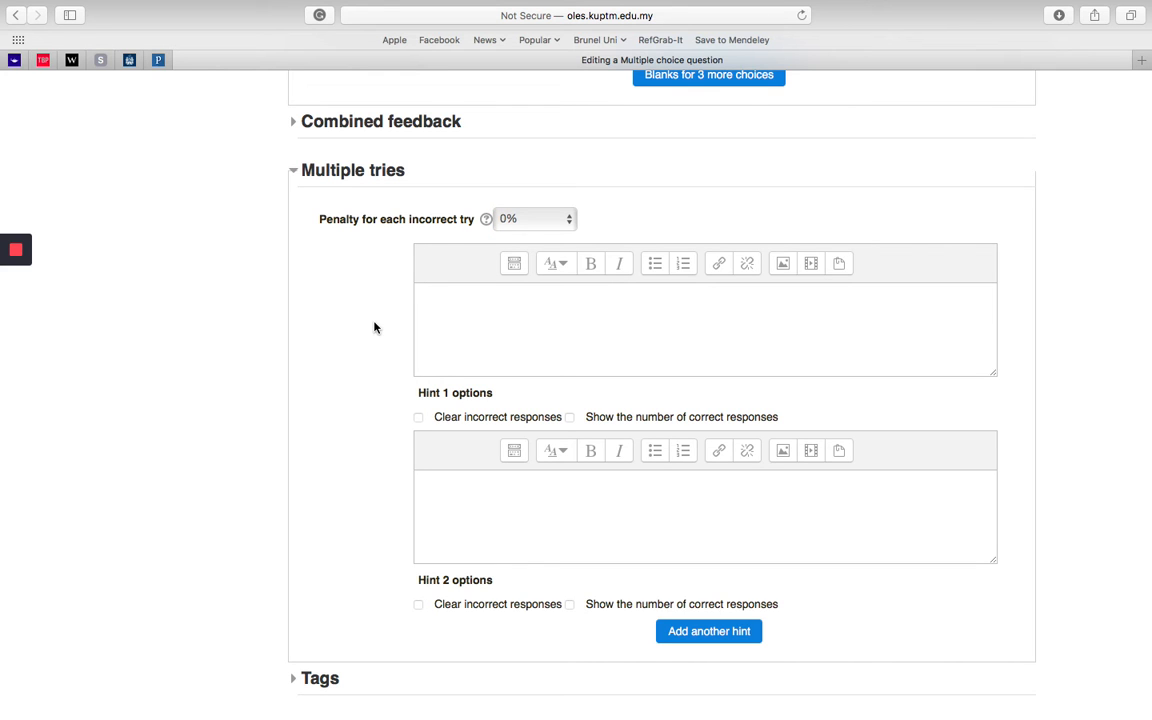
Step: Save the finished multiple choice question to the Mid Term Examination quiz
scroll(231, 406, down, 3)
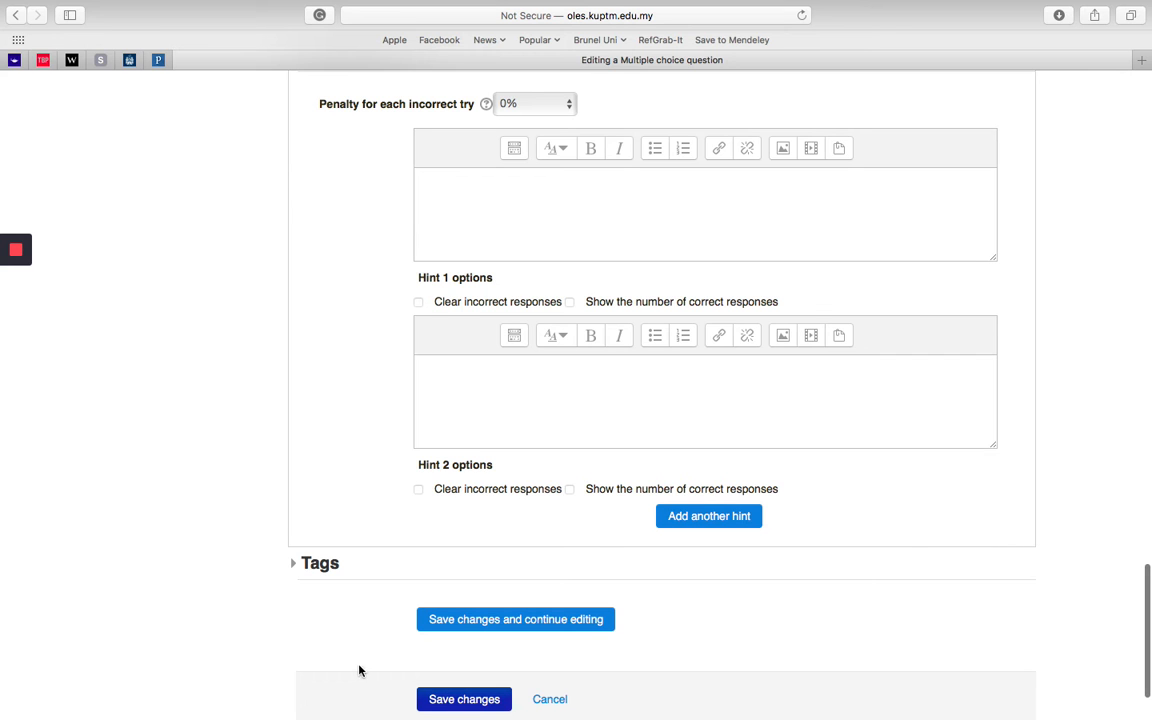
scroll(470, 690, down, 2)
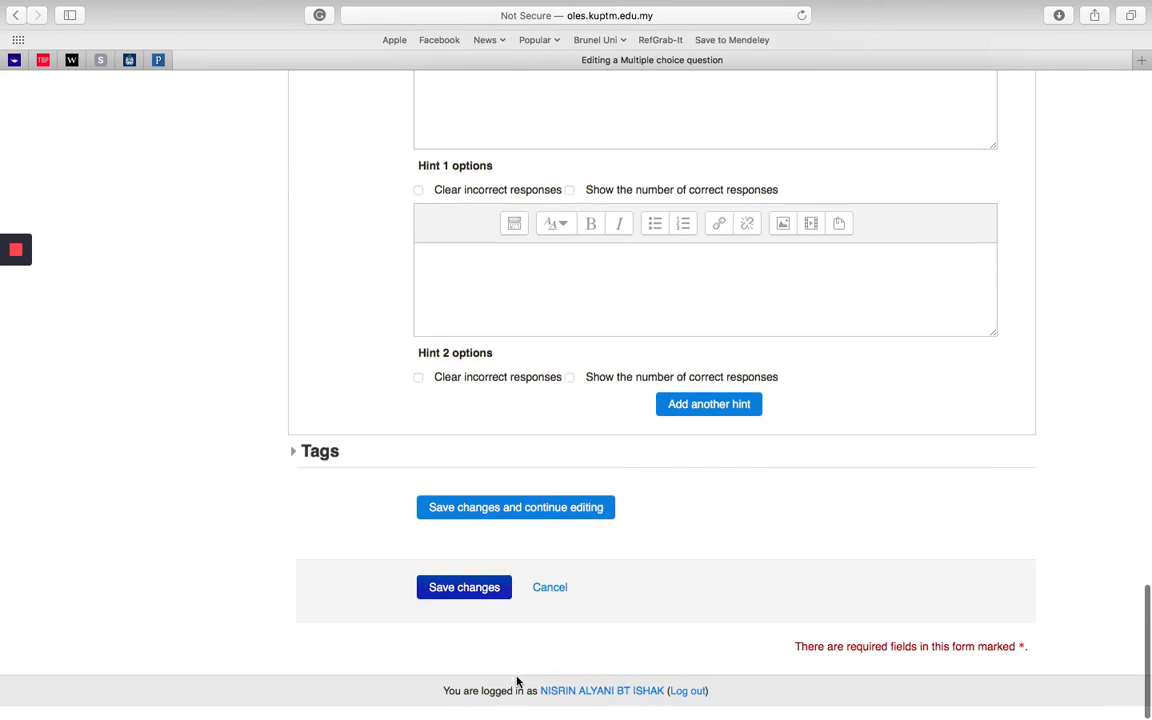
click(530, 602)
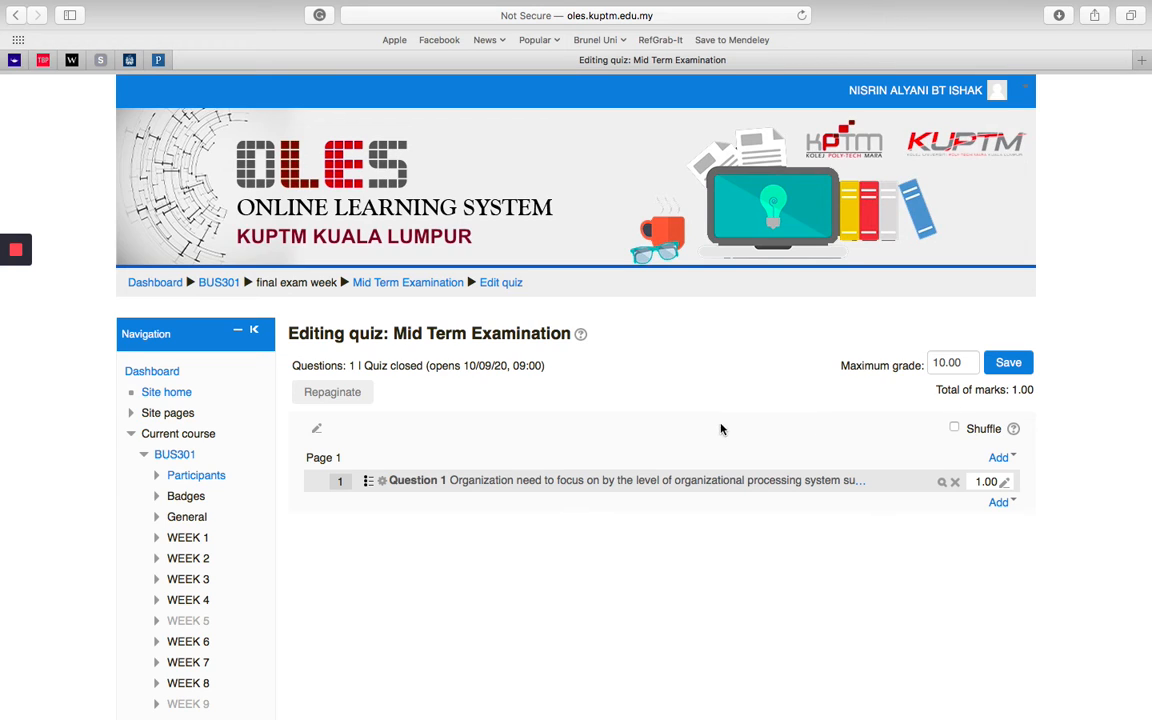
Step: Give the quiz section the heading "Part A: Multiple Choice"
click(1000, 457)
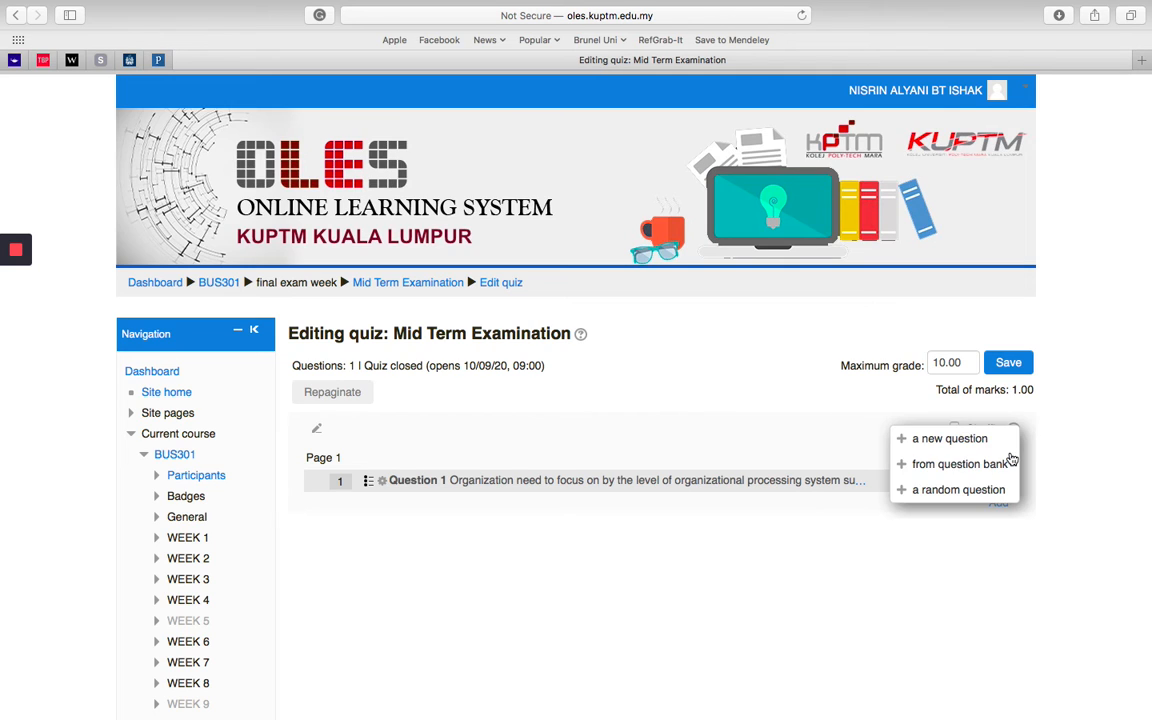
click(798, 418)
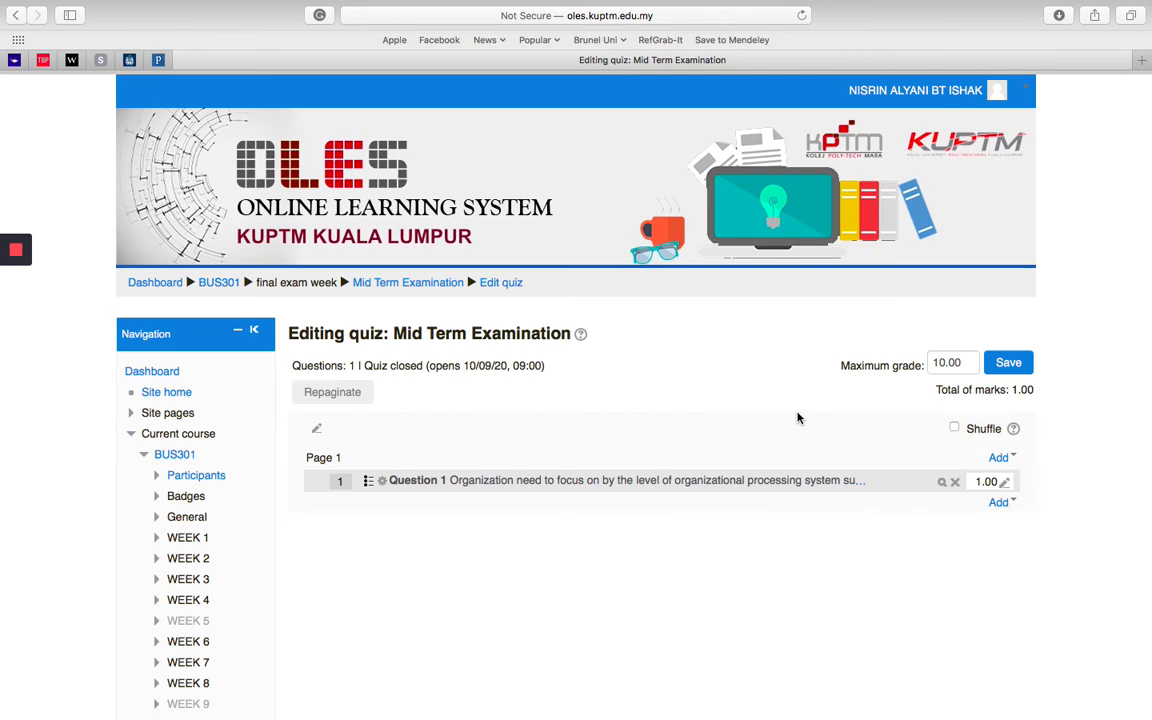
click(318, 431)
text(P)
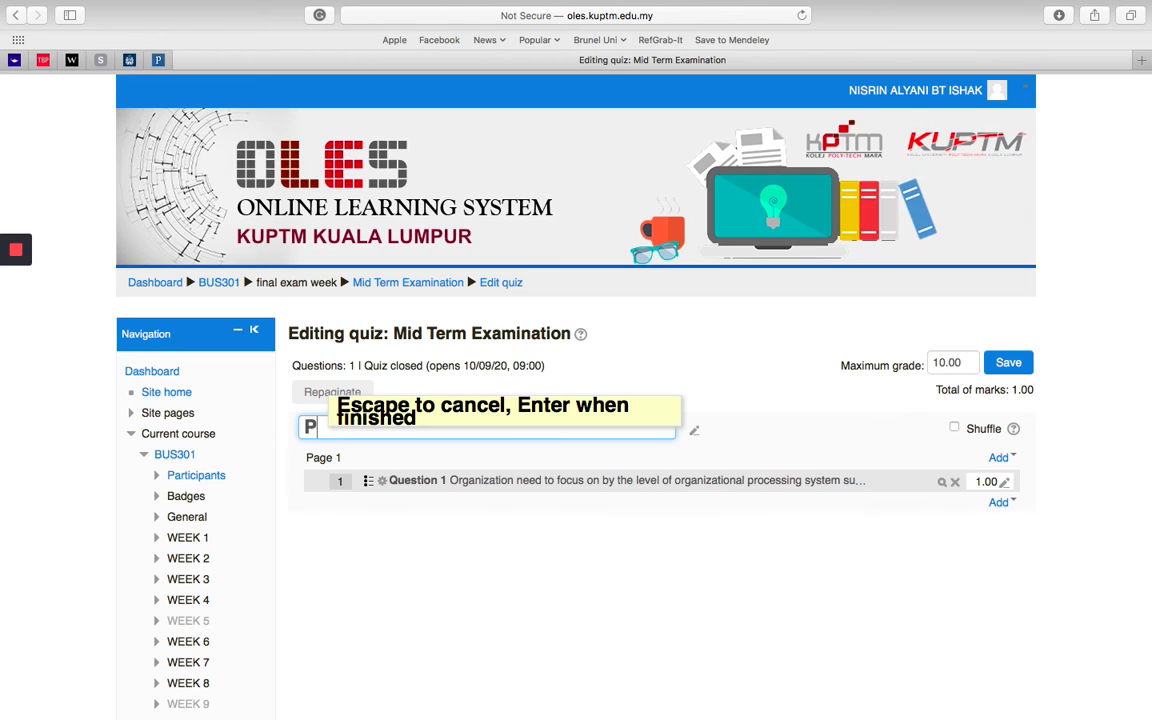
text(art A: Multiple)
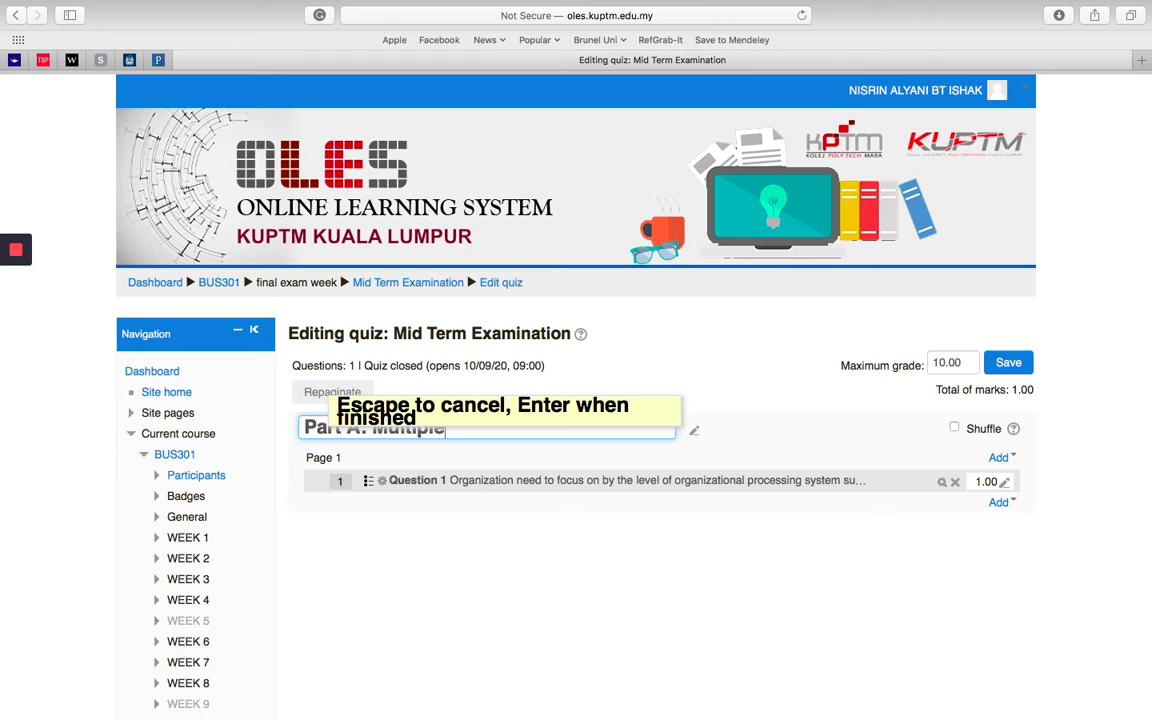
text( Choice)
key(Return)
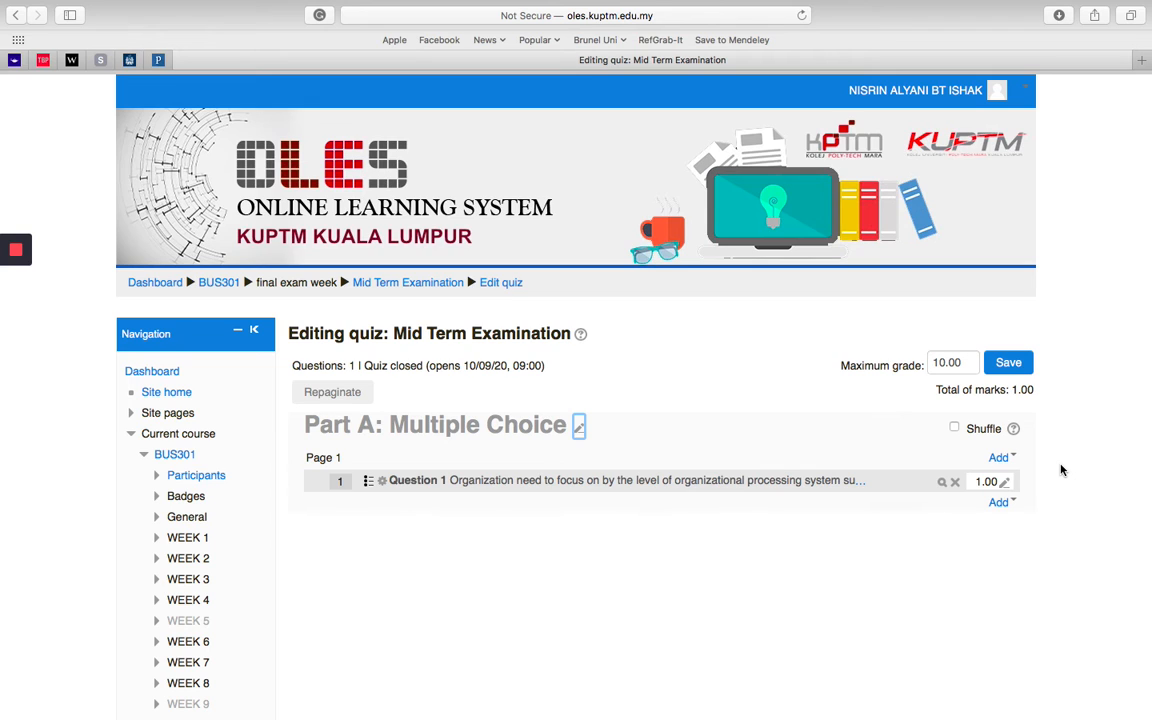
Step: Add a new multiple choice question after Question 1 and name it "Question 2"
click(1000, 503)
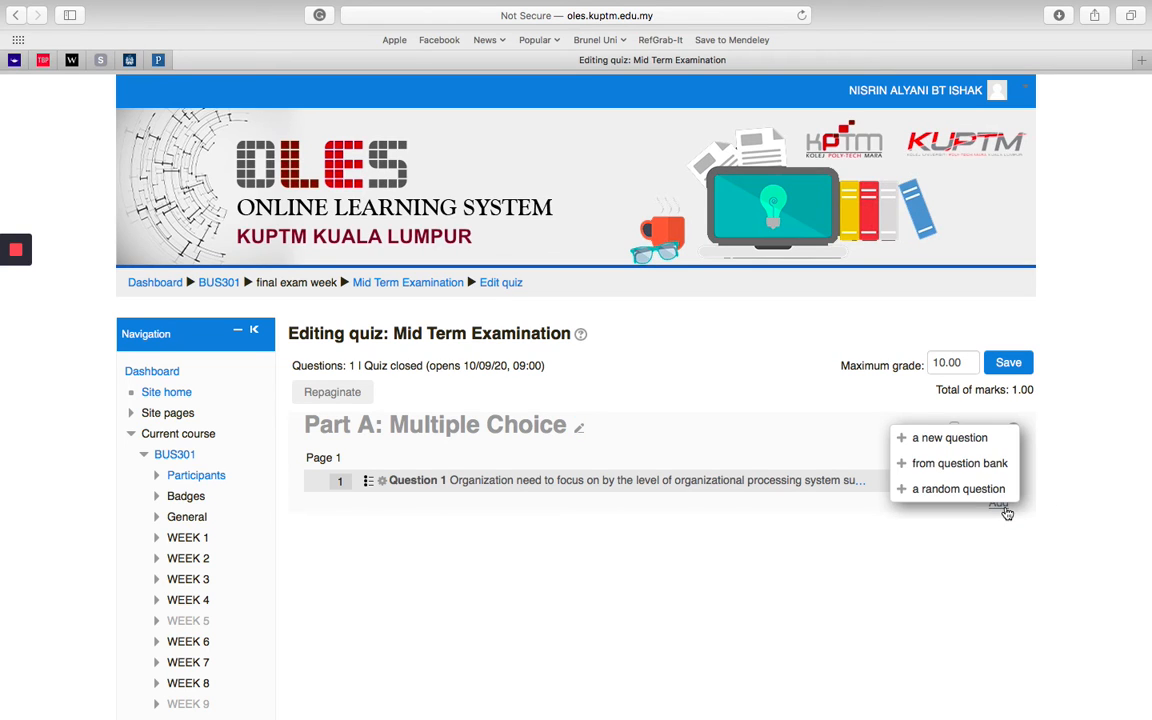
click(986, 441)
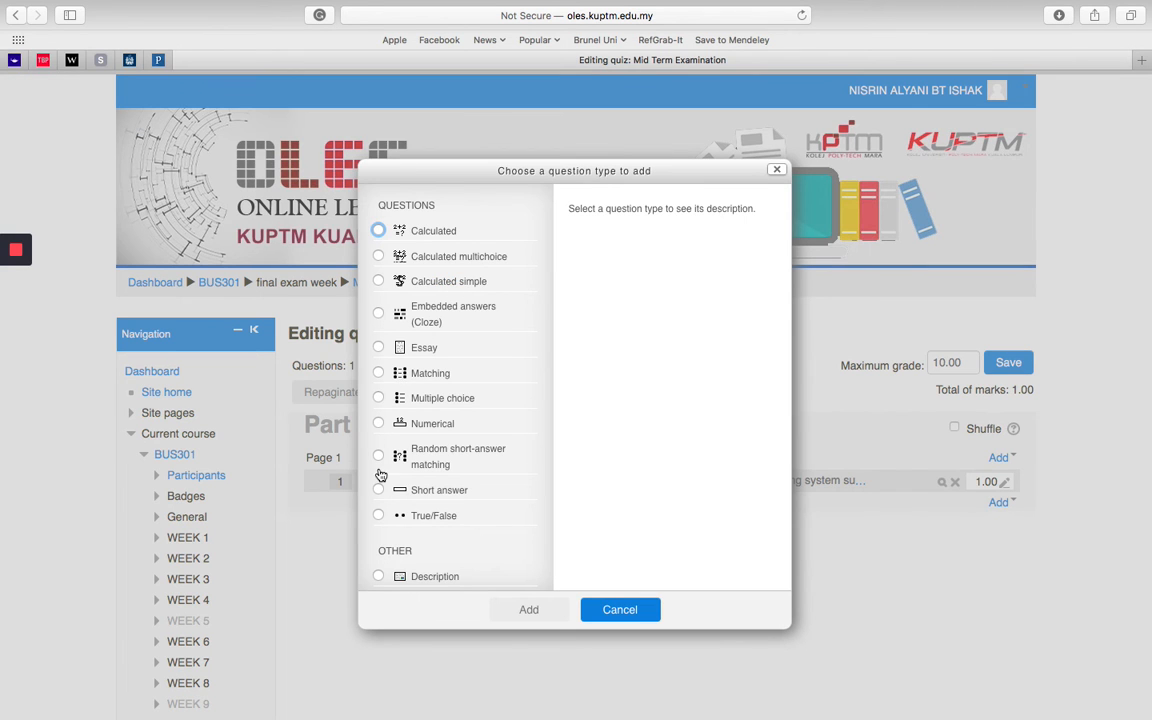
click(379, 398)
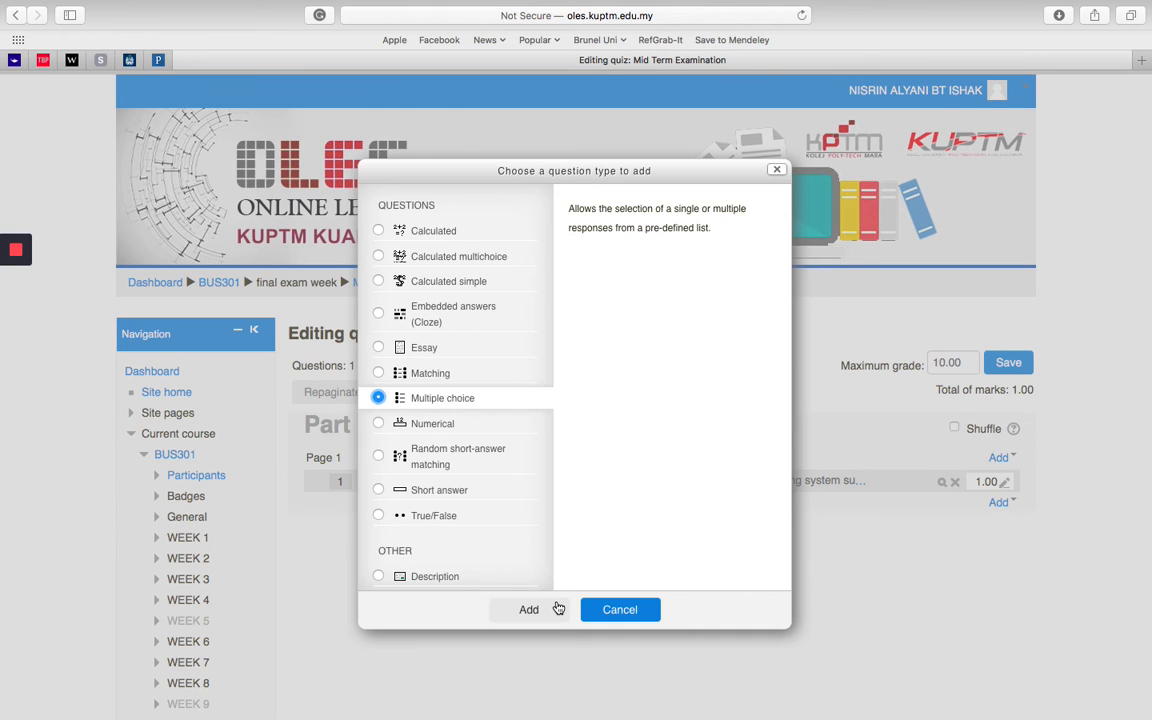
click(555, 609)
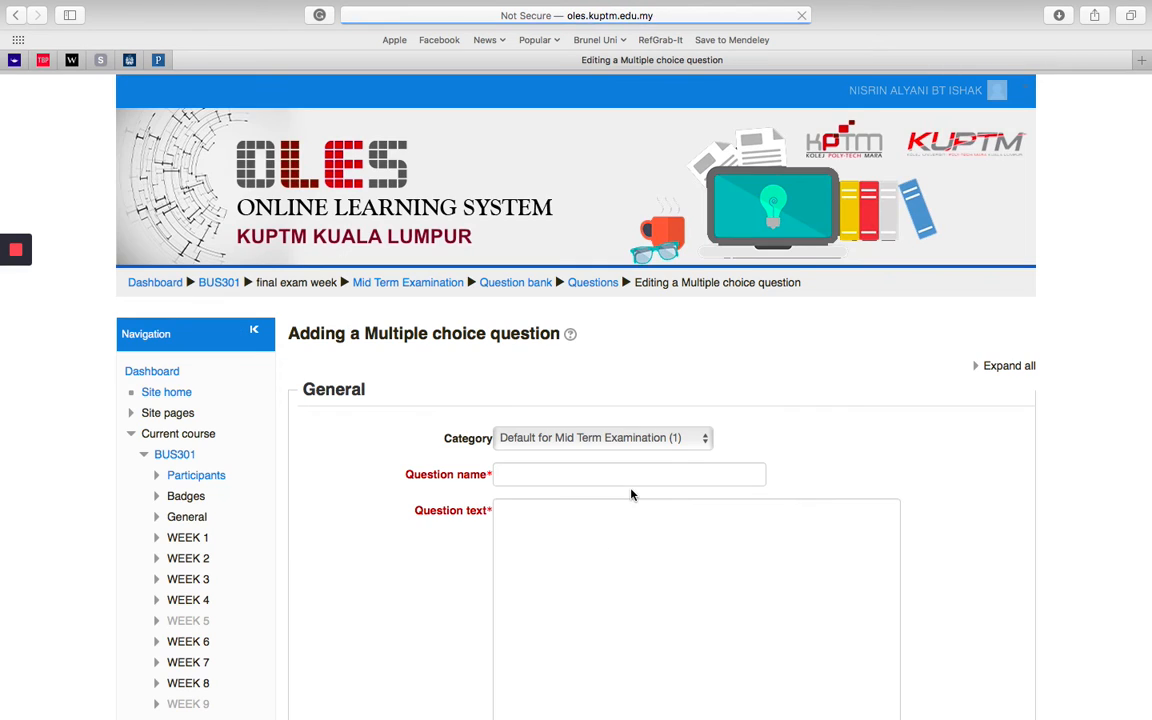
click(533, 474)
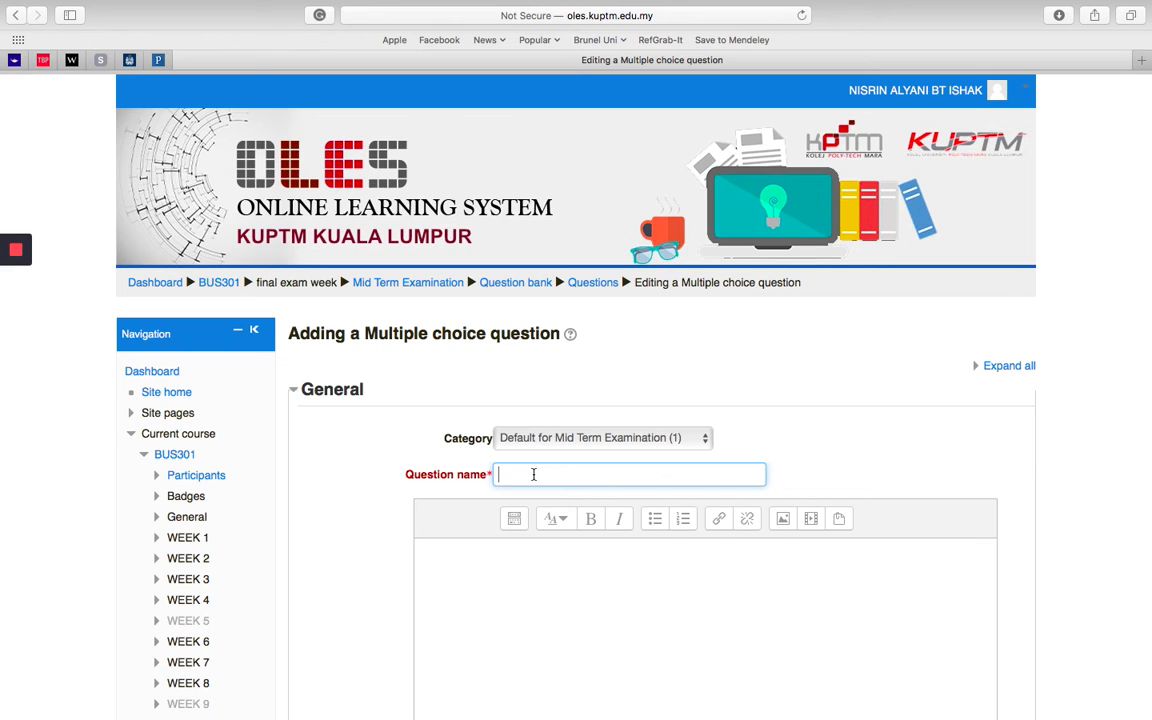
text(Question 2)
Step: Switch to the Word exam paper and copy question 3, "Which is NOT the key relational database terminology?"
click(467, 556)
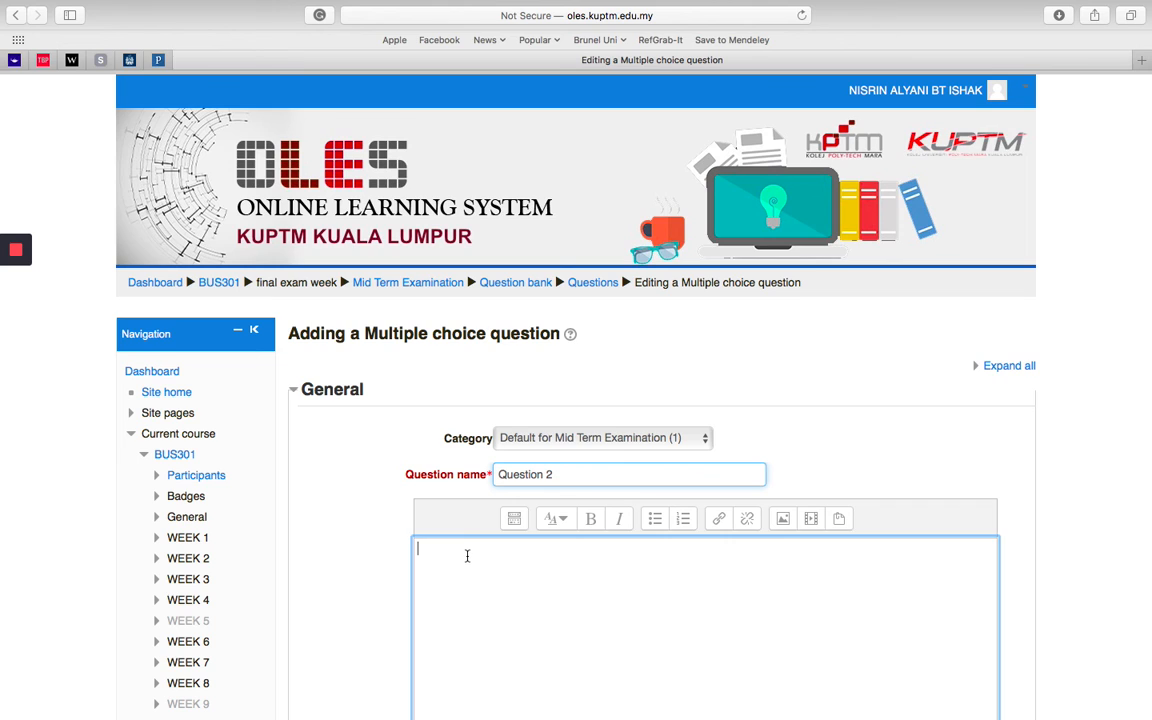
key(ctrl+Left)
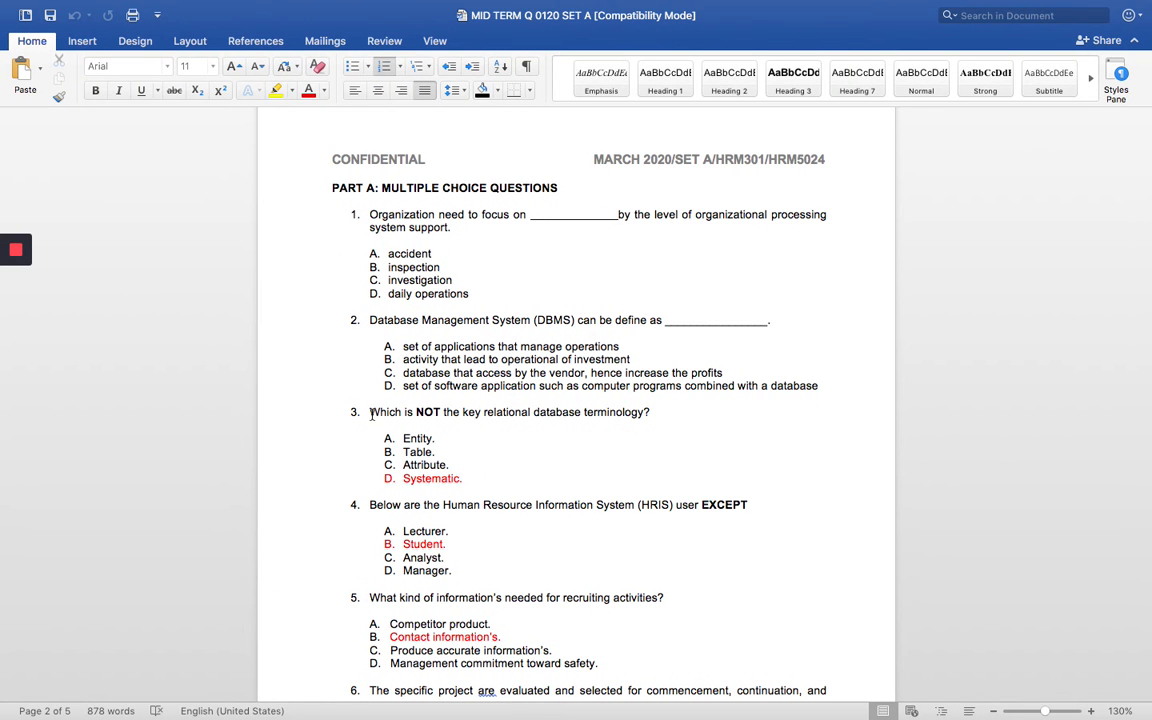
drag(371, 414, 648, 410)
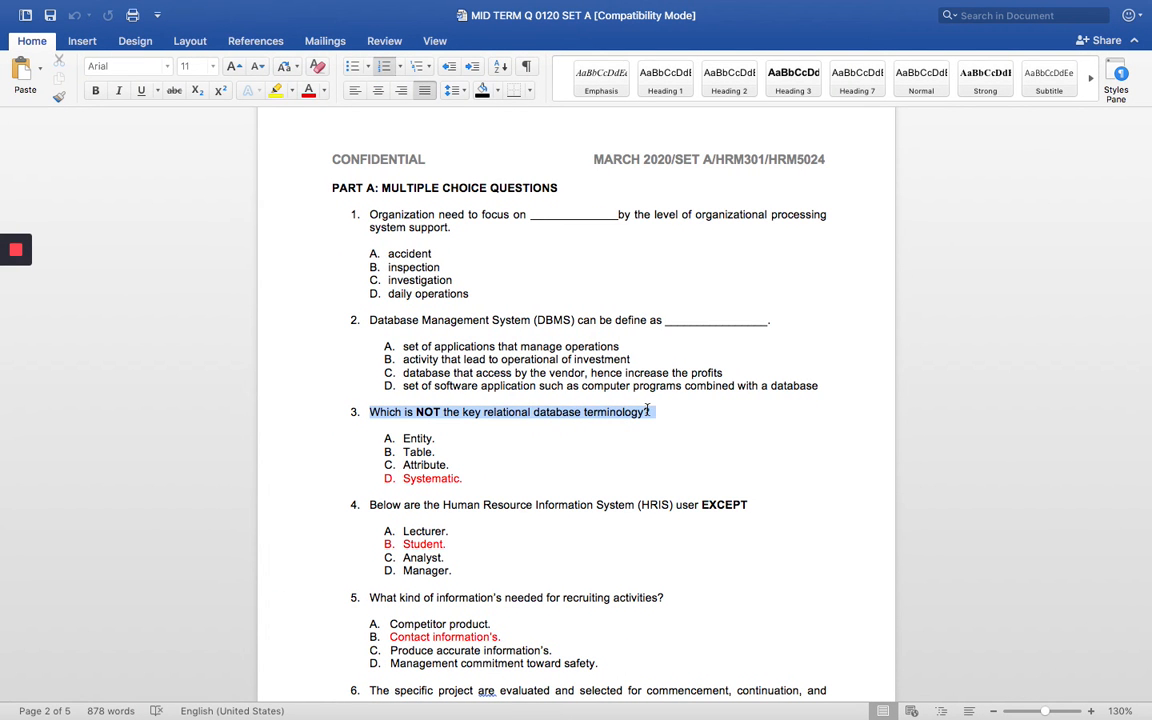
right_click(633, 411)
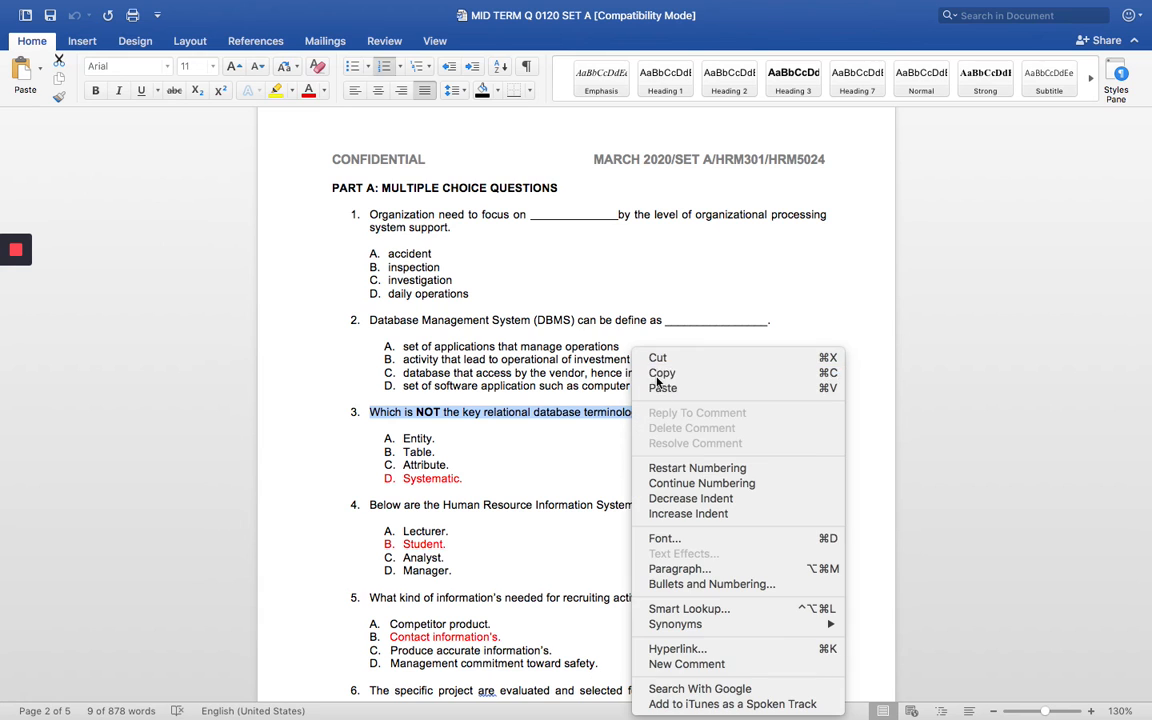
click(661, 373)
Step: Back in the quiz form, enter "What which is NOT the key relational database terminology?" as the question text, with NOT in bold
key(ctrl+Right)
click(493, 567)
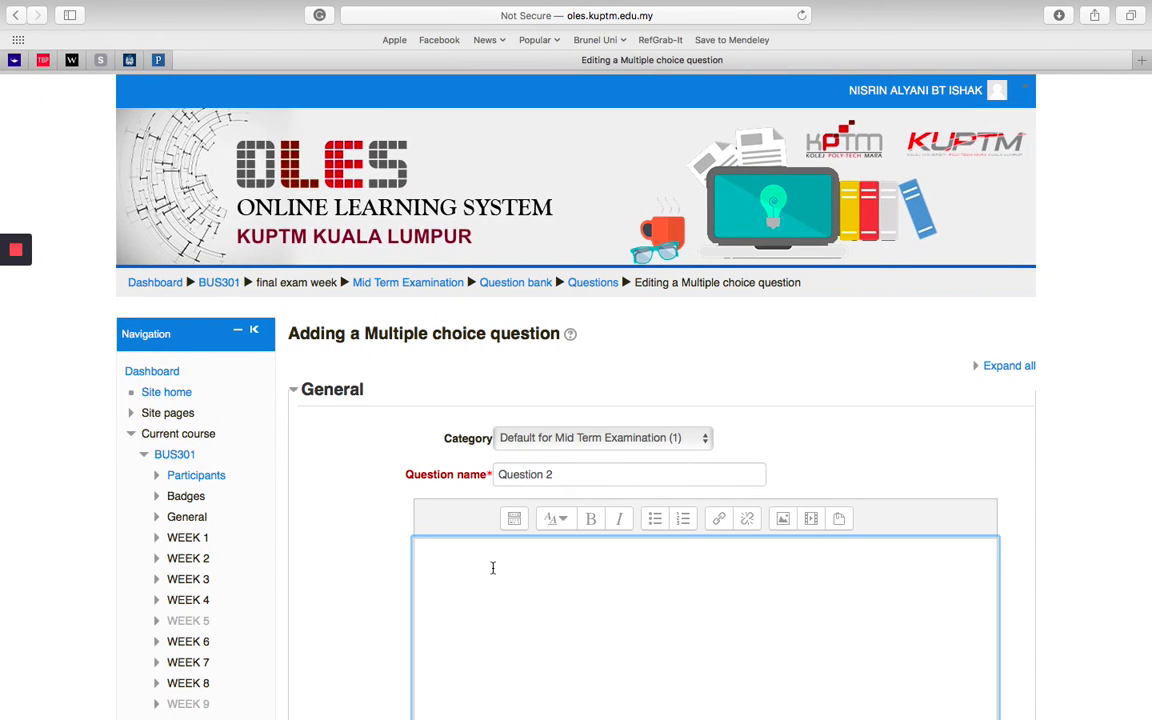
text(What)
key(super+v)
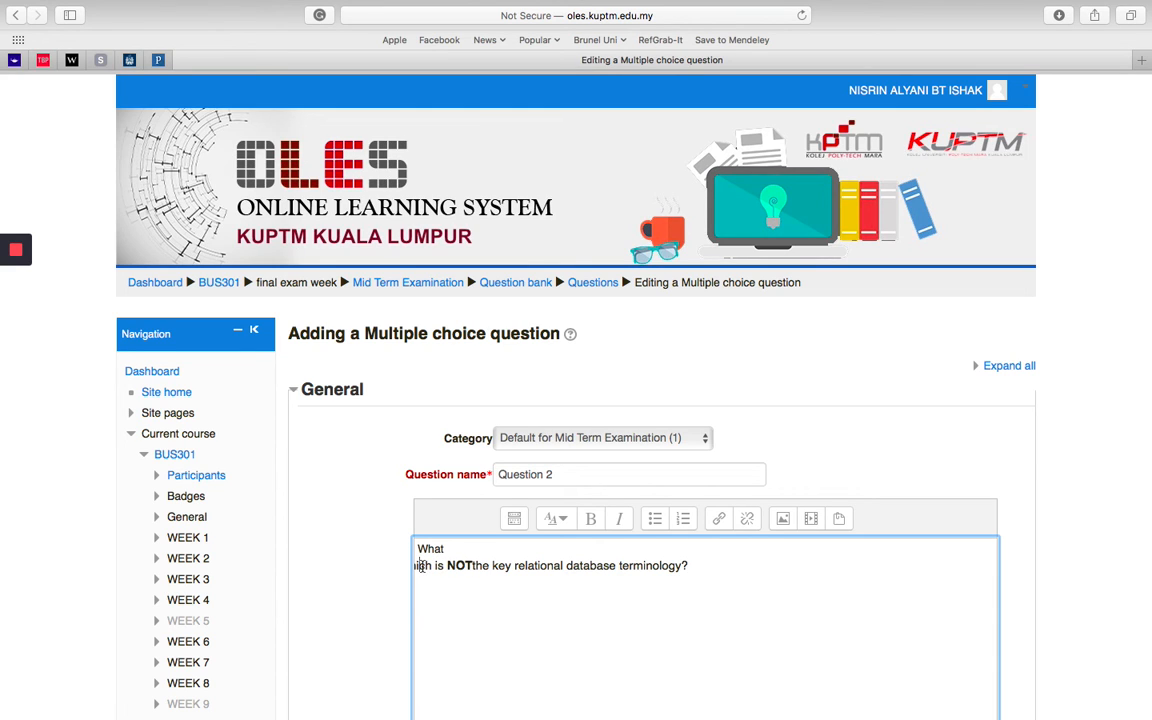
key(BackSpace)
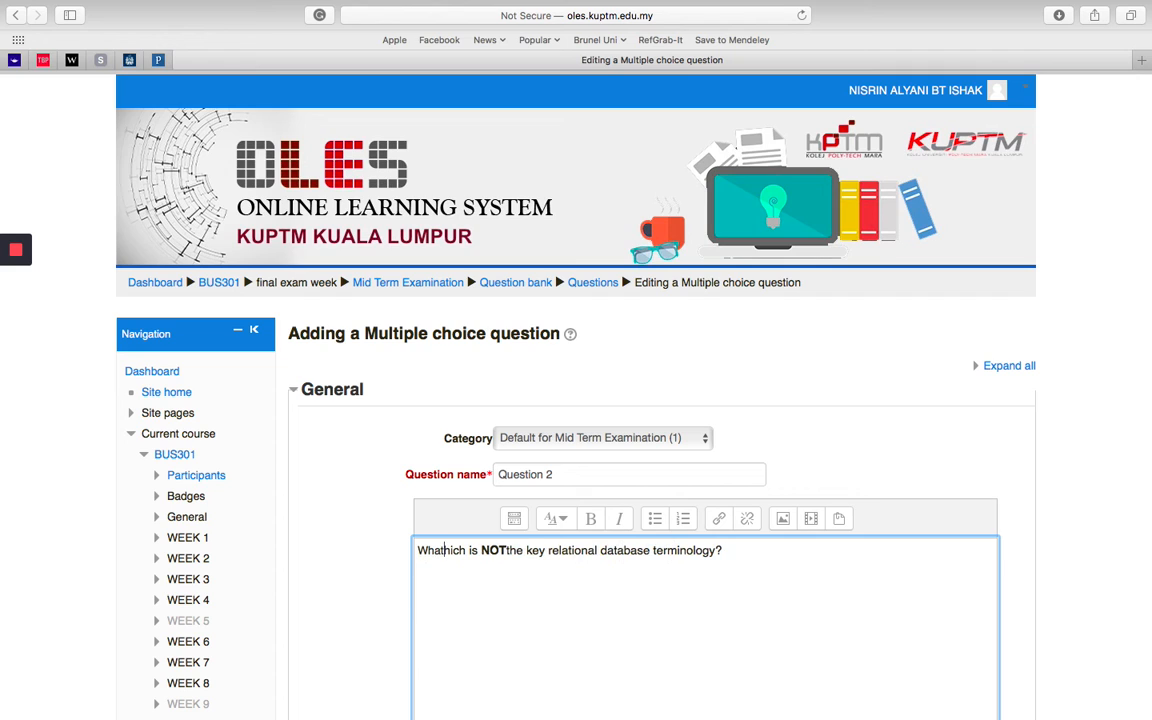
text(w)
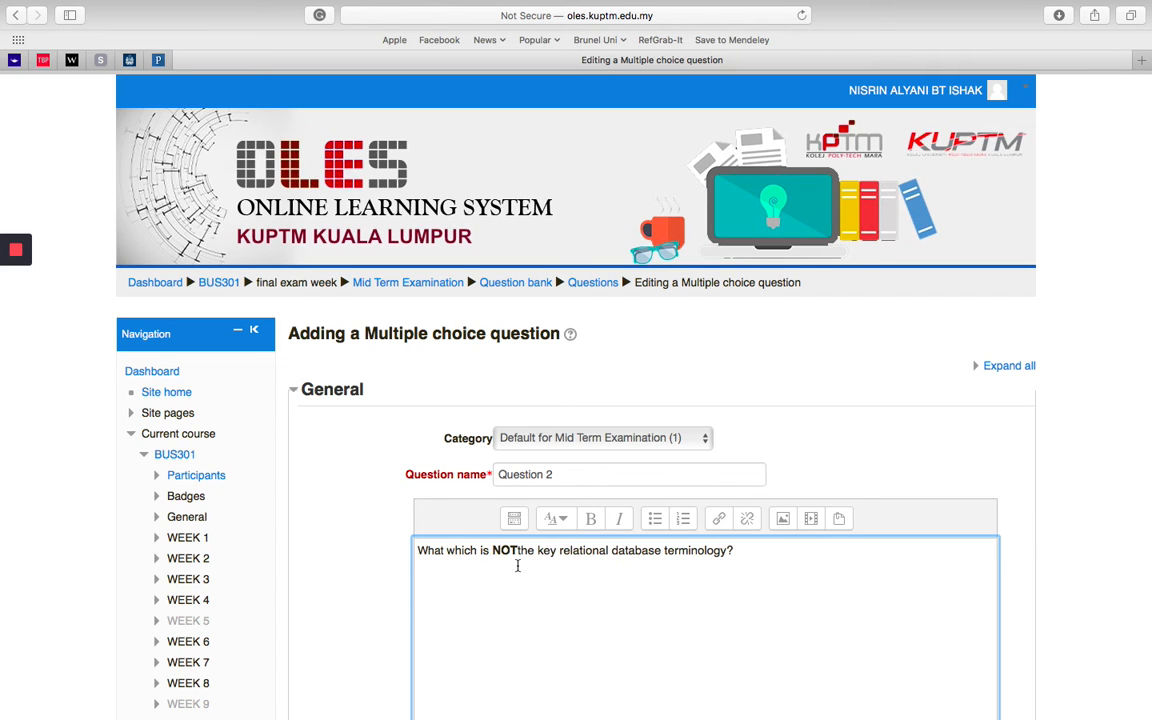
click(517, 551)
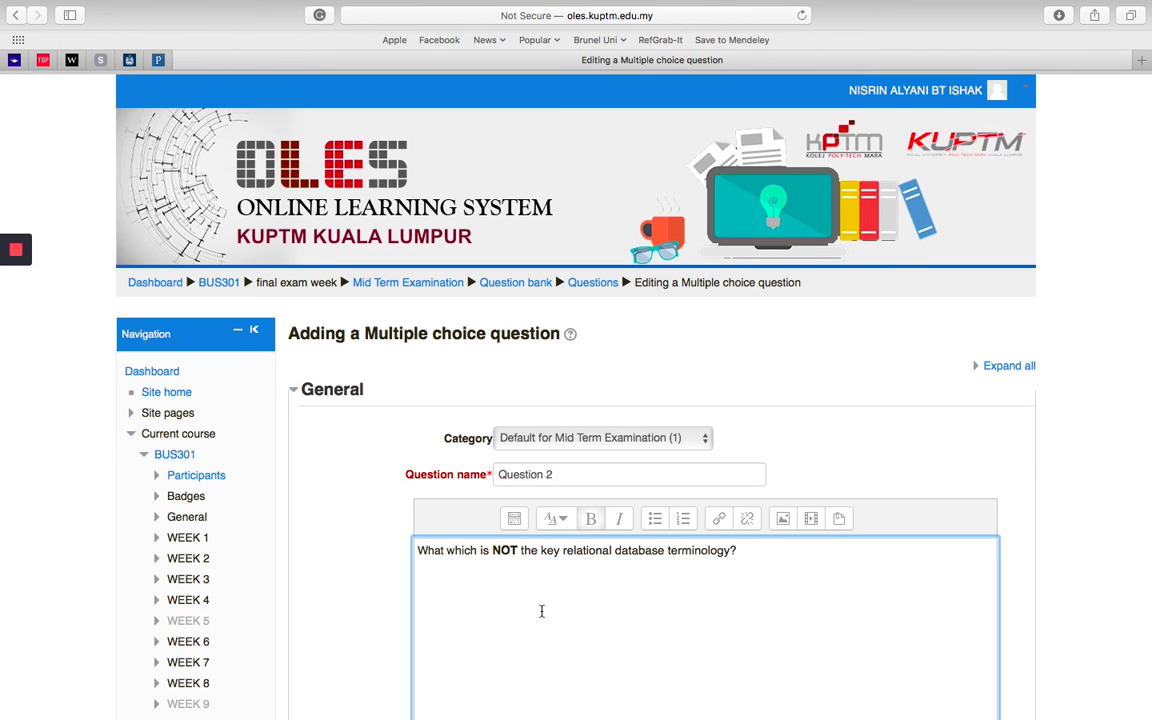
Step: Fill in the first two answer choices of Question 2 as "entity" and "table", following the Word exam paper
scroll(540, 610, down, 3)
scroll(366, 563, down, 7)
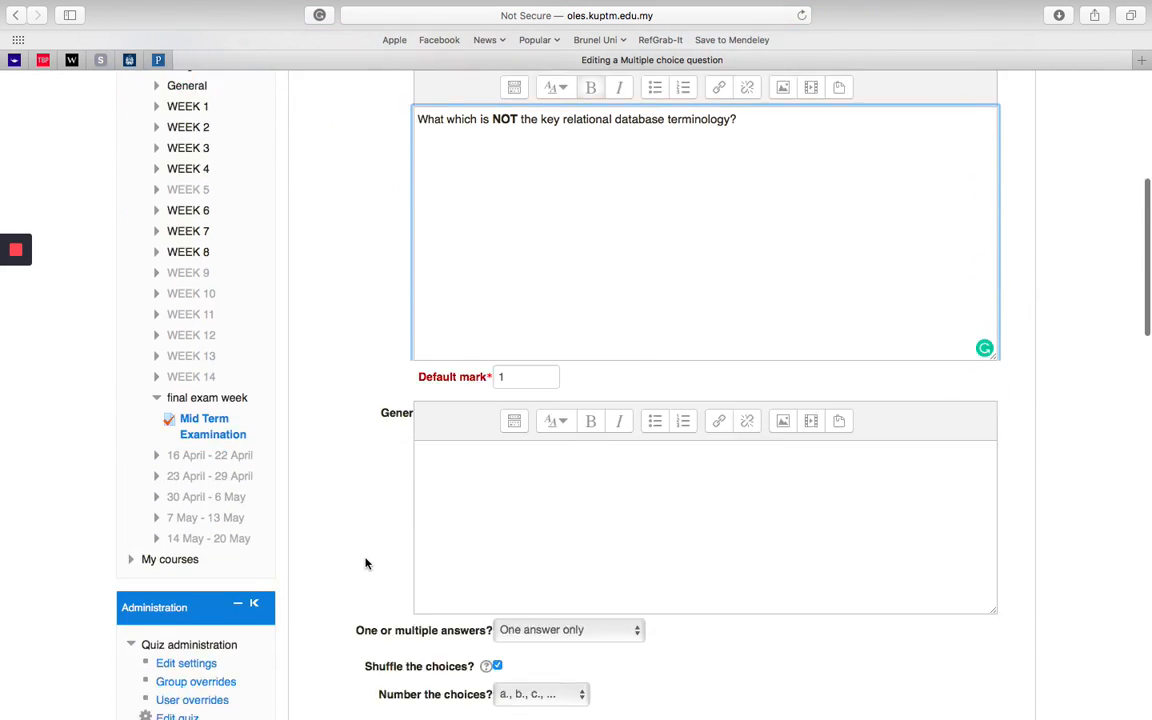
scroll(610, 578, down, 4)
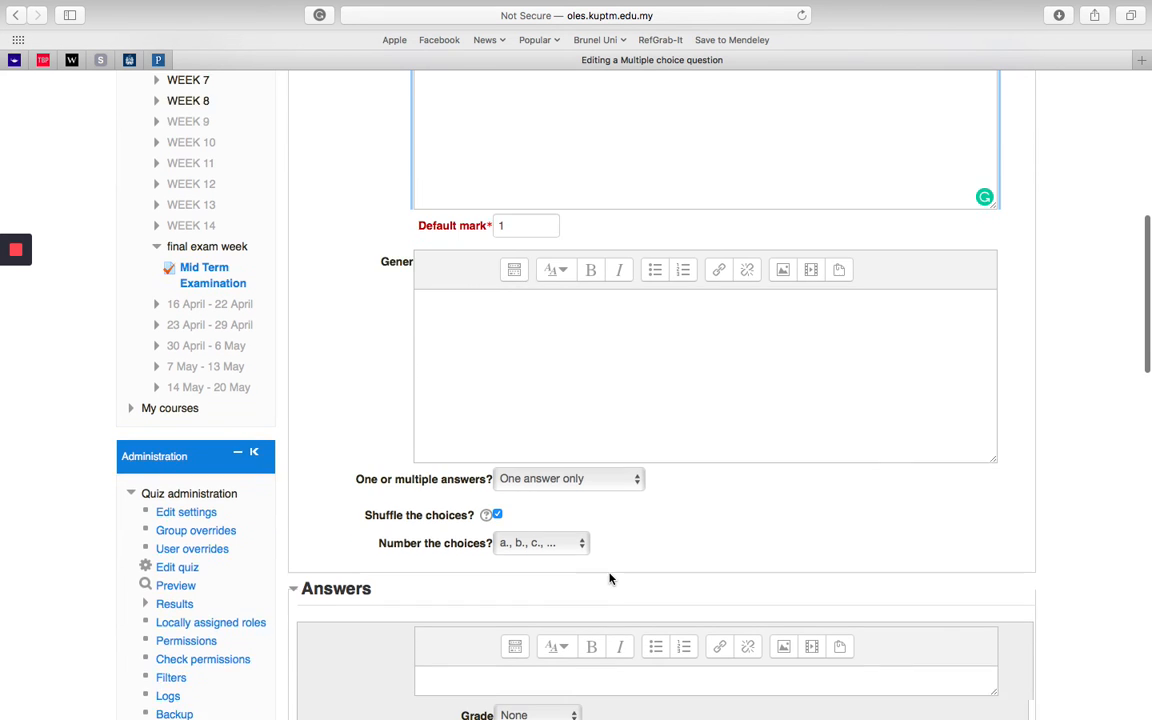
click(439, 527)
key(ctrl+Left)
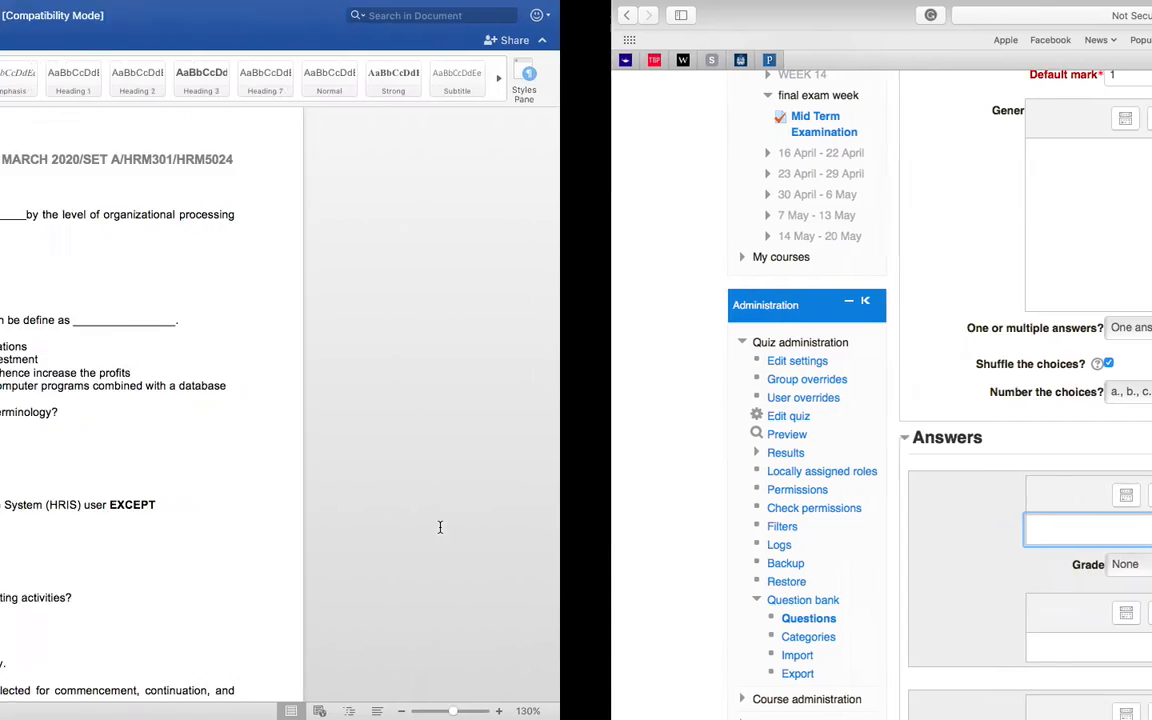
key(ctrl+Right)
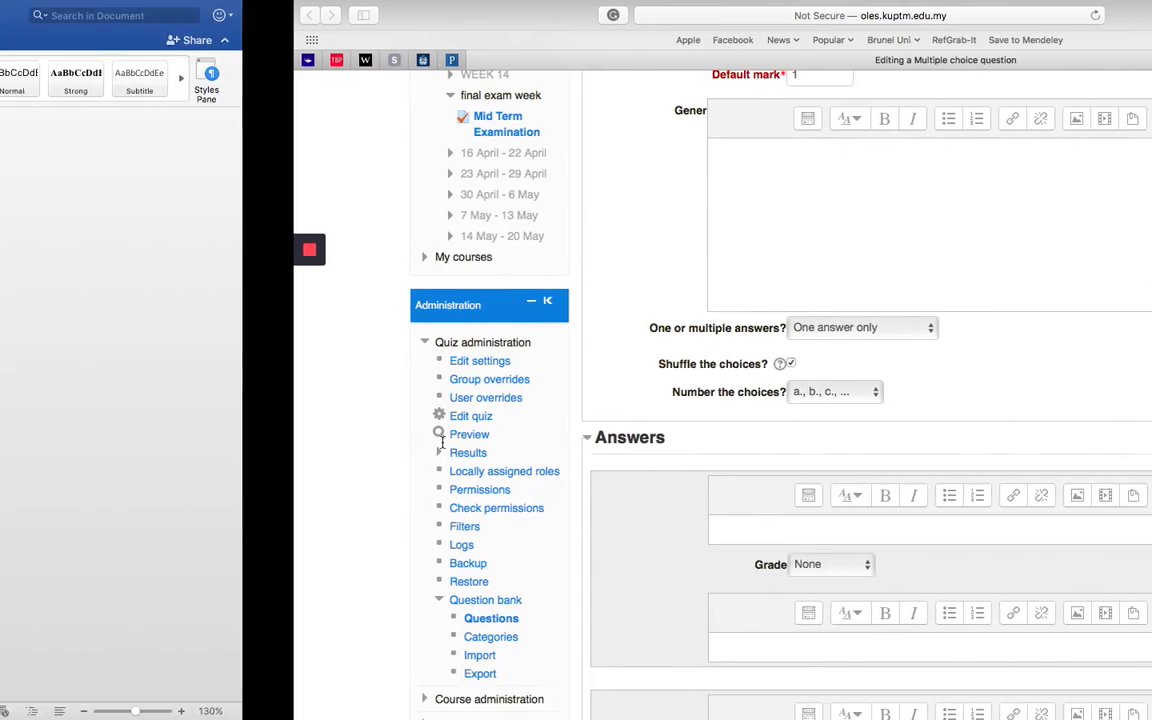
text(ent)
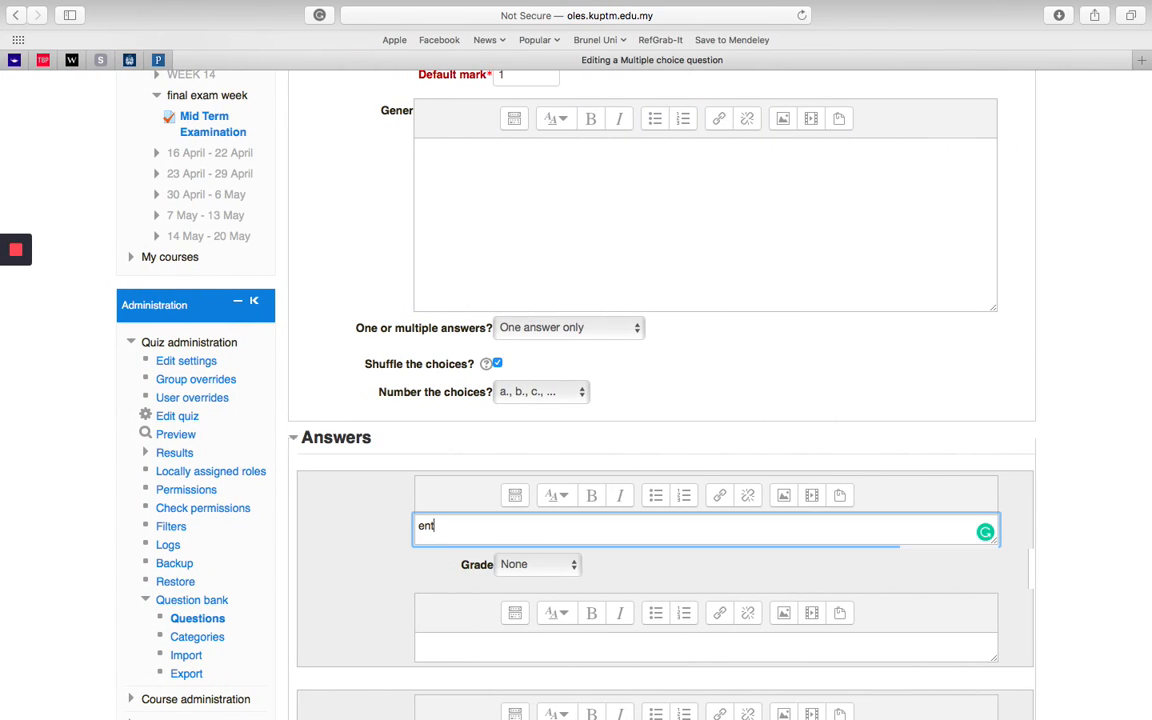
text(ity)
scroll(445, 494, down, 5)
click(445, 494)
text(table)
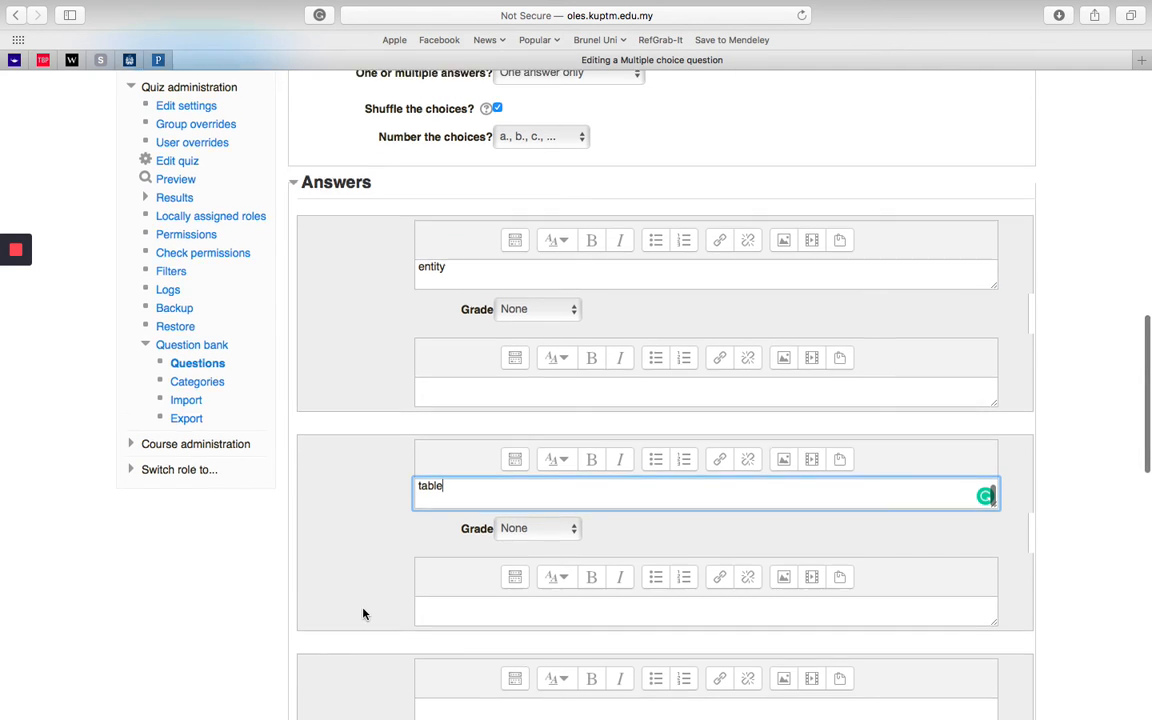
Step: Fill in the third and fourth answer choices as "attribute" and "systematic", following the Word exam paper
scroll(362, 612, down, 2)
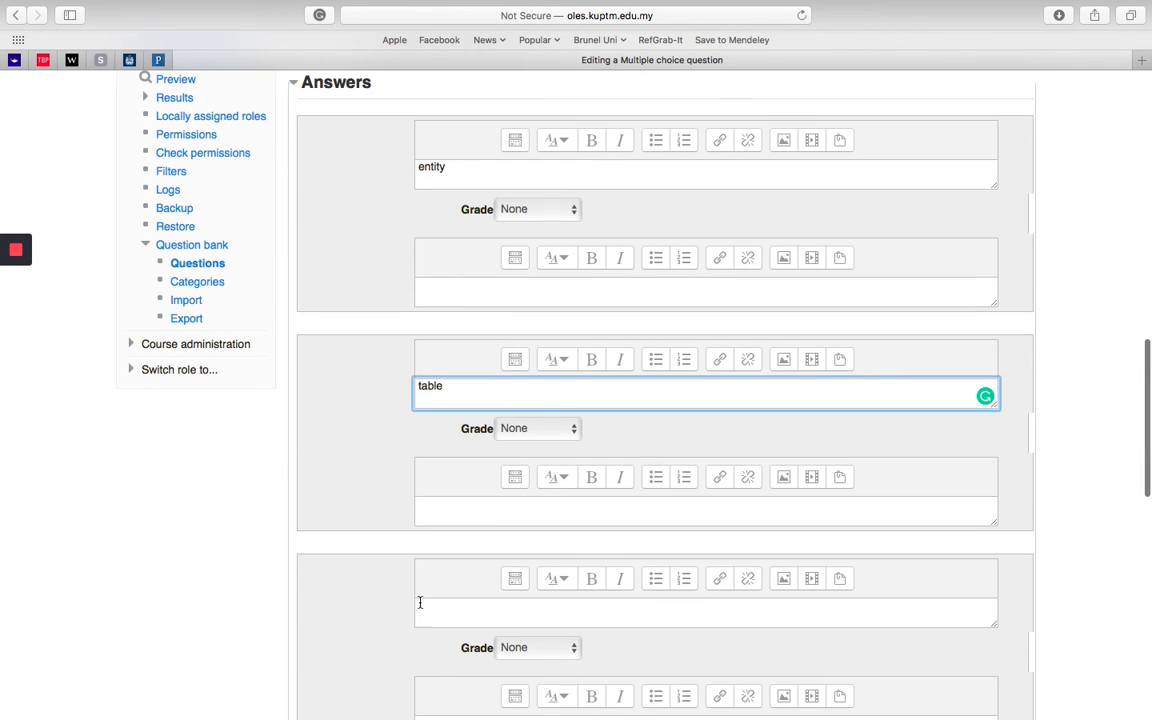
click(430, 608)
key(ctrl+Left)
key(ctrl+Right)
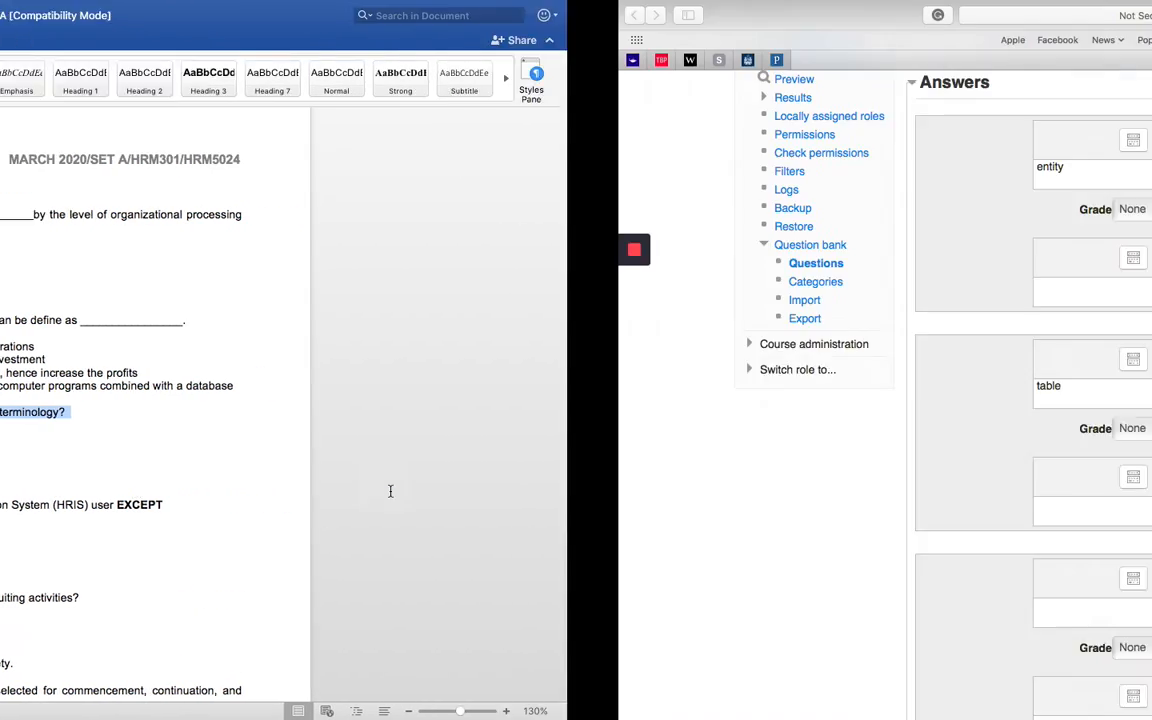
click(426, 599)
text(attr)
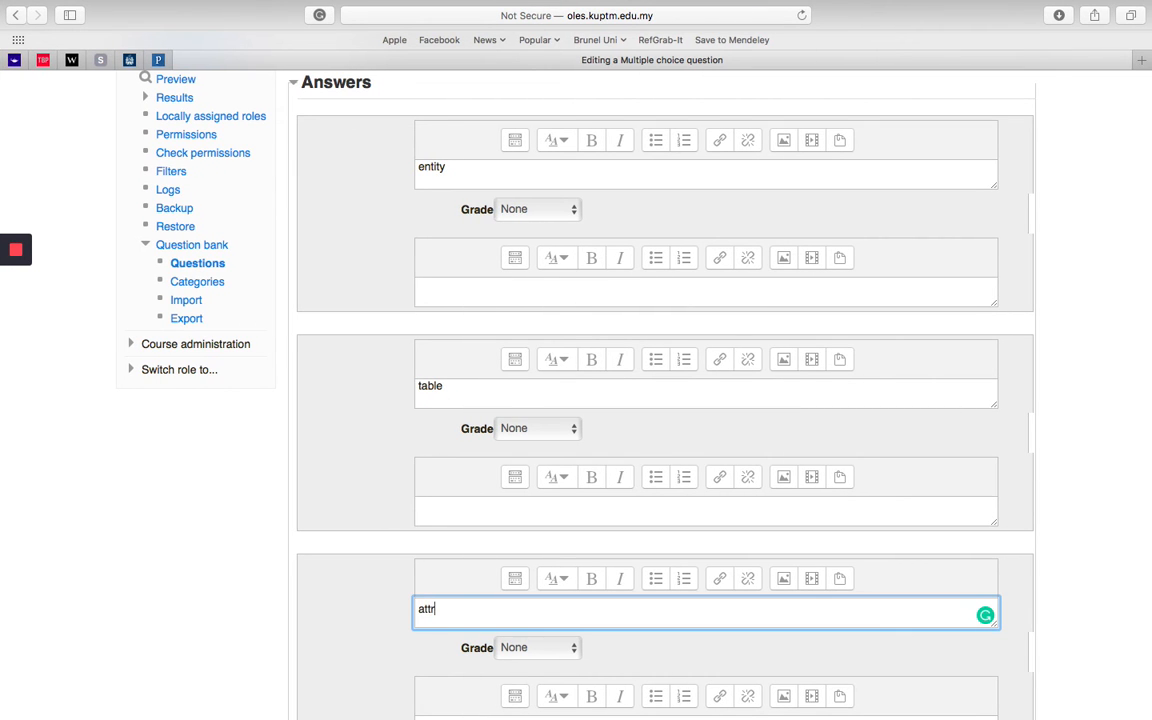
text(ibute)
scroll(512, 424, down, 8)
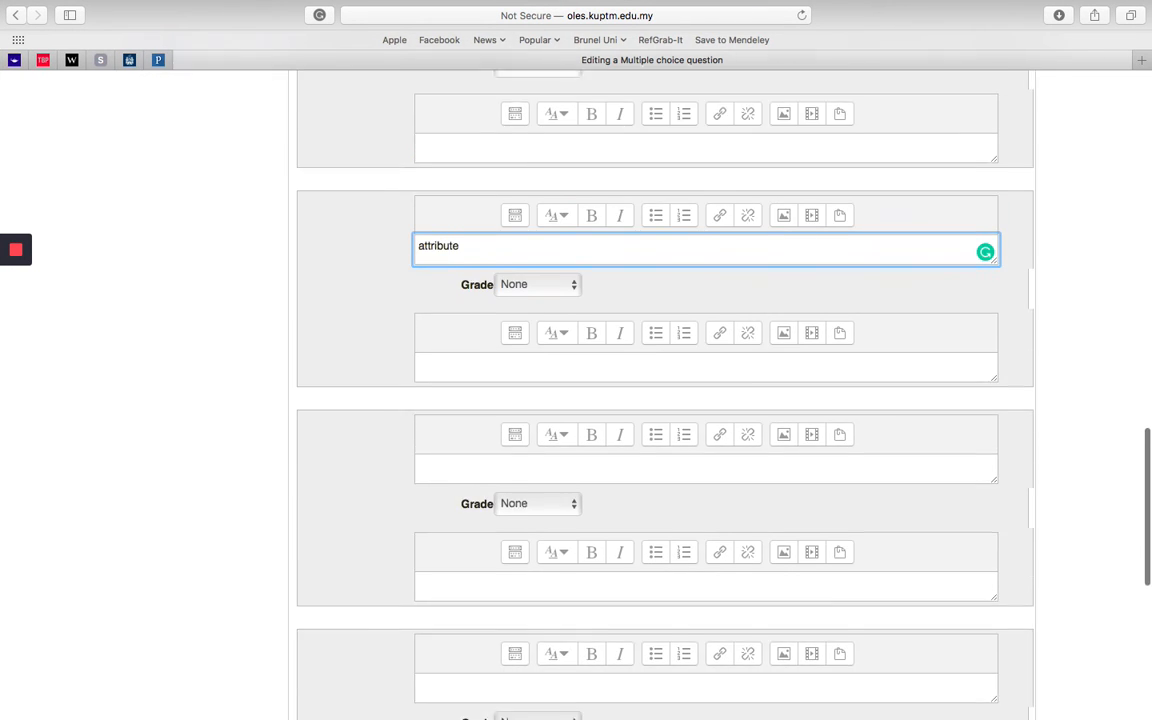
click(512, 424)
text(syste)
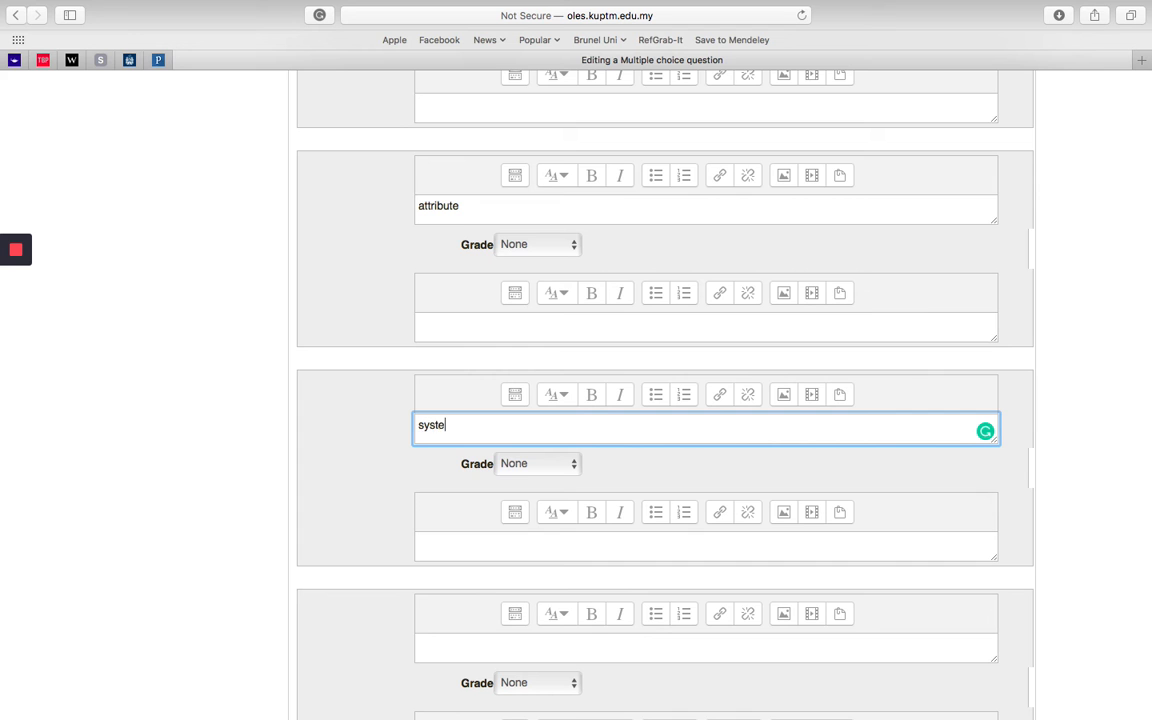
text(matic)
Step: Check question 3's correct answer in the Word exam paper and set the grade of the "systematic" choice to 100%
scroll(375, 468, down, 10)
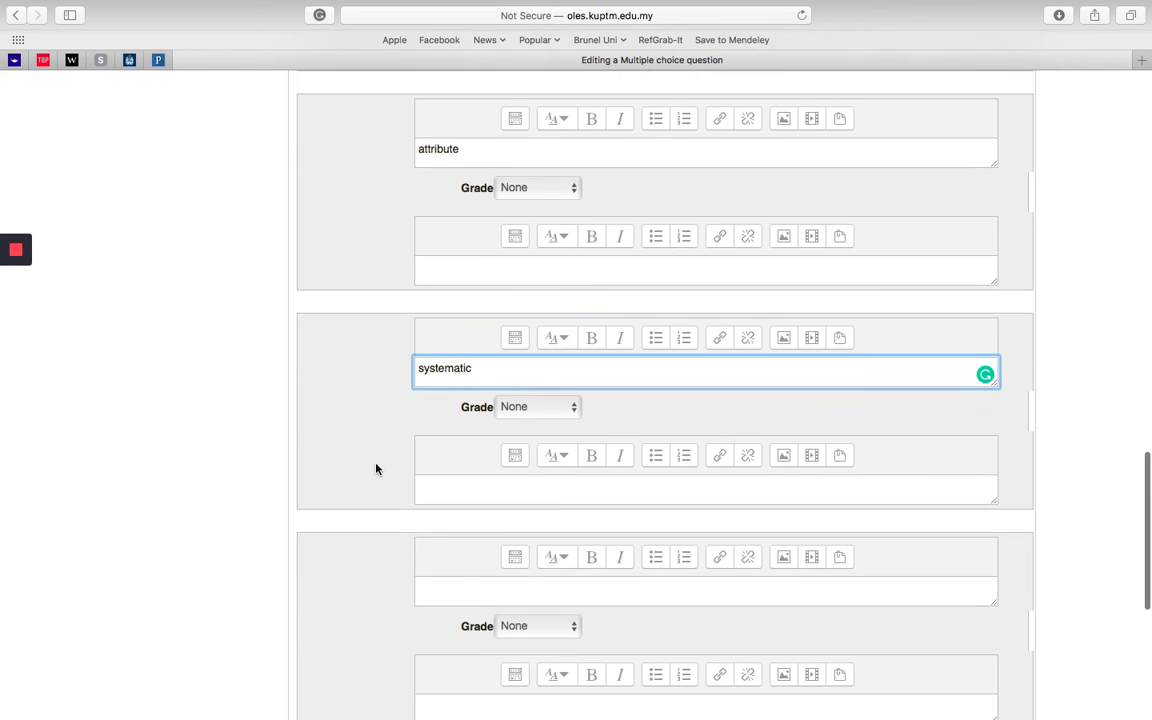
scroll(281, 376, up, 15)
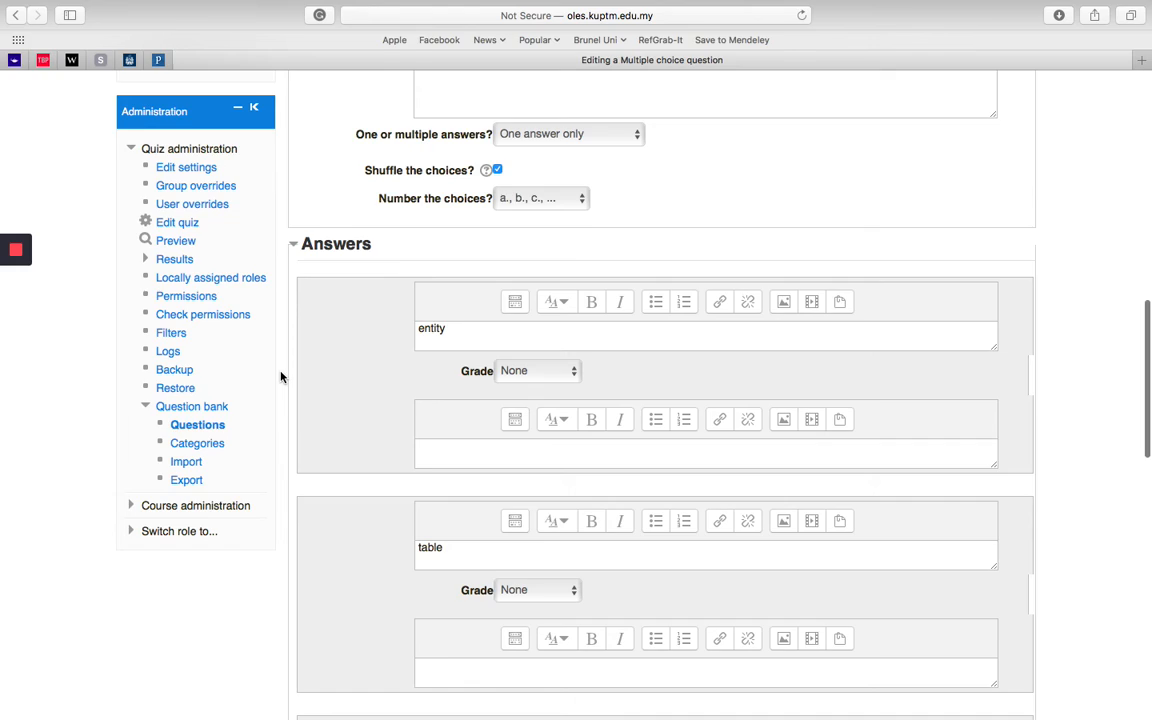
key(super+Tab)
drag(353, 411, 634, 412)
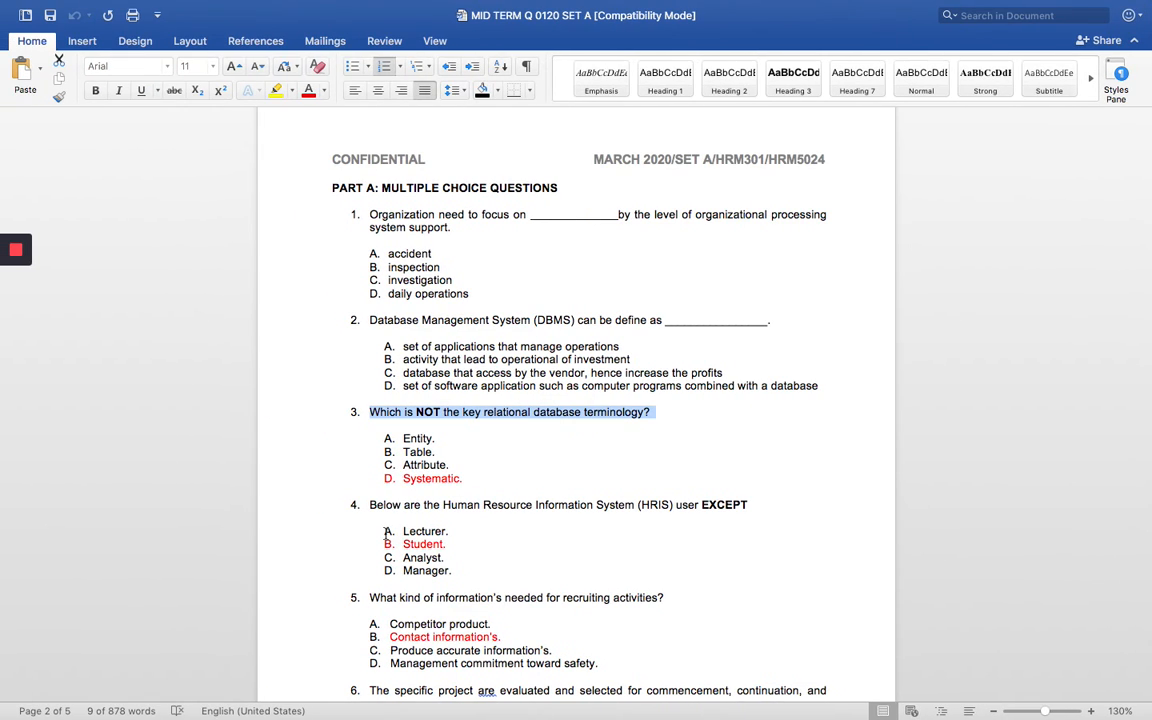
key(super+Tab)
scroll(414, 480, down, 10)
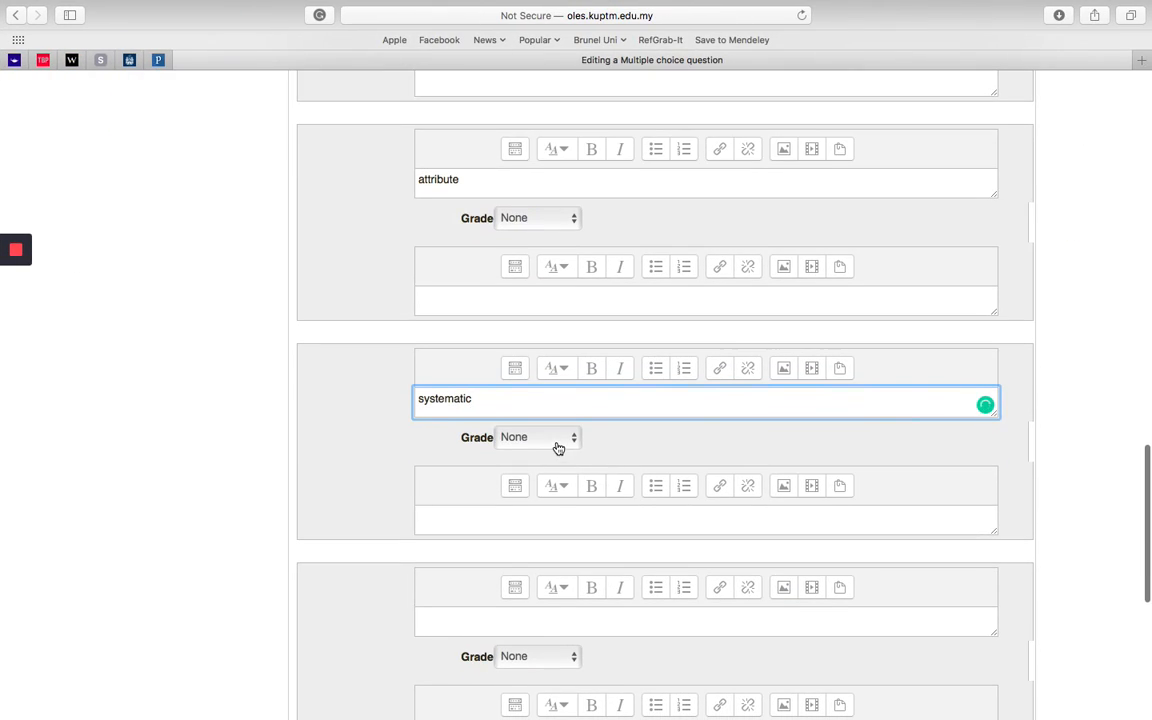
click(557, 451)
click(555, 460)
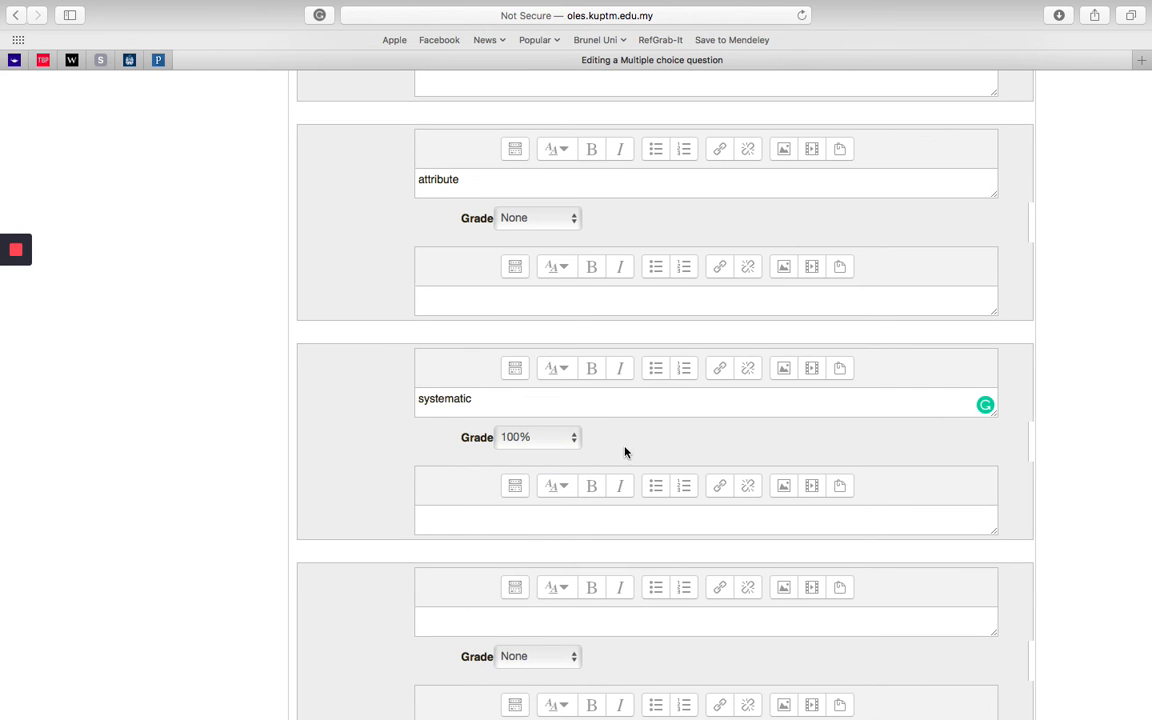
Step: Review the answer choices and read the help text for the "Shuffle the choices?" option
scroll(625, 452, down, 5)
scroll(625, 452, up, 2)
scroll(625, 452, up, 1)
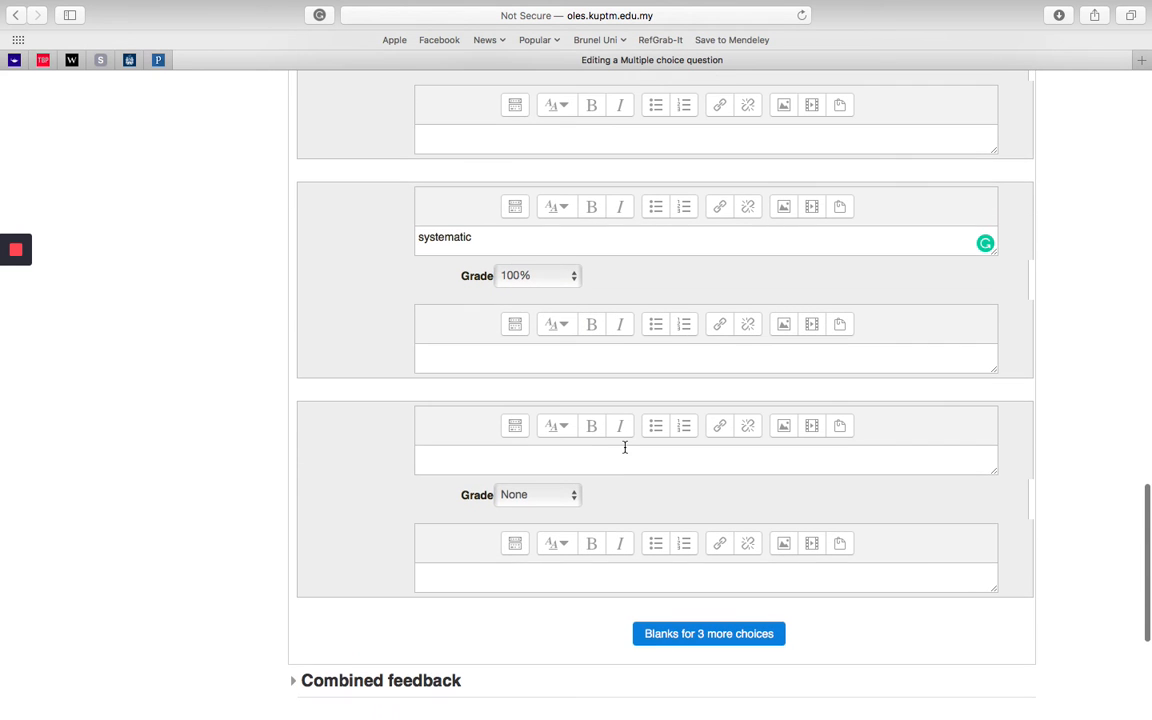
scroll(663, 290, up, 7)
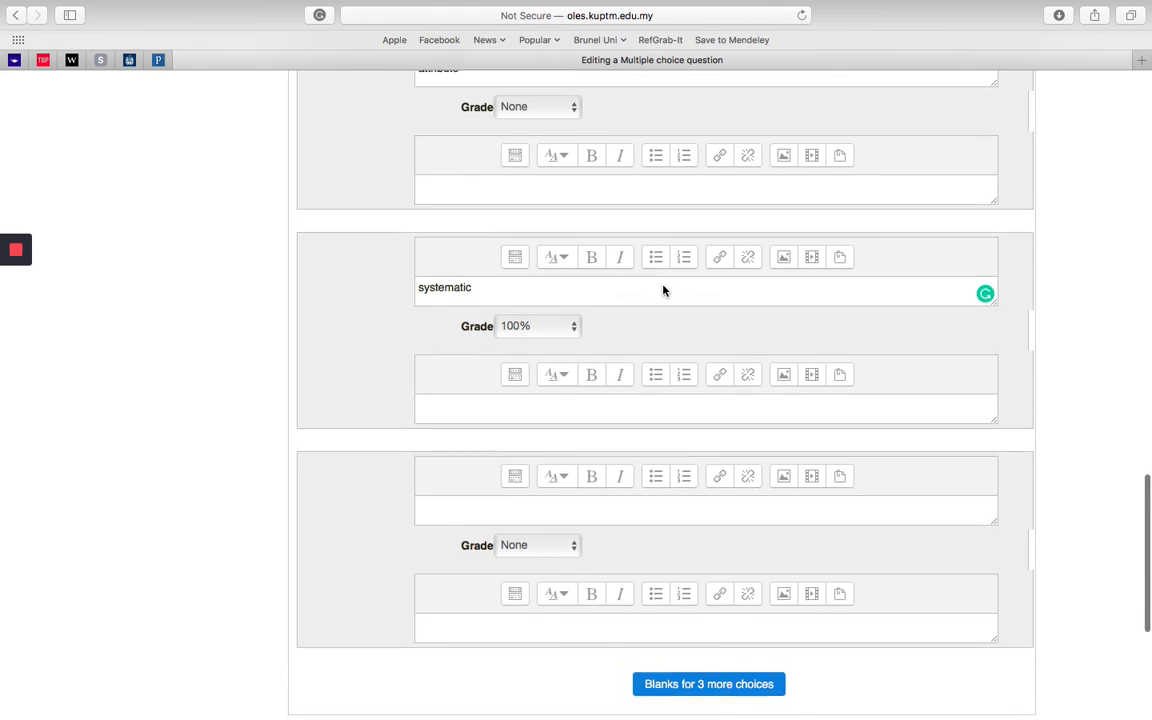
scroll(663, 290, down, 6)
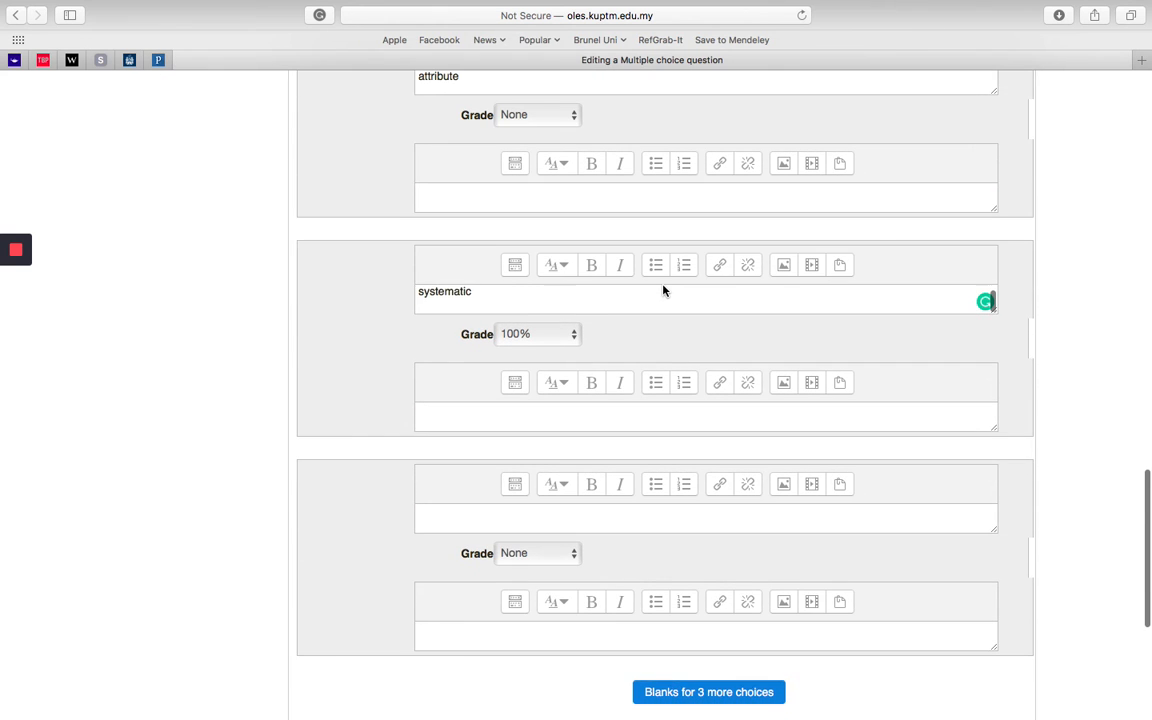
scroll(238, 325, up, 10)
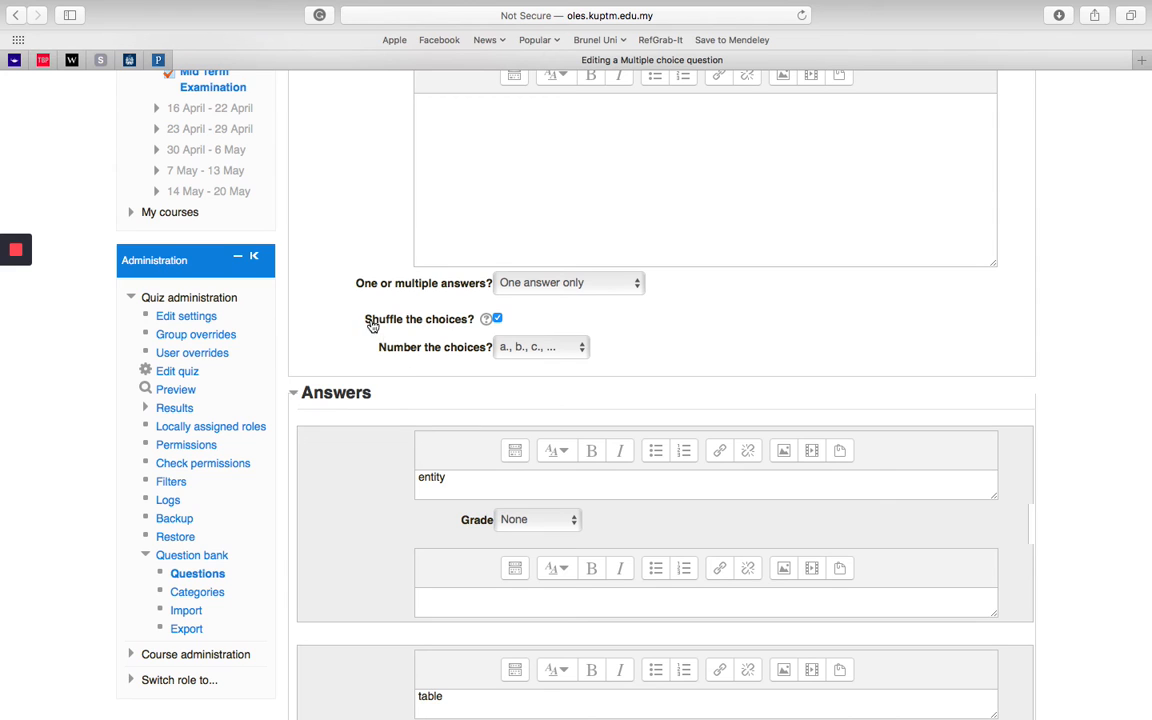
click(487, 320)
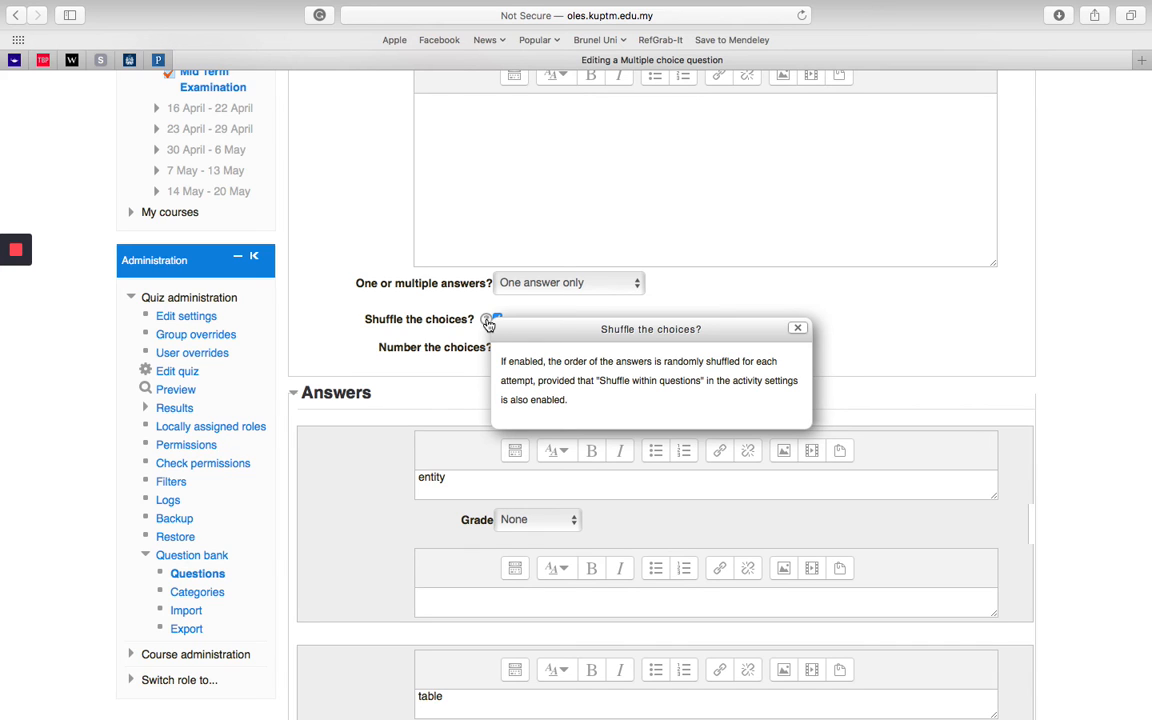
click(799, 329)
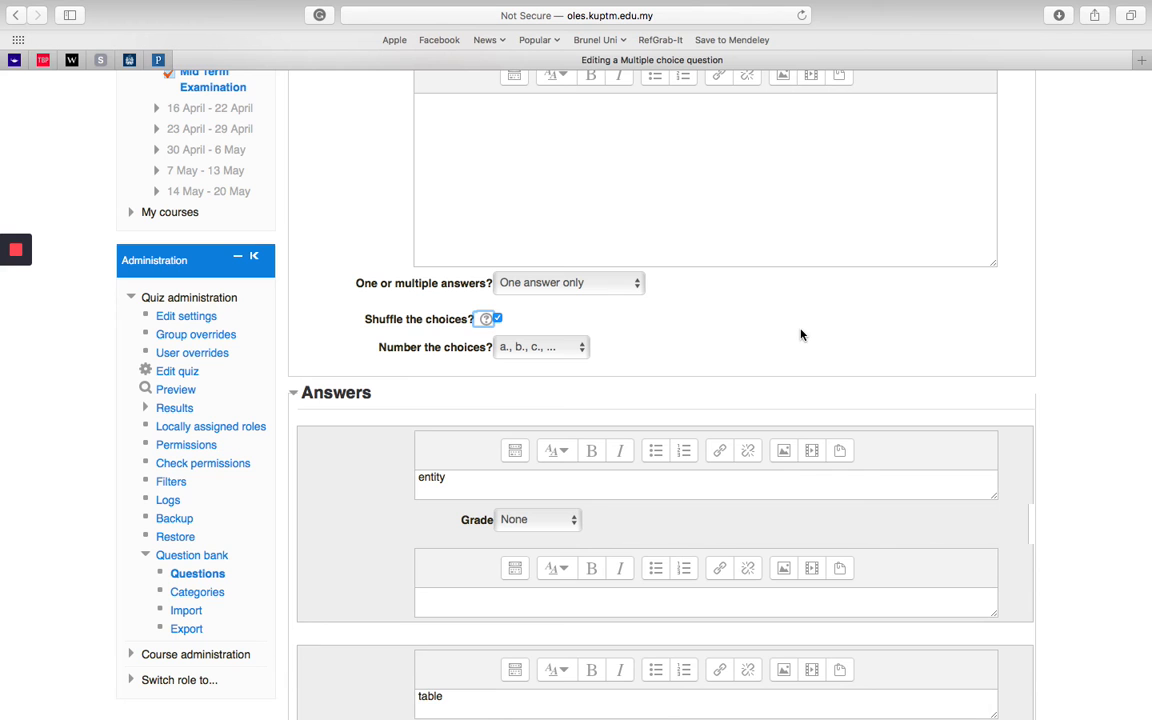
Step: Set the penalty for each incorrect try to 0% under Multiple tries and save the question
scroll(759, 342, down, 15)
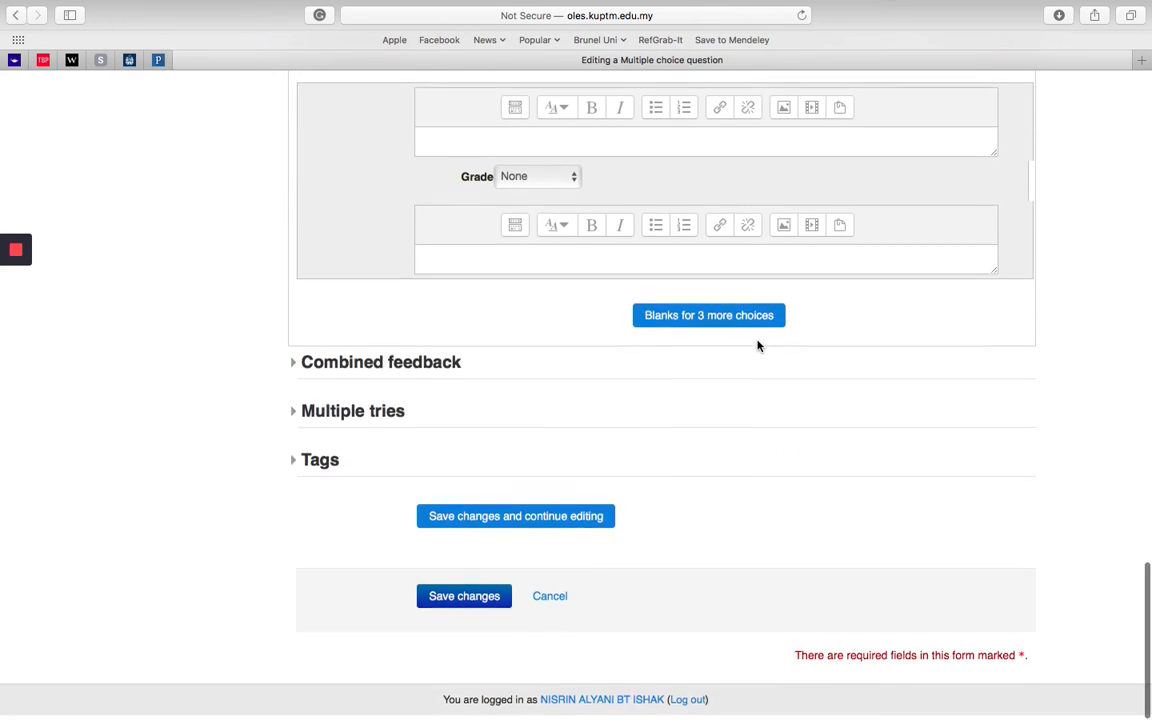
click(297, 416)
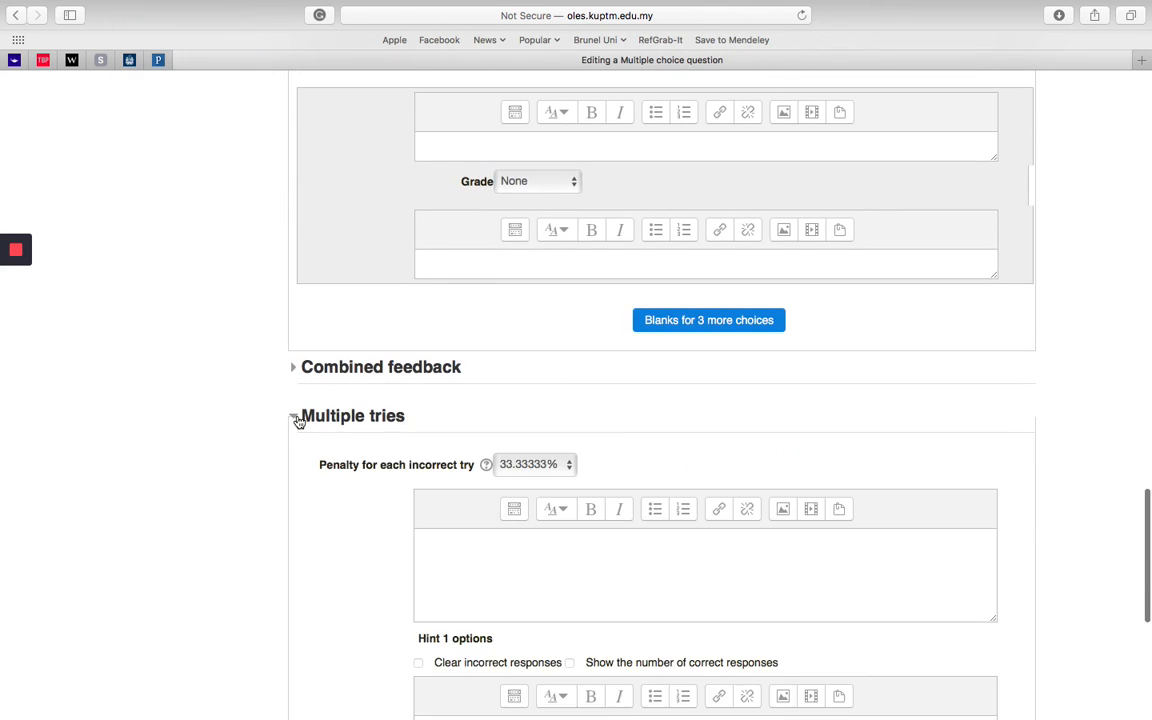
click(296, 418)
click(296, 418)
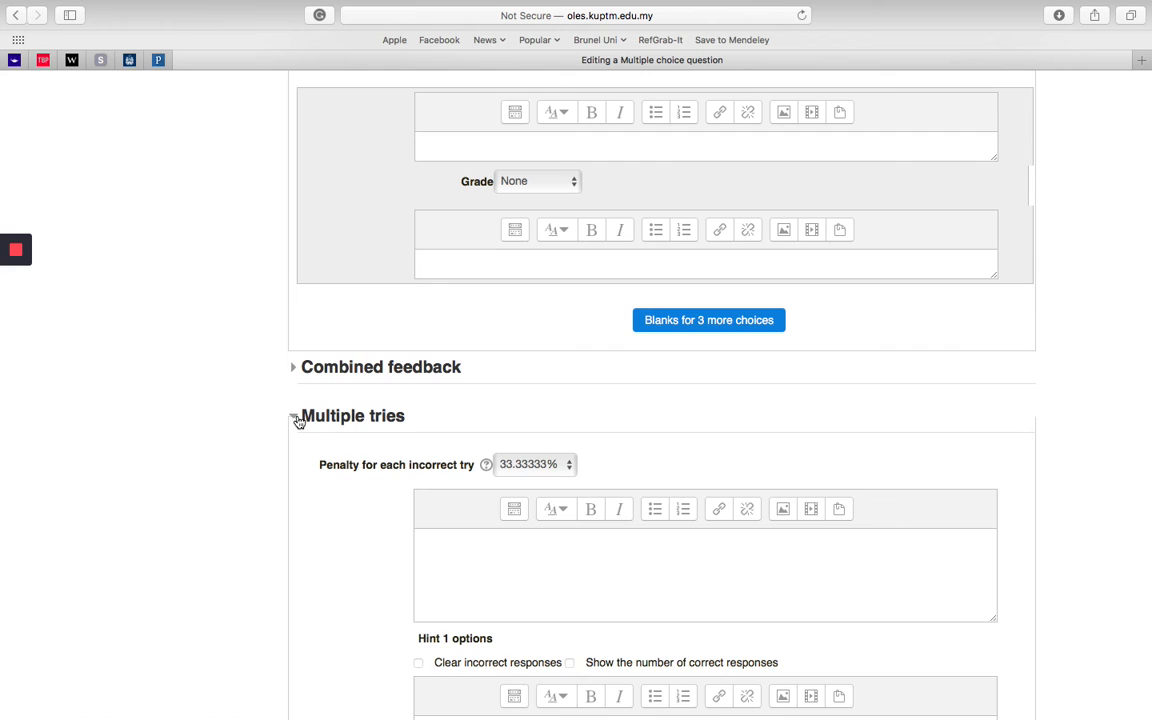
click(564, 468)
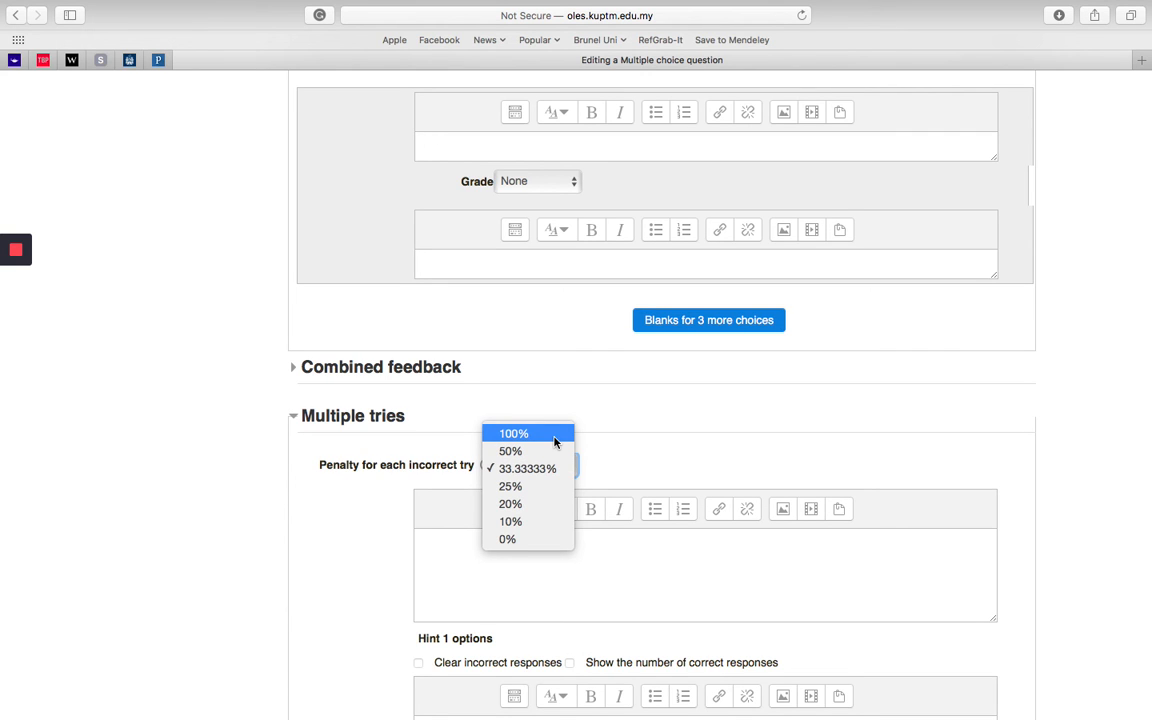
click(535, 541)
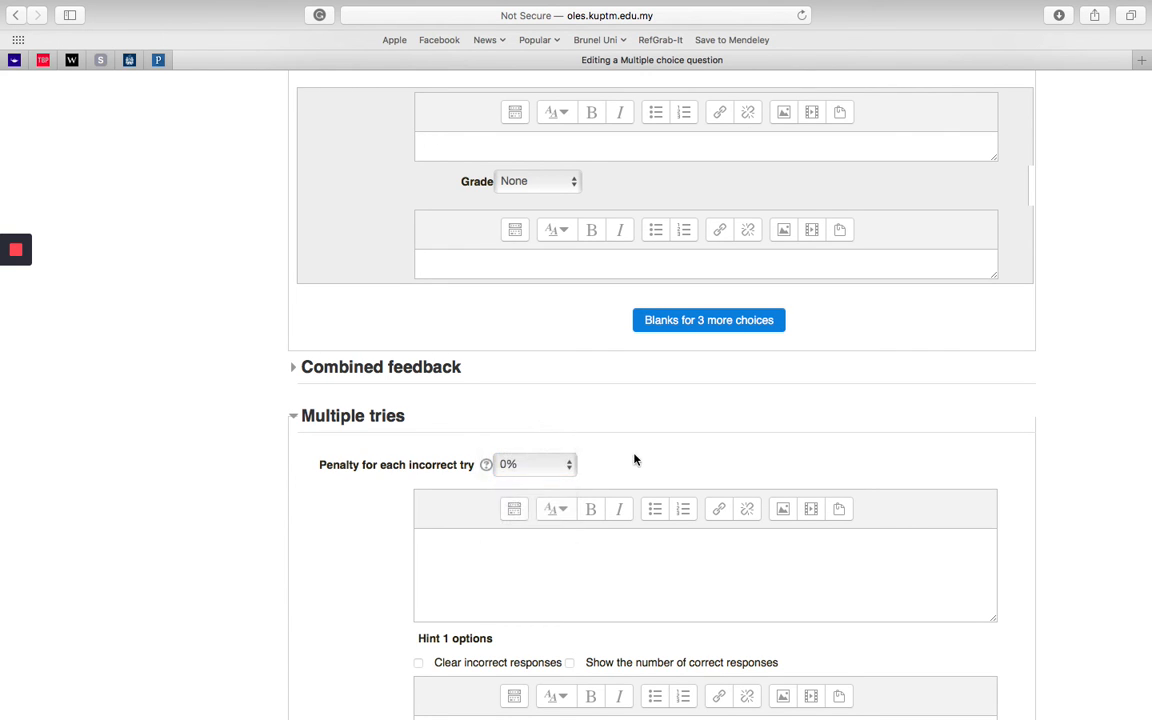
scroll(360, 531, down, 5)
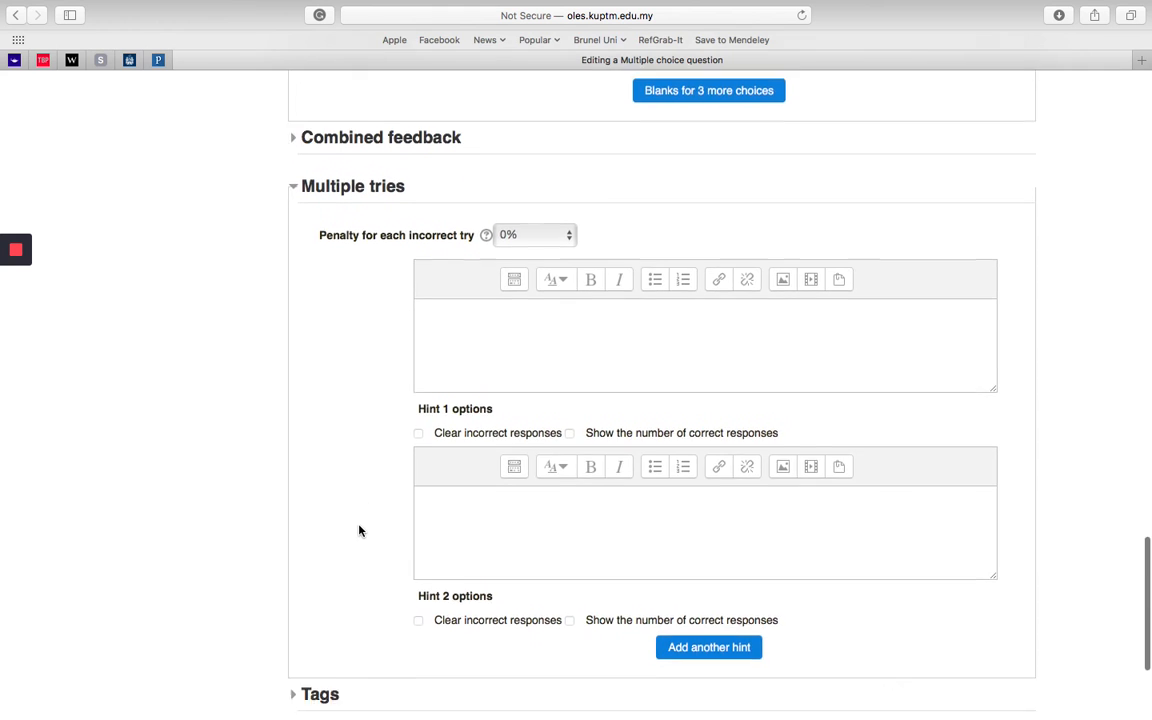
scroll(360, 531, up, 2)
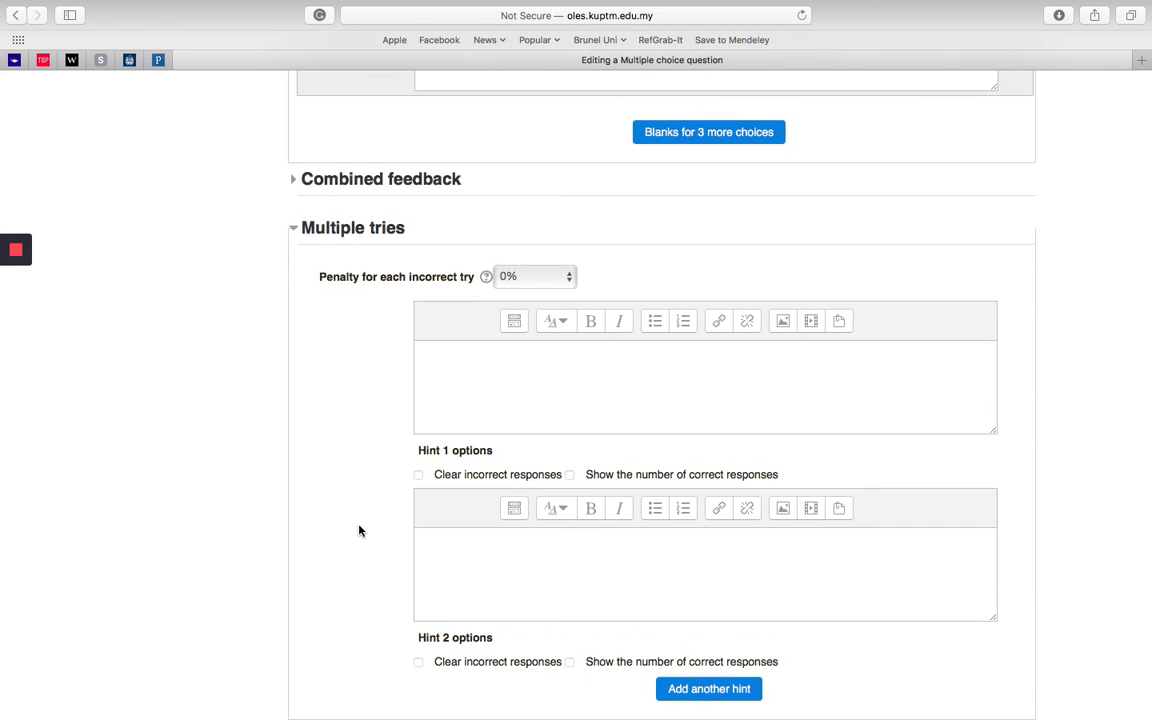
click(292, 229)
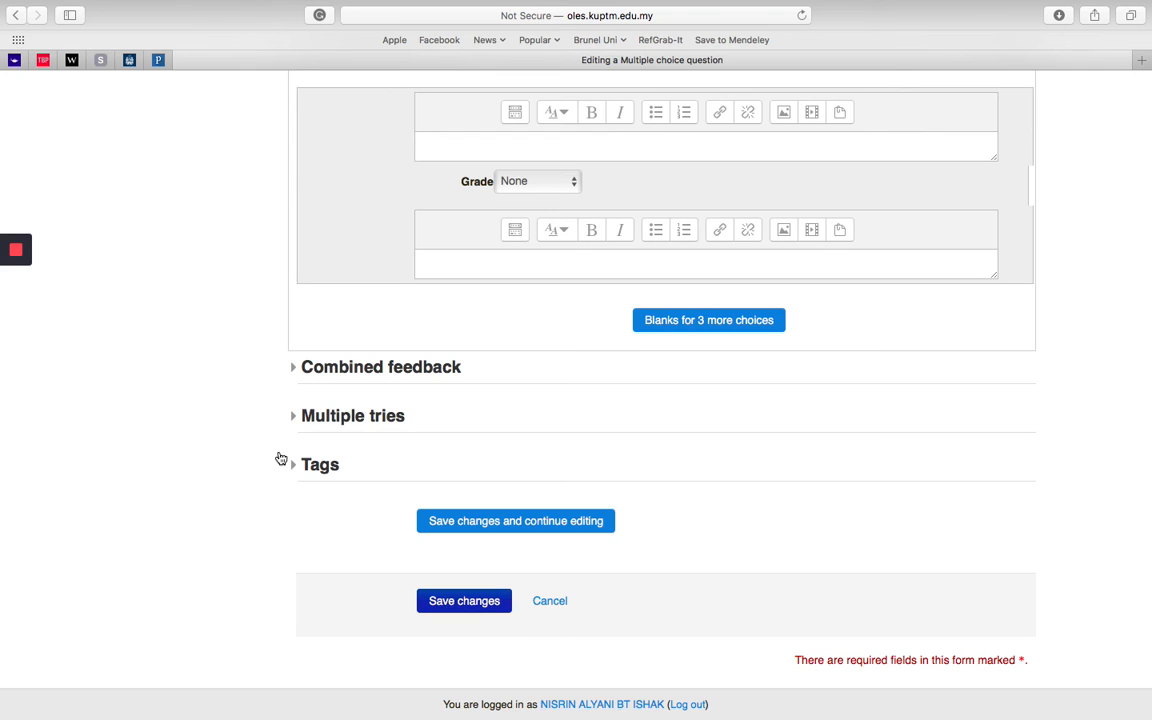
click(474, 612)
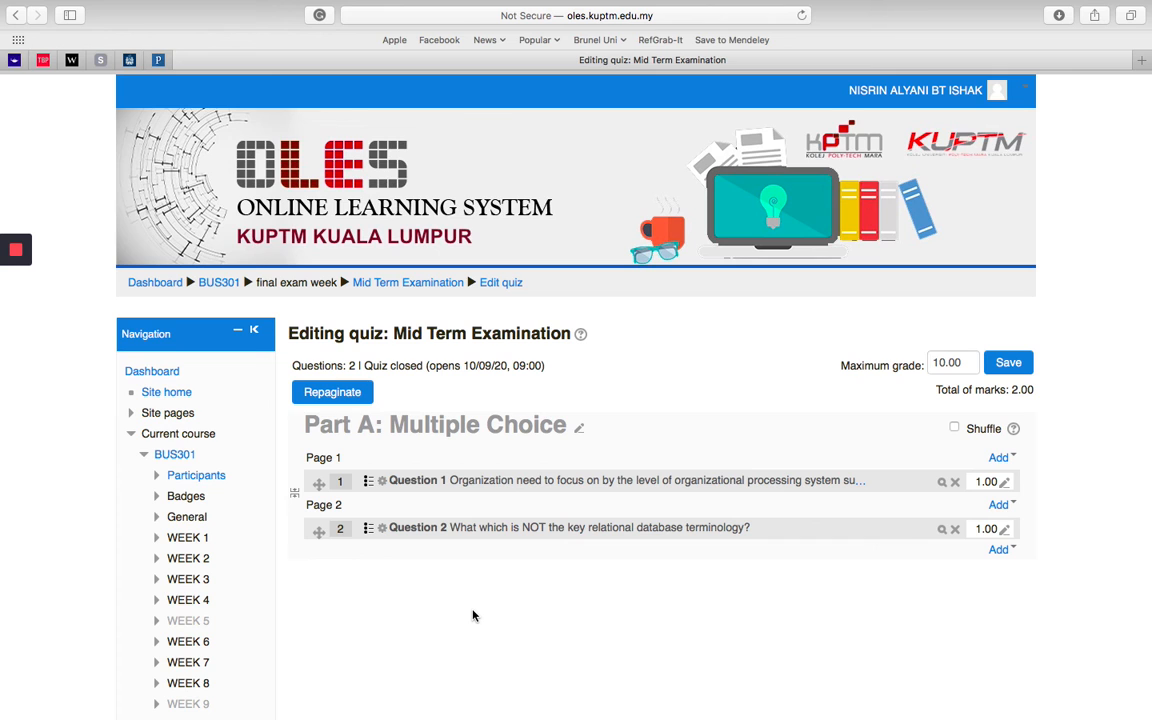
Step: Set the quiz's maximum grade to 2.00 and turn on question shuffling for the Part A section
scroll(473, 614, down, 1)
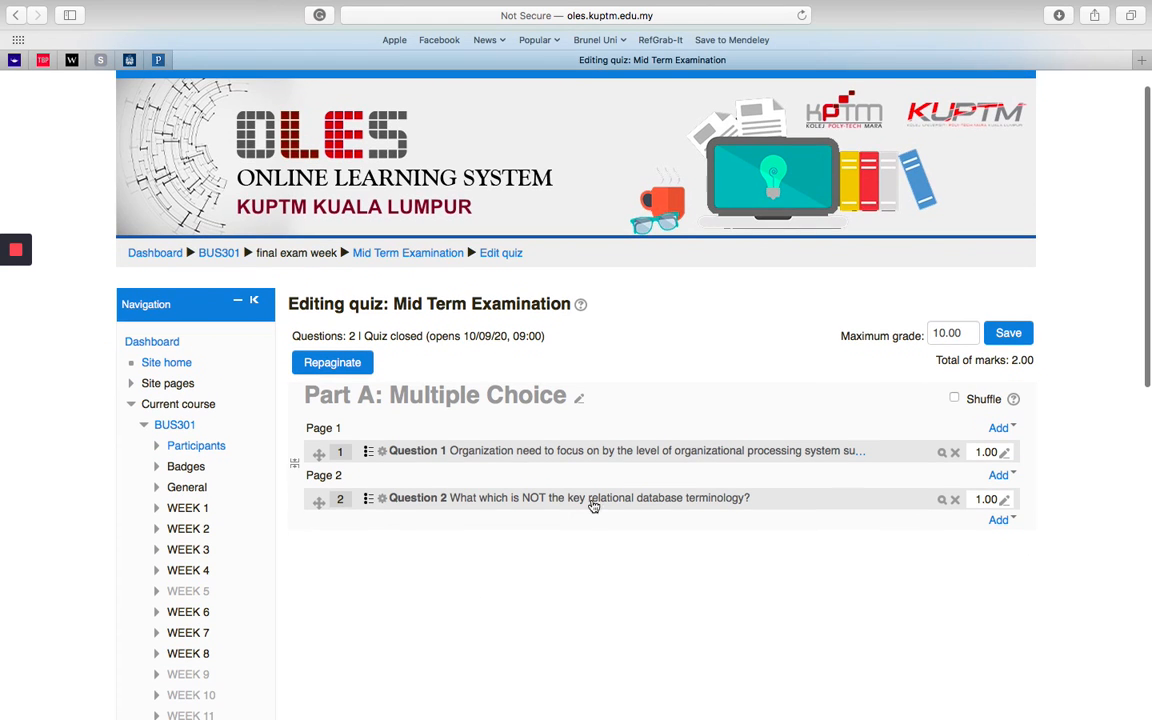
click(945, 336)
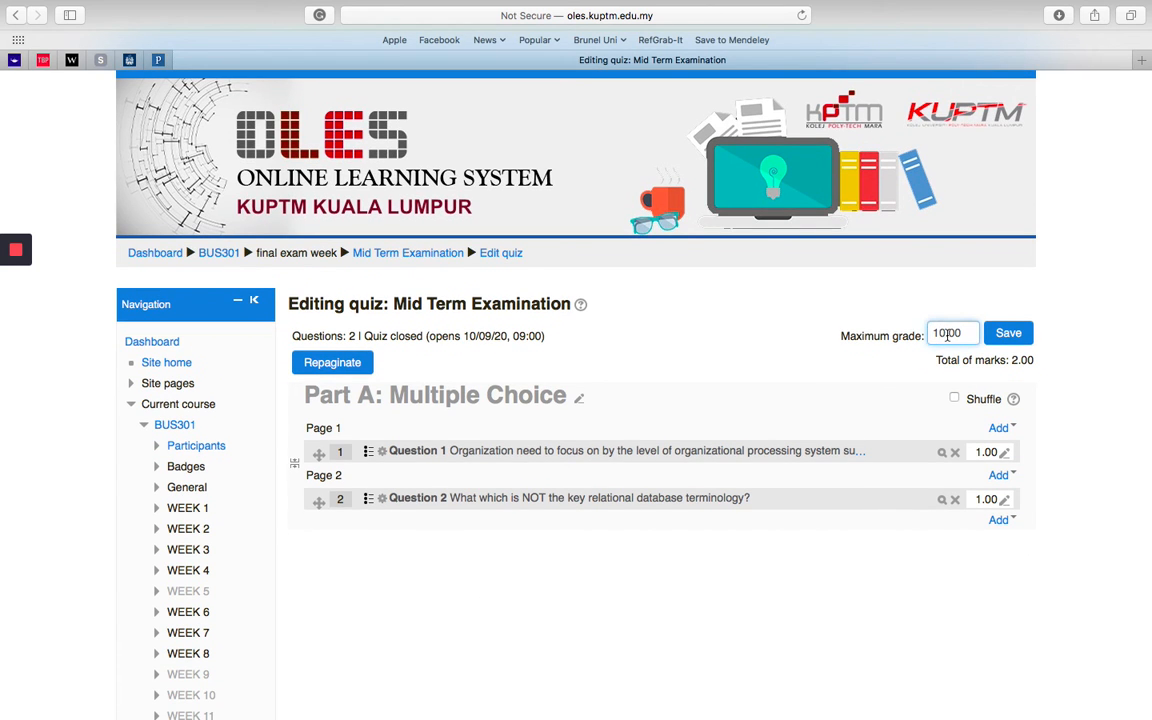
key(BackSpace)
key(BackSpace)
text(2)
click(833, 378)
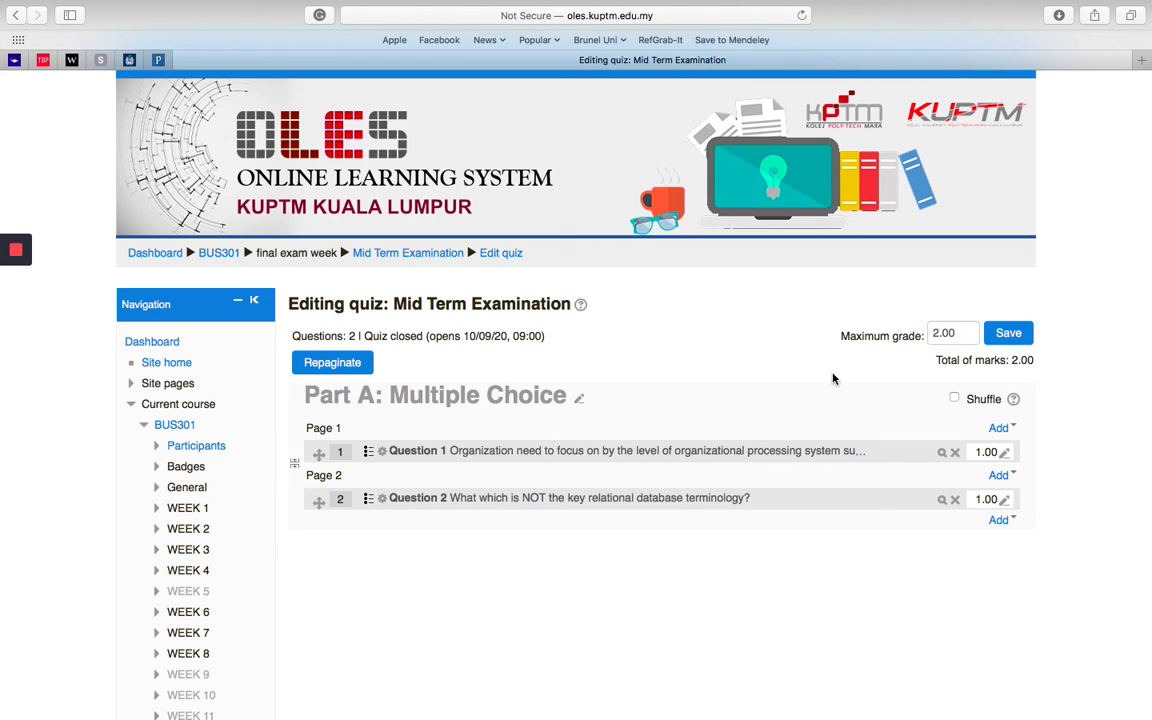
scroll(1083, 463, down, 1)
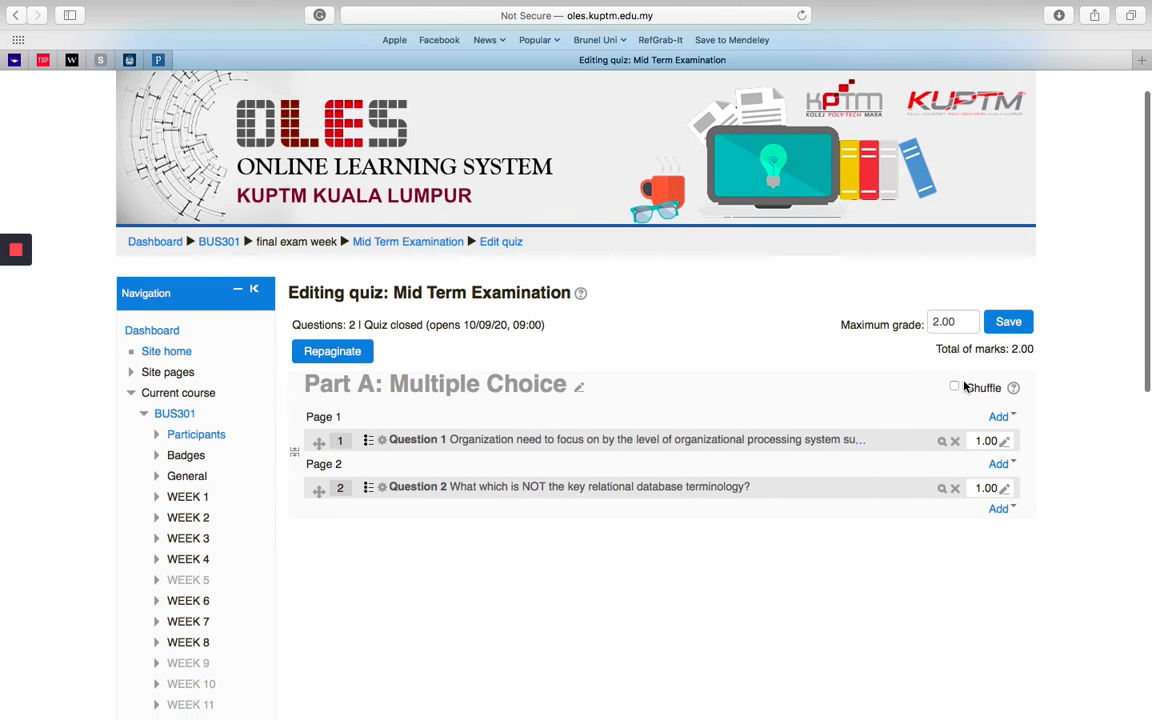
click(954, 386)
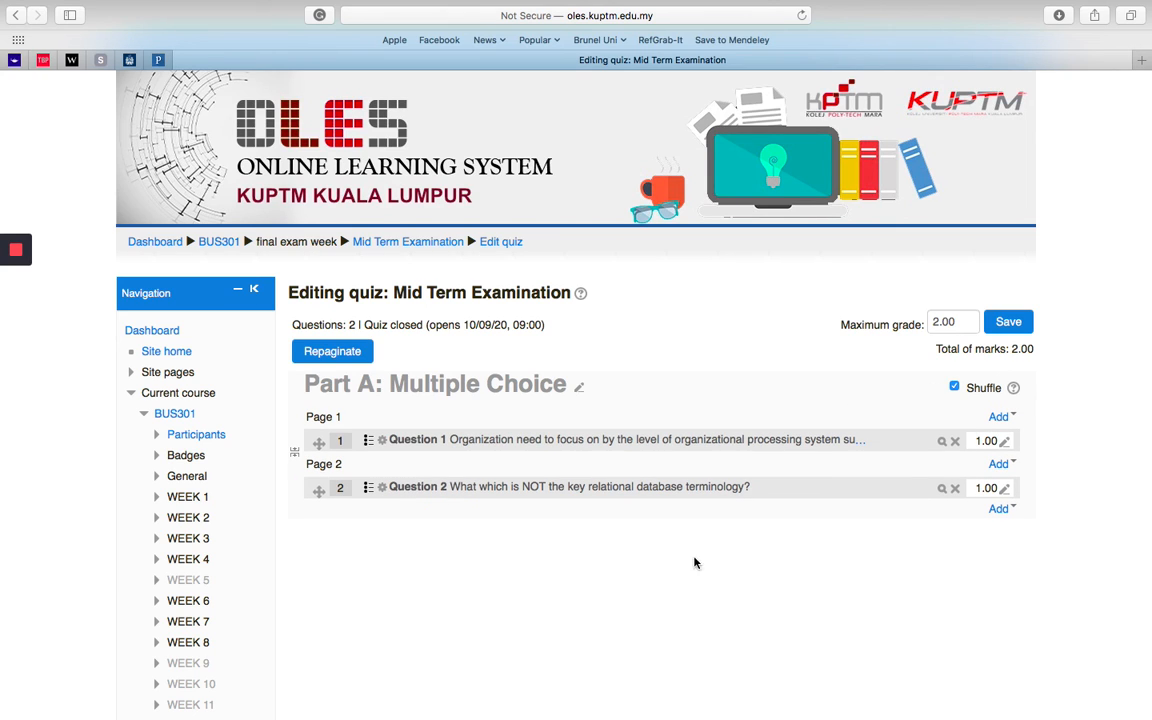
Step: Remove the page break between Questions 1 and 2 to place both on page 1, and save the maximum grade
click(294, 452)
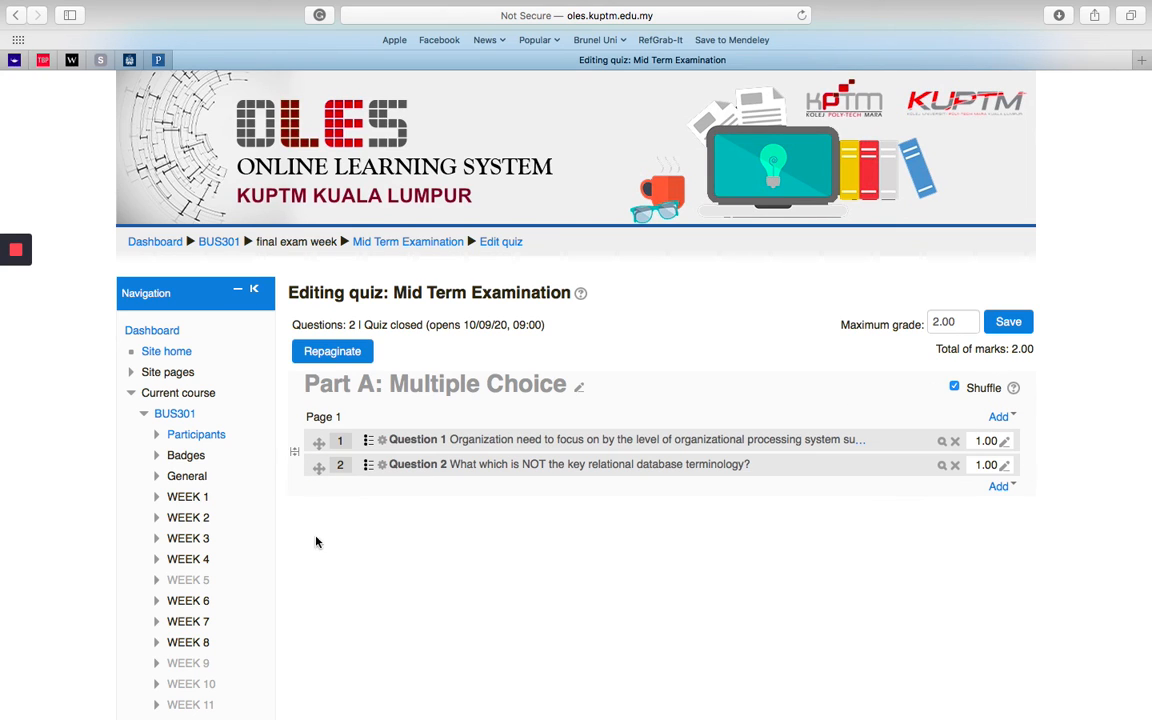
click(295, 456)
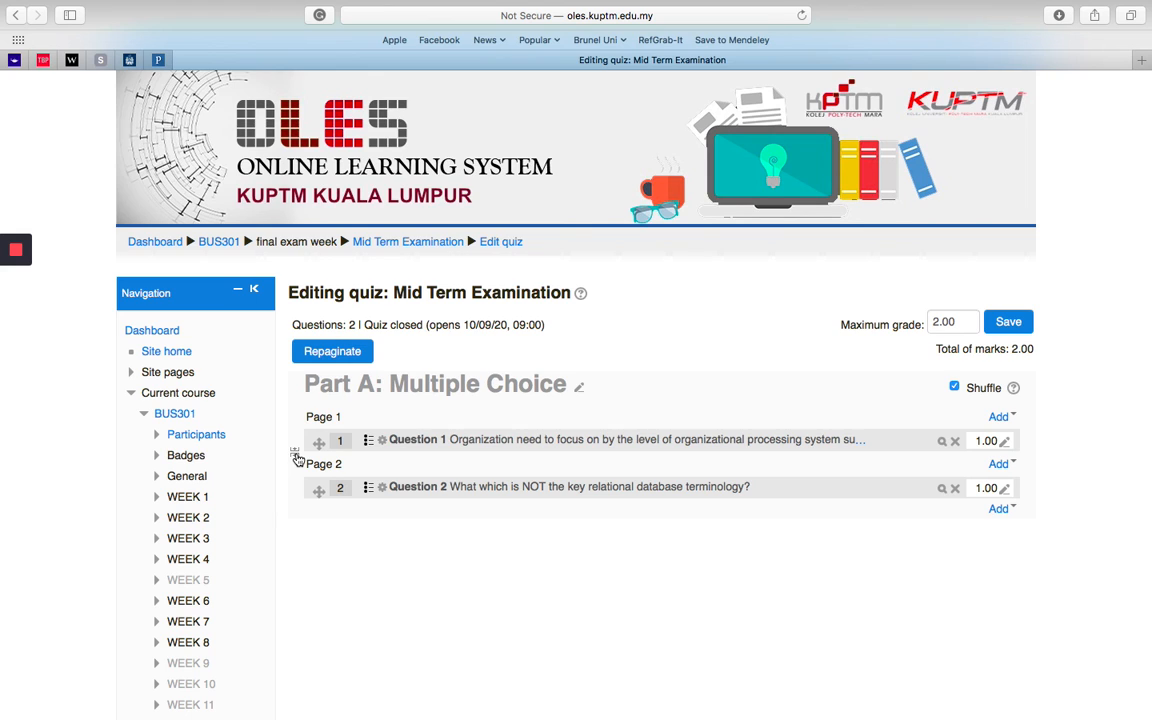
click(295, 456)
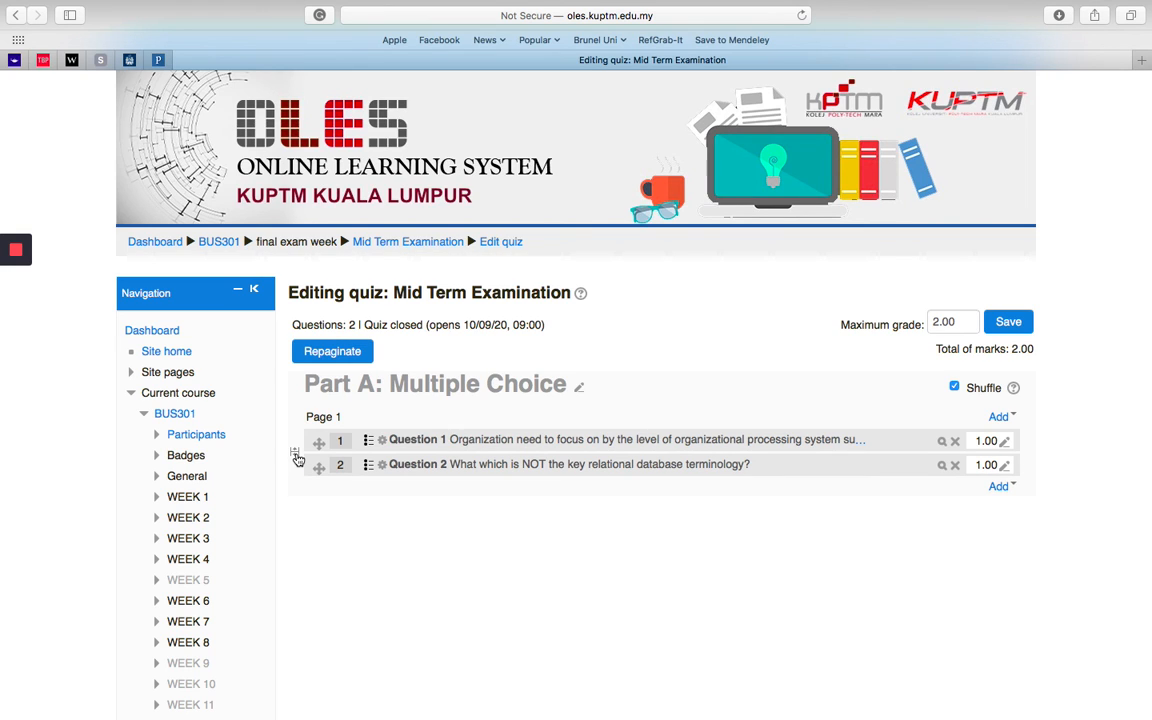
click(296, 457)
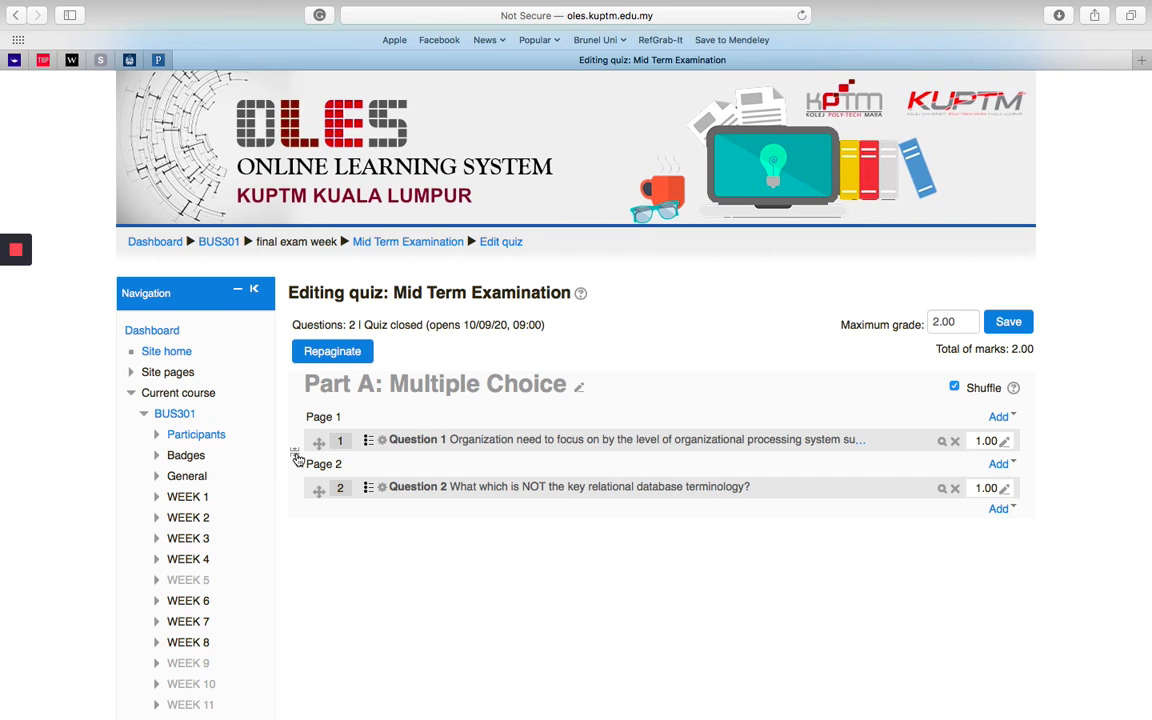
click(297, 459)
scroll(290, 505, down, 10)
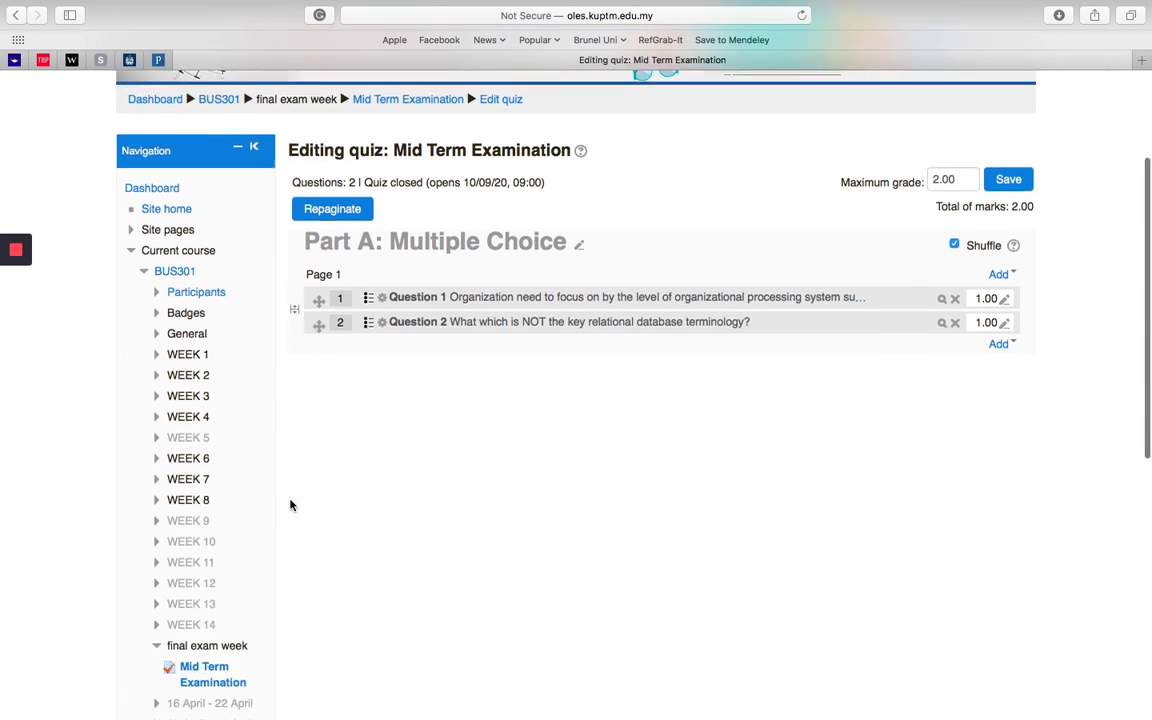
scroll(531, 553, up, 12)
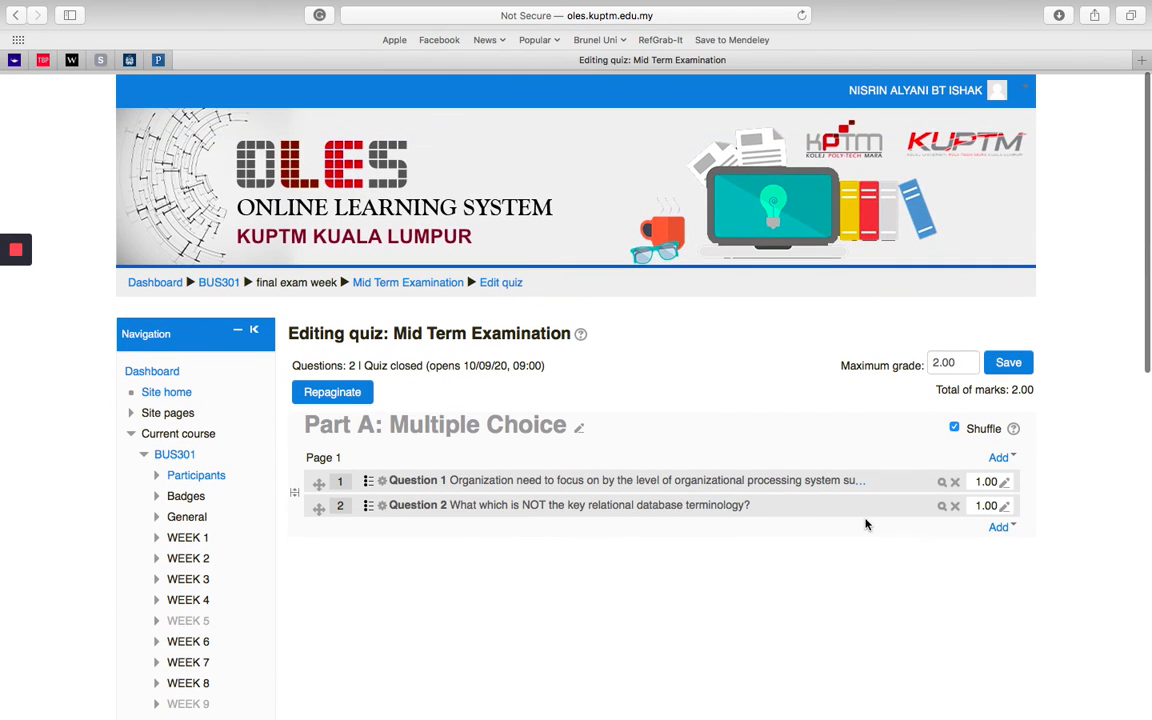
click(1008, 365)
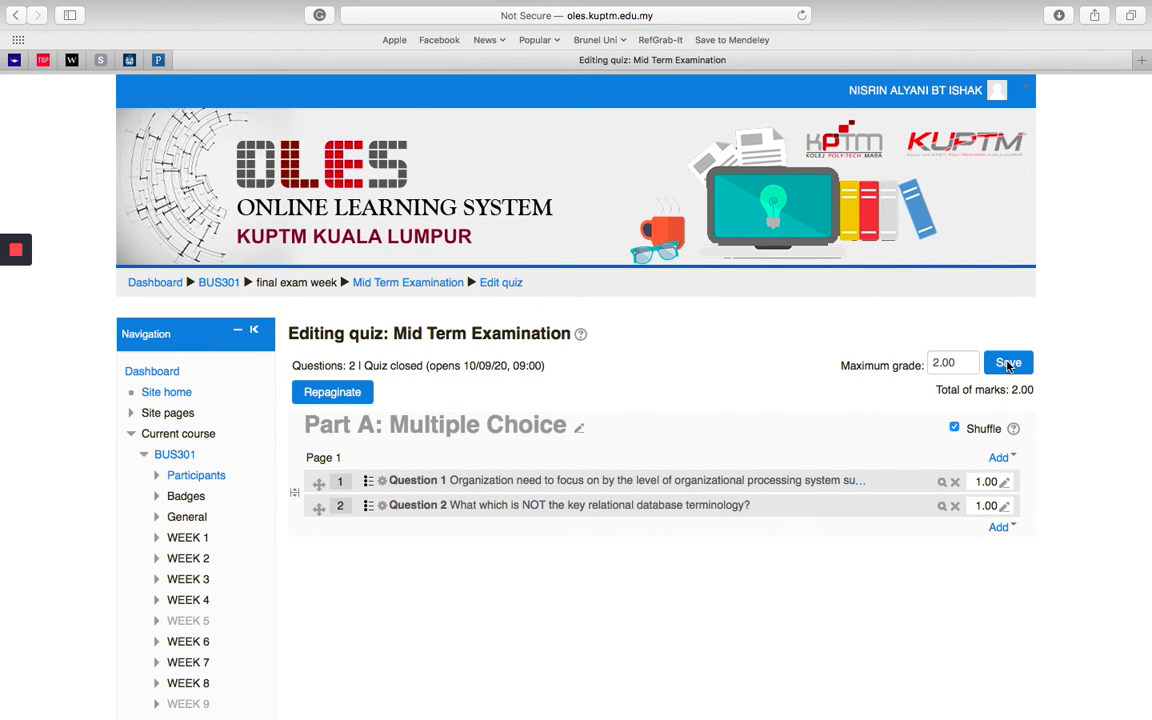
Step: Open the Mid Term Examination page and start a timed preview attempt, entering the quiz password
scroll(514, 600, down, 10)
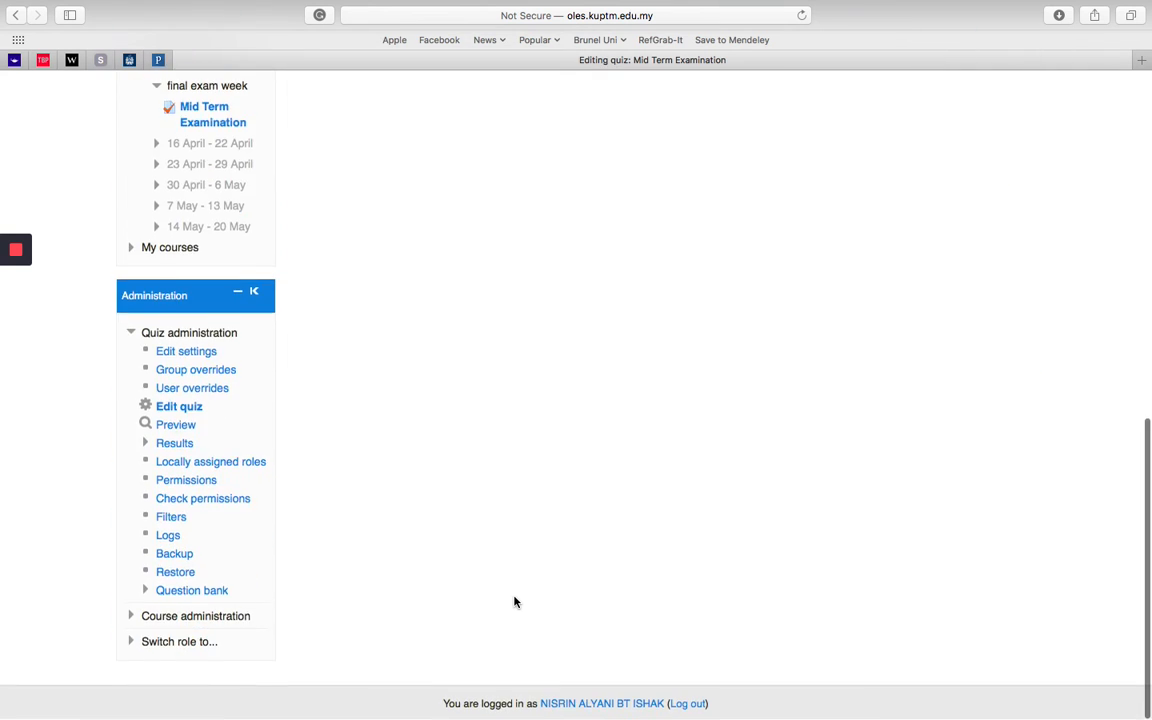
scroll(514, 600, up, 10)
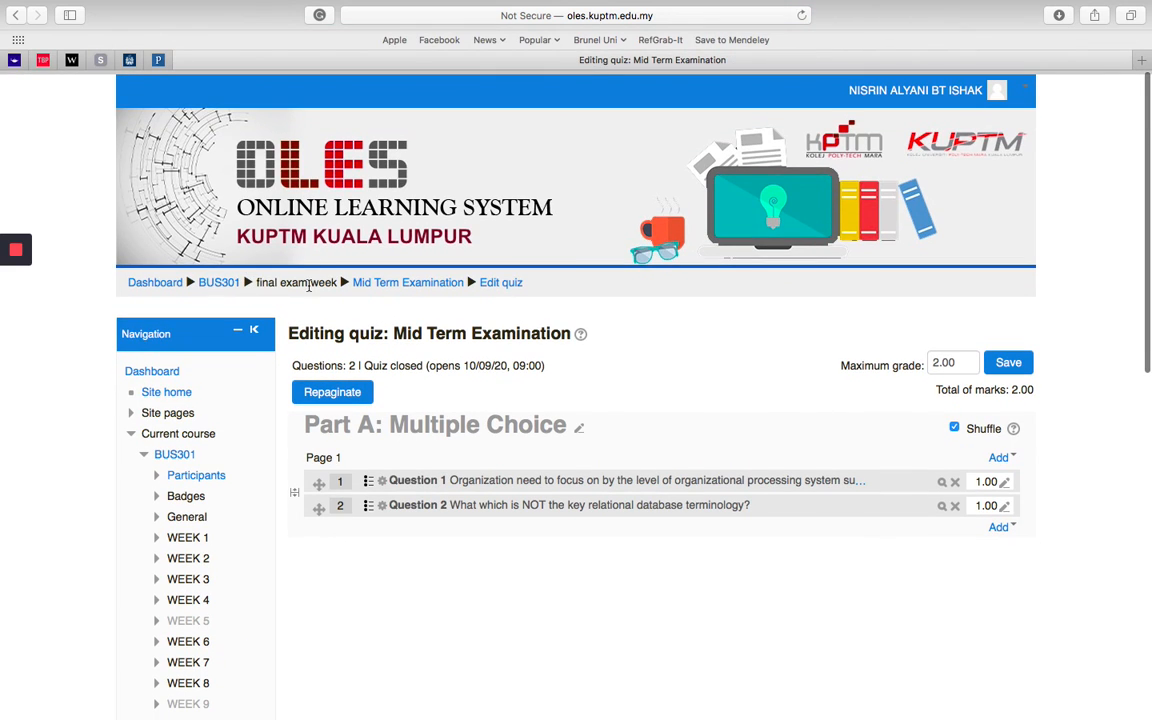
click(375, 286)
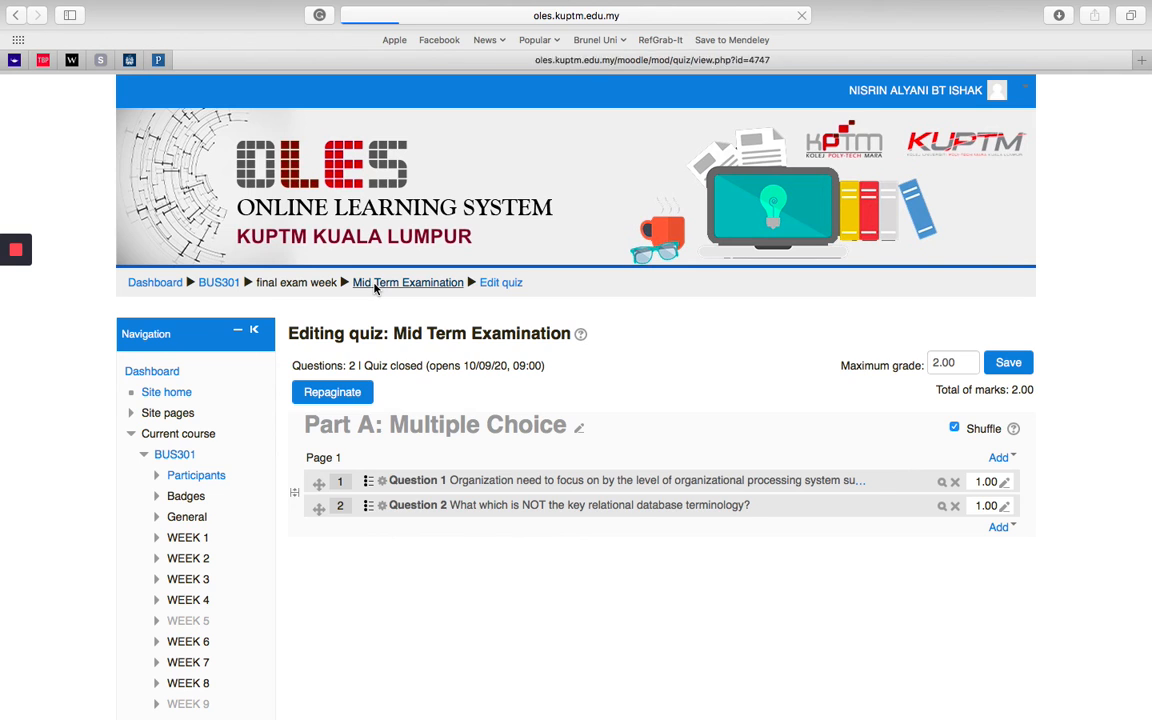
scroll(310, 537, down, 5)
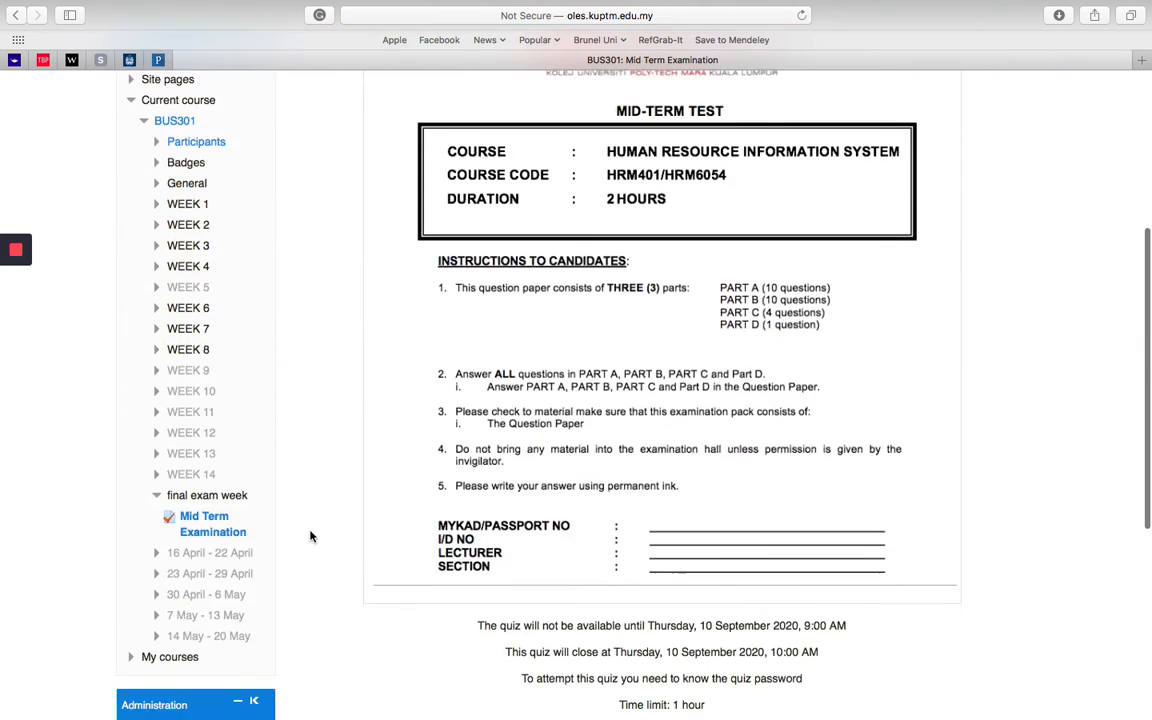
scroll(310, 537, down, 4)
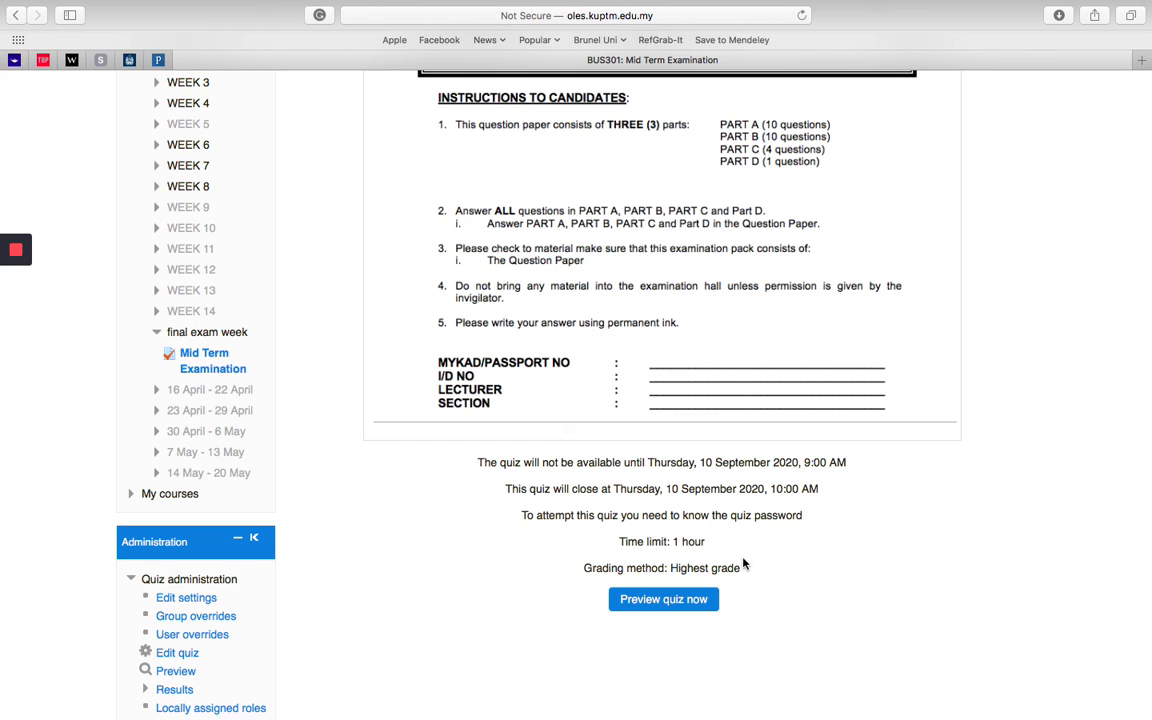
click(695, 604)
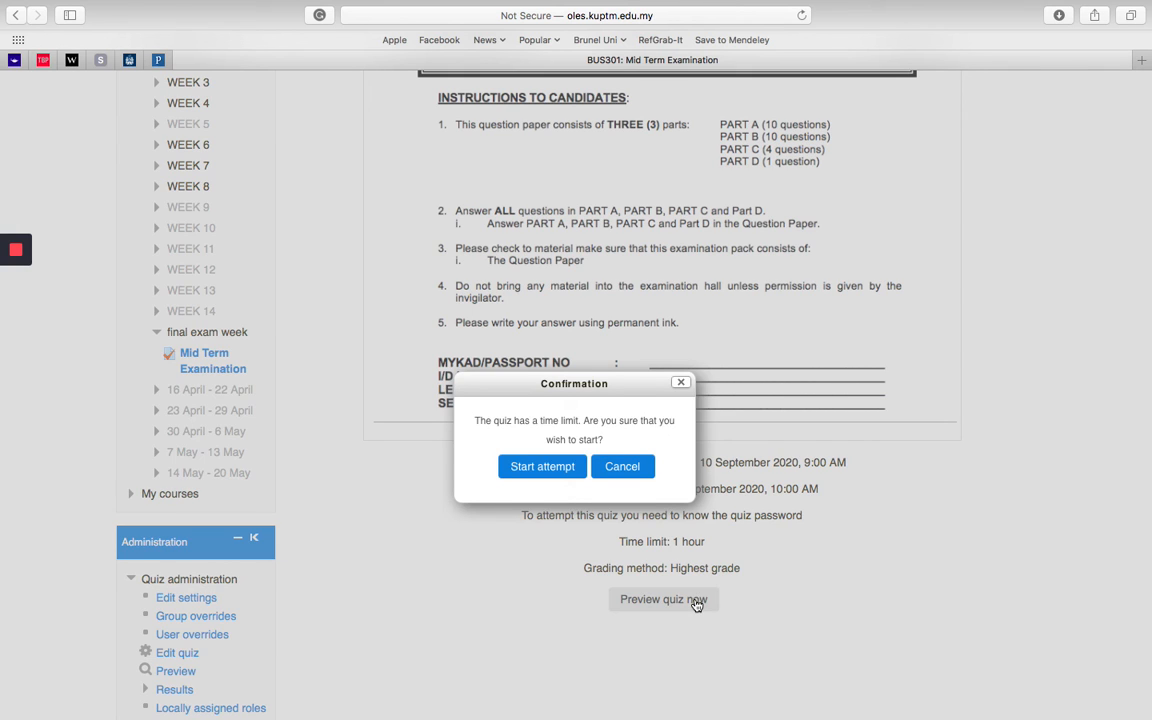
click(548, 466)
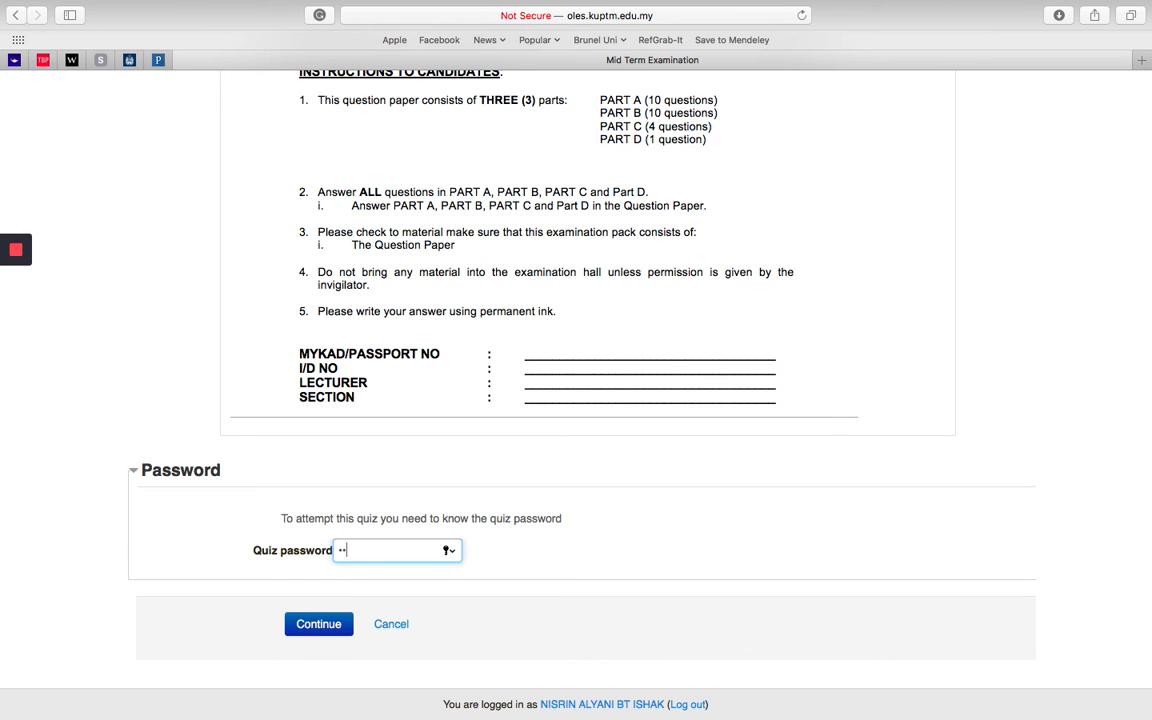
text(•••)
click(311, 623)
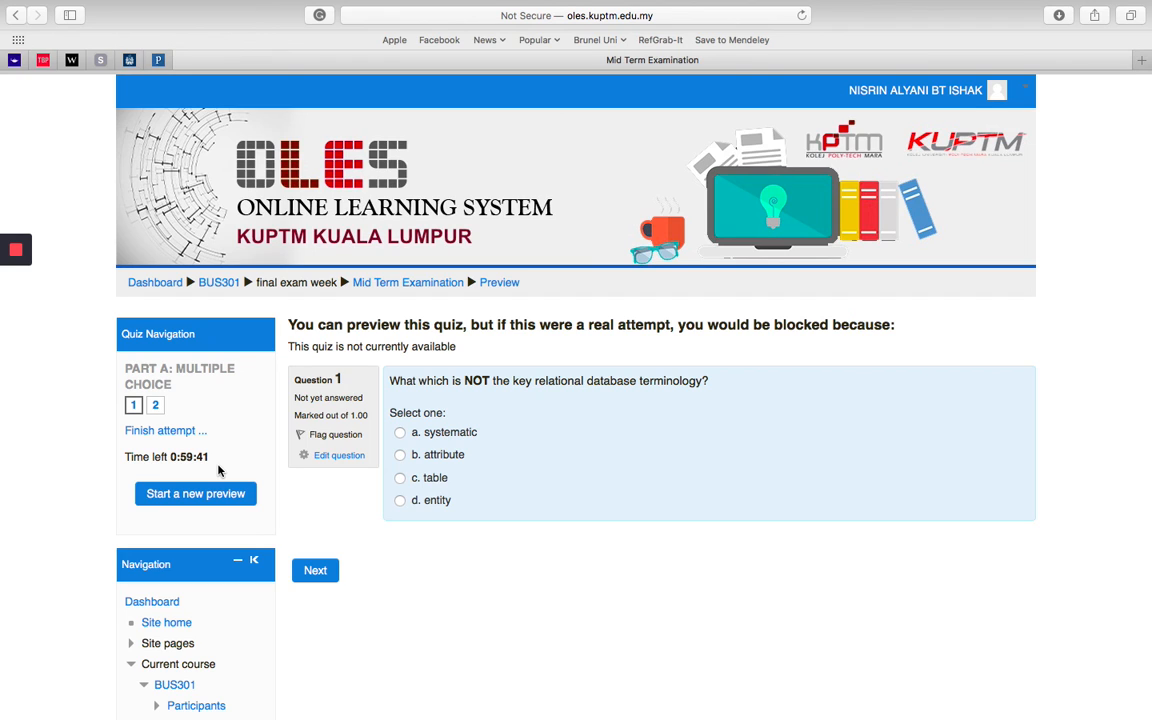
Step: Answer the database terminology question with "systematic" and the organizational processing question with "investigation"
click(400, 433)
click(315, 574)
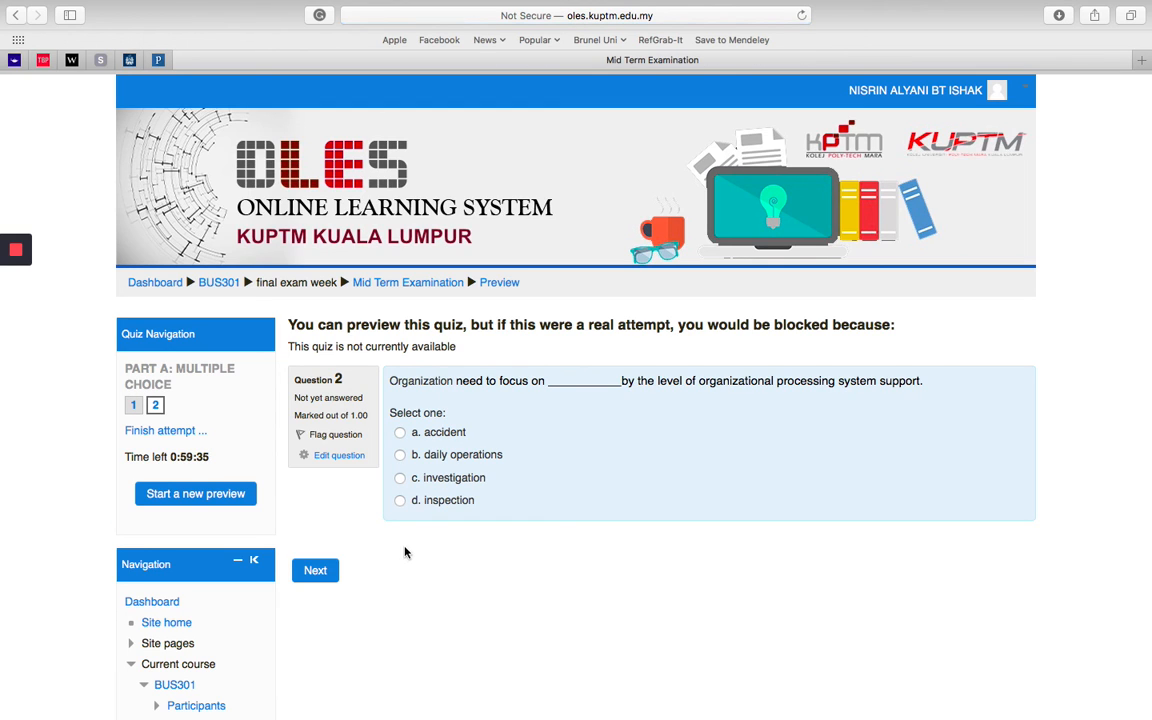
click(400, 478)
click(318, 579)
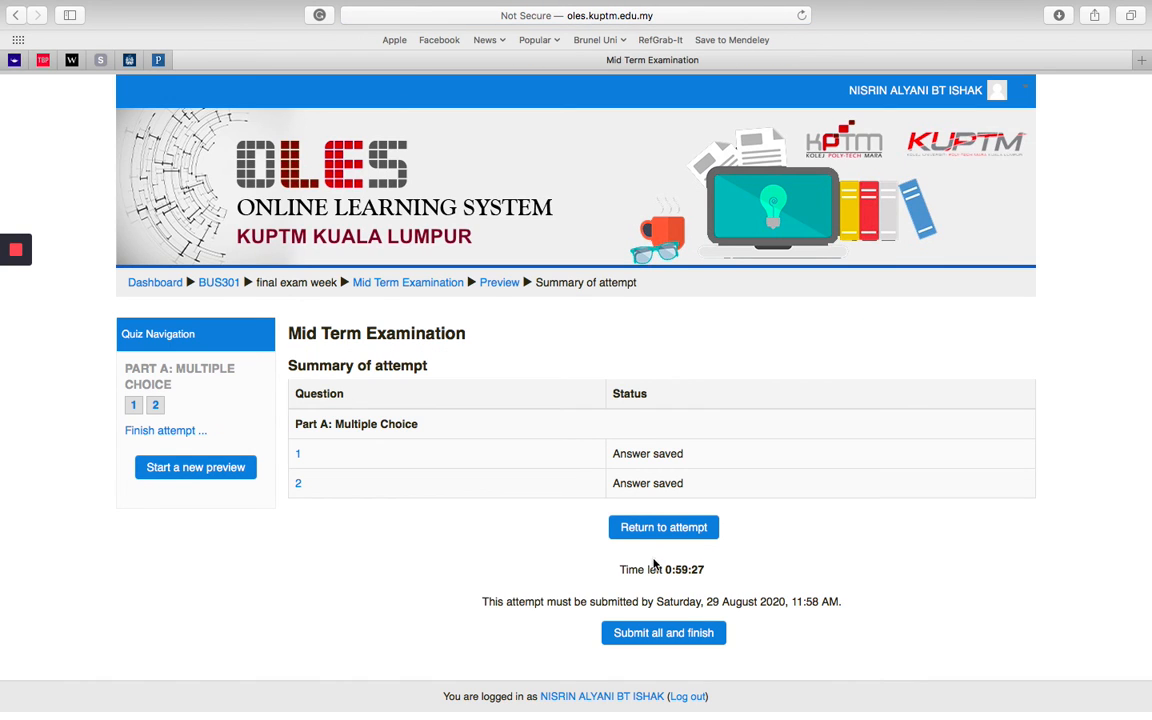
Step: Submit all answers to finish the preview attempt and review the grade and feedback for both questions
scroll(348, 610, down, 1)
click(678, 630)
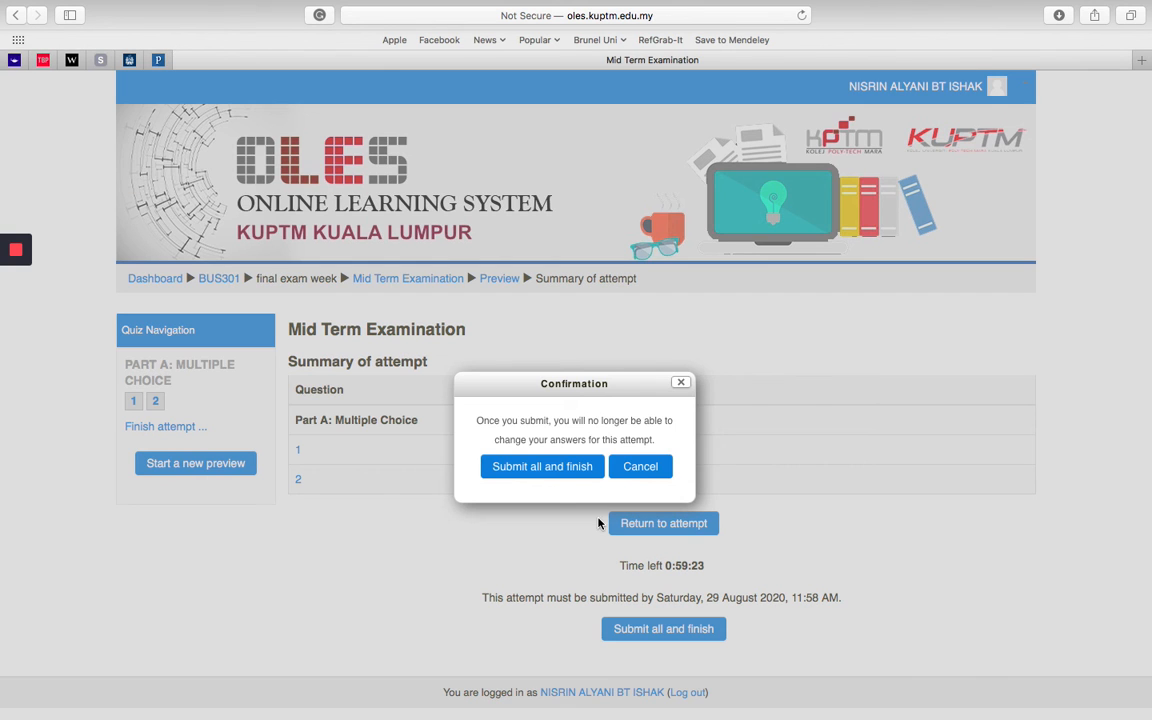
click(581, 467)
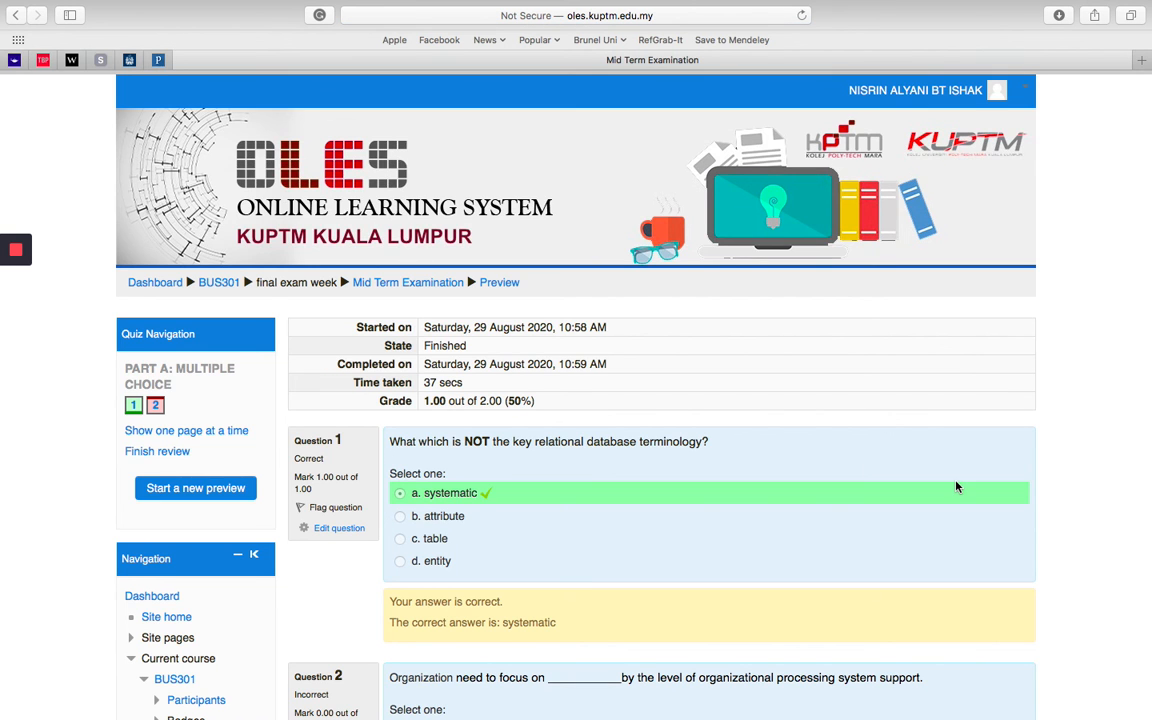
scroll(1005, 468, down, 10)
scroll(1092, 386, up, 10)
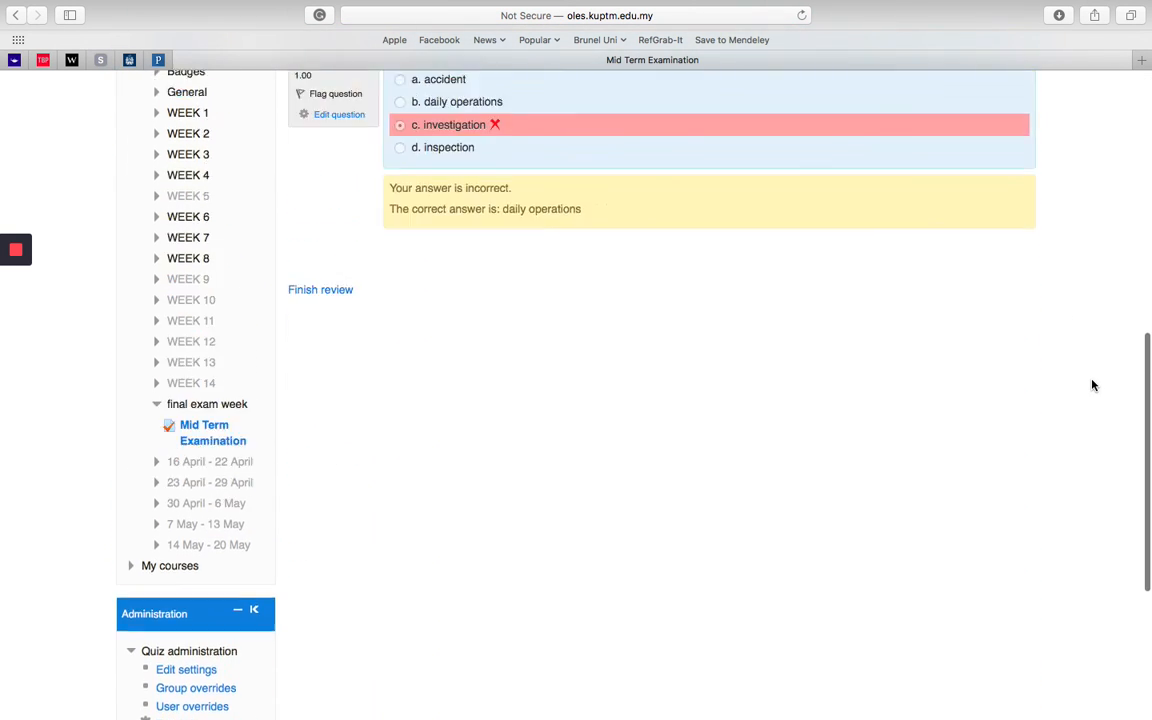
scroll(1092, 386, down, 3)
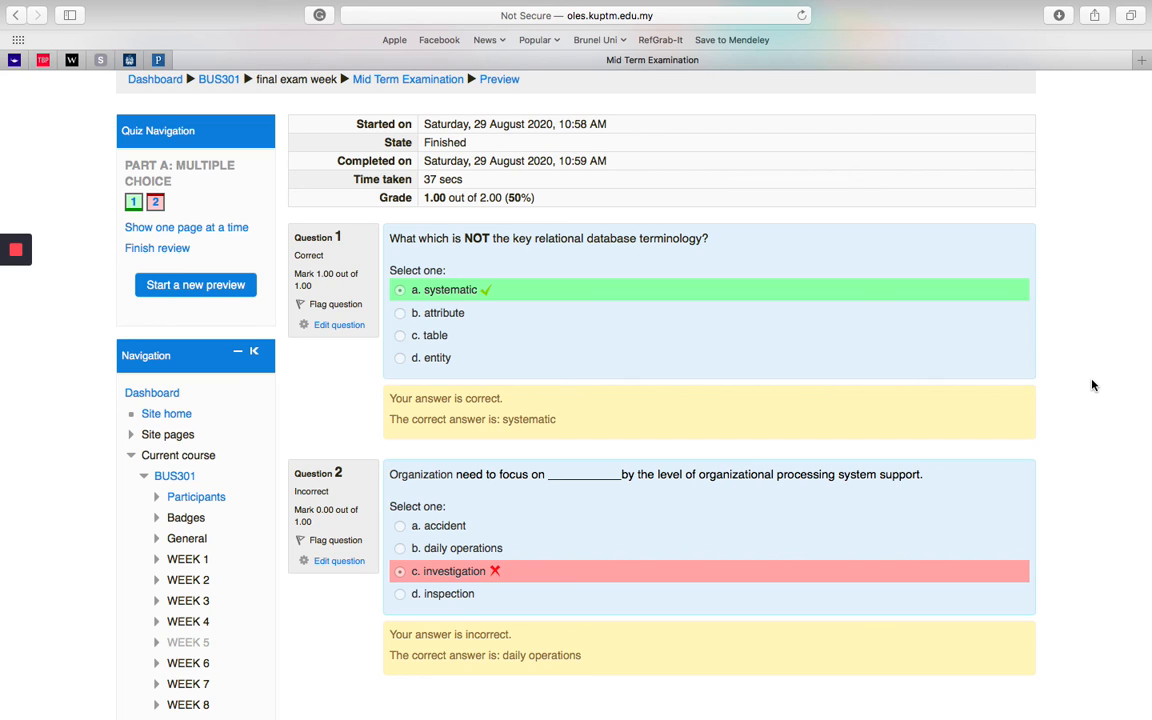
Step: Finish the review of the preview attempt and check the quiz page's instructions, availability conditions and summary of previous attempts
scroll(1092, 385, down, 5)
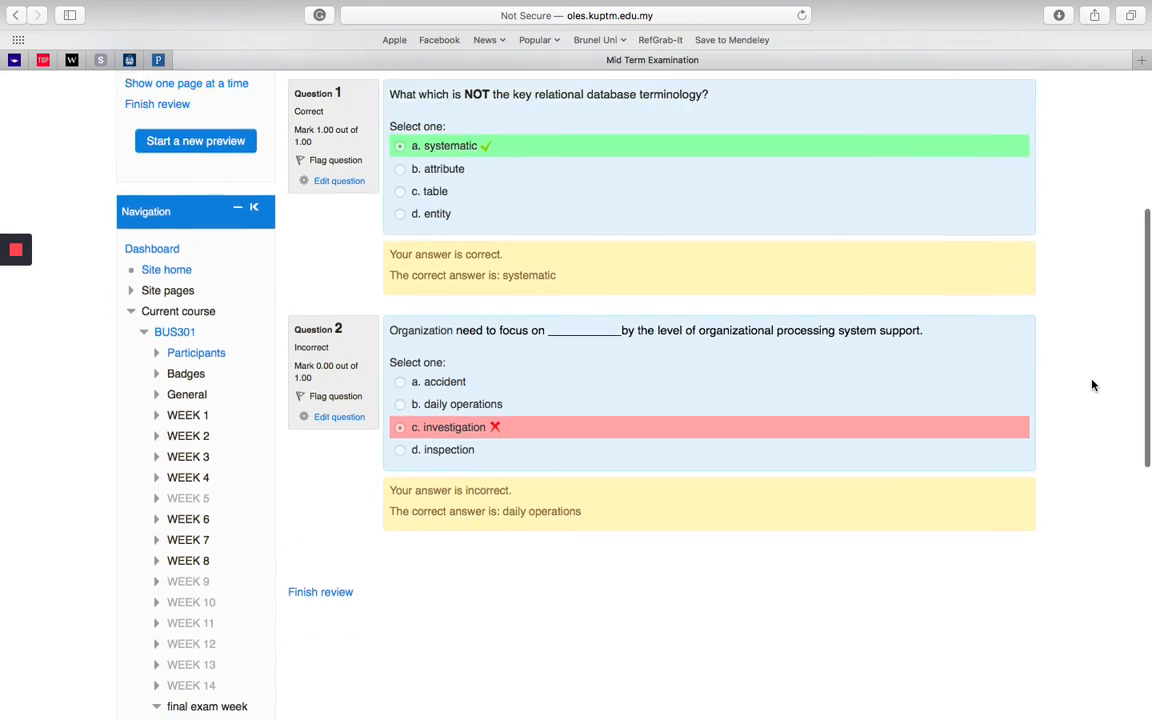
click(330, 380)
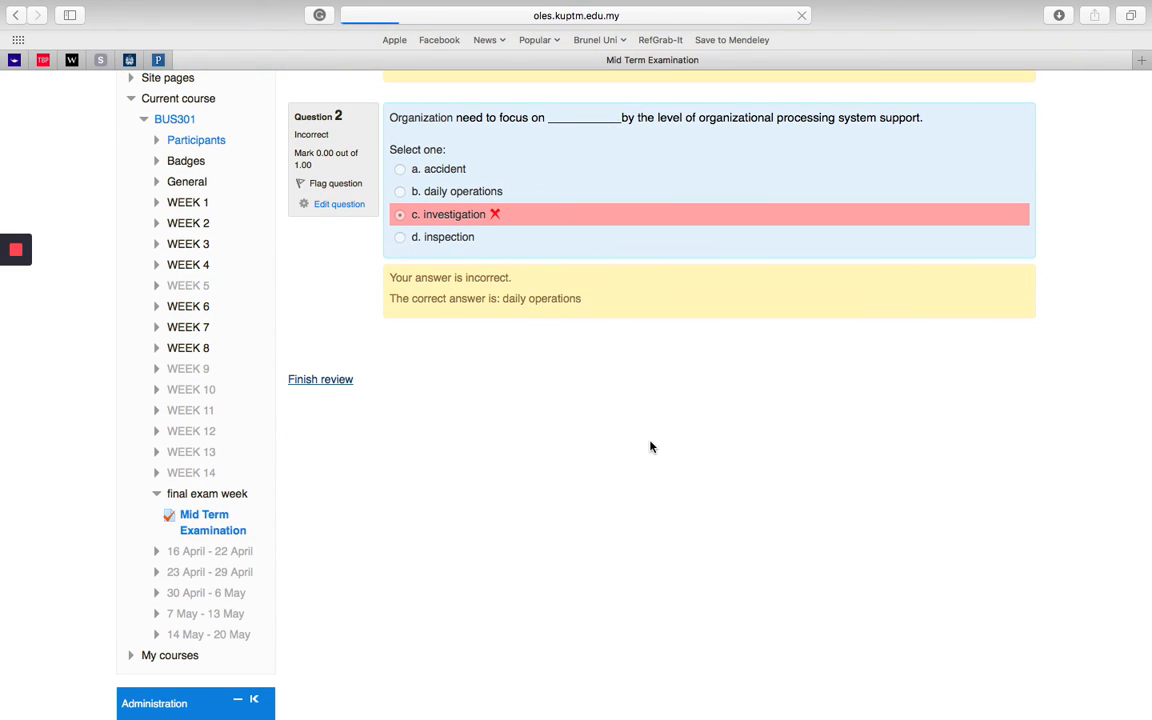
scroll(1029, 465, down, 8)
scroll(1029, 465, down, 3)
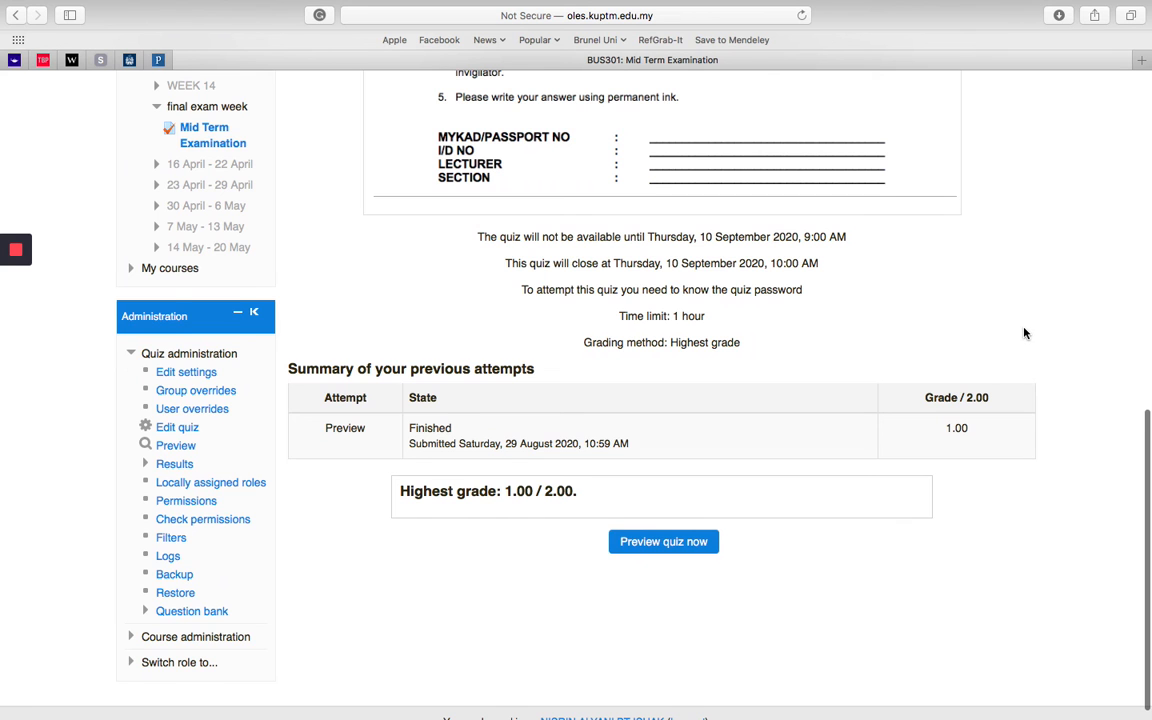
scroll(1024, 333, up, 3)
scroll(1024, 333, up, 5)
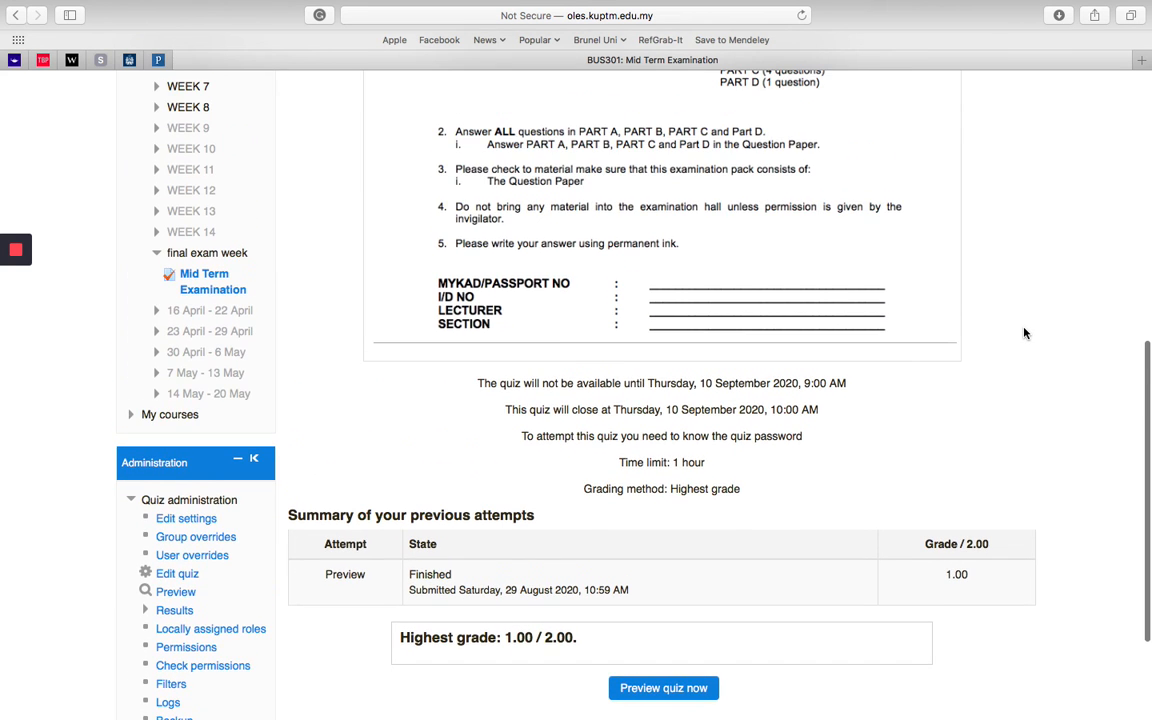
scroll(1024, 333, up, 4)
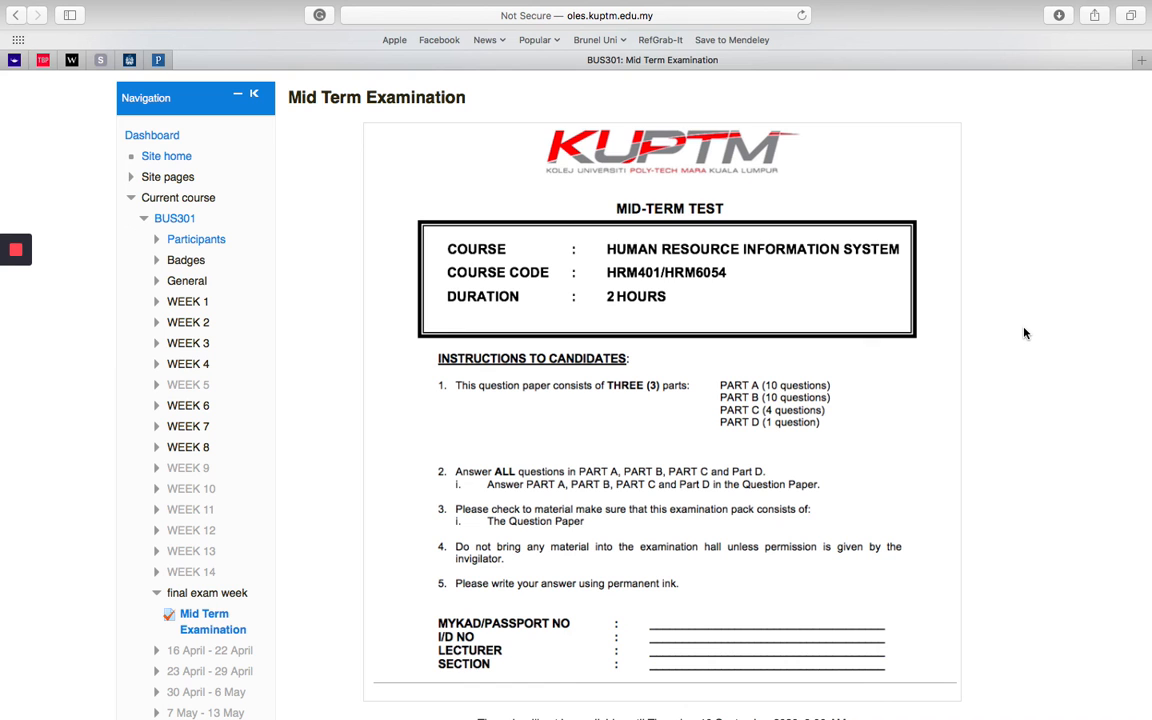
scroll(1024, 333, down, 12)
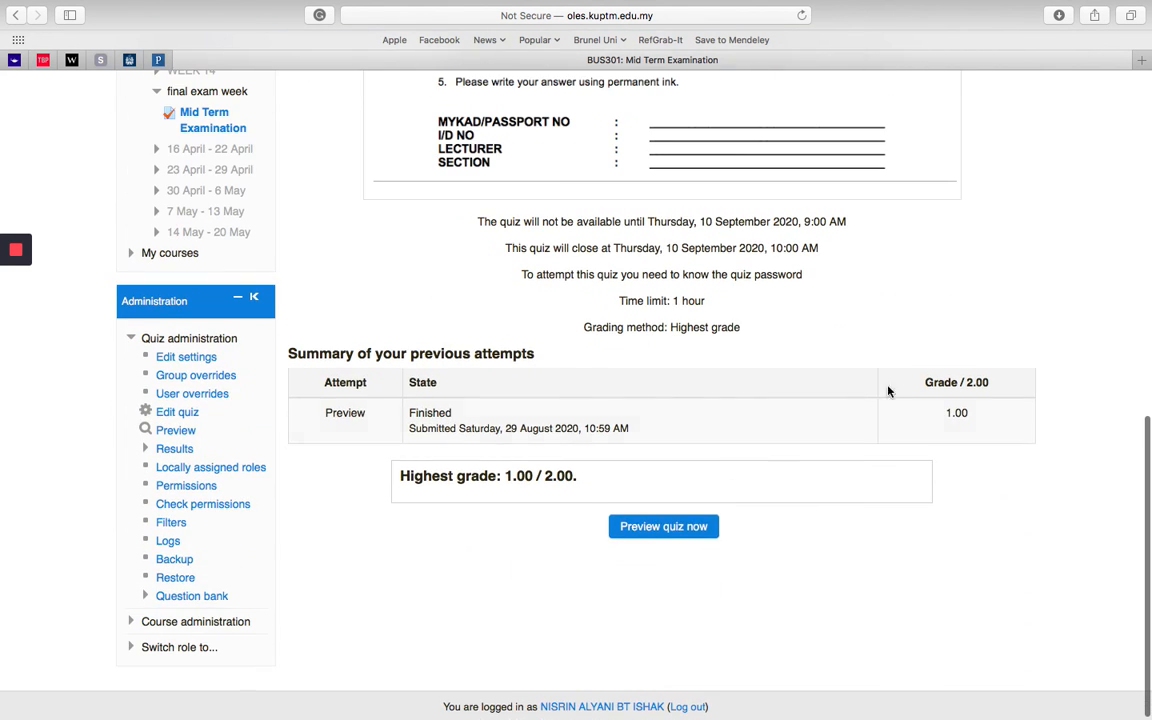
click(653, 527)
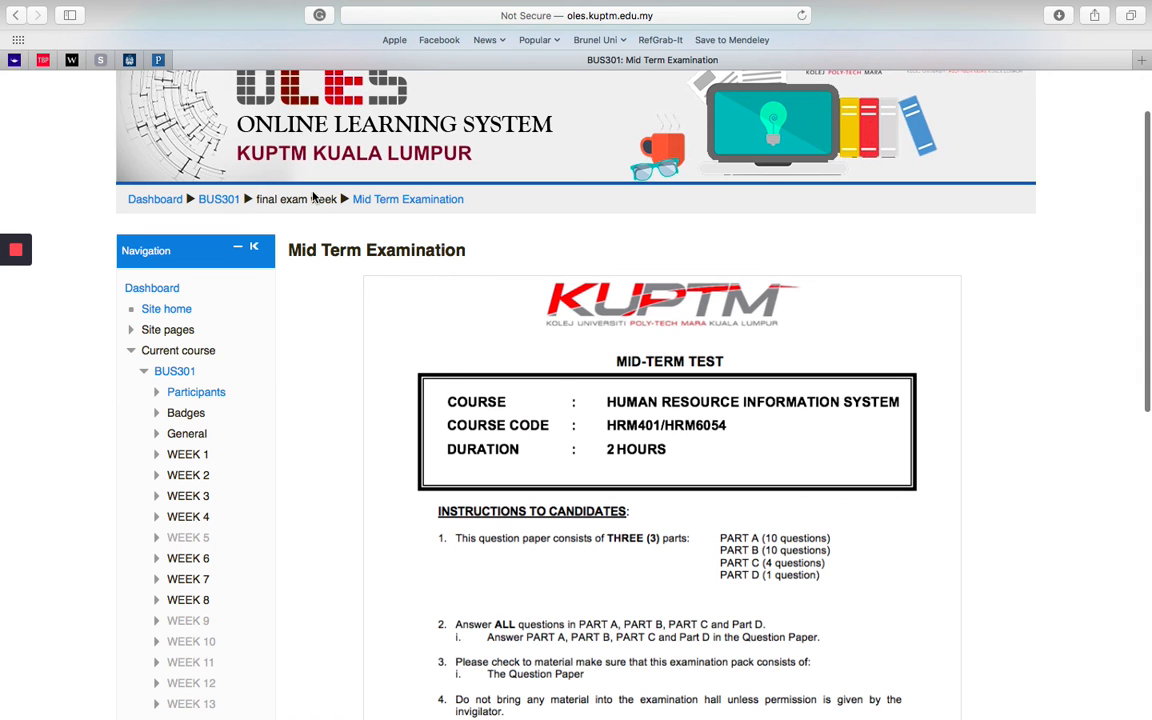
Step: Return to the BUS301 course page and examine how the Mid Term Examination is displayed under final exam week
click(232, 200)
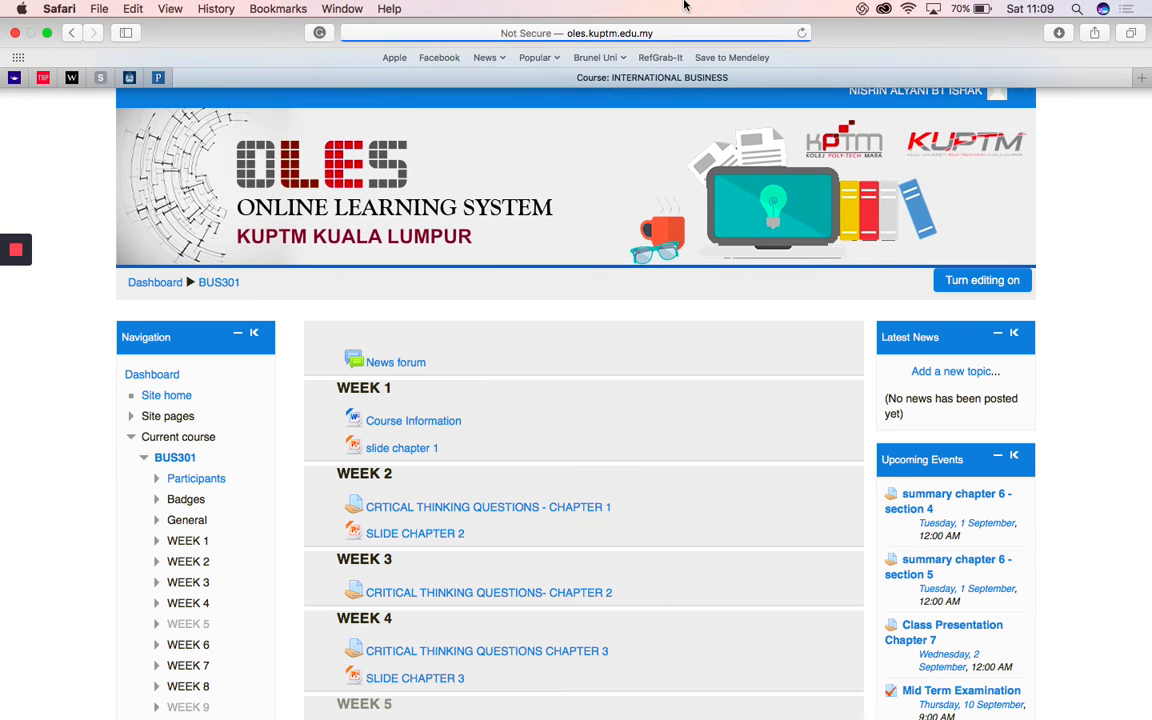
scroll(637, 507, down, 9)
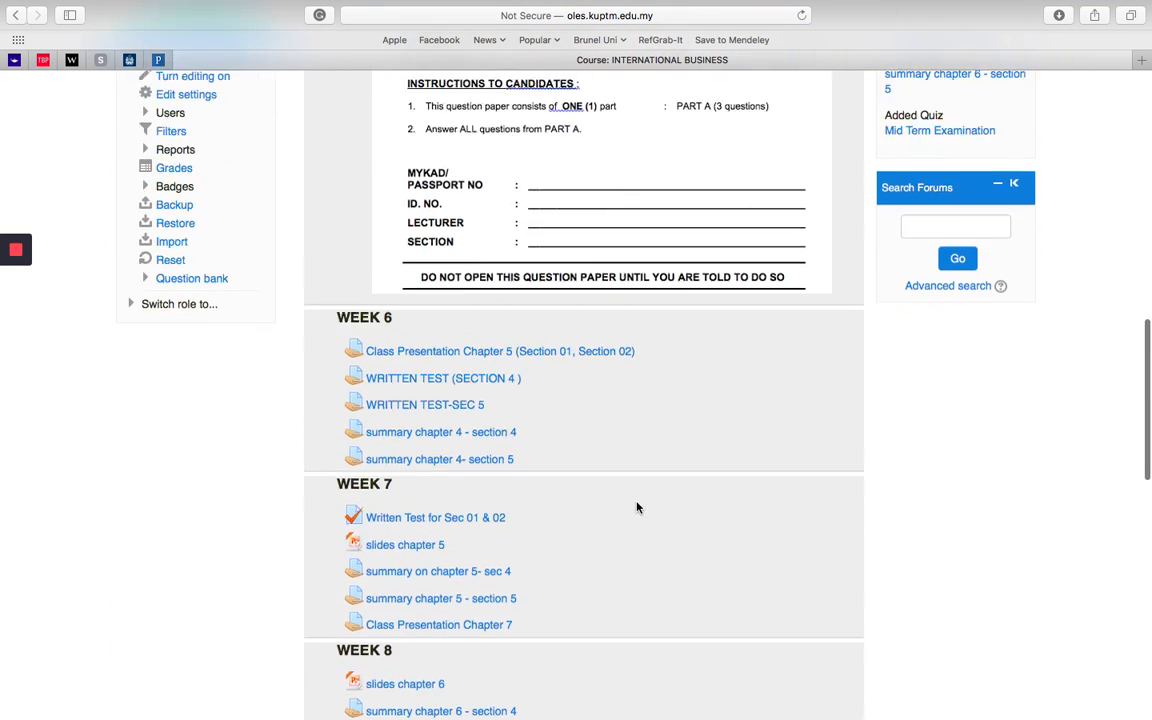
scroll(637, 507, up, 8)
scroll(583, 470, down, 9)
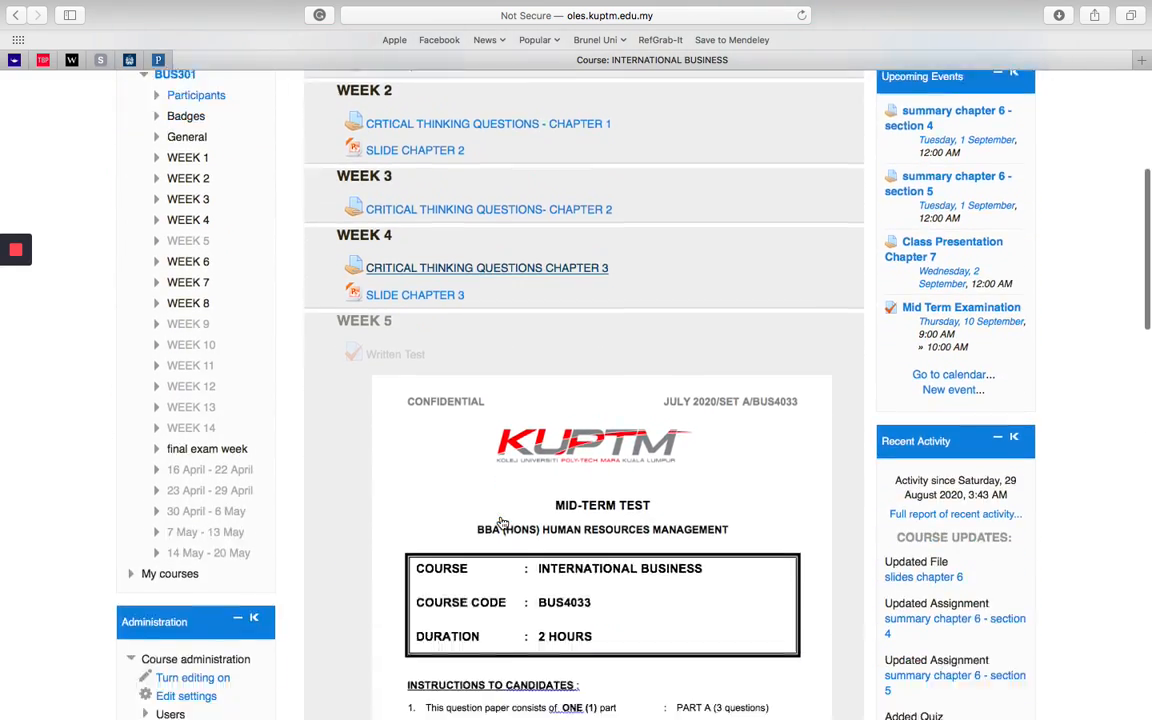
scroll(640, 603, down, 20)
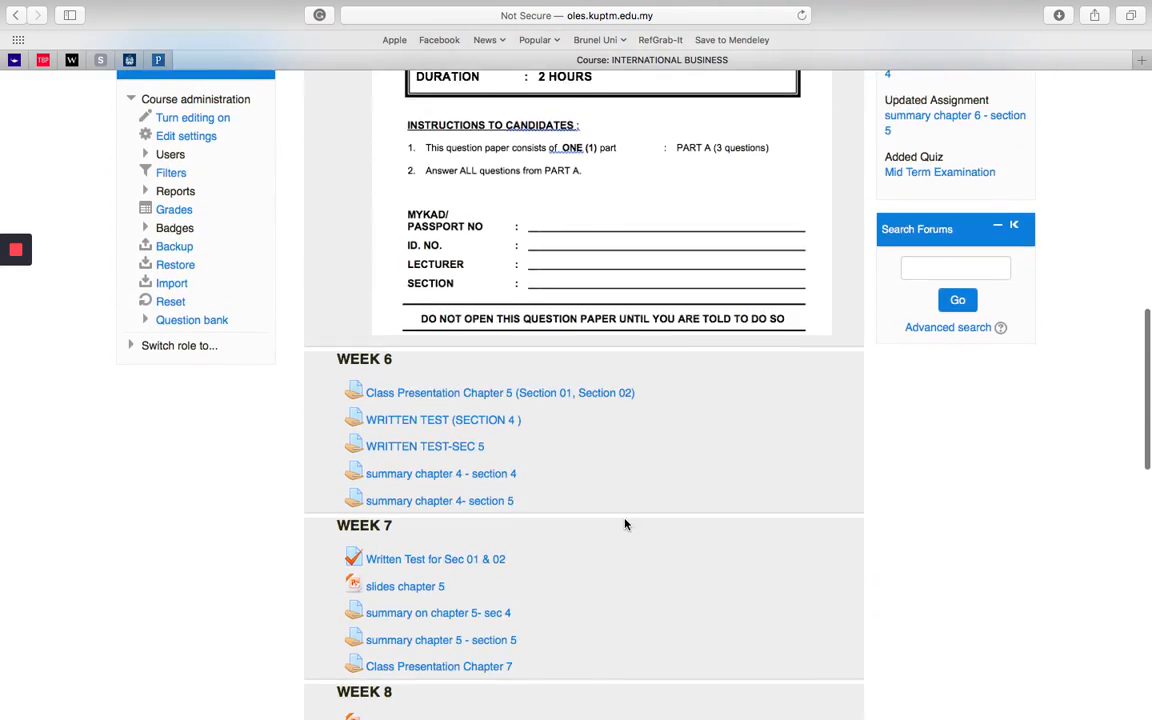
scroll(625, 522, down, 6)
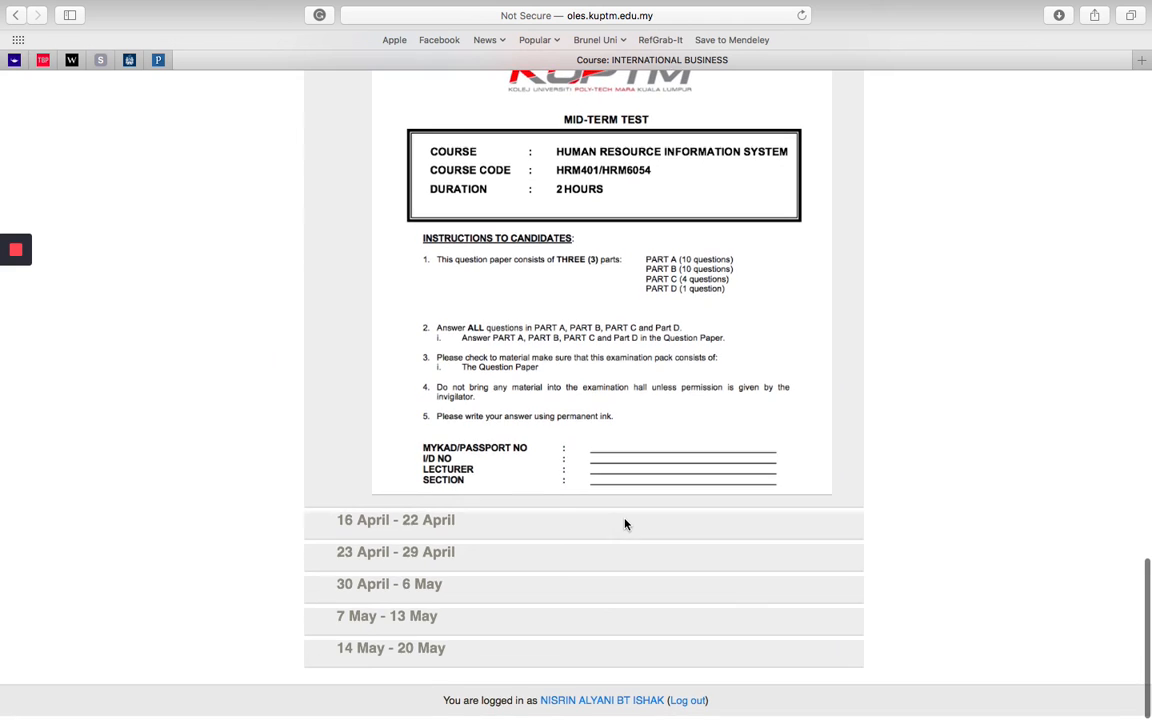
scroll(625, 524, up, 1)
scroll(625, 524, down, 1)
scroll(625, 524, down, 1)
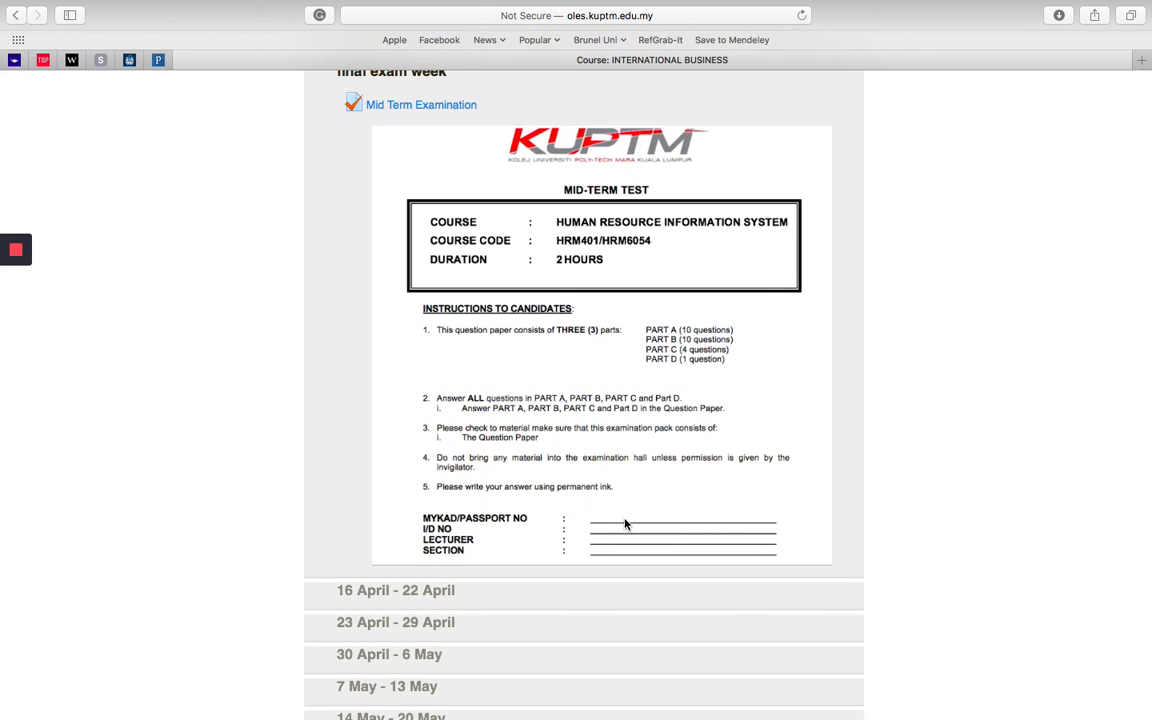